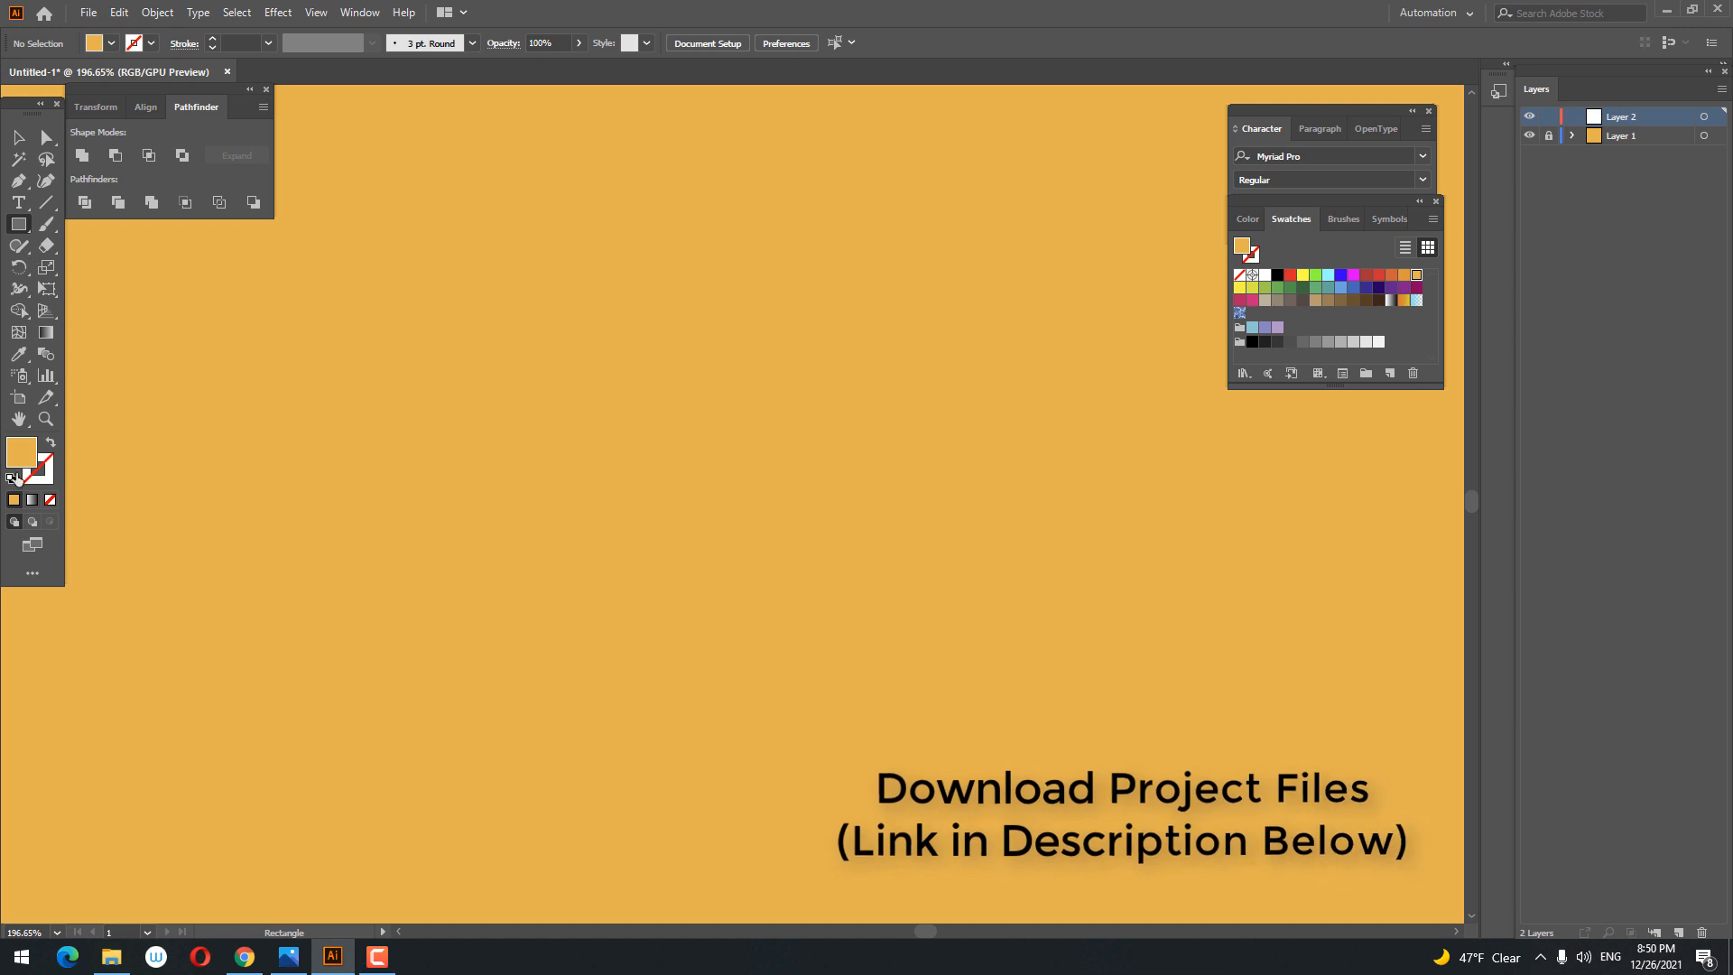
Step: Set the fill to a medium green, about #3FA051, leaving the stroke empty
double_click(21, 451)
left_click(1345, 323)
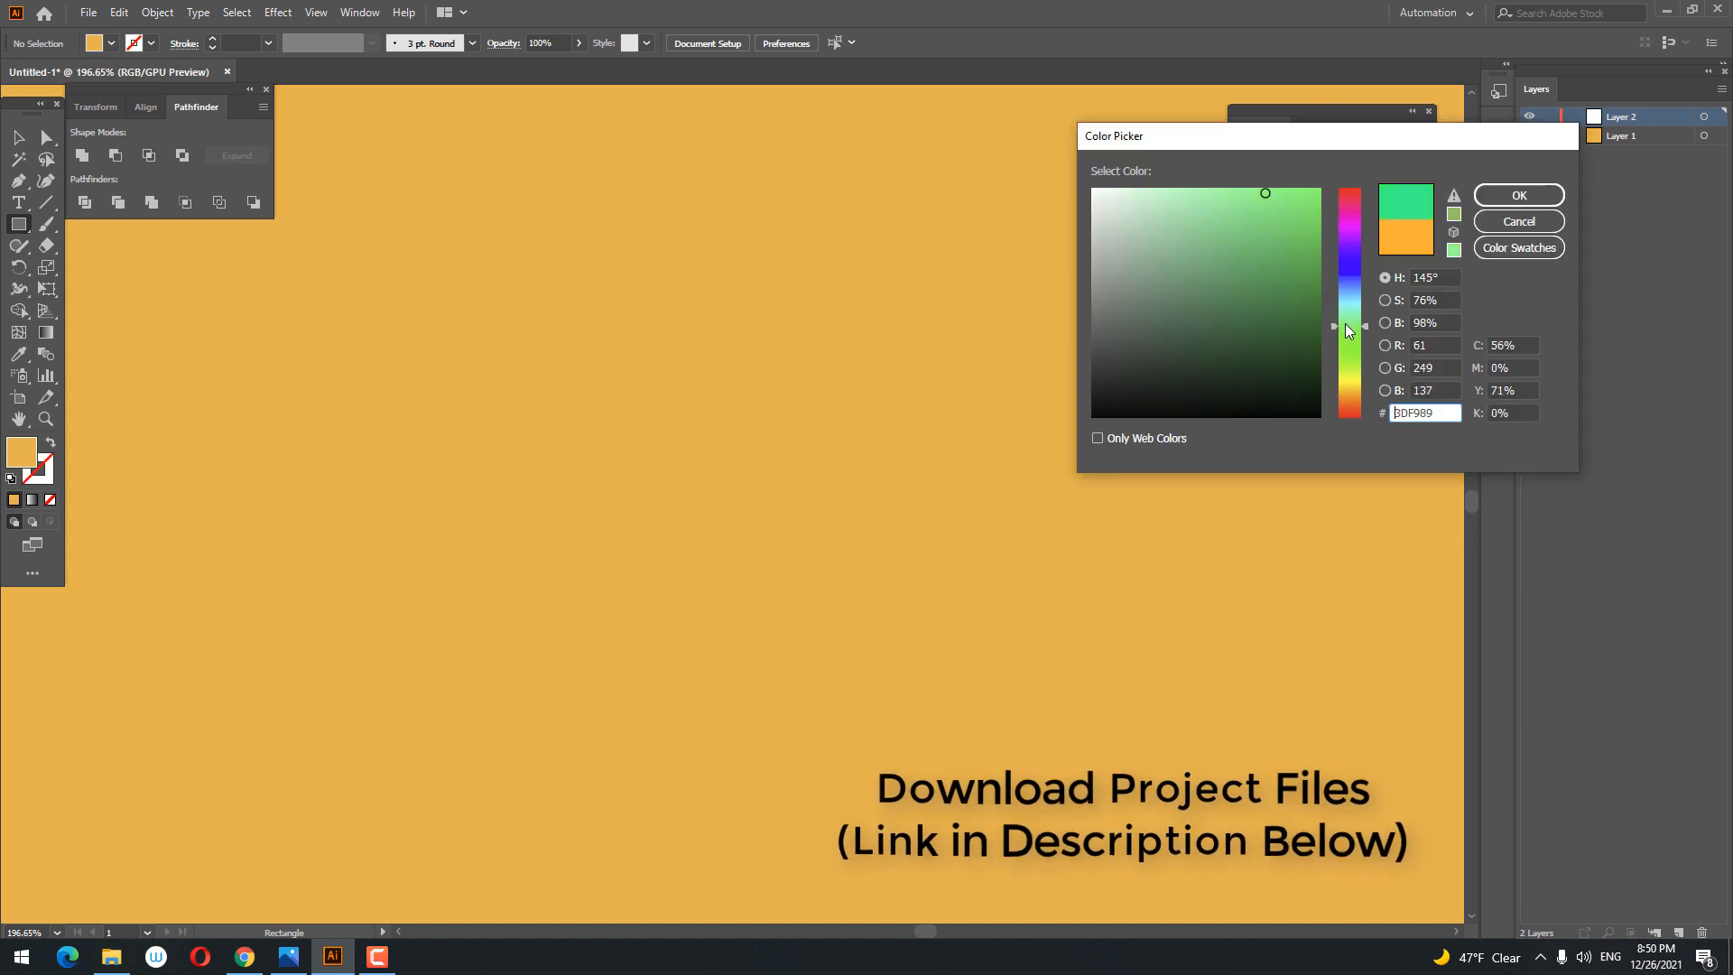
left_click(1231, 274)
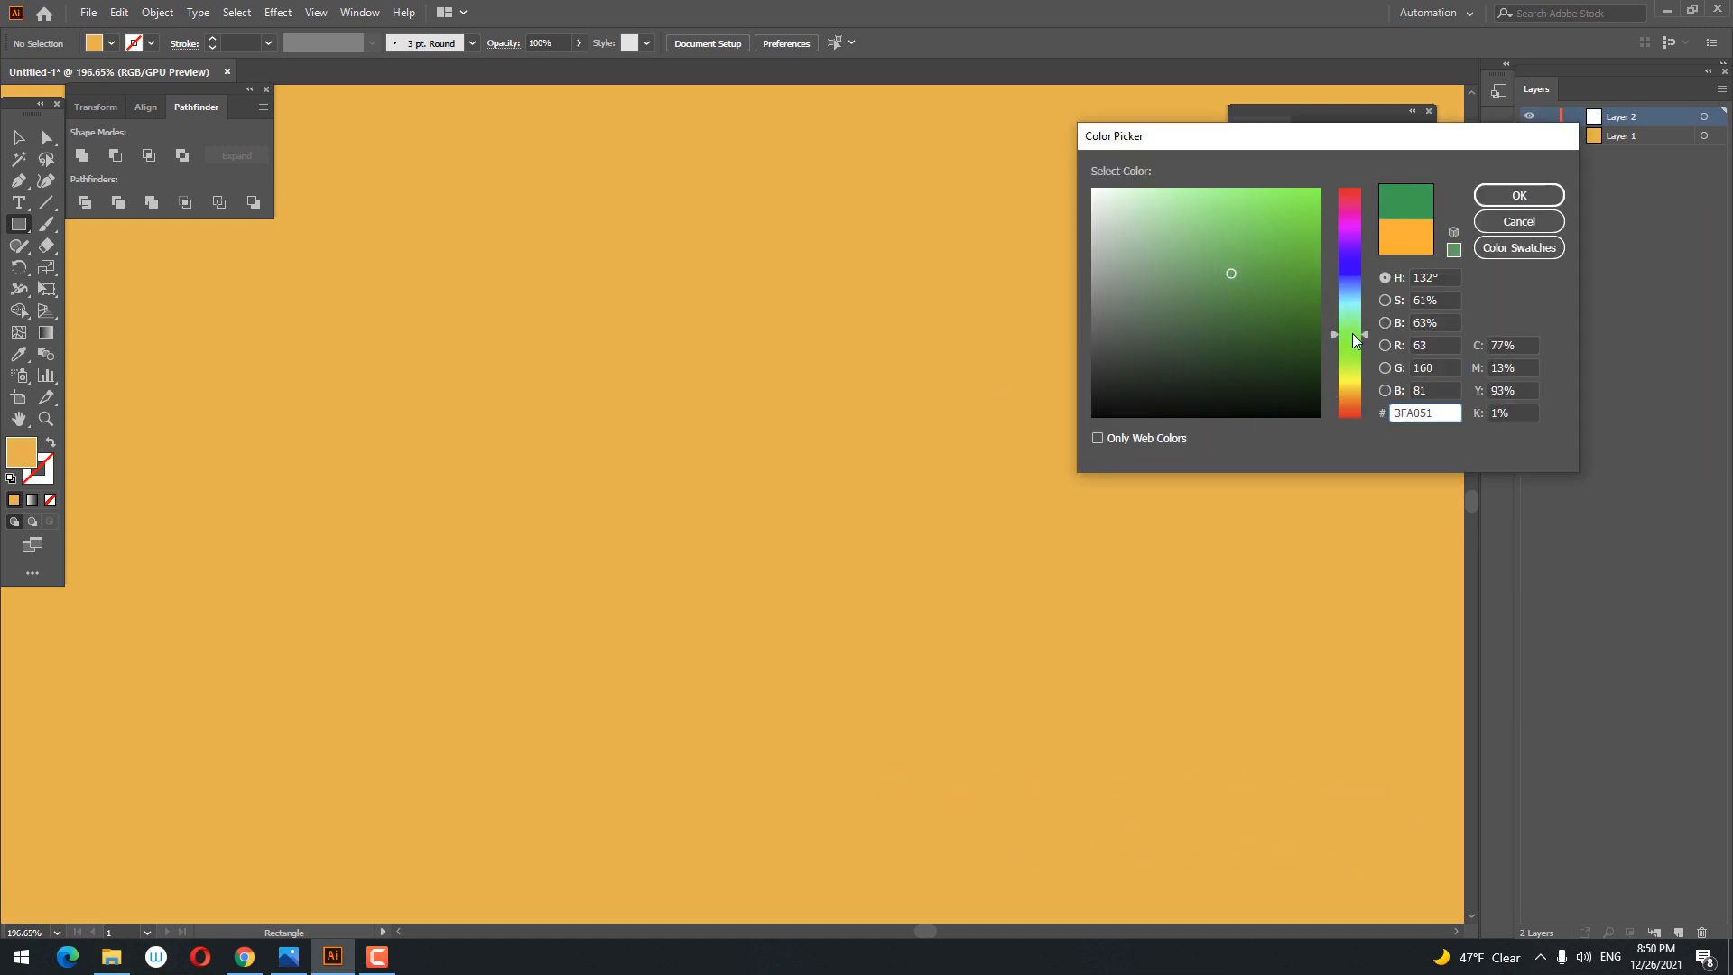
left_click(1519, 195)
Step: Draw an upright rectangle about 60 × 138 pt and centre it horizontally and vertically on the artboard
left_click_drag(488, 311, 610, 584)
left_click(609, 585)
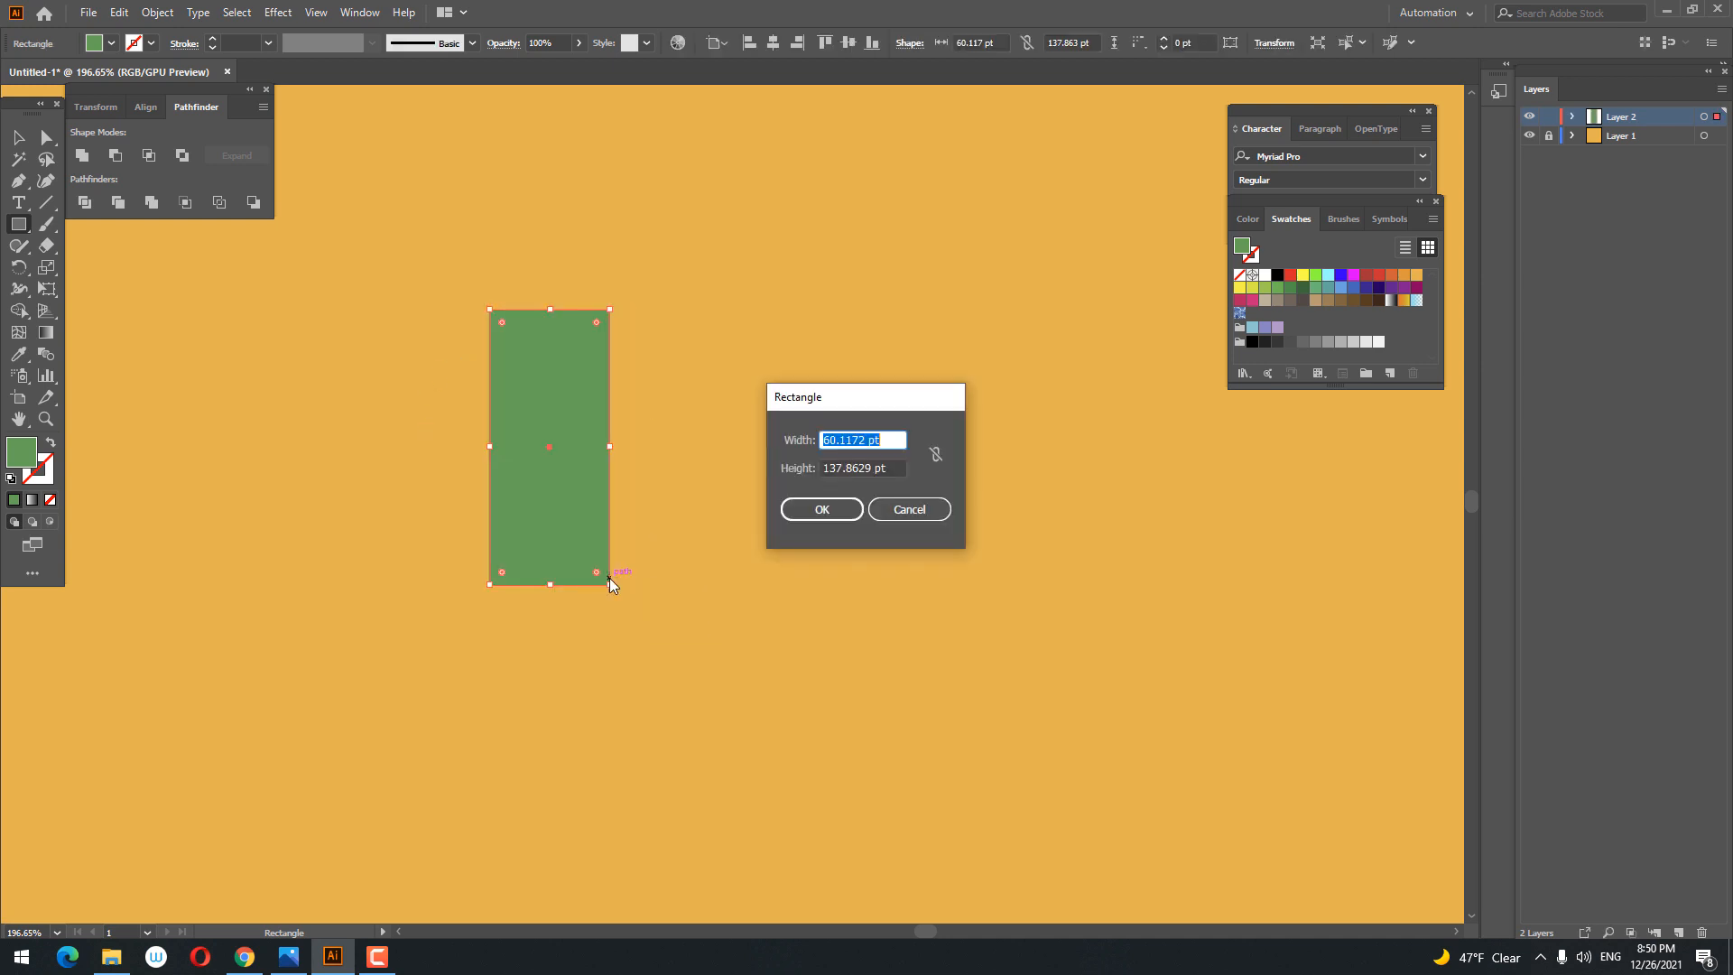
left_click(909, 509)
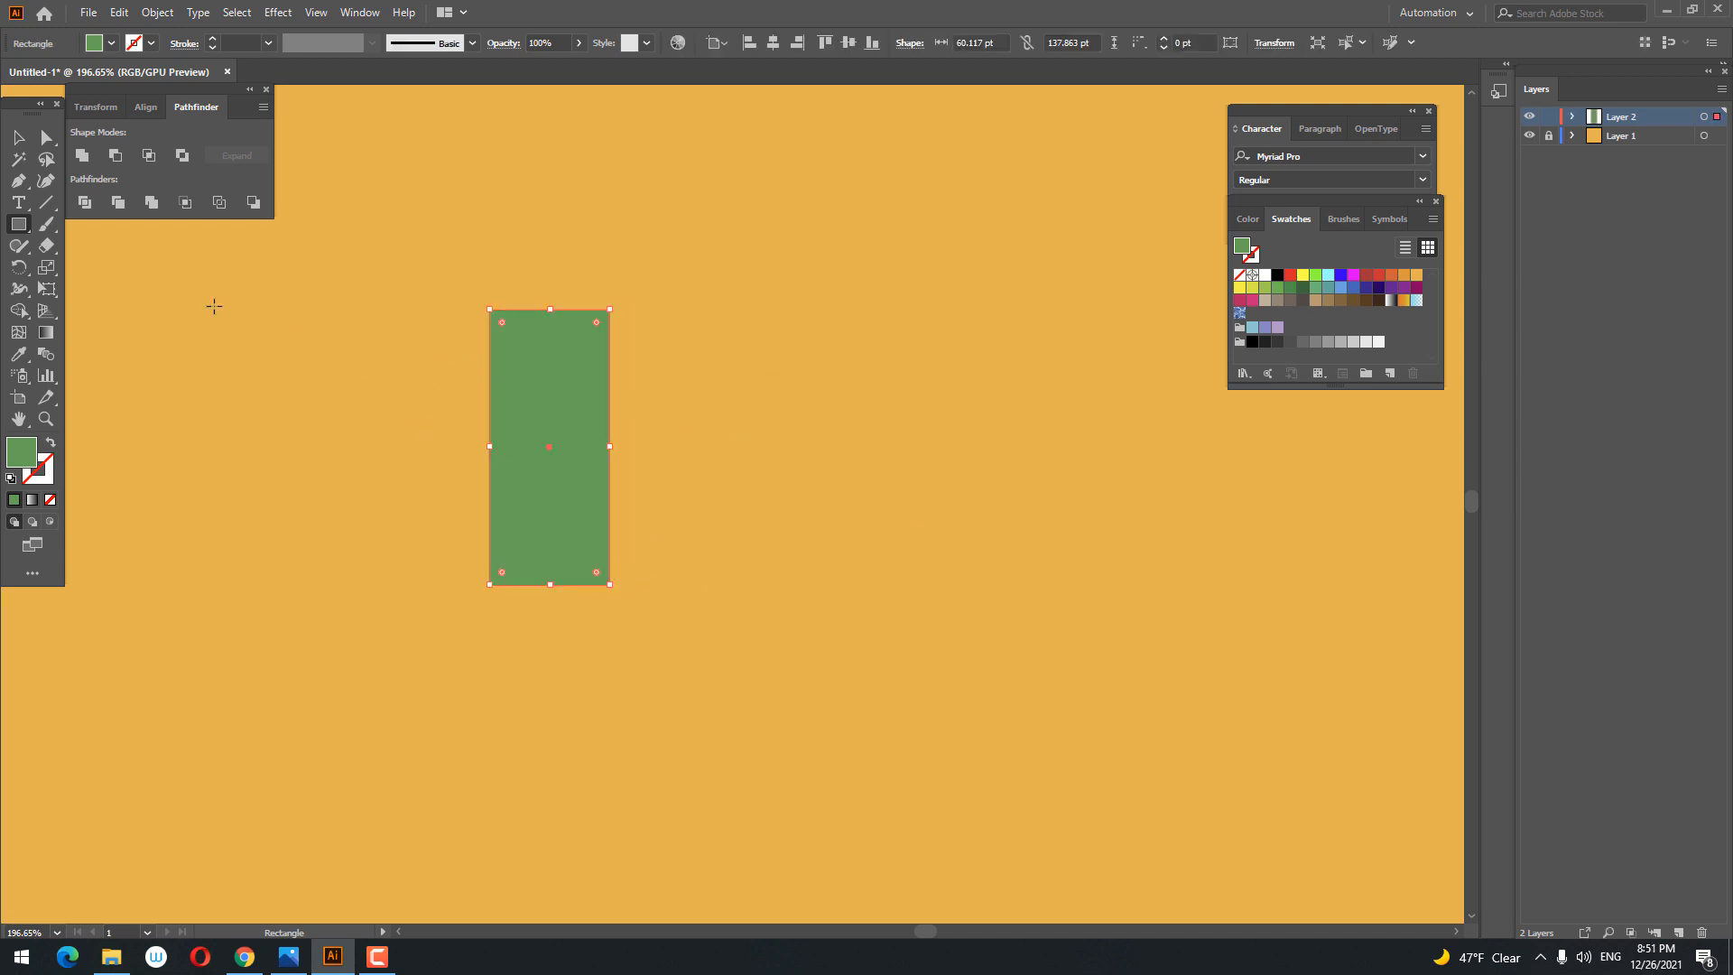
left_click(14, 140)
left_click(782, 42)
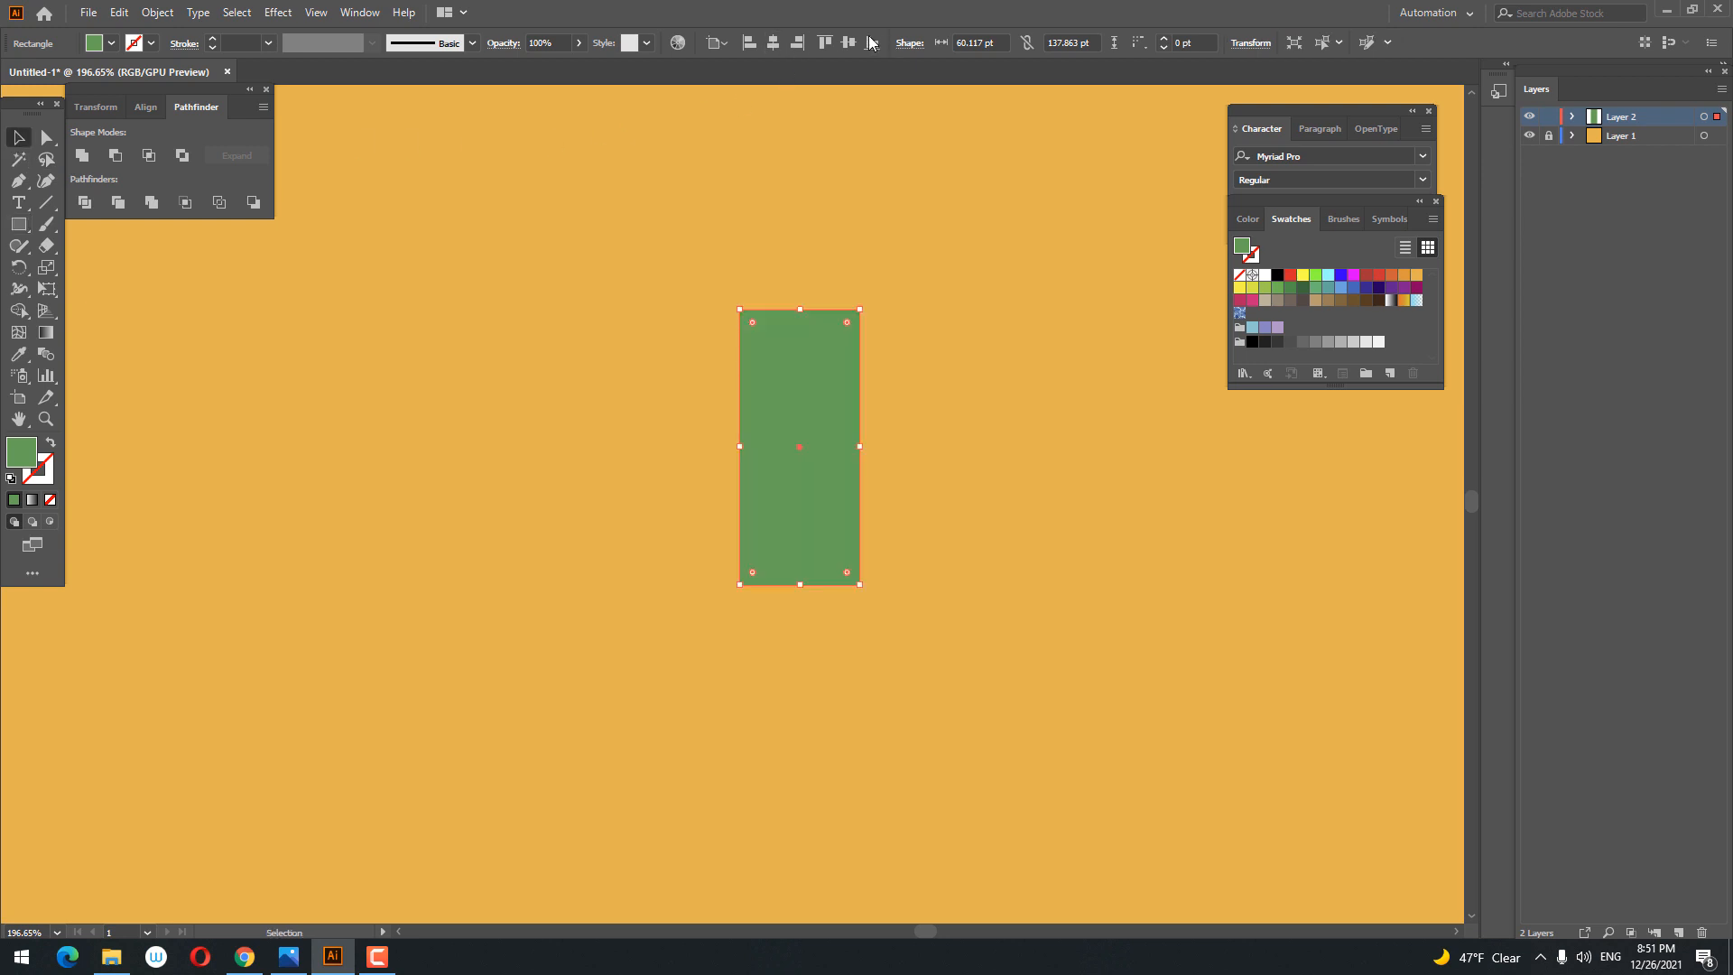
left_click(850, 43)
Step: Draw a circle about 83 pt wide overlapping the upper-left part of the rectangle
left_click_drag(838, 478, 595, 370)
key("z")
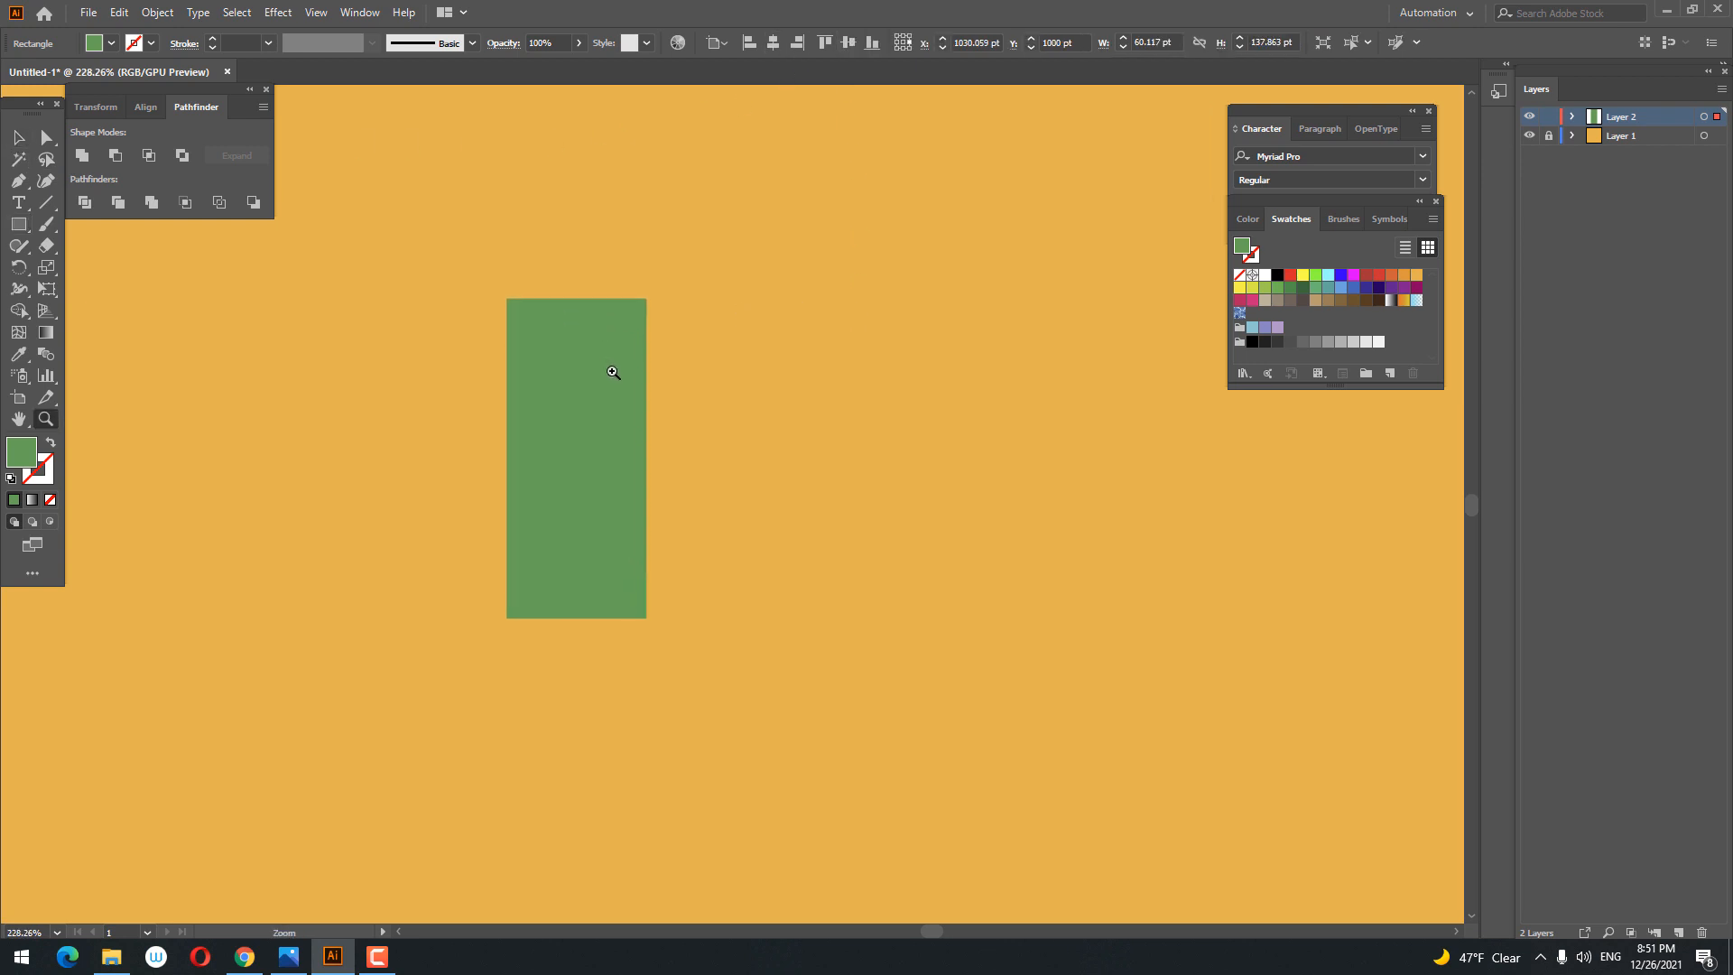
left_click_drag(18, 224, 68, 269)
left_click_drag(316, 275, 553, 376)
left_click(18, 137)
mouse_move(477, 457)
left_mouse_down()
mouse_move(430, 479)
mouse_move(452, 473)
left_mouse_up()
Step: Lengthen and narrow the rectangle, and place its top at the circle's centre height, flush with the circle's right edge
left_click(585, 612)
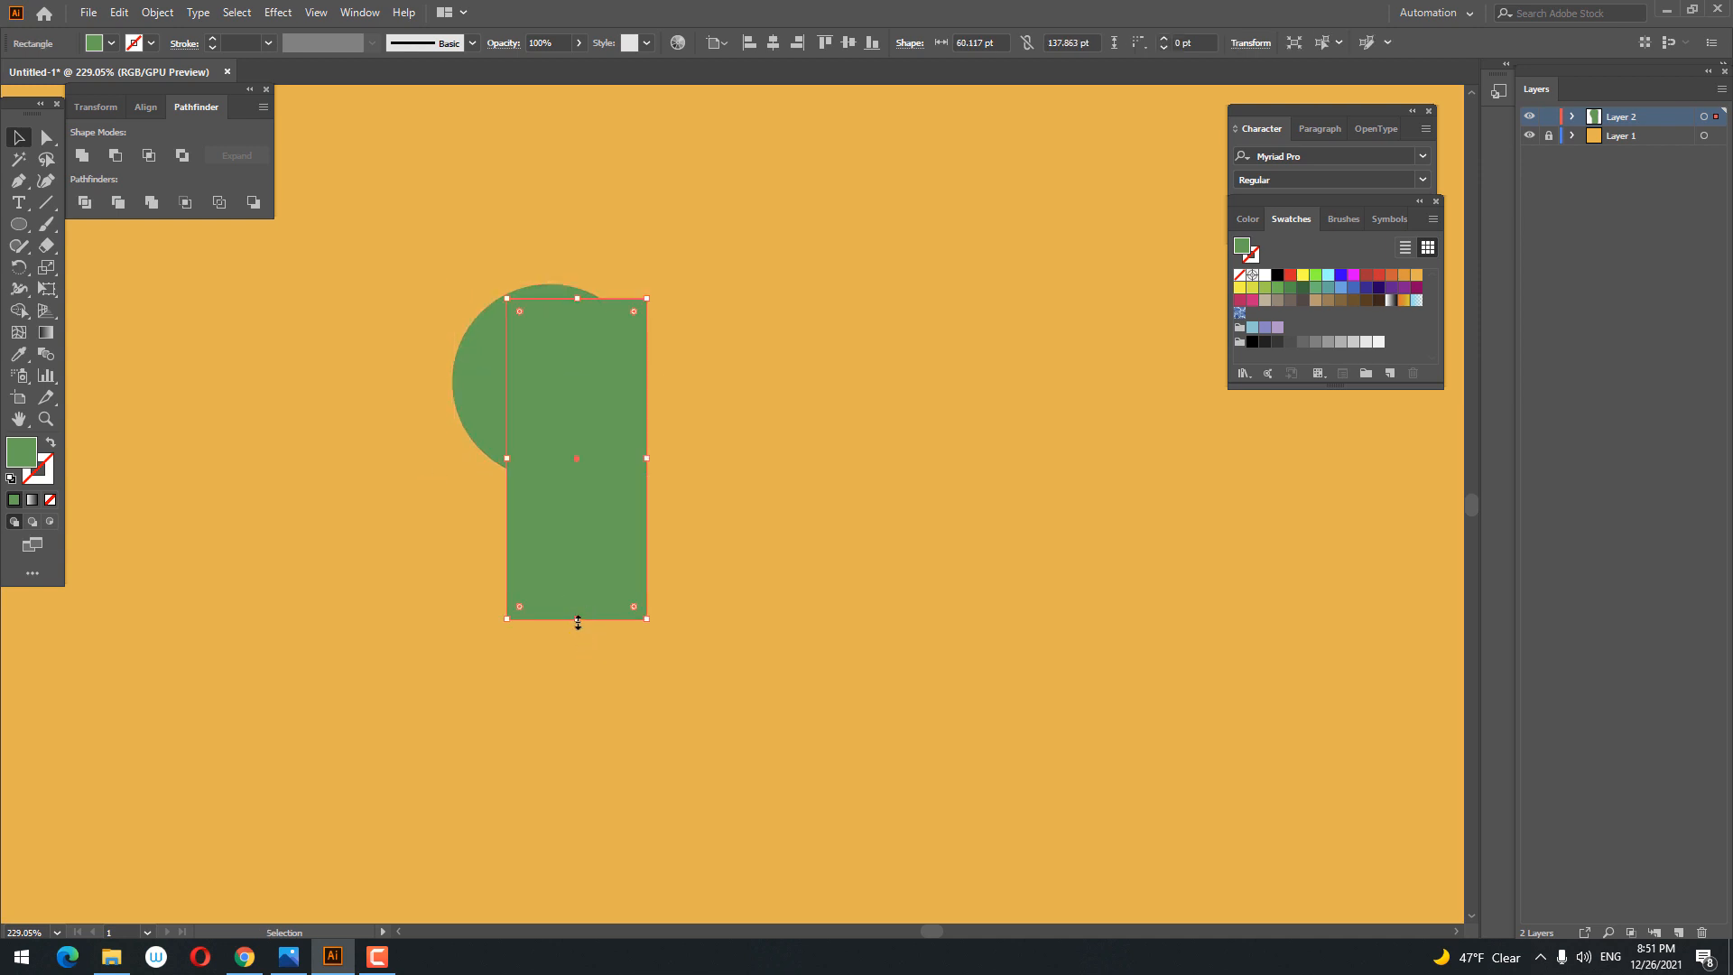
left_click_drag(578, 619, 578, 640)
left_click_drag(510, 471, 525, 471)
left_click_drag(619, 381, 619, 306)
Step: Narrow the rectangle slightly from its left side and shorten it from the bottom
left_click_drag(739, 445, 702, 541)
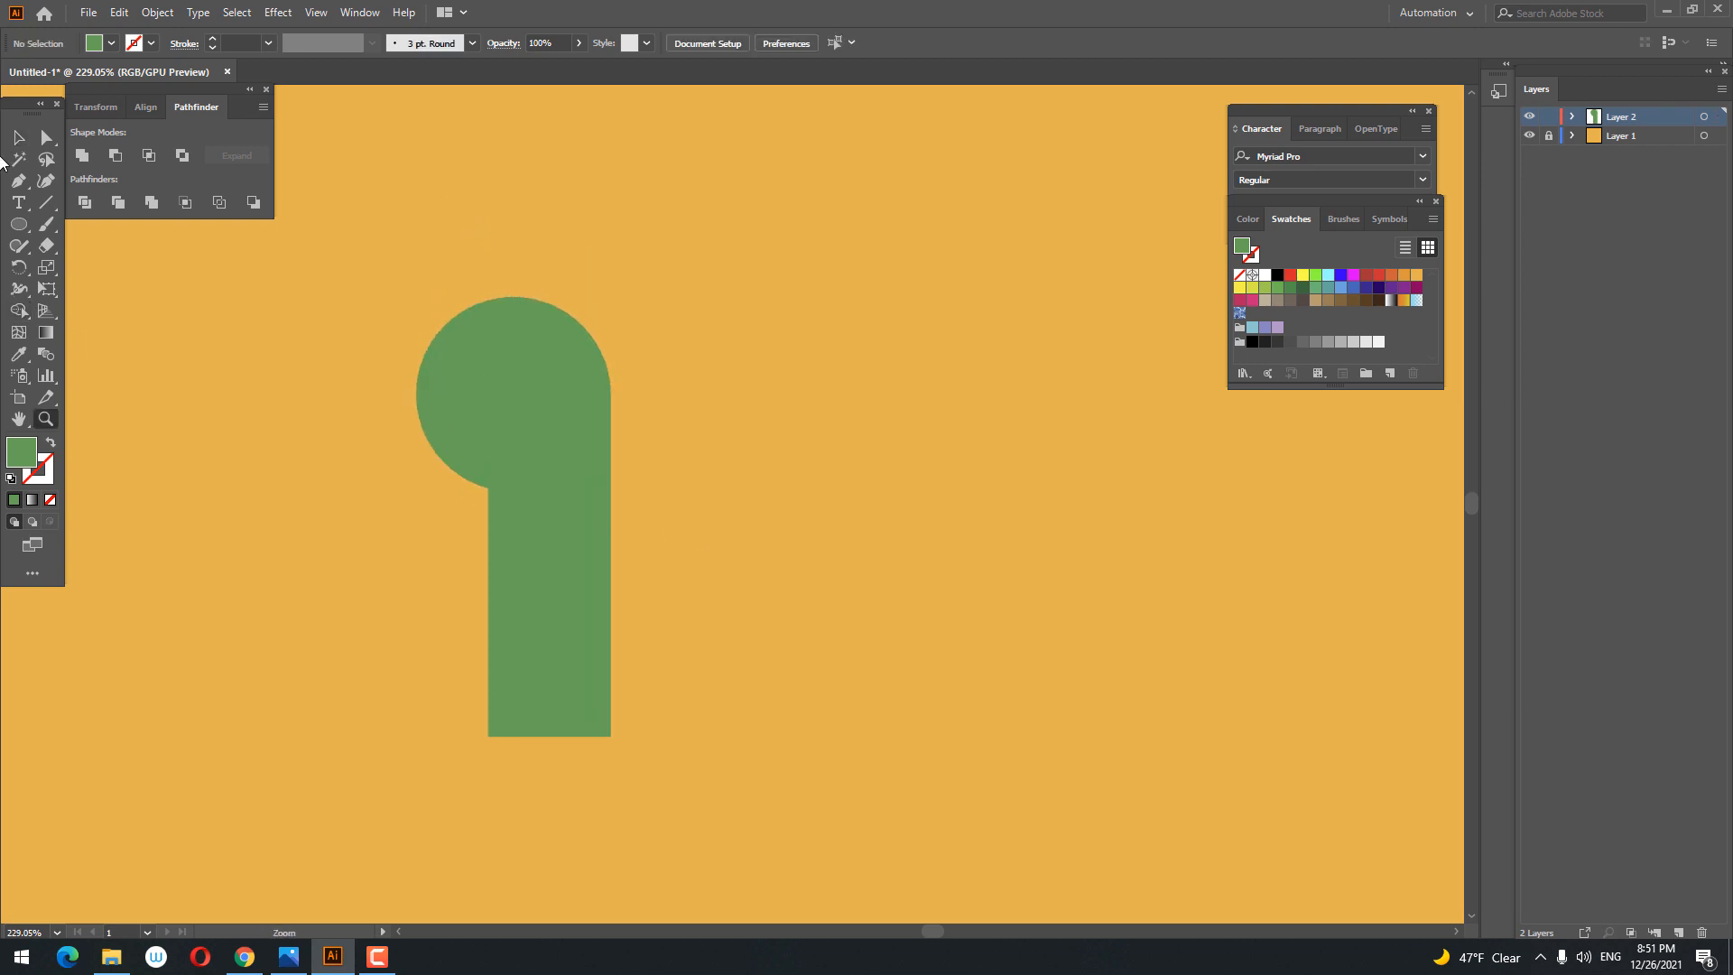
left_click(18, 137)
left_click(531, 675)
left_click_drag(489, 560, 502, 565)
left_click_drag(558, 738, 584, 607)
Step: Round the rectangle's lower corners individually, with a large radius at the lower left and a small one at the lower right
left_click(47, 138)
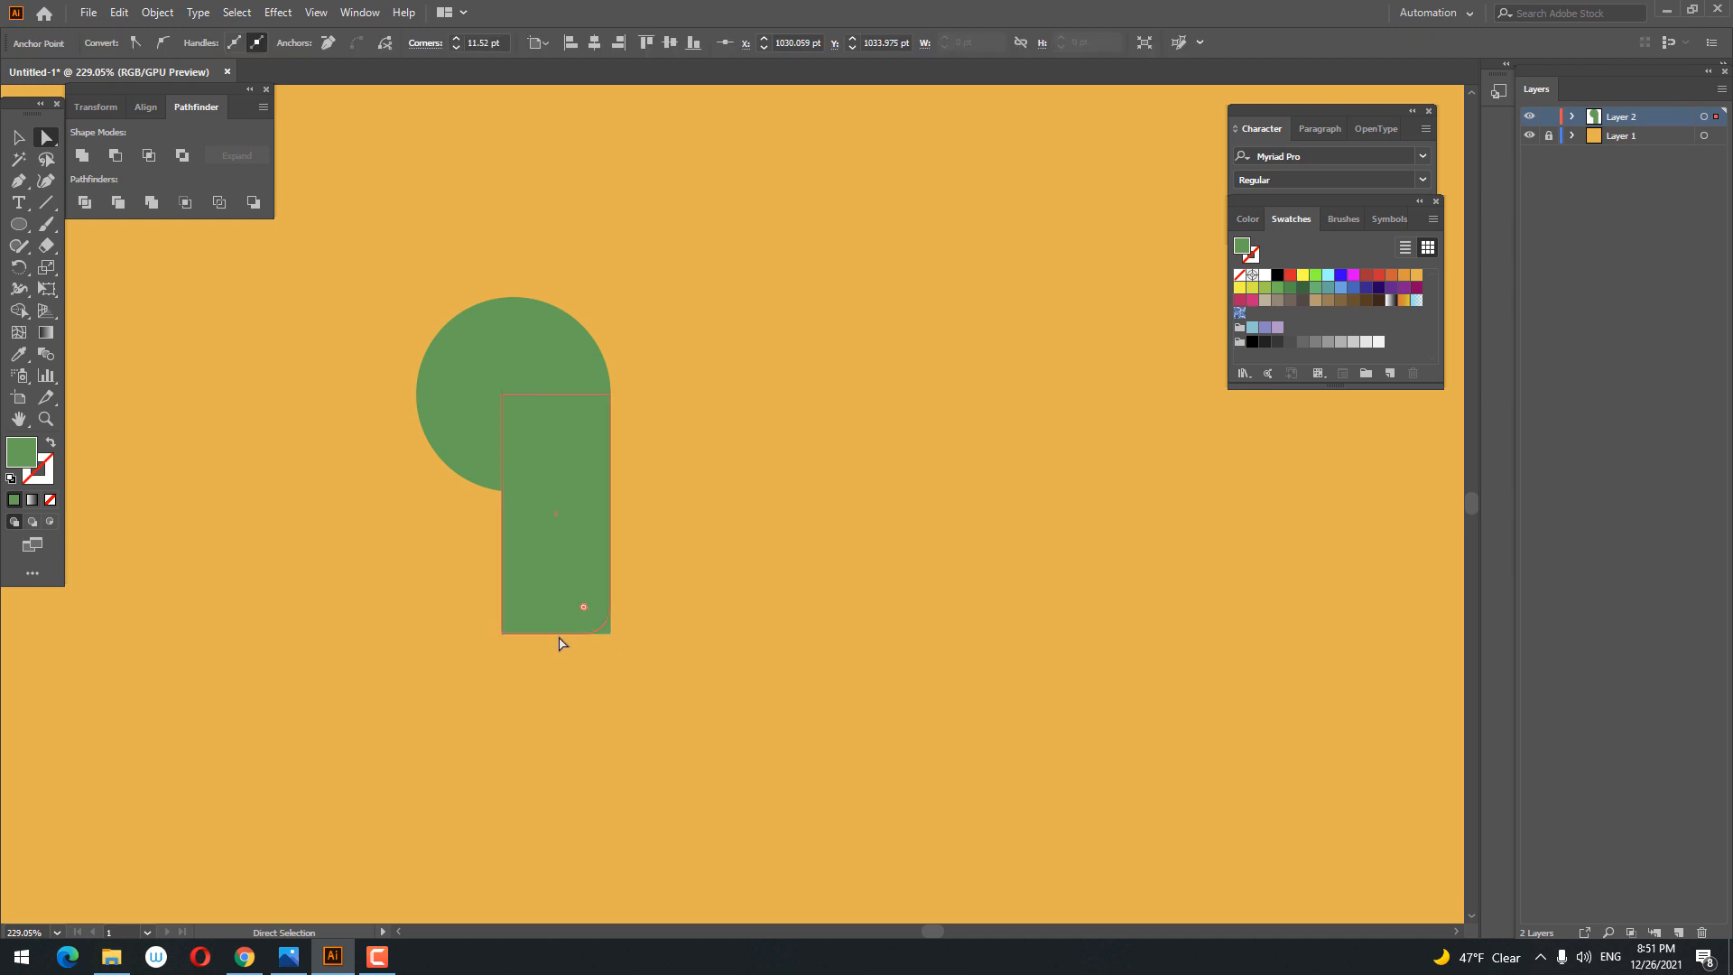
left_click_drag(545, 664, 720, 629)
left_click(715, 623)
left_click_drag(687, 531, 646, 595)
Step: Shrink the circle to about 78 pt and move it down so its centre lines up with the leg's top edge
key("ctrl+space")
left_click_drag(606, 484, 357, 373)
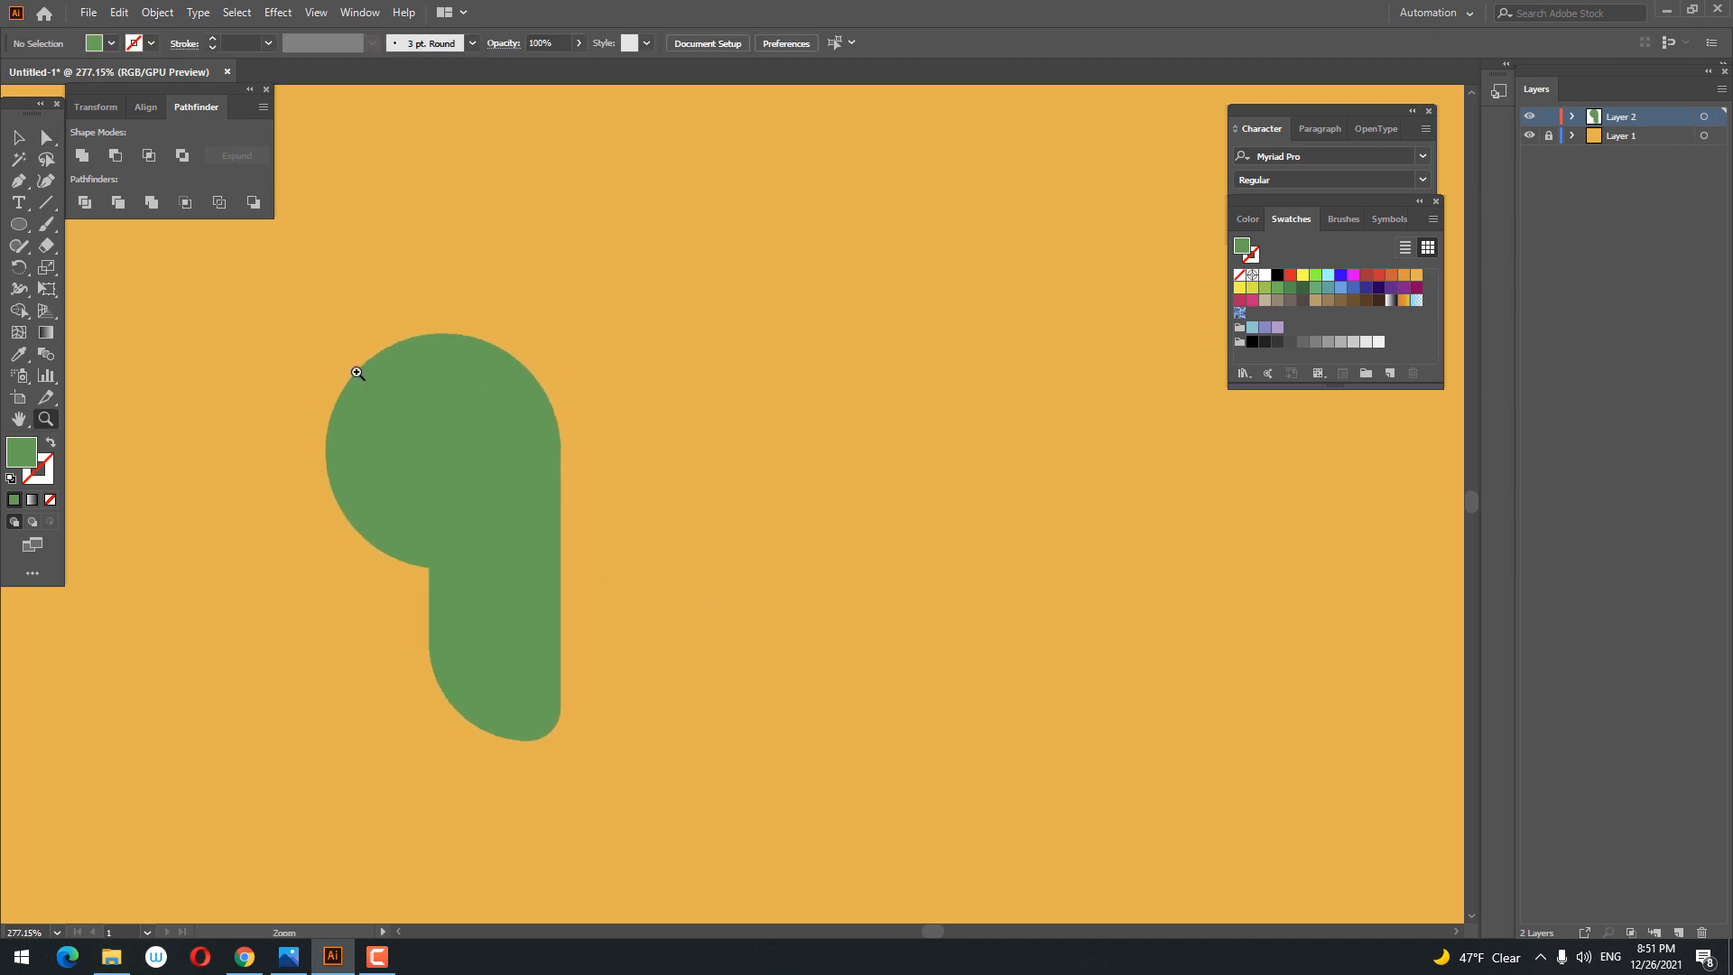
left_click(381, 392)
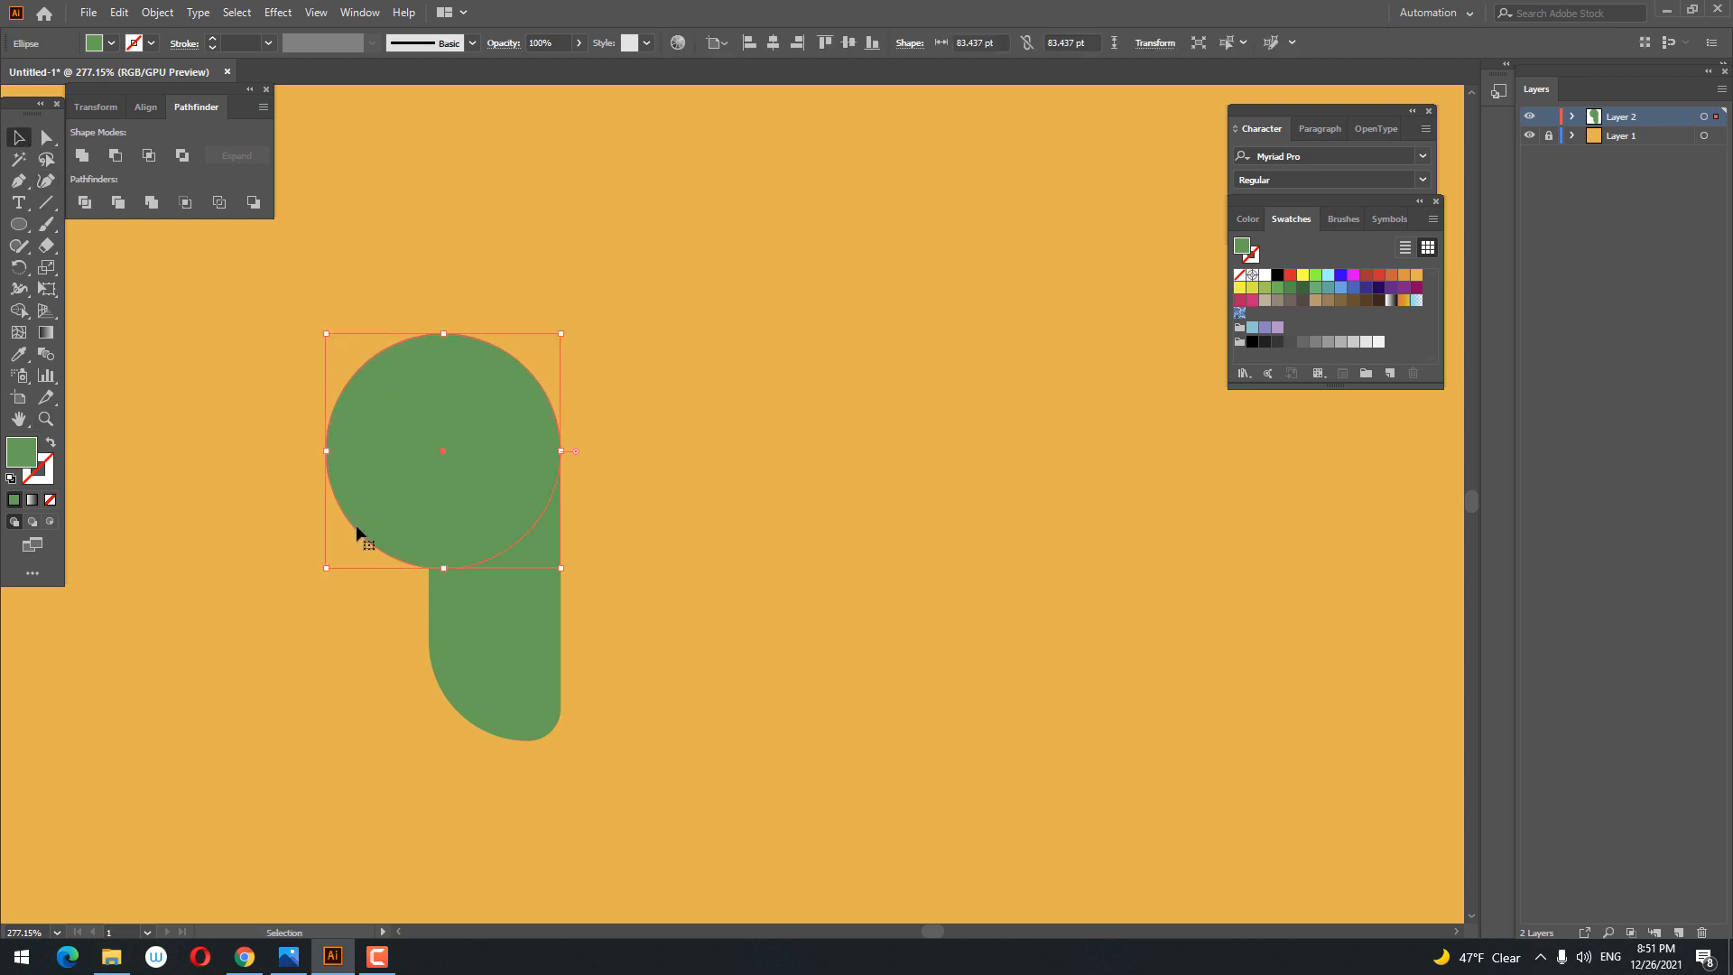
left_click_drag(327, 571, 342, 552)
left_click(647, 527)
left_click(520, 461)
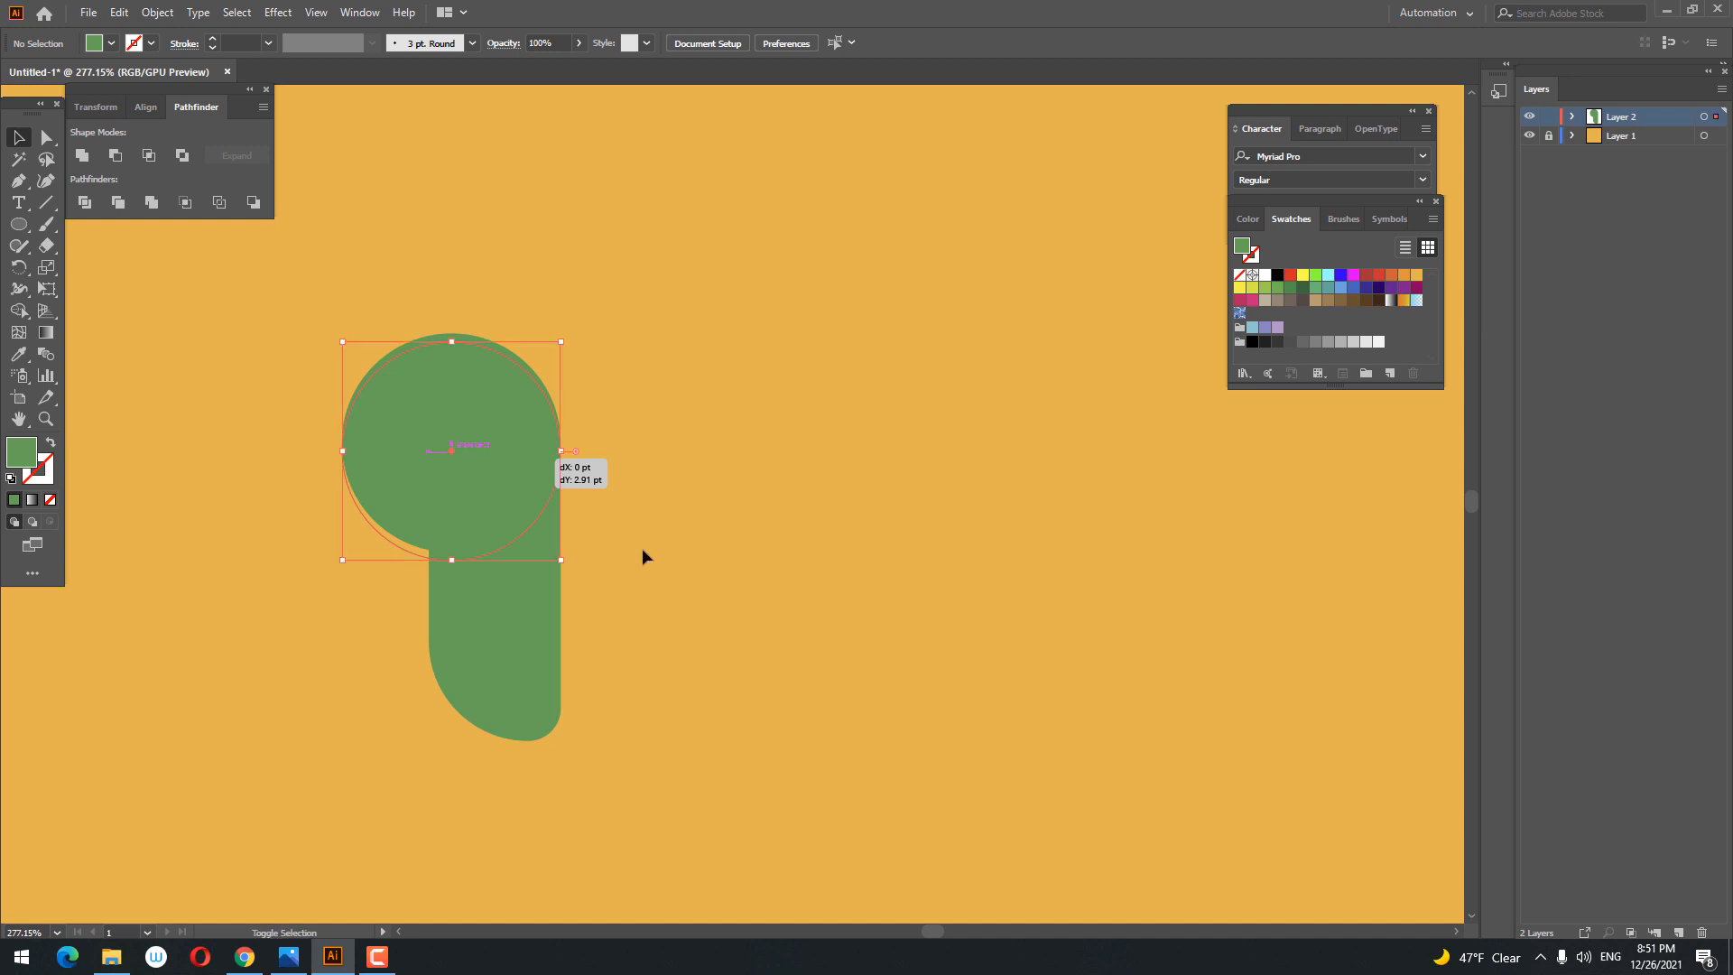
left_click(689, 607)
Step: Copy the circle, paste it in front and scale the copy about its centre to about 26 pt
key("z")
left_click_drag(689, 607, 568, 581)
left_click_drag(473, 551, 589, 636)
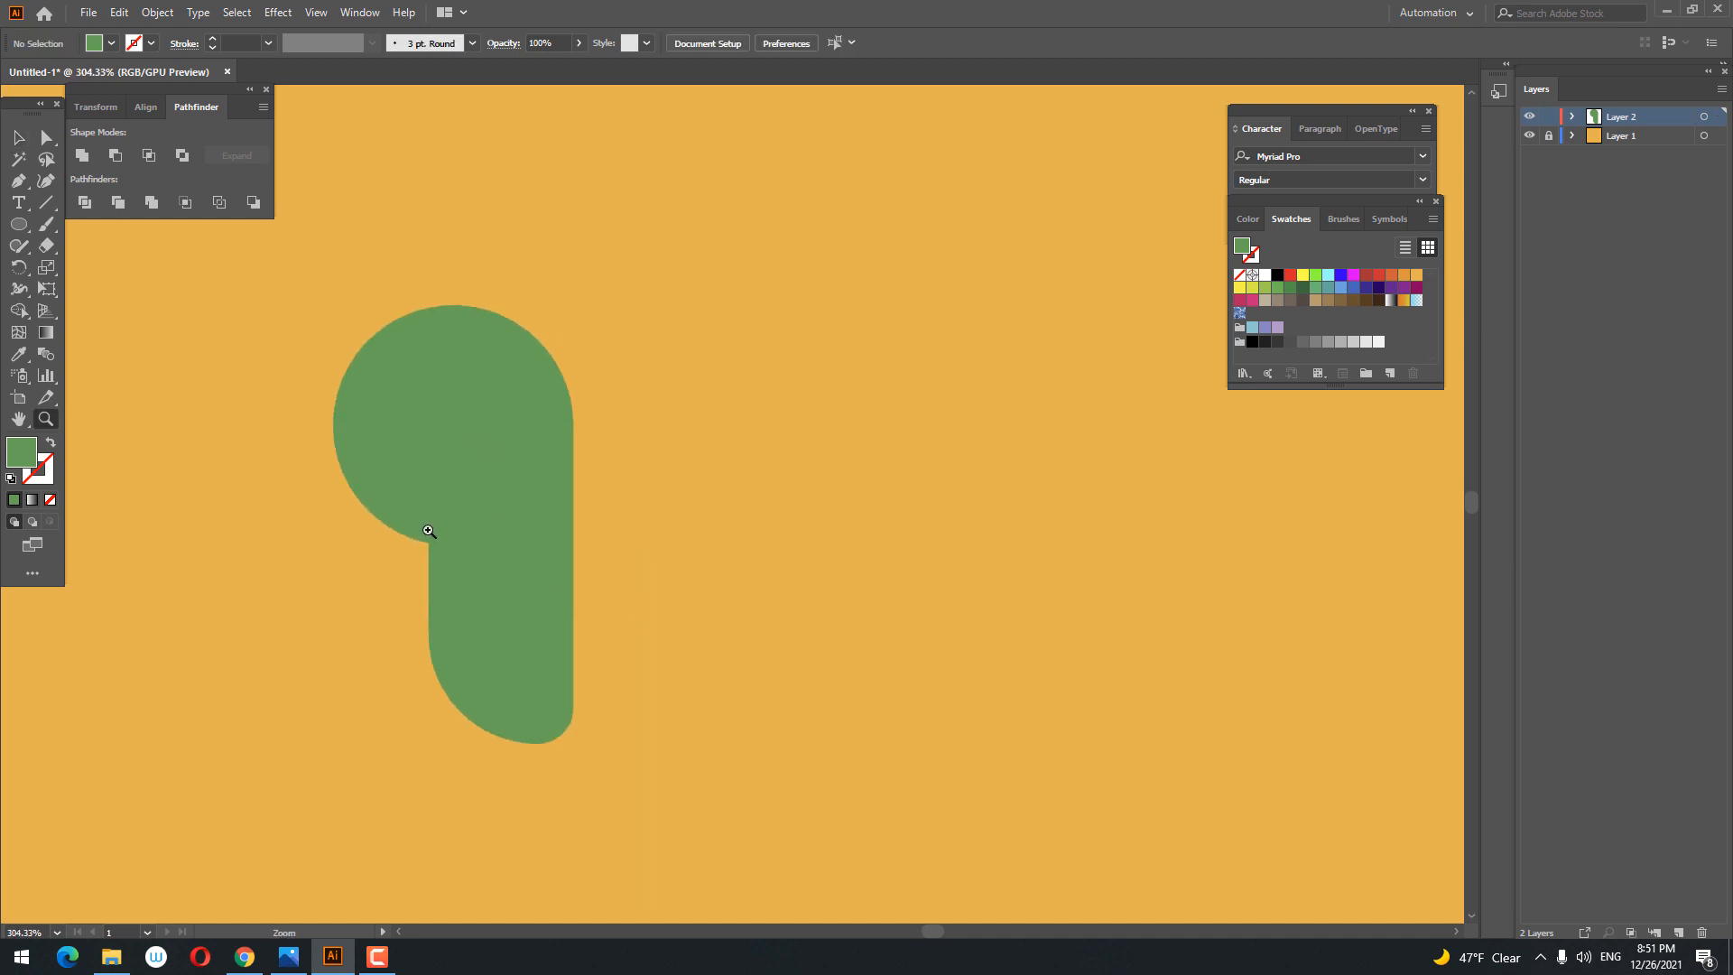
left_click(478, 488)
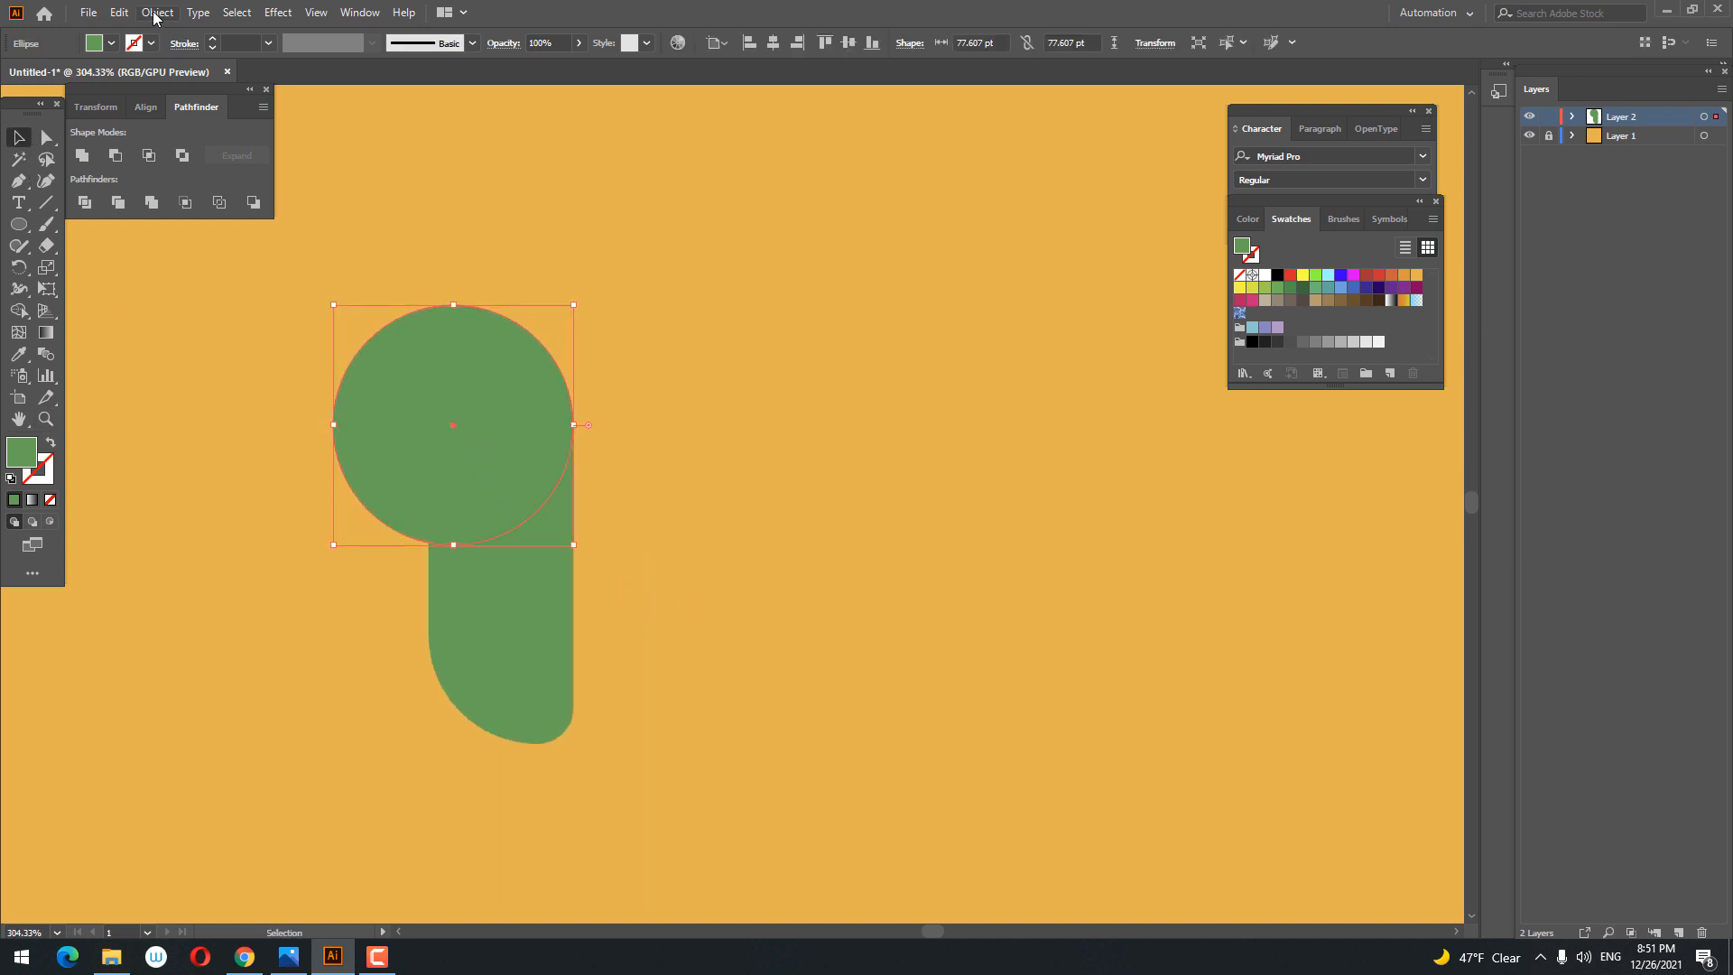
left_click(118, 12)
left_click(148, 99)
left_click(118, 11)
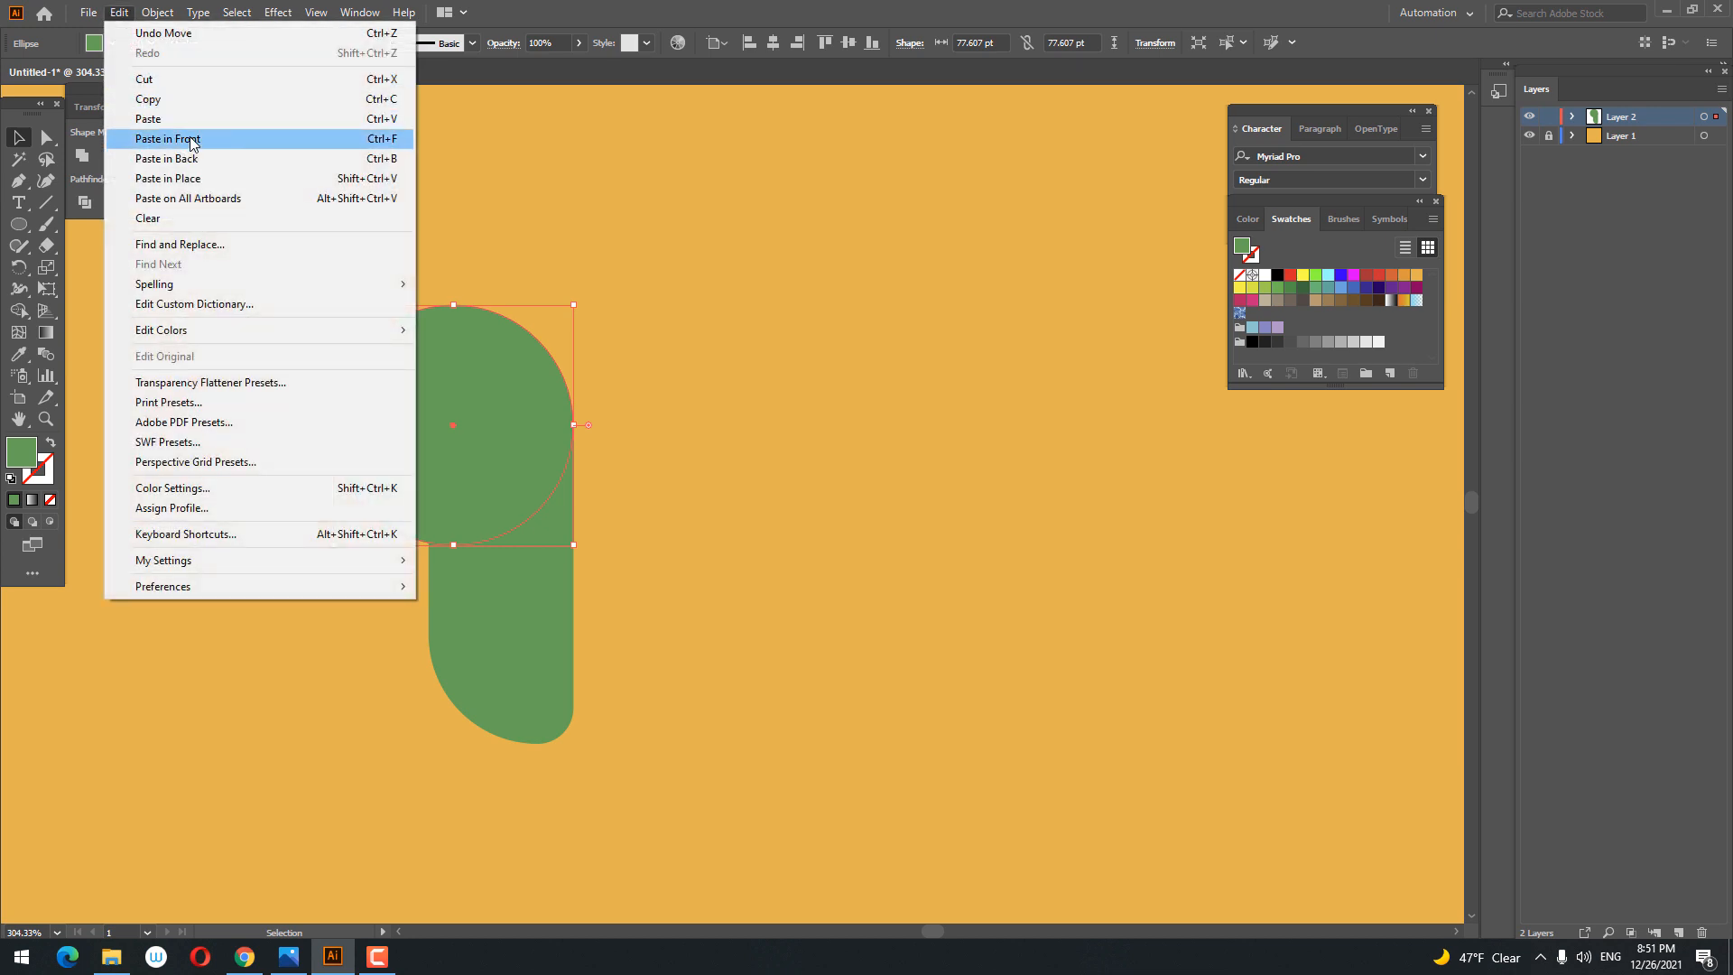
left_click(192, 141)
left_click_drag(574, 545, 491, 467)
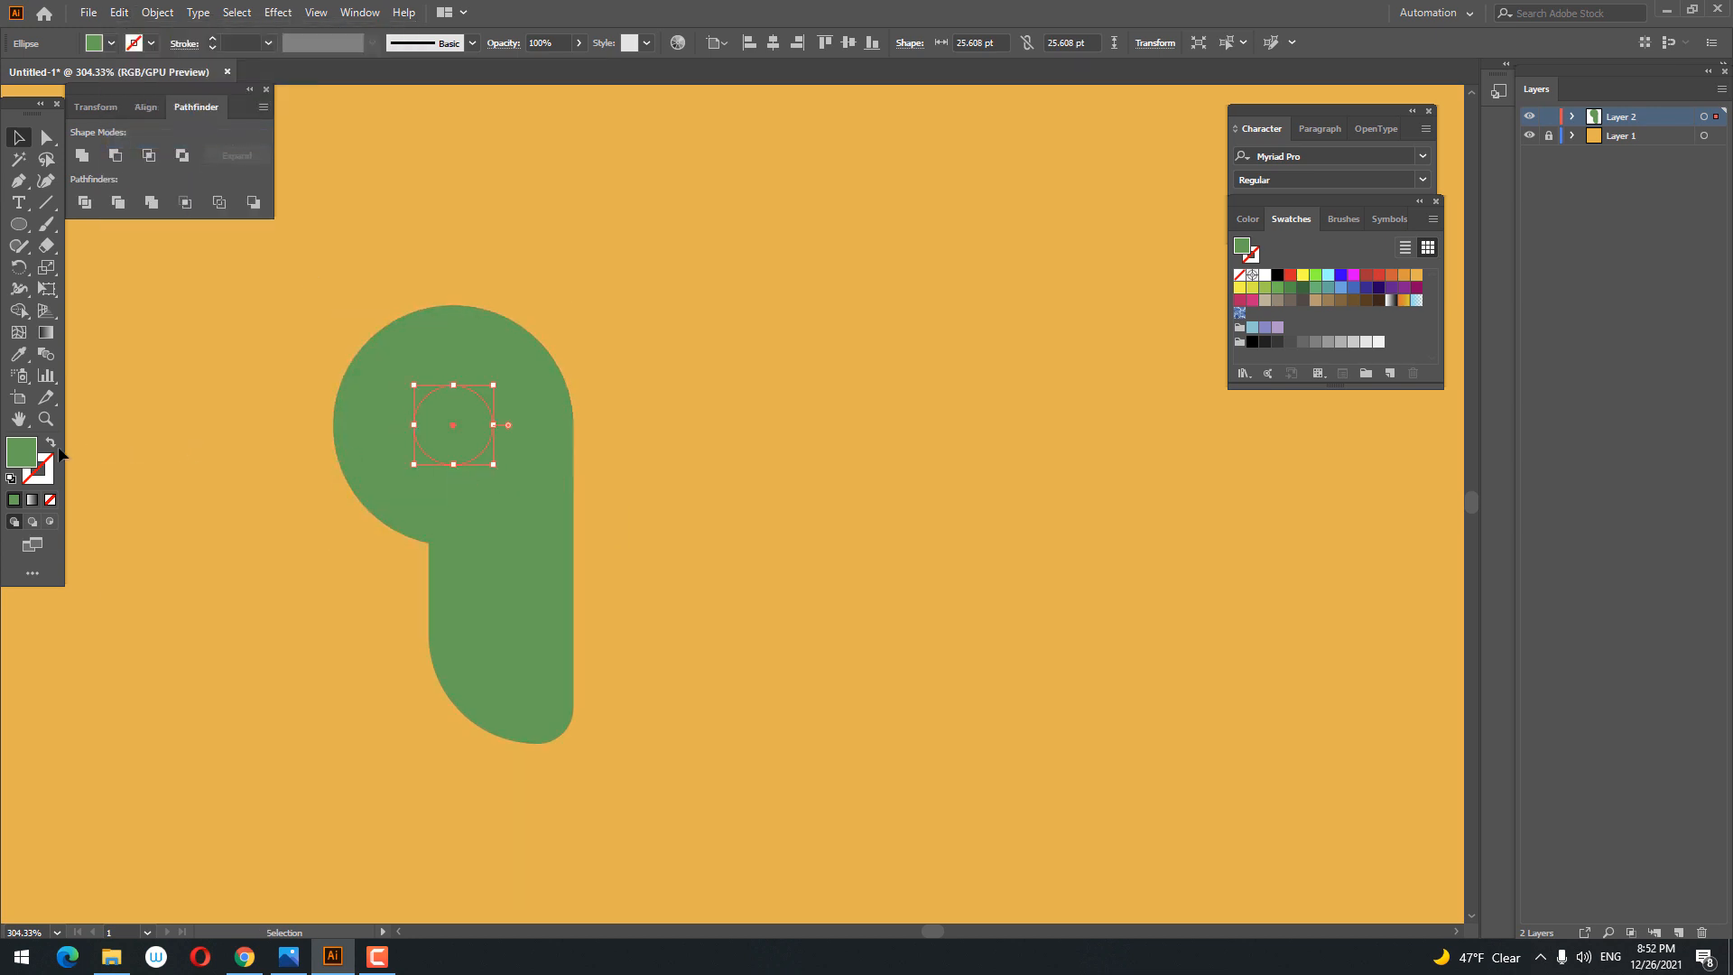
Step: Fill the small inner circle with the darker green #3A8445
double_click(22, 453)
left_click_drag(1230, 283, 1219, 297)
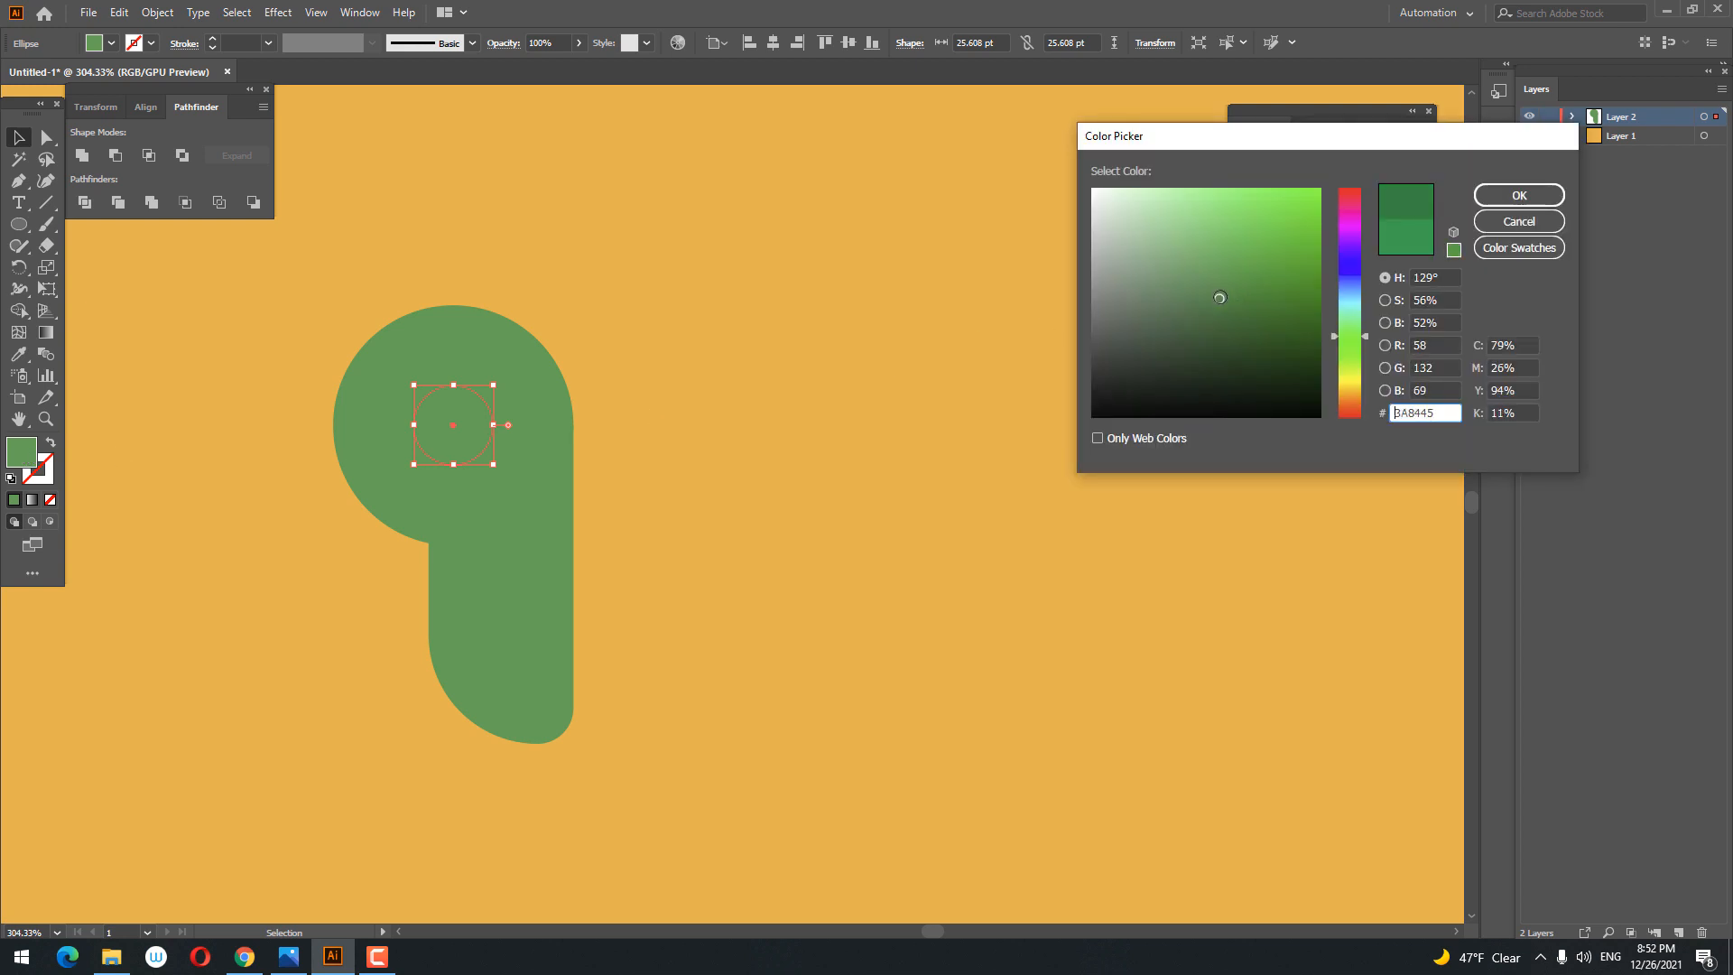
left_click(1524, 195)
left_click(997, 298)
Step: Offset the large circle's path by 10 pt and fill the offset circle with the small circle's dark green
key("z")
left_click_drag(898, 337, 488, 505)
left_click(19, 142)
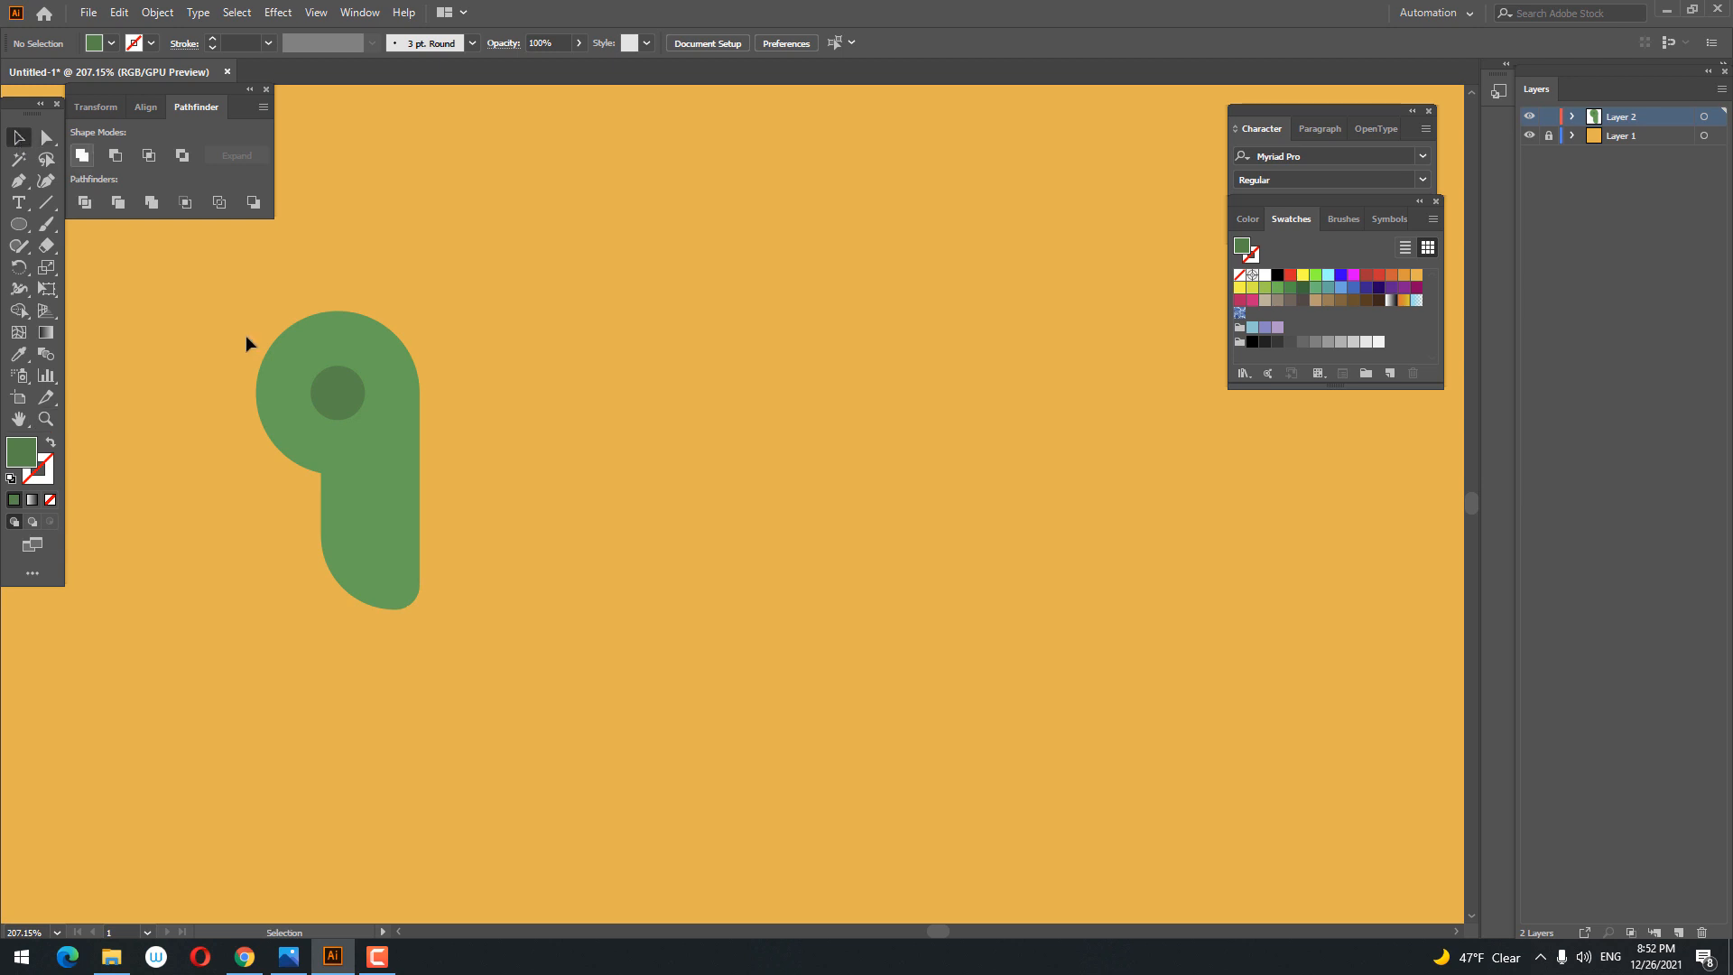
left_click(332, 458)
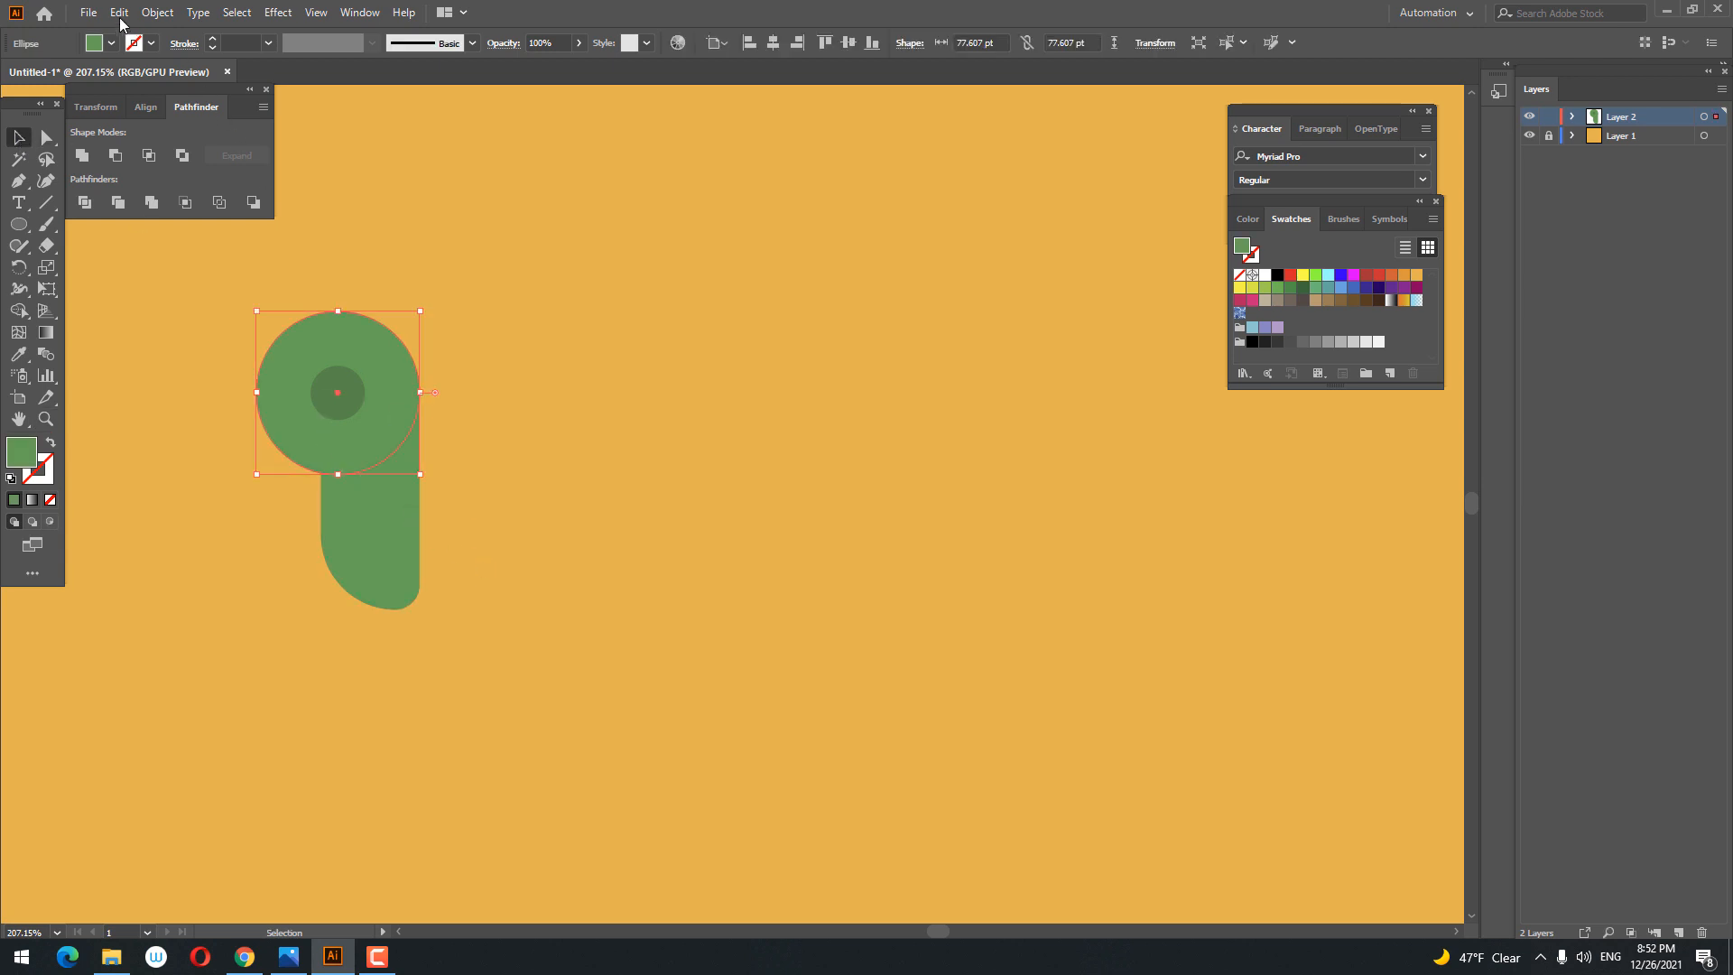
left_click(157, 12)
mouse_move(238, 444)
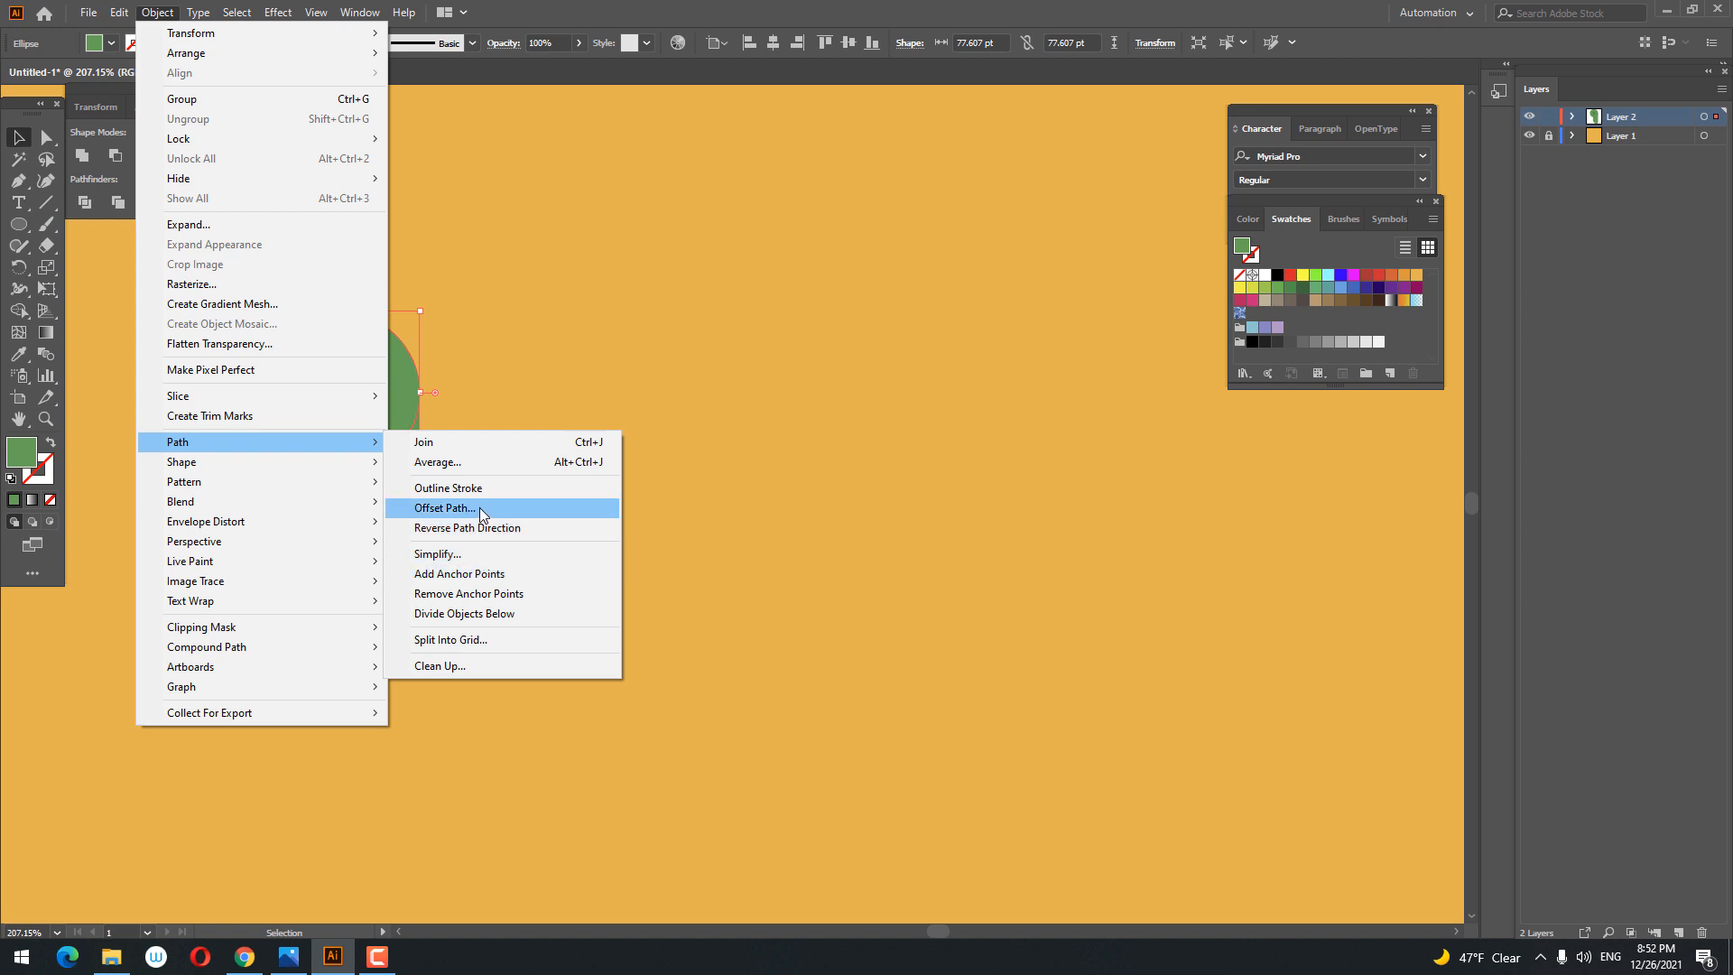
left_click(444, 509)
left_click(1002, 447)
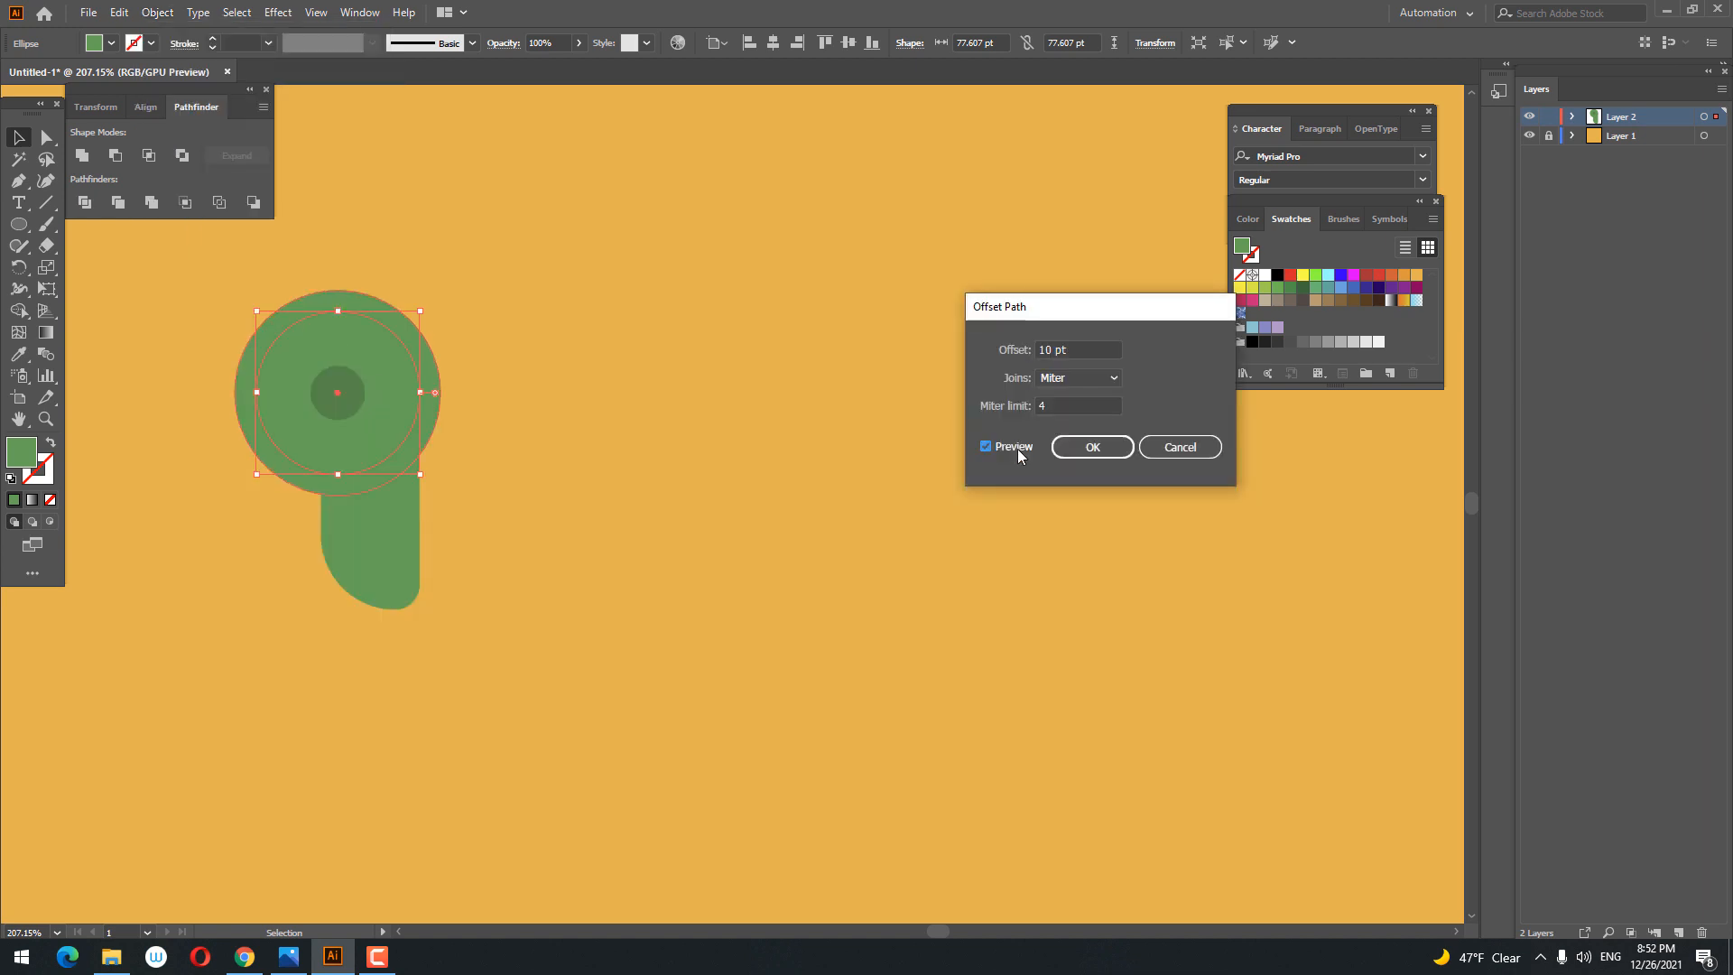
left_click(1092, 449)
left_click(18, 354)
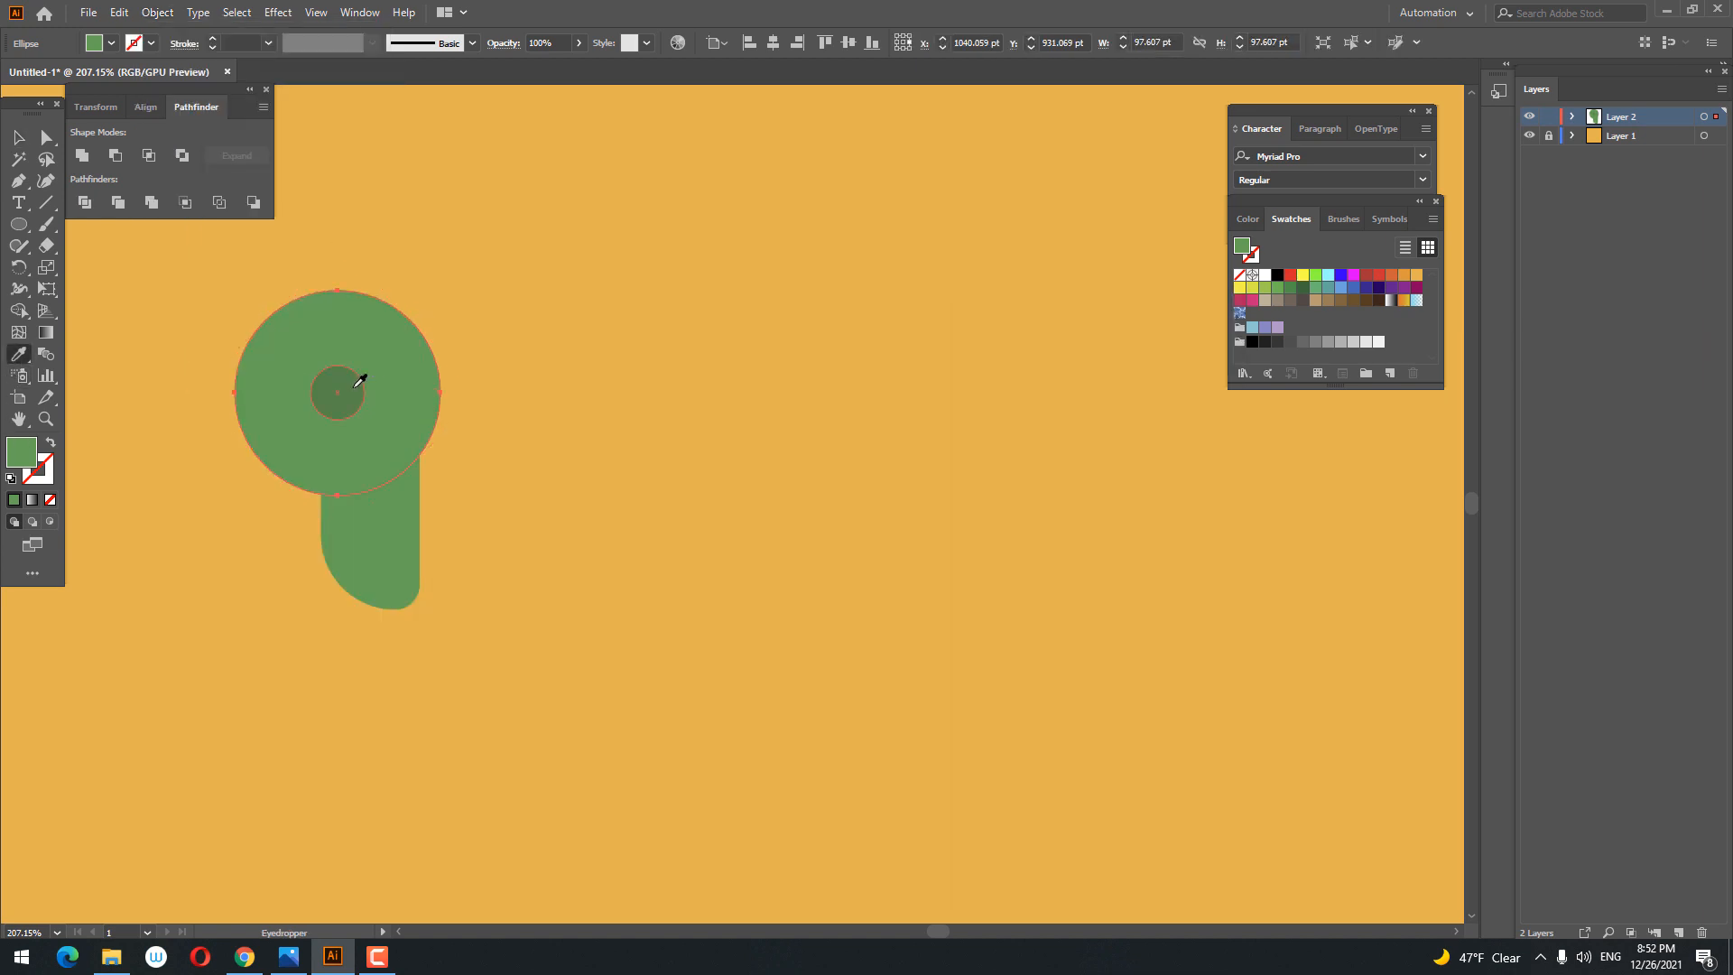
left_click(355, 386)
Step: Divide the dark offset circle and the leg with Pathfinder, and delete the part of the circle outside the leg
left_click(20, 138)
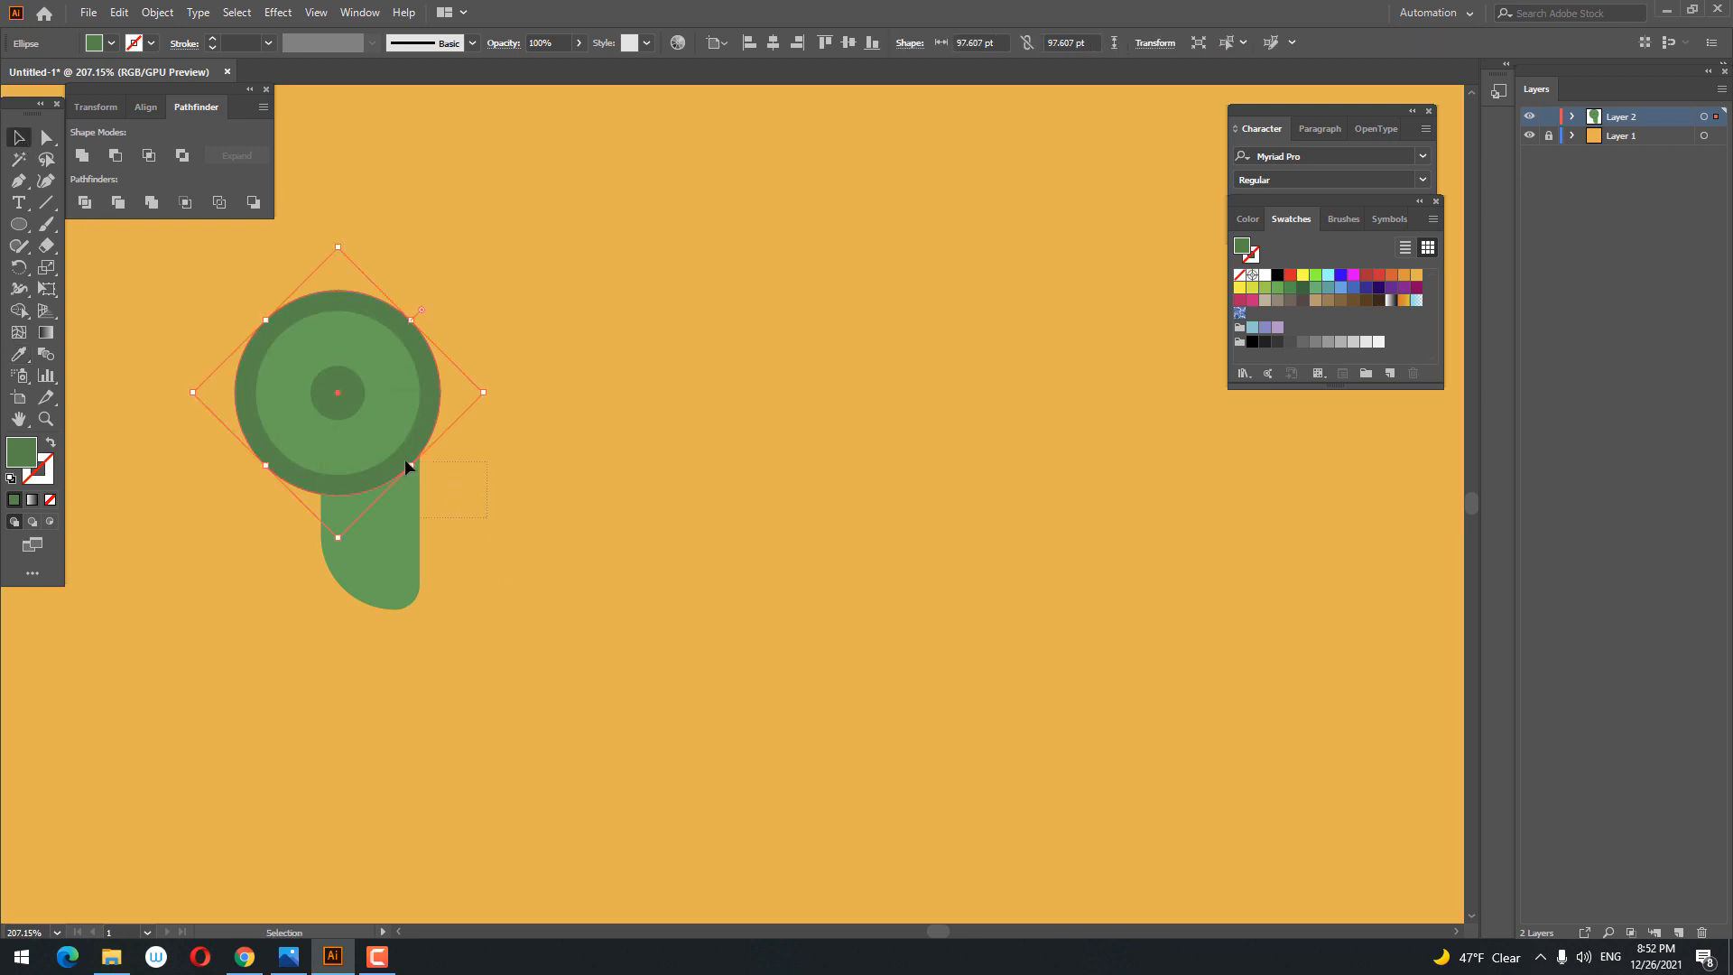
key("ctrl+a")
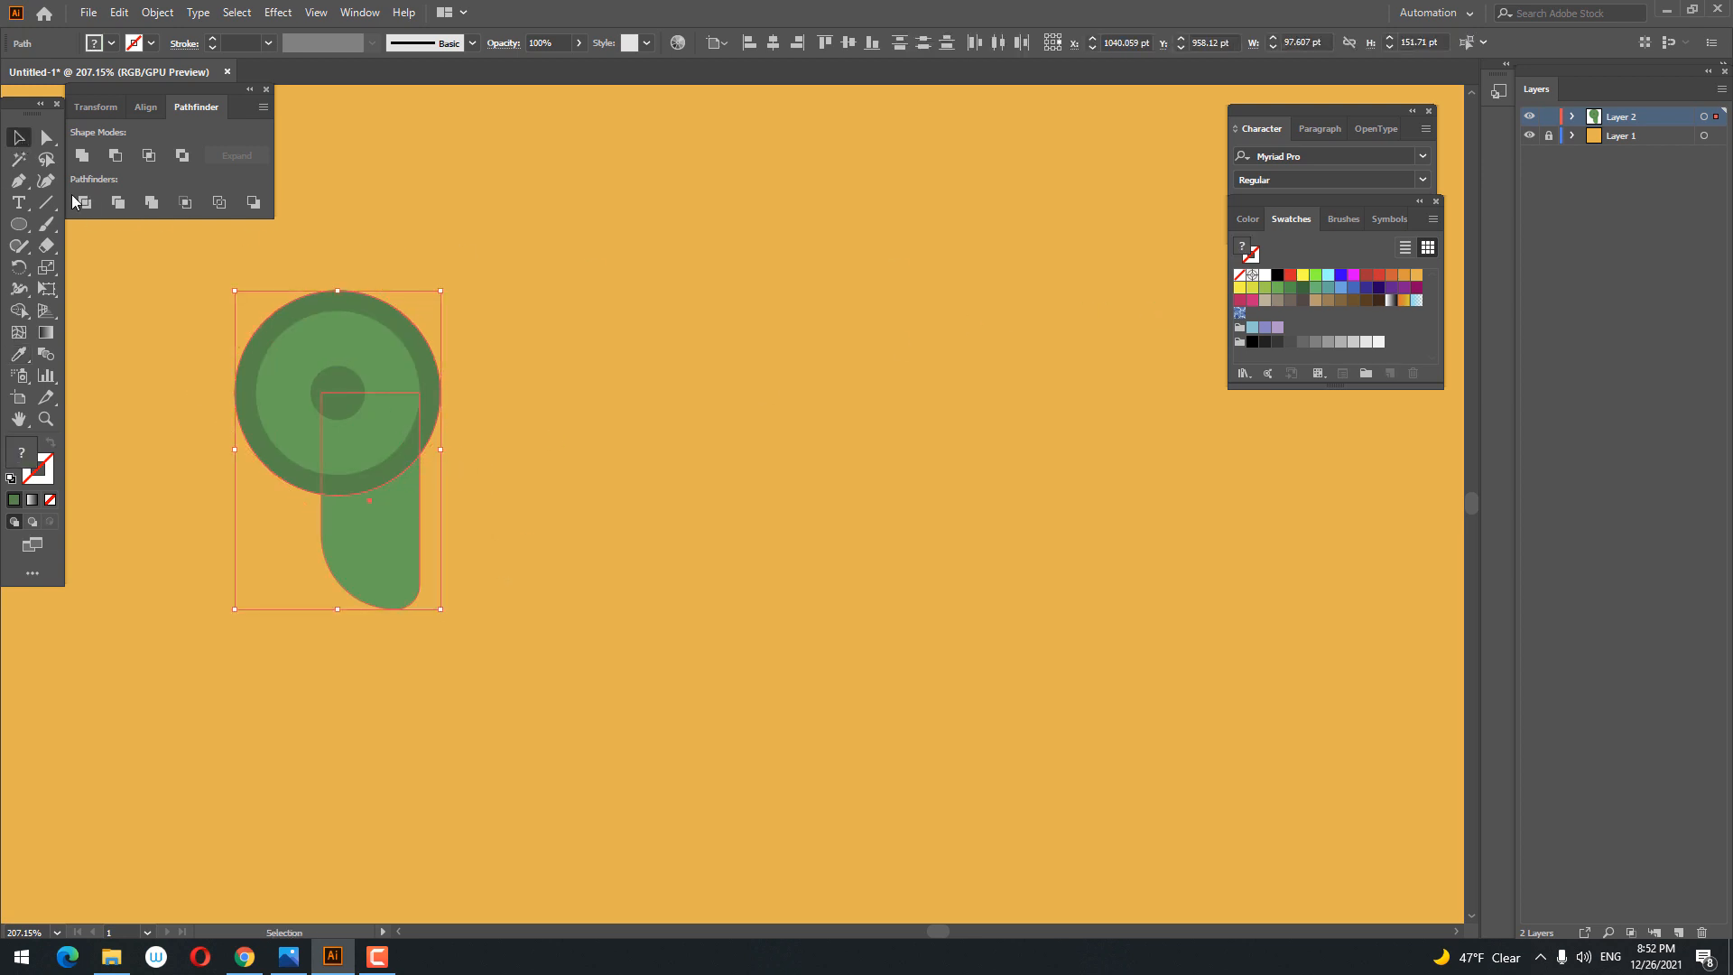
left_click(76, 201)
double_click(433, 408)
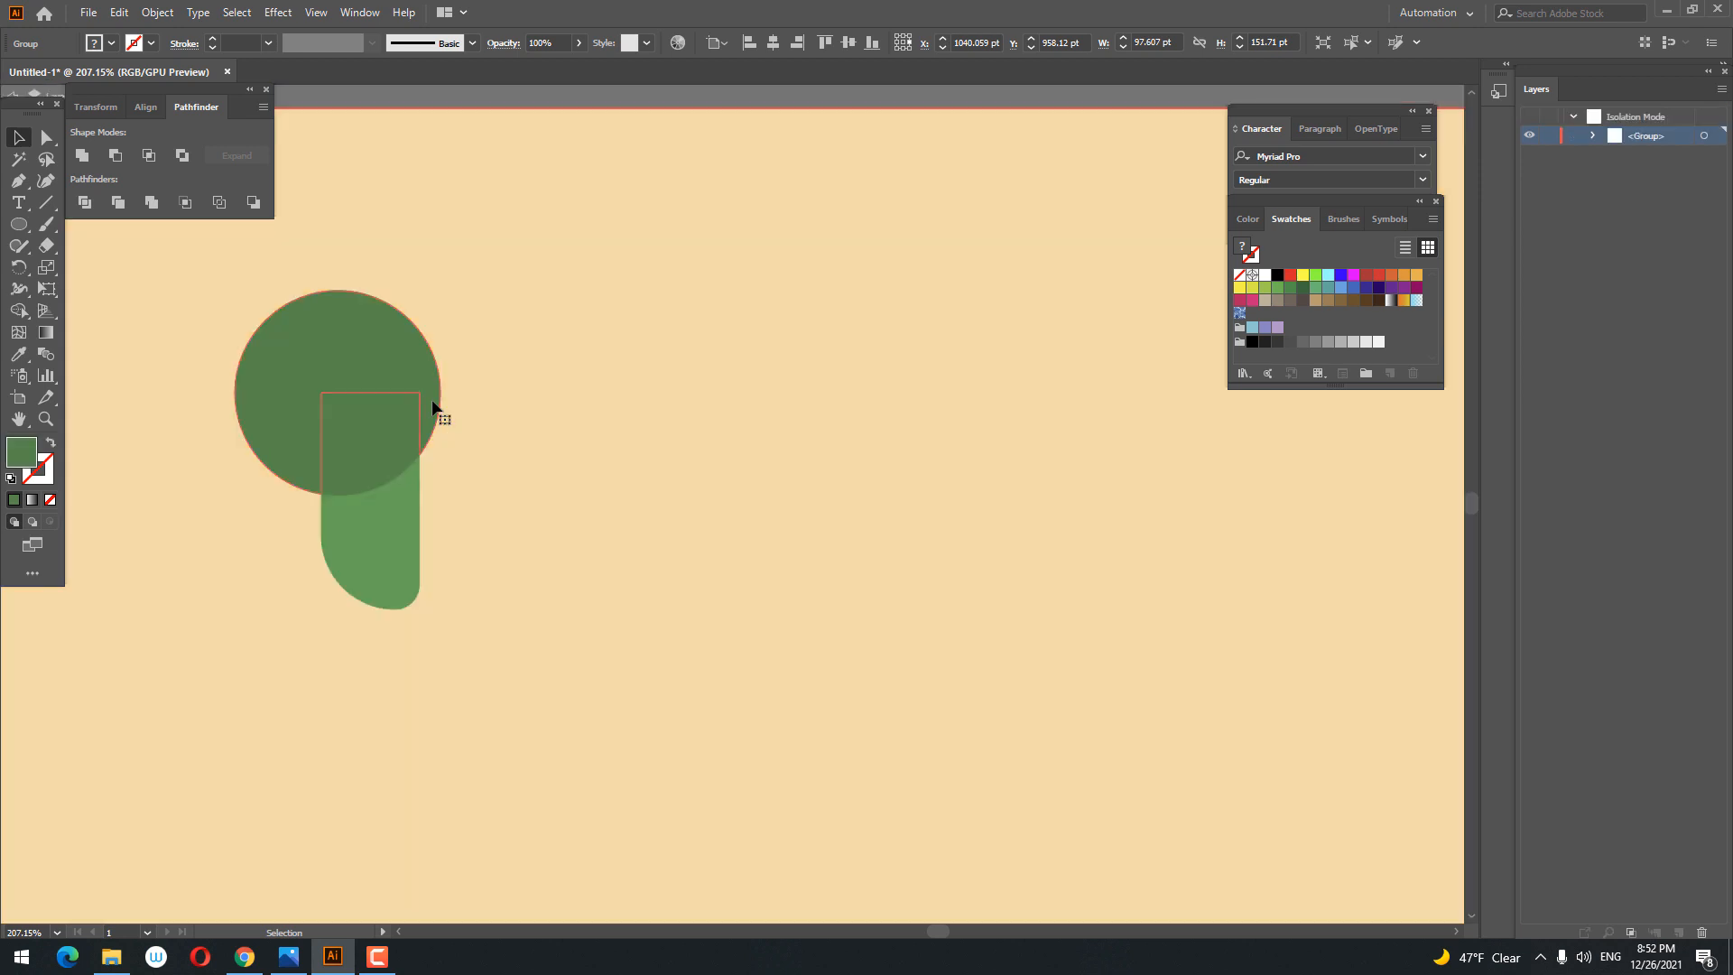
left_click(433, 408)
key("Delete")
double_click(431, 408)
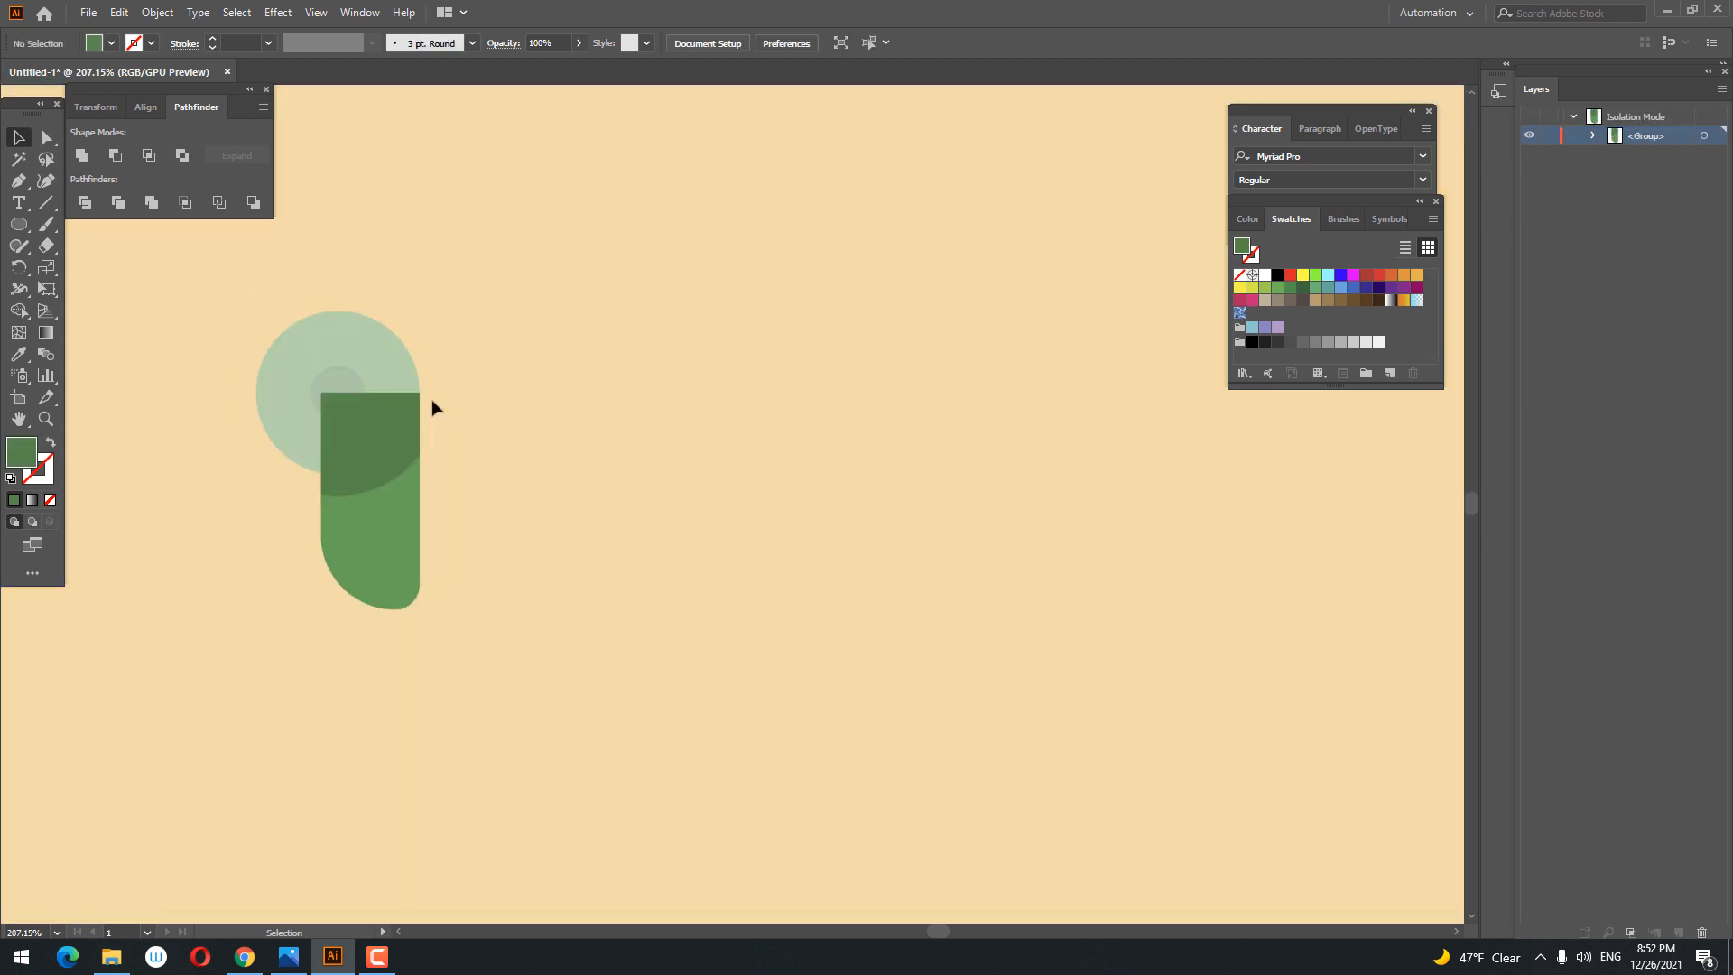
Step: Group all the pieces of the armrest together
key("ctrl+a")
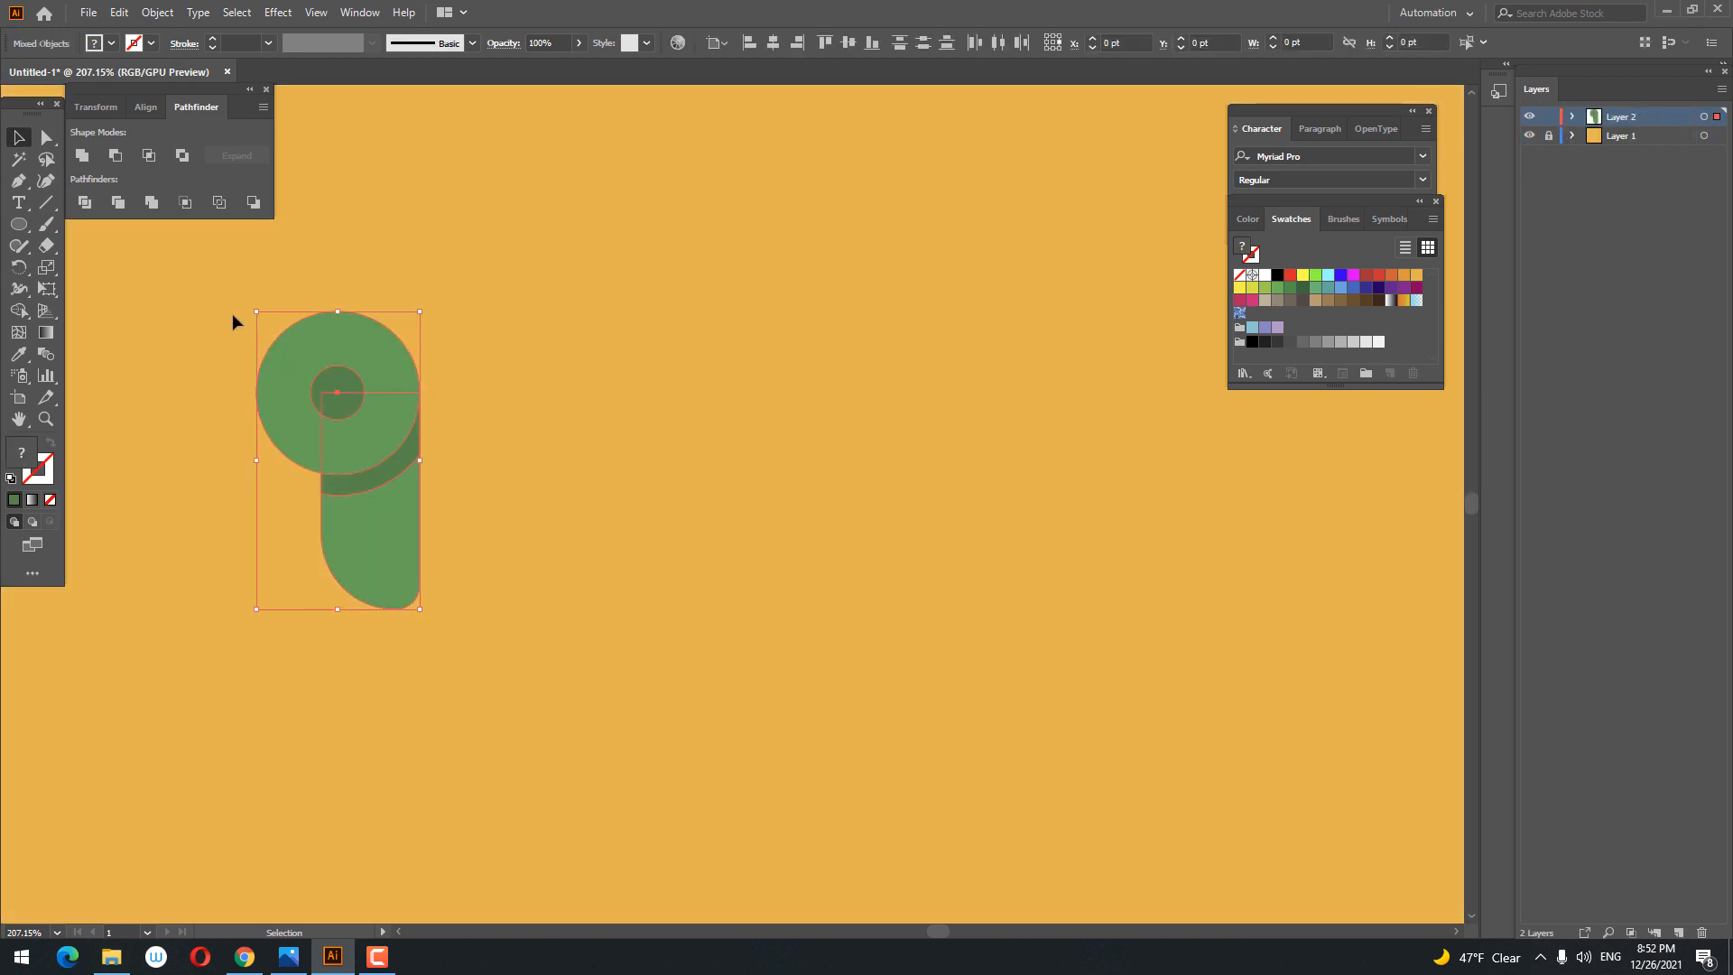
right_click(304, 364)
left_click(389, 498)
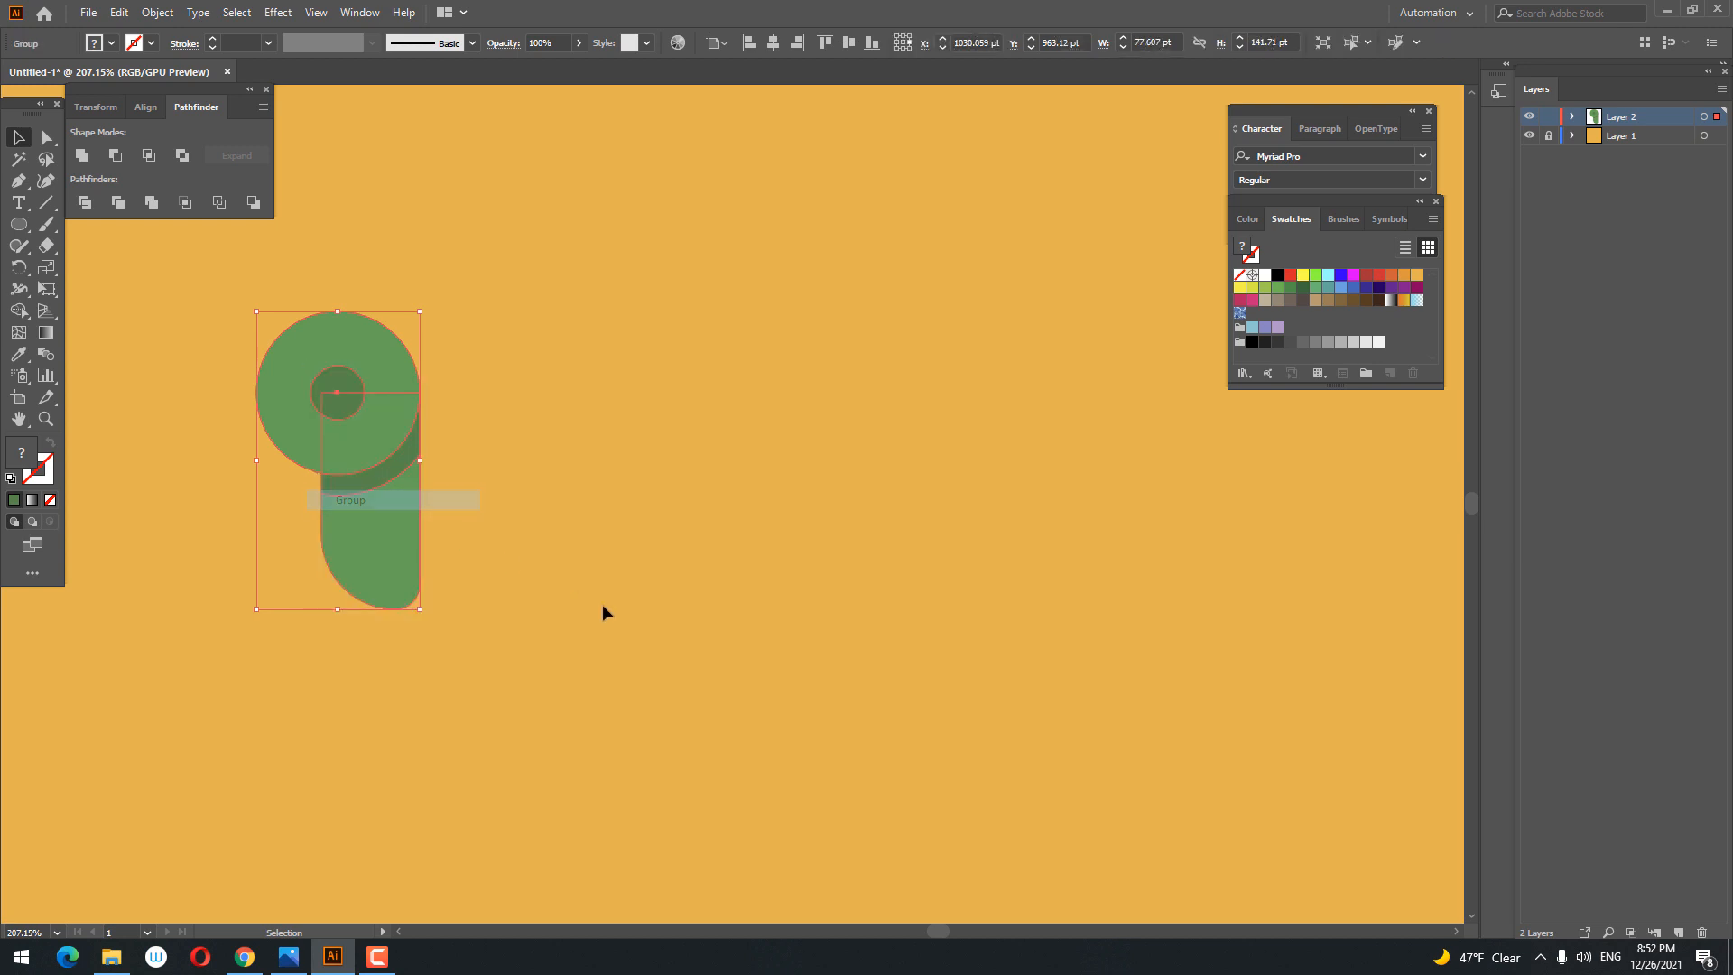
Step: Copy the armrest group, paste it in front and move the duplicate horizontally well to the right of the original
left_click_drag(603, 607, 506, 632)
left_click(118, 11)
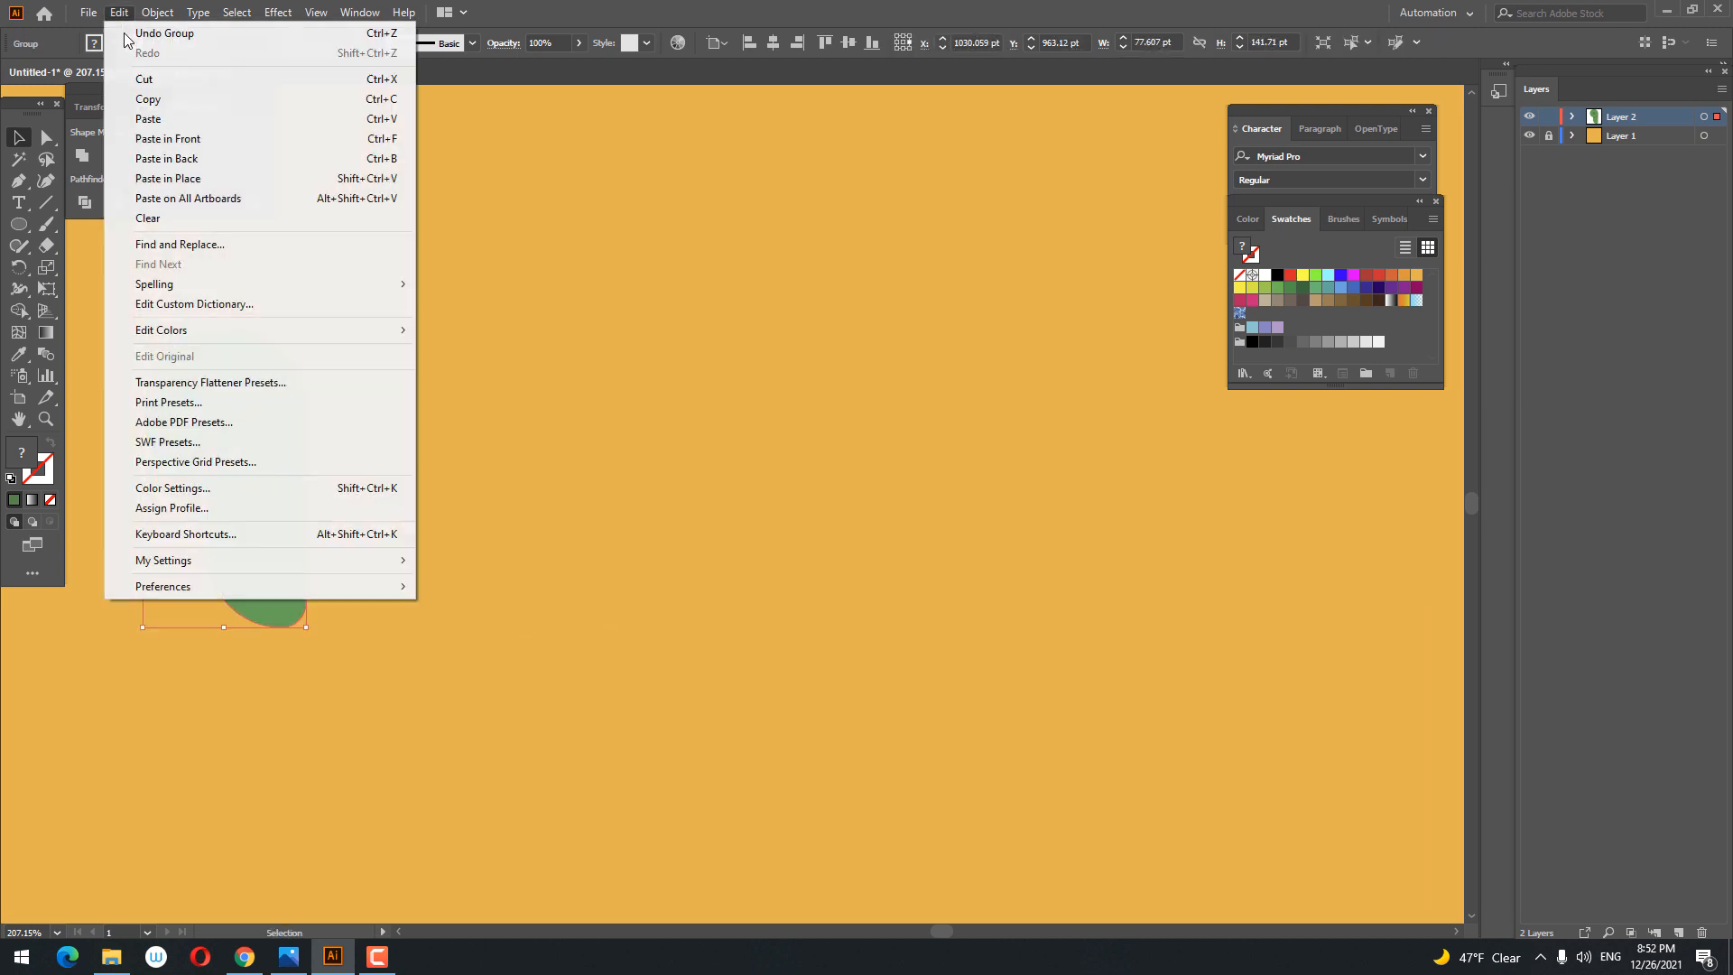
left_click(193, 100)
left_click(118, 11)
left_click(181, 139)
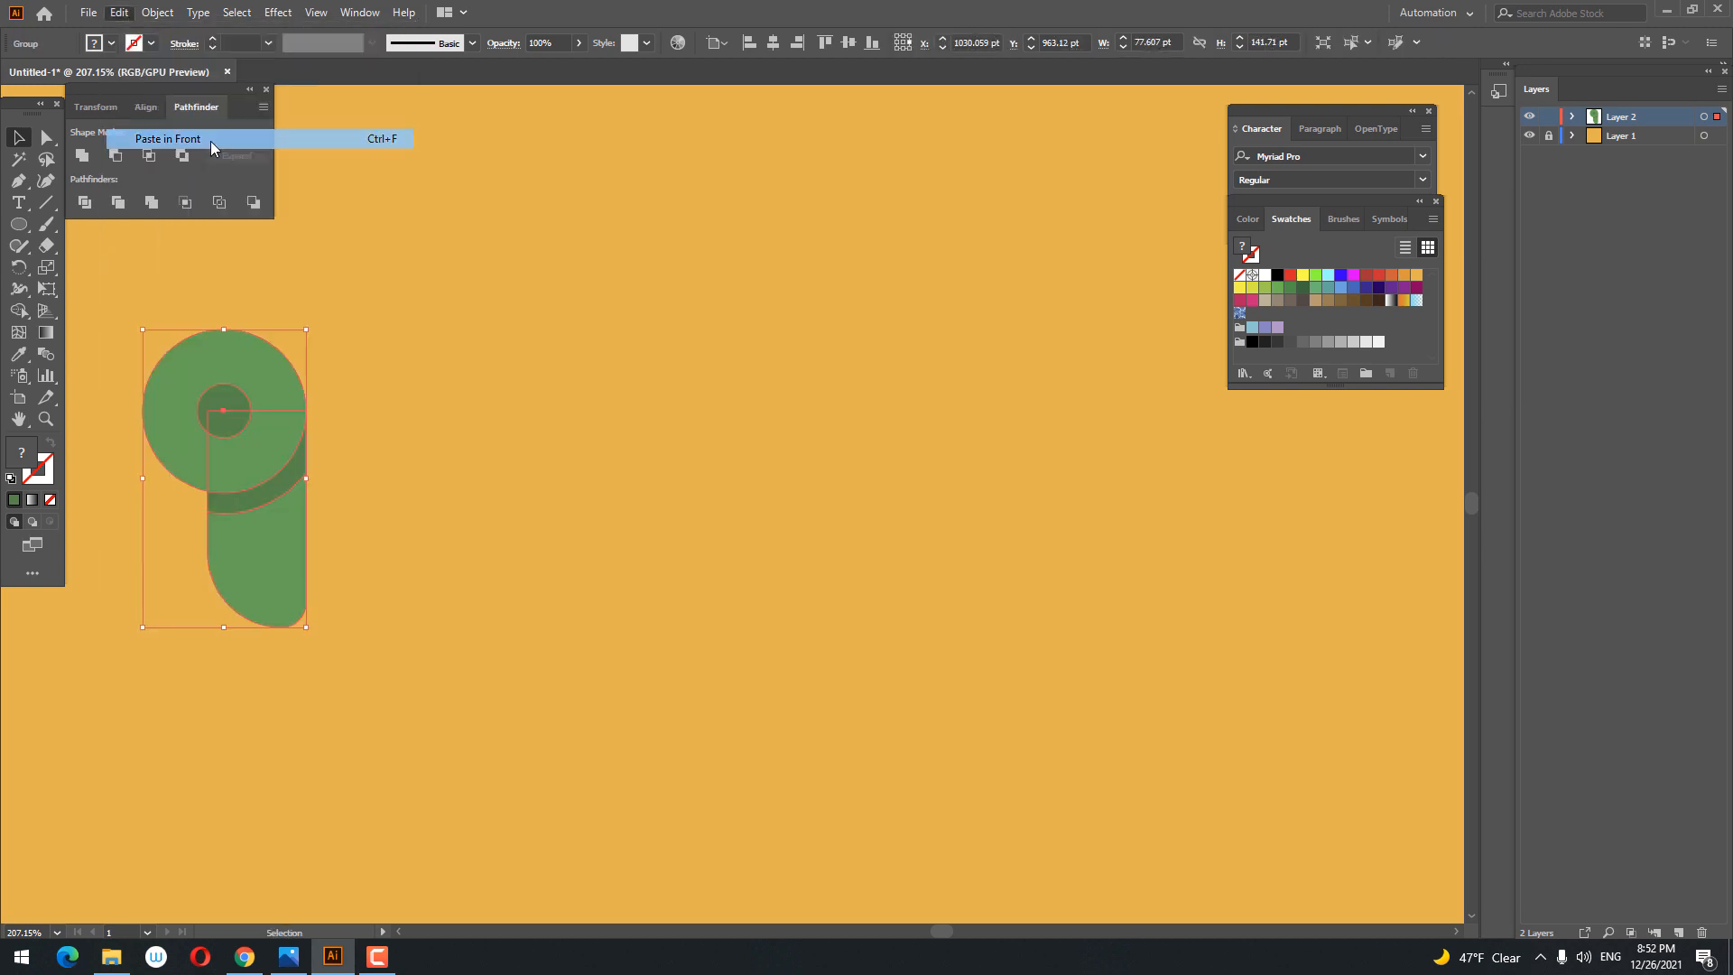
left_click_drag(287, 543, 824, 623)
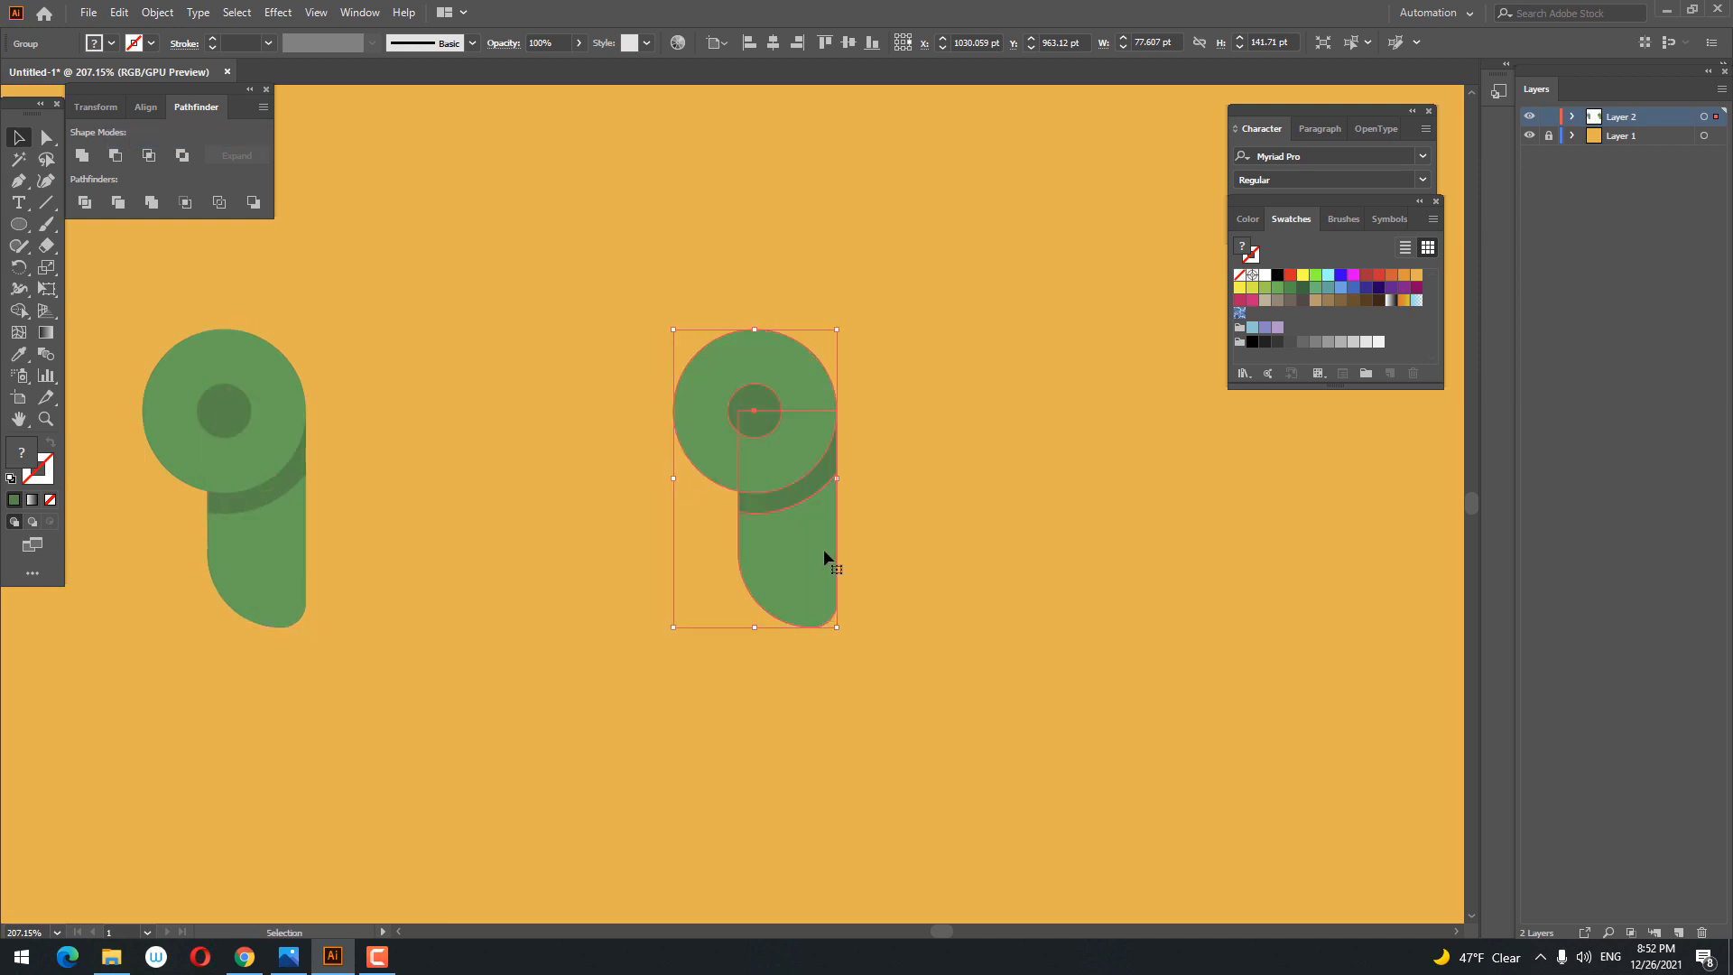
Step: Reflect the duplicate armrest across the vertical axis so it mirrors the original
right_click(824, 549)
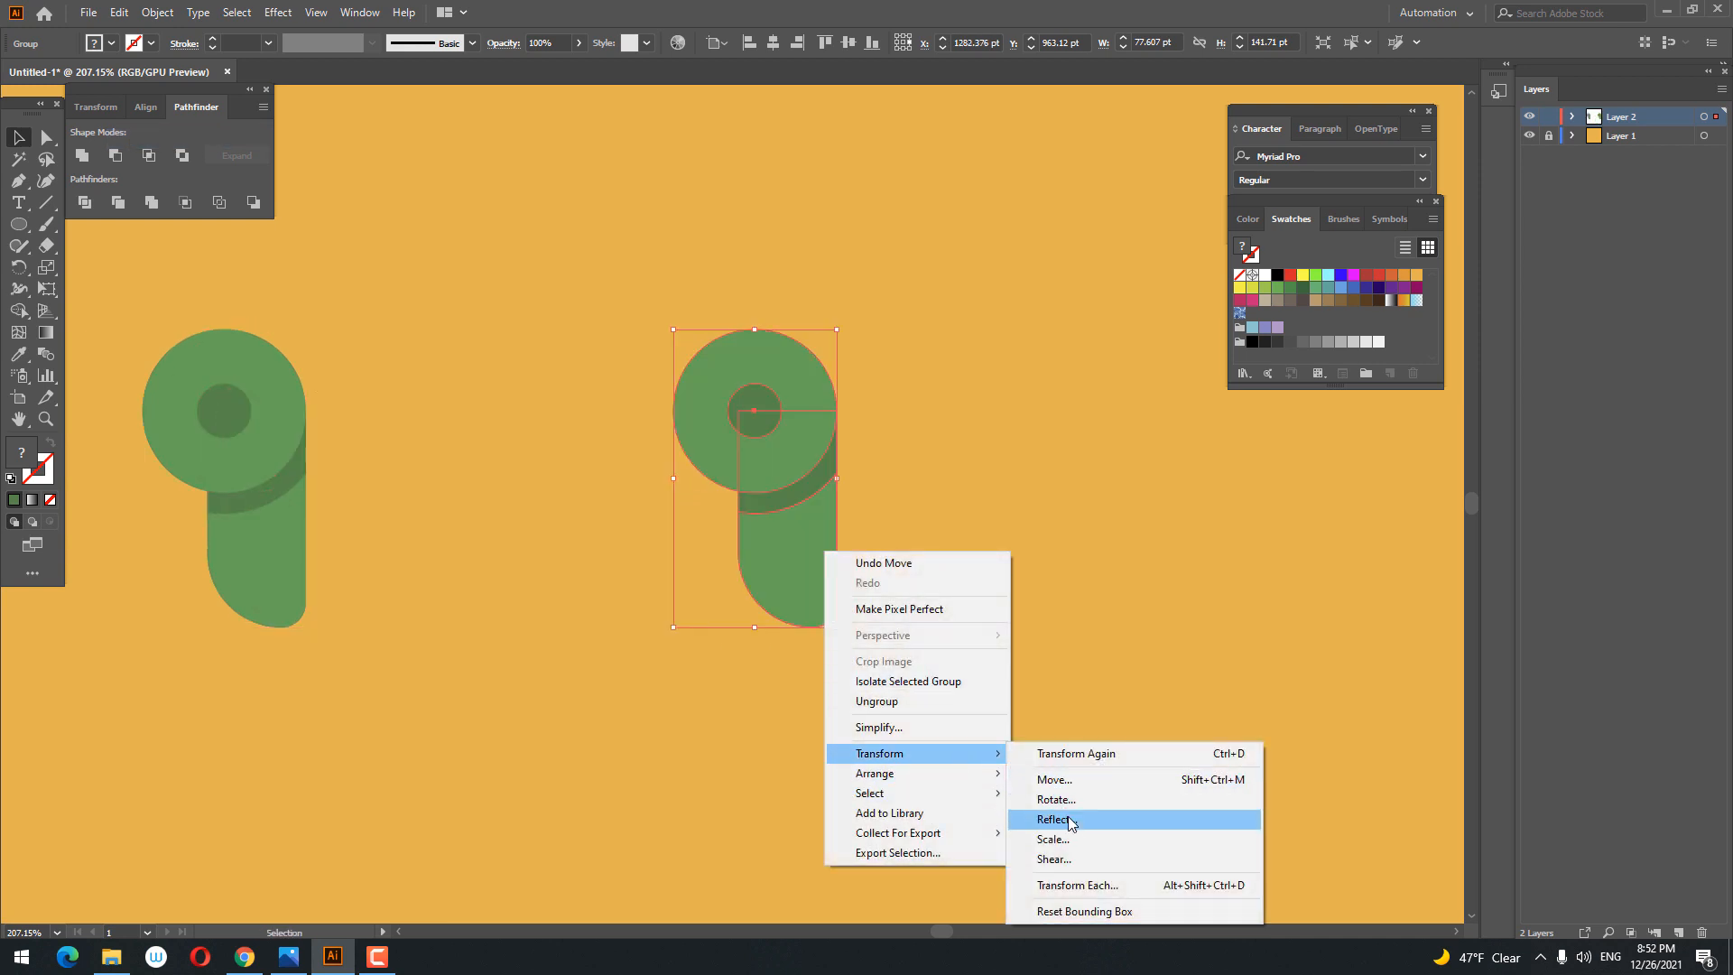
left_click(1106, 708)
left_click(839, 557)
left_click(883, 594)
Step: Draw a dark green rectangle about 175 × 44 pt between the armrests, flush with their inner sides and bottoms
left_click_drag(873, 632, 944, 664)
left_click_drag(18, 224, 99, 227)
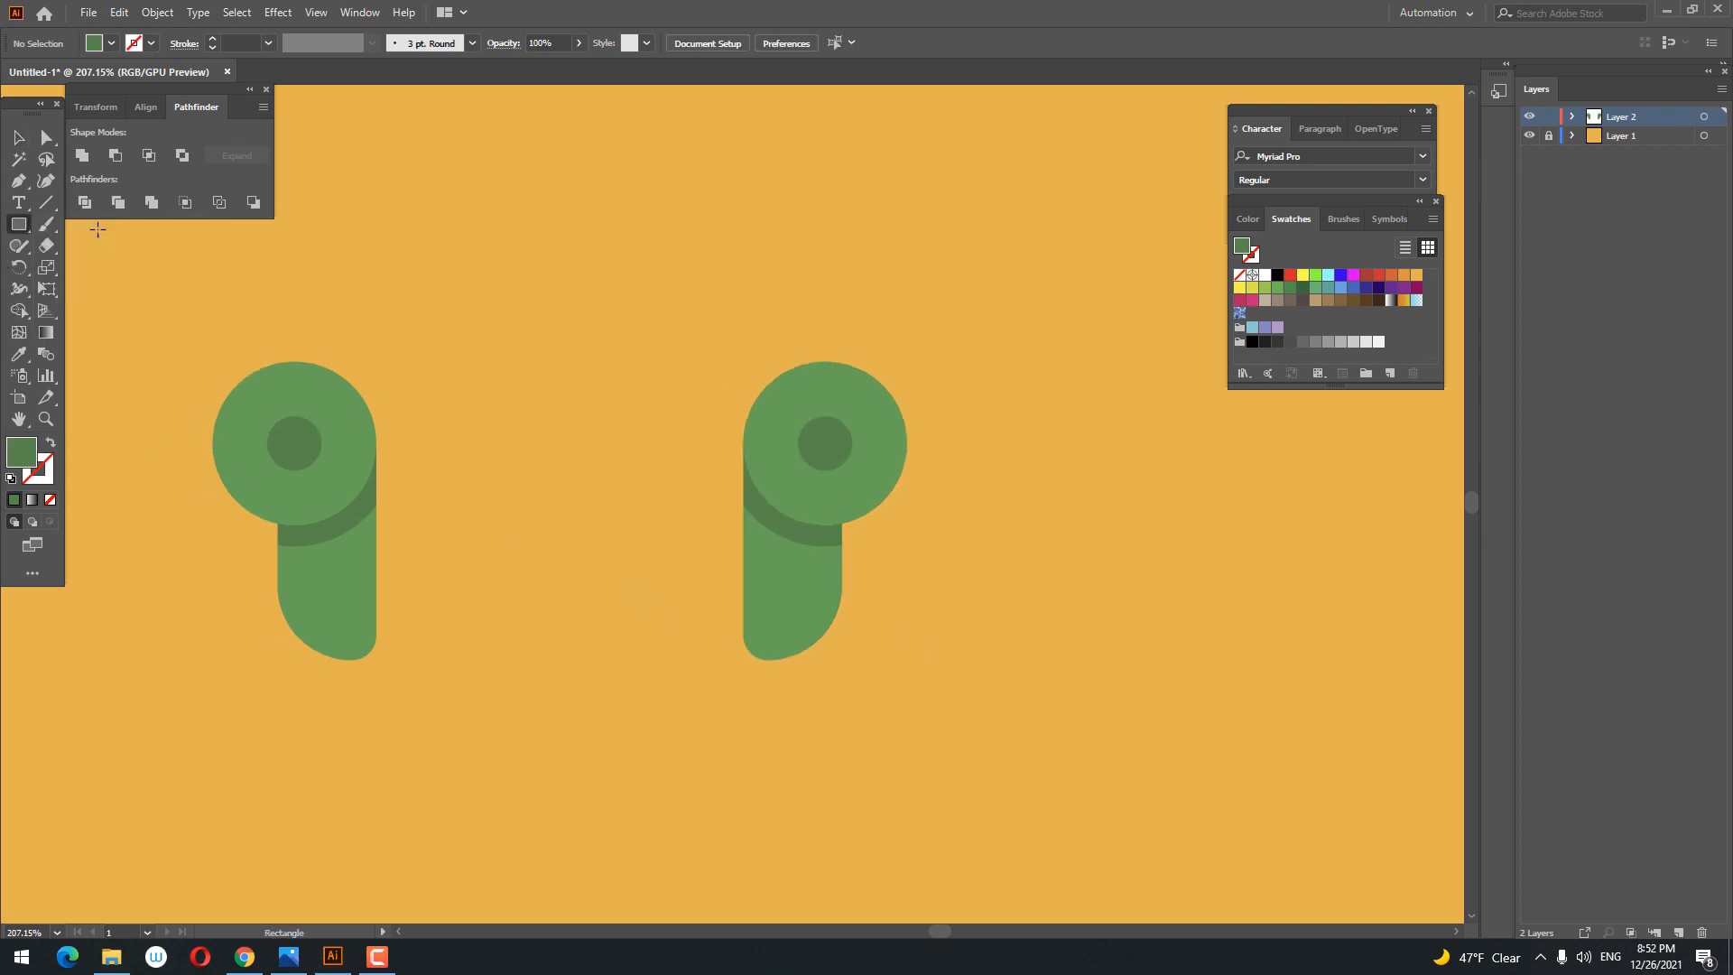
left_click_drag(377, 363, 744, 566)
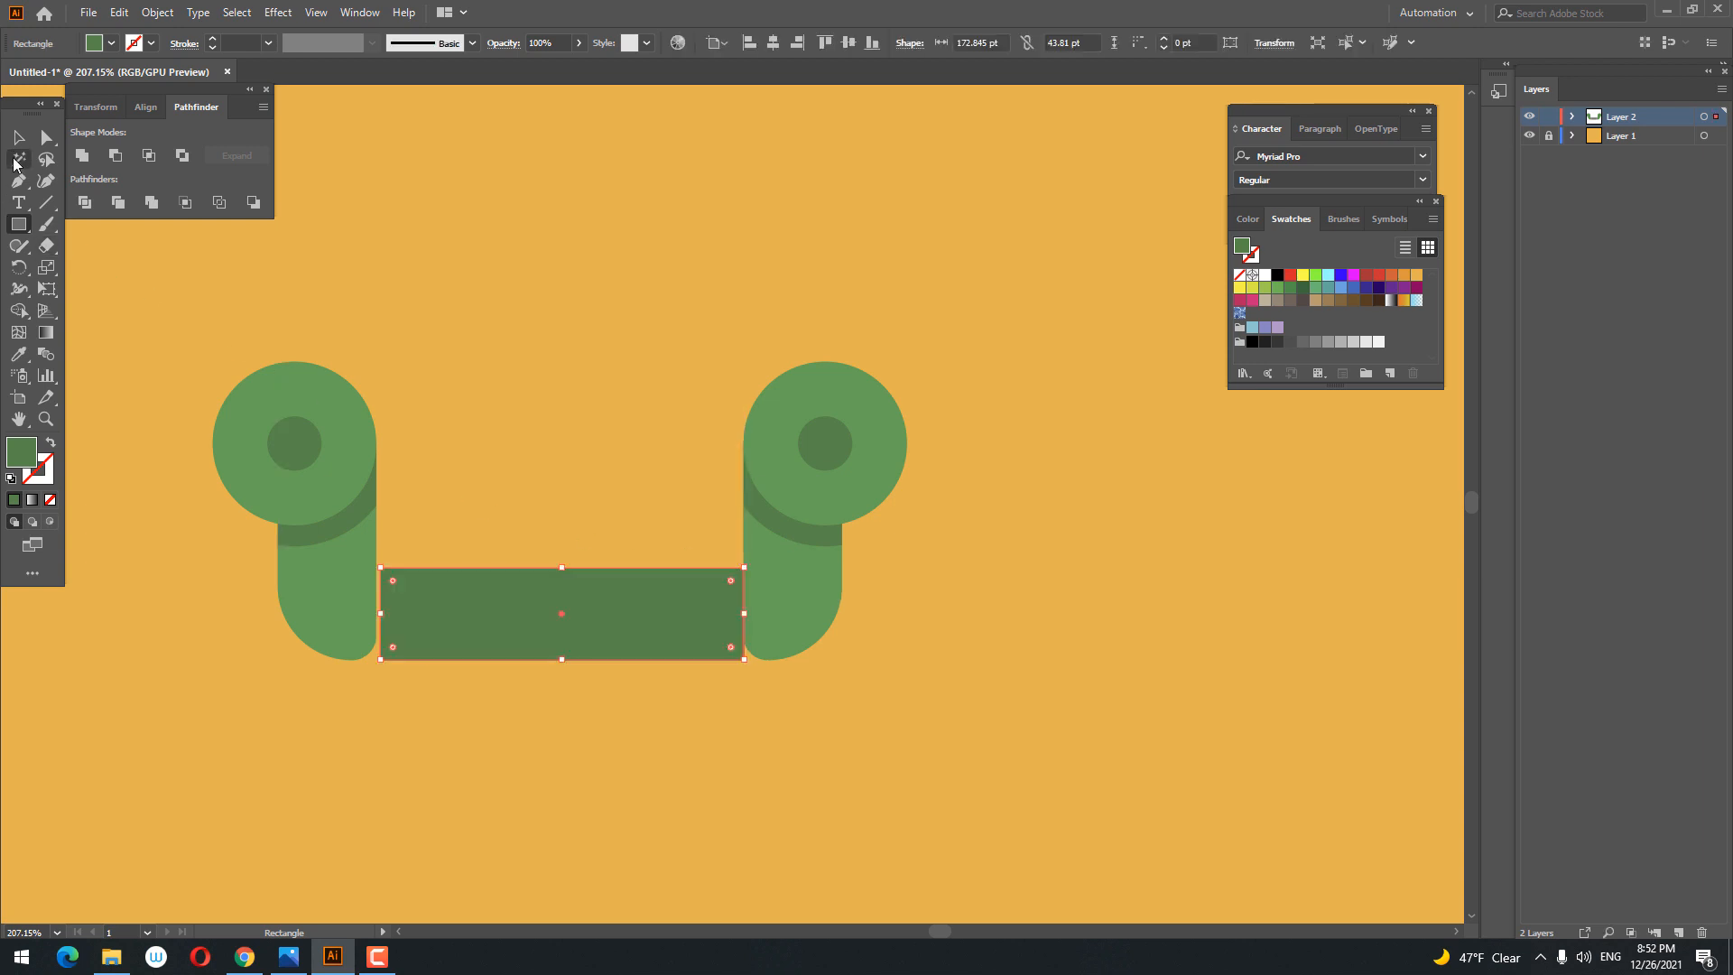
left_click(16, 141)
left_click_drag(378, 617, 376, 616)
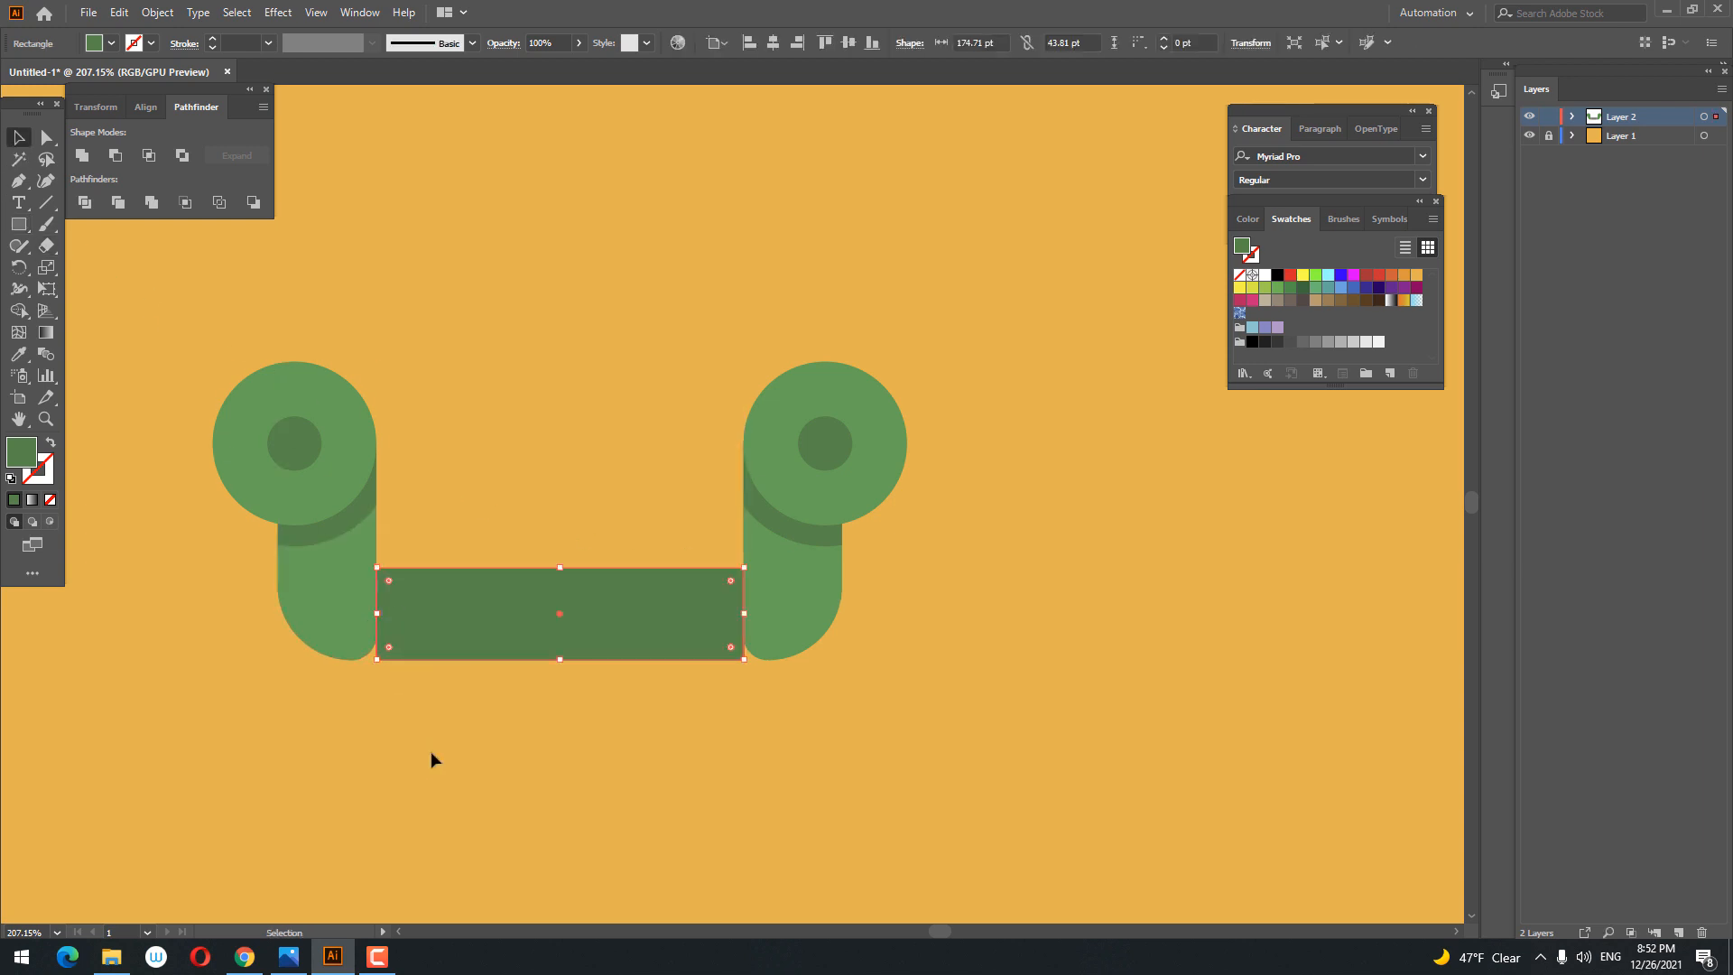
Step: Draw a seat rectangle about 175 × 22 pt directly above the base and fill it with the armrests' lighter green
left_click(431, 752)
key("z")
left_click_drag(431, 752, 364, 728)
key("space")
left_click_drag(390, 729, 577, 774)
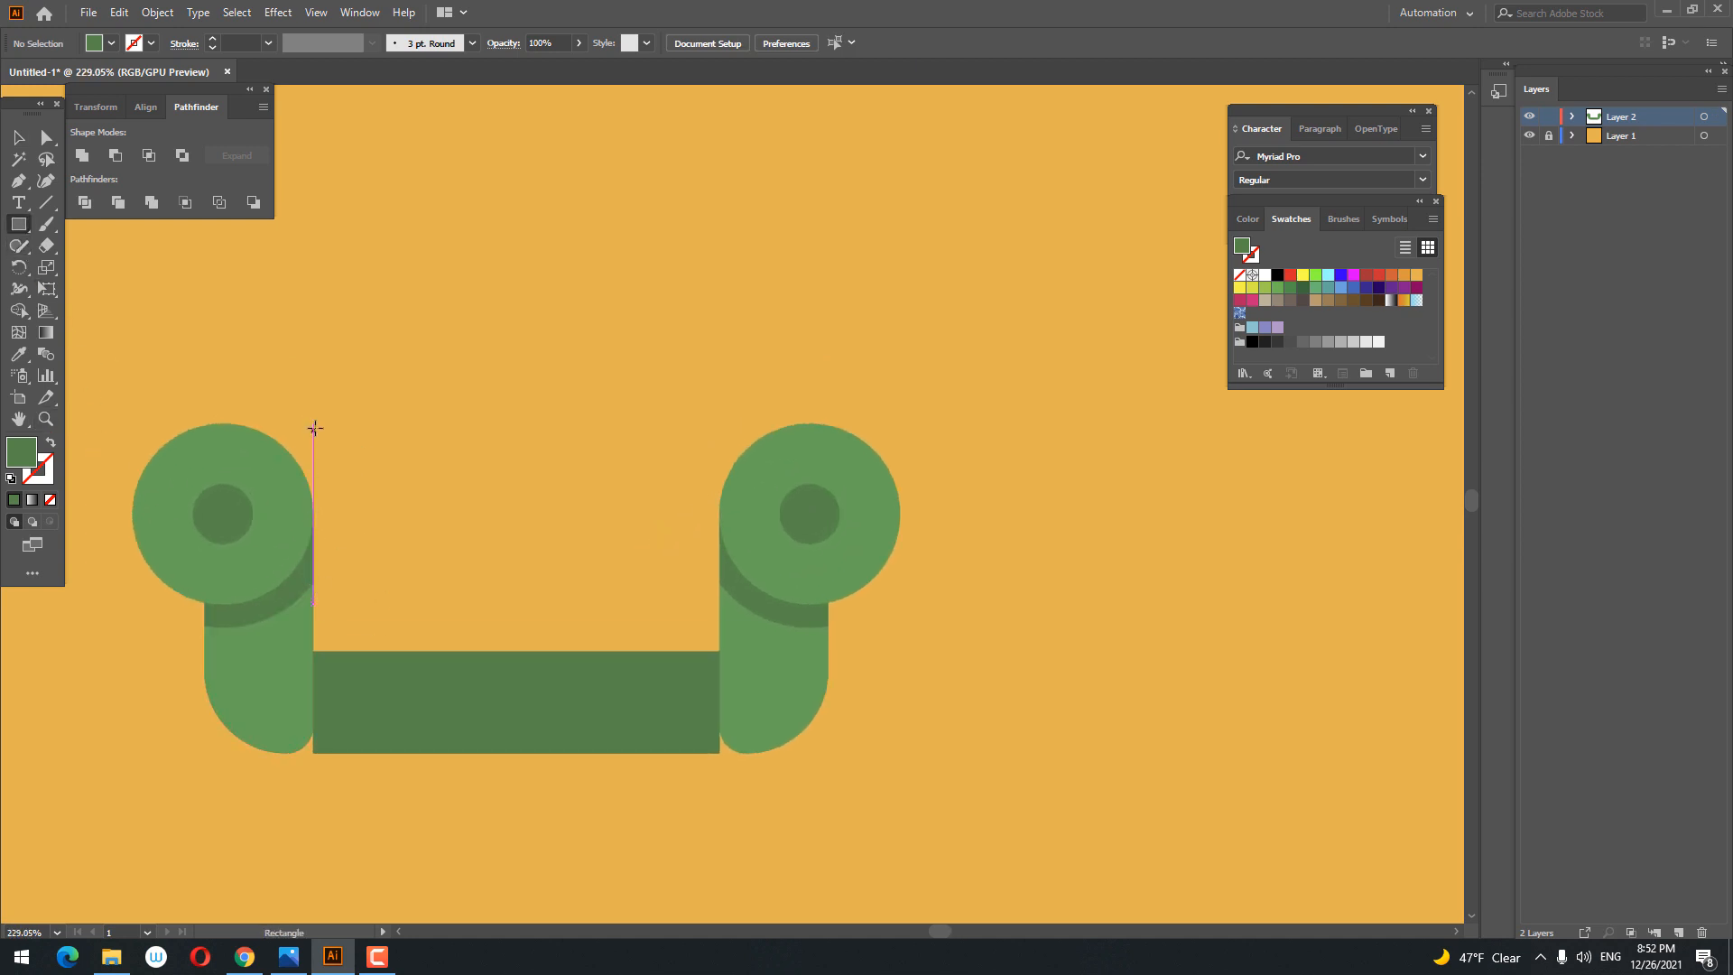
left_click_drag(314, 599, 659, 677)
key("z")
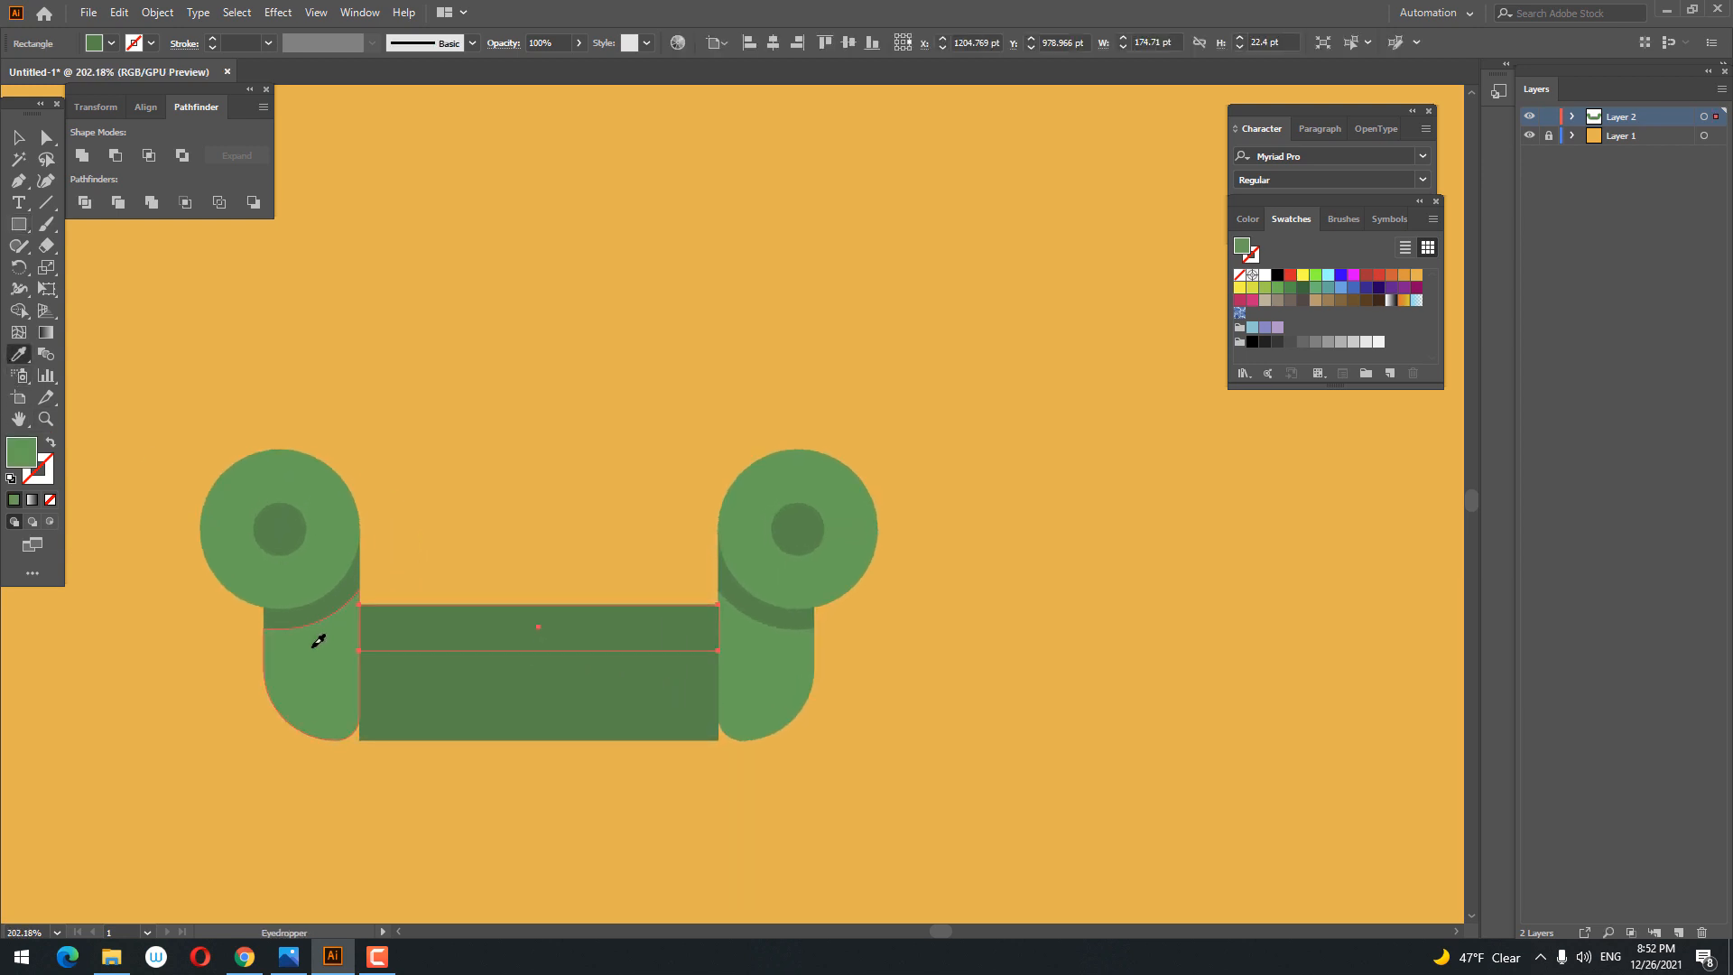
mouse_move(317, 639)
left_mouse_down()
mouse_move(290, 659)
mouse_move(348, 669)
mouse_move(338, 637)
left_mouse_up()
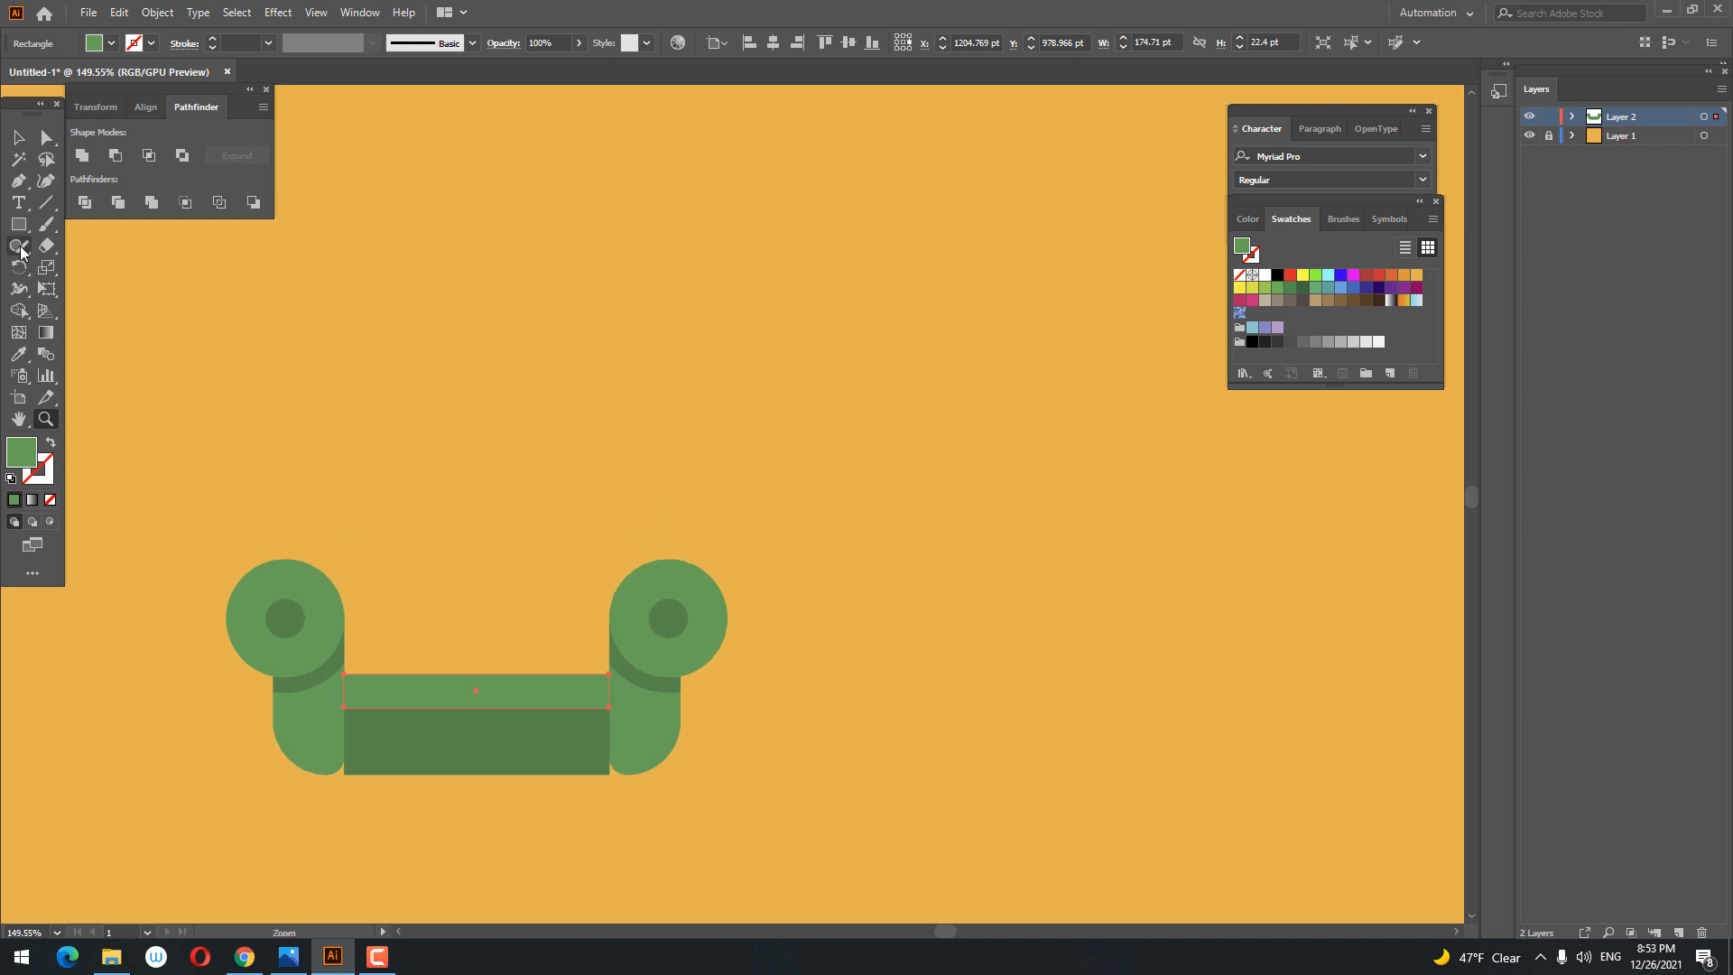
Step: Draw a light green backrest rectangle about 221 × 157 pt overlapping both armrests and strongly round its two top corners
left_click(19, 224)
left_click_drag(304, 485, 640, 722)
left_click(46, 138)
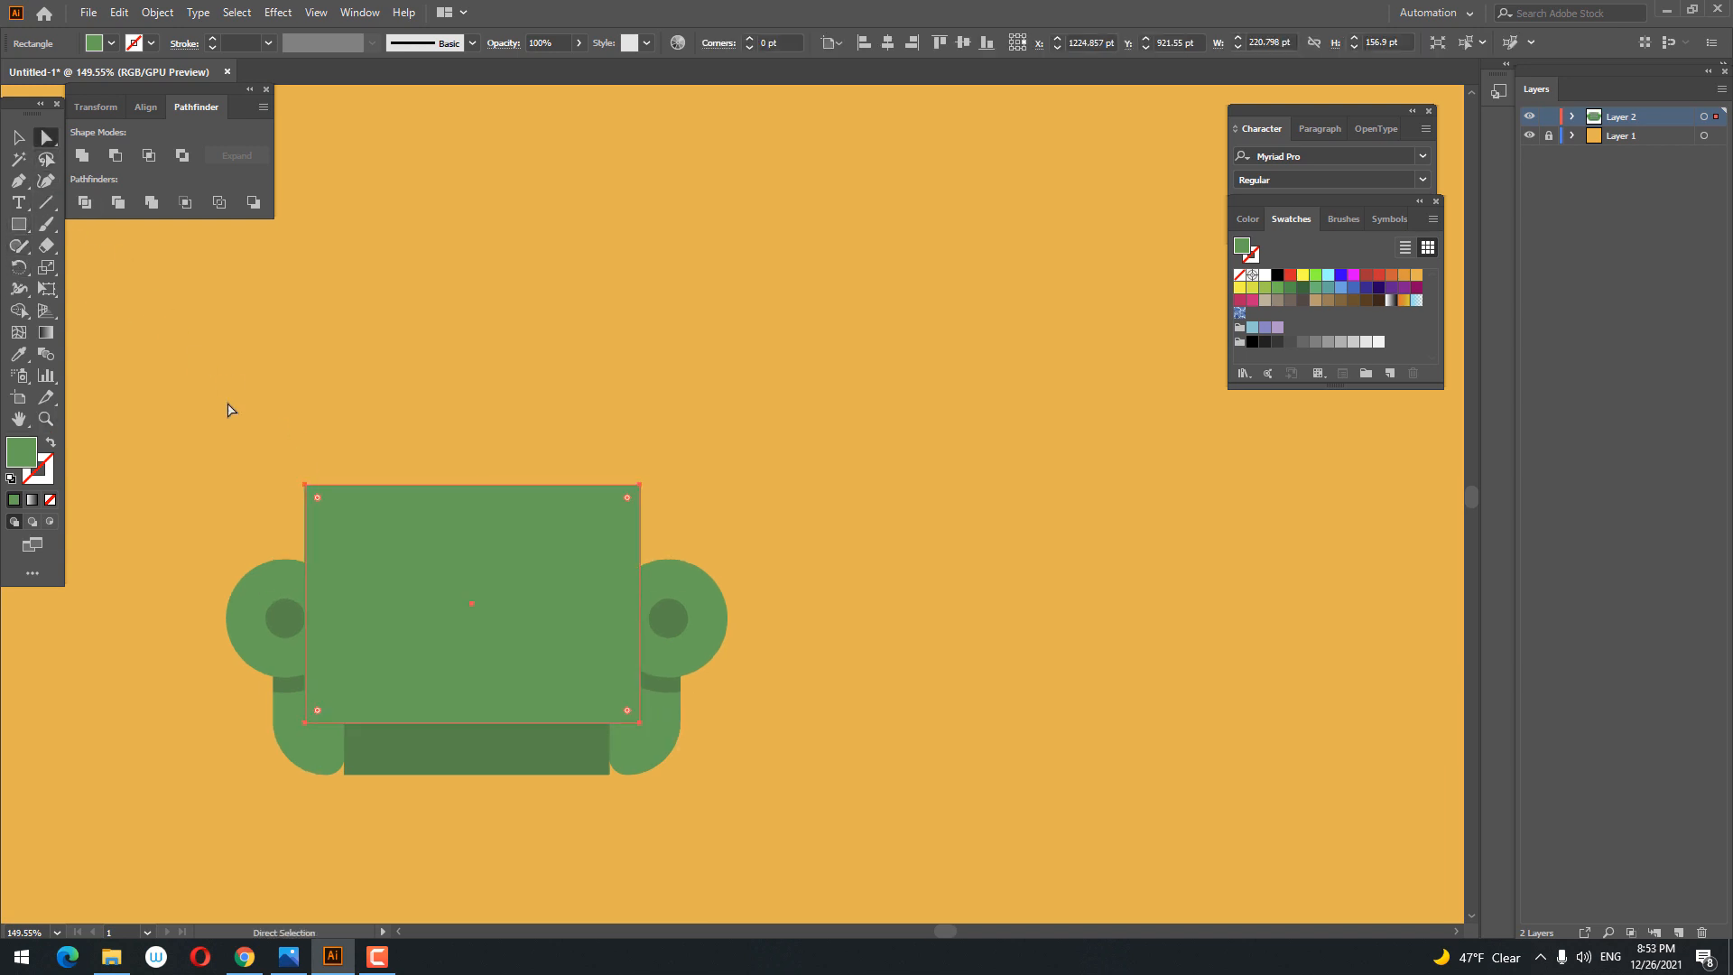
left_click_drag(257, 454, 334, 513)
left_click_drag(628, 473, 568, 552)
Step: Send the backrest behind all the other sofa parts
left_click(18, 137)
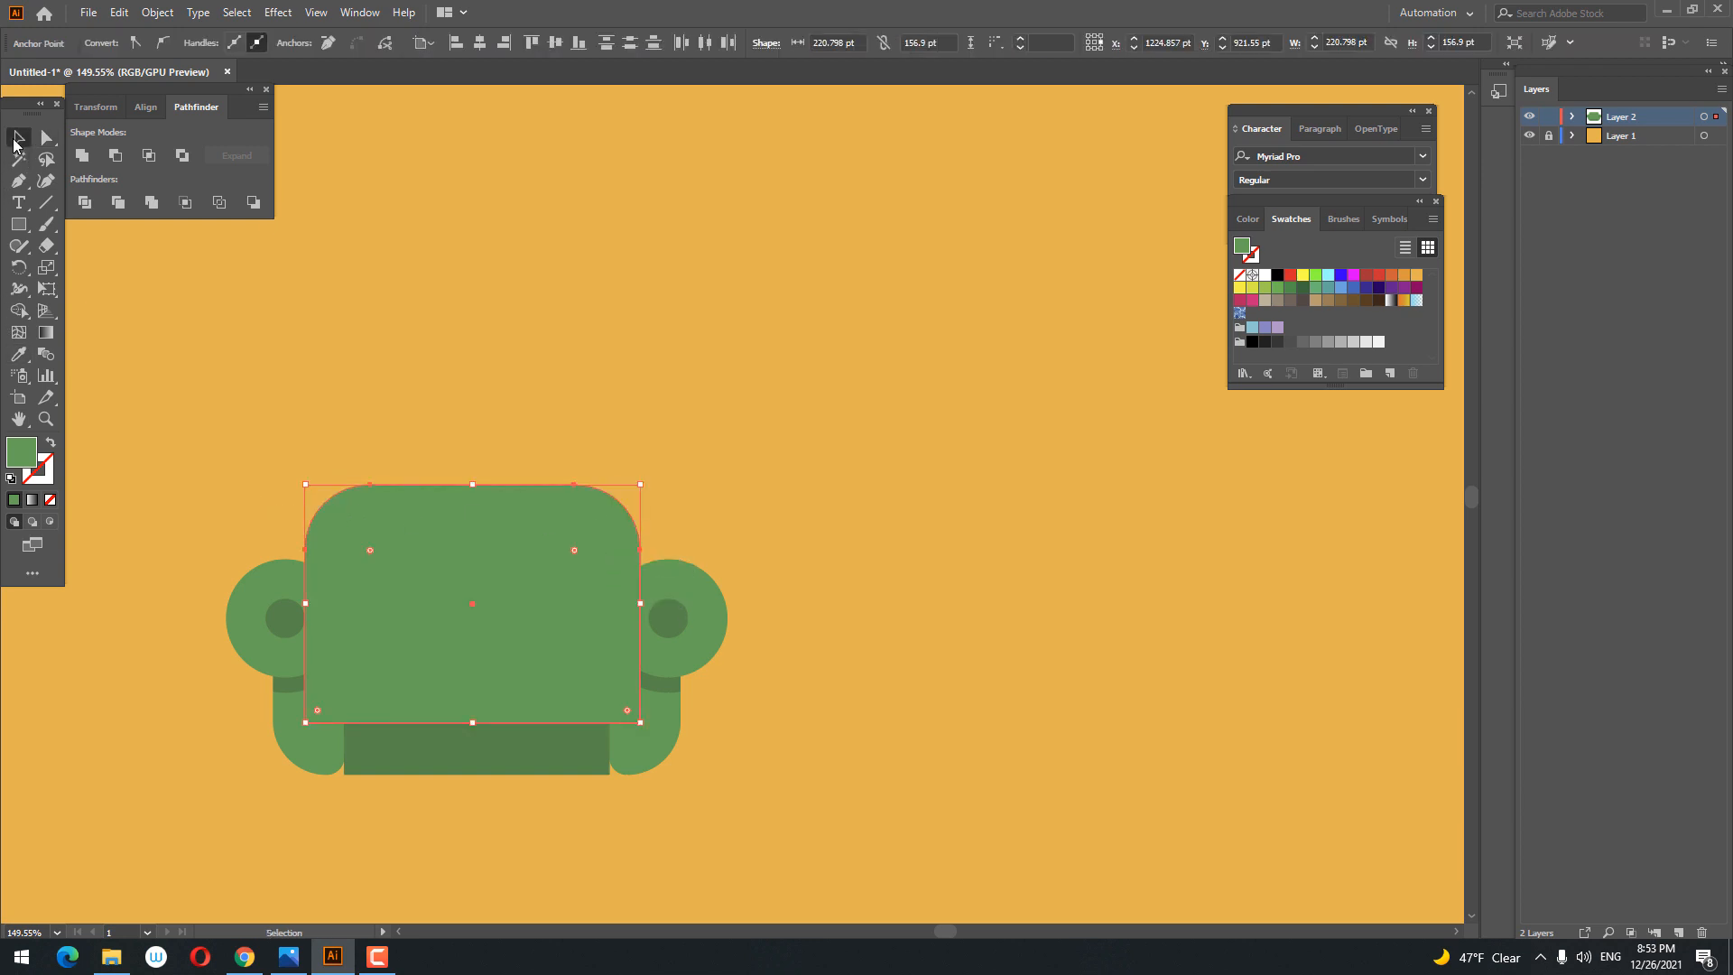
left_click(569, 501)
right_click(559, 522)
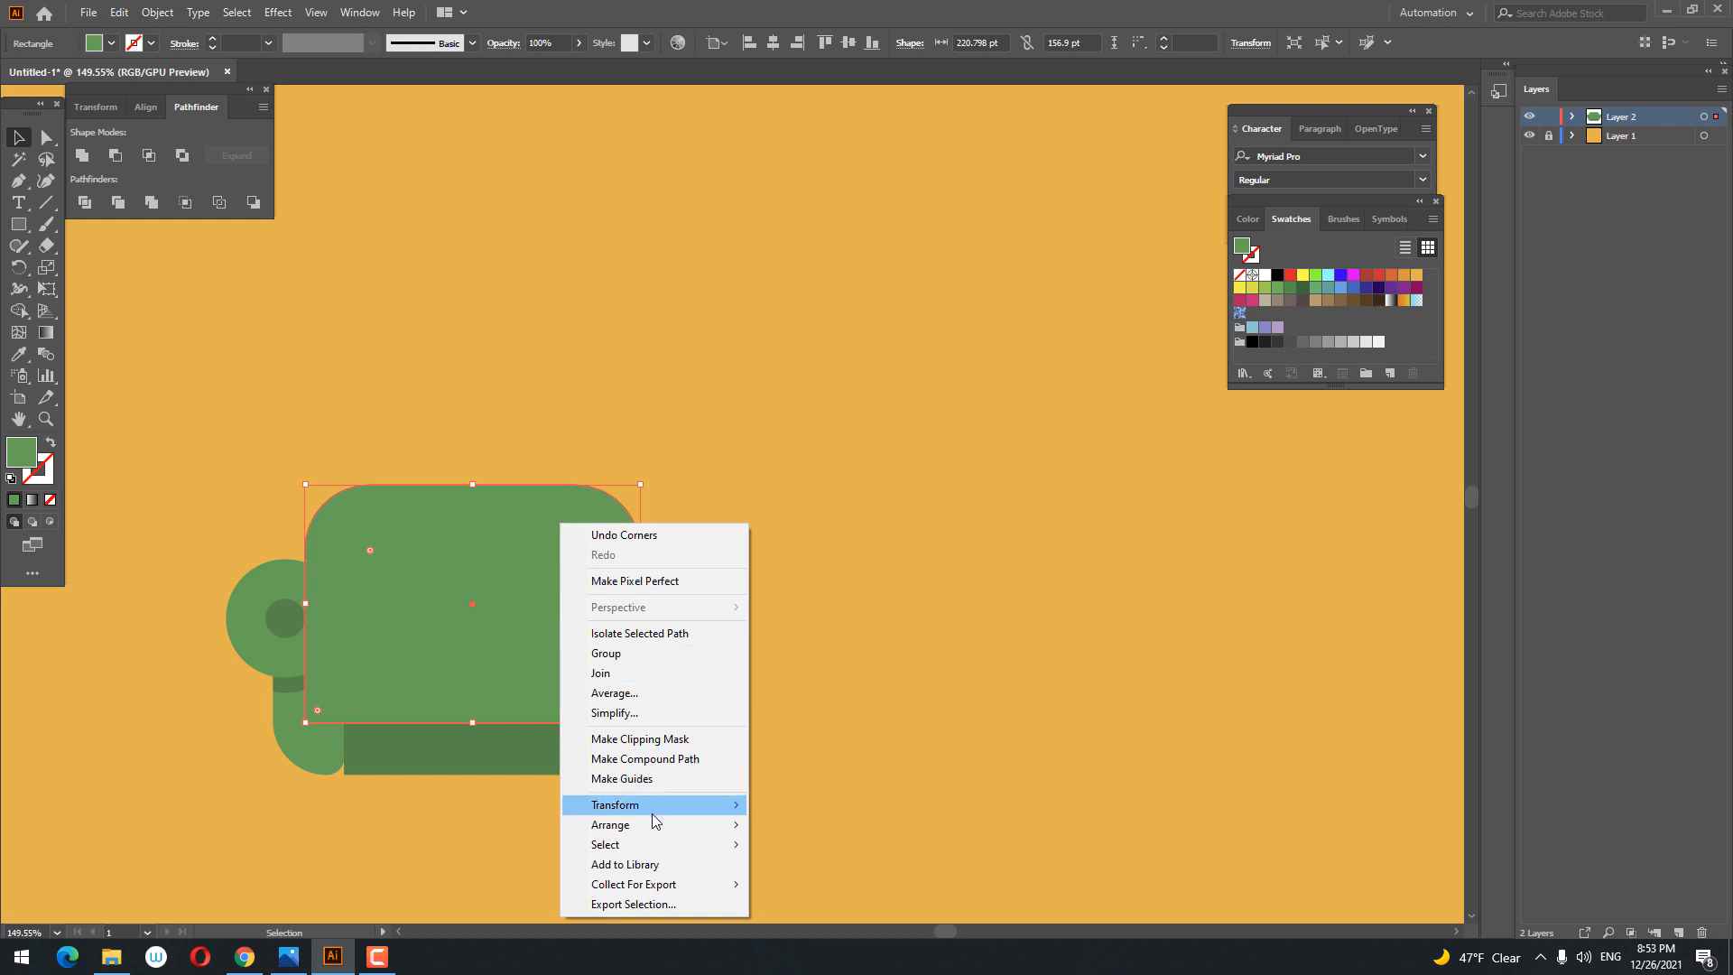
mouse_move(651, 824)
left_click(776, 880)
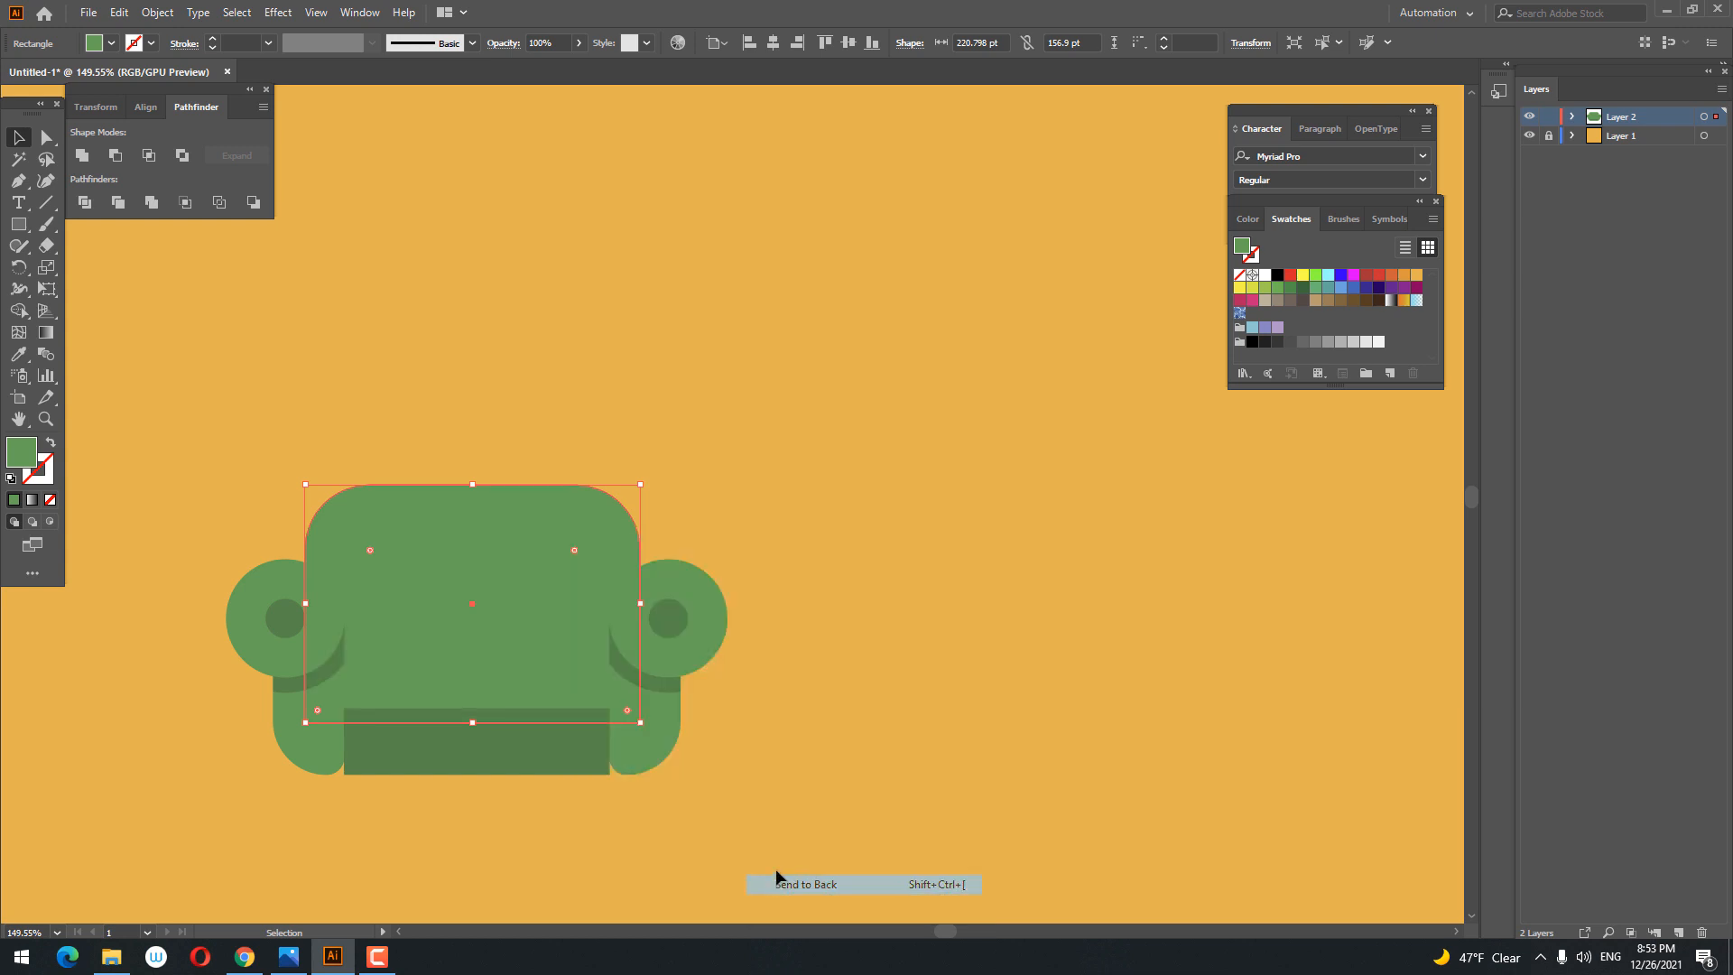
Step: Recolour the backrest with the dark green sampled from the base
left_click(19, 355)
left_click(516, 749)
key("z")
left_click_drag(537, 610, 765, 593)
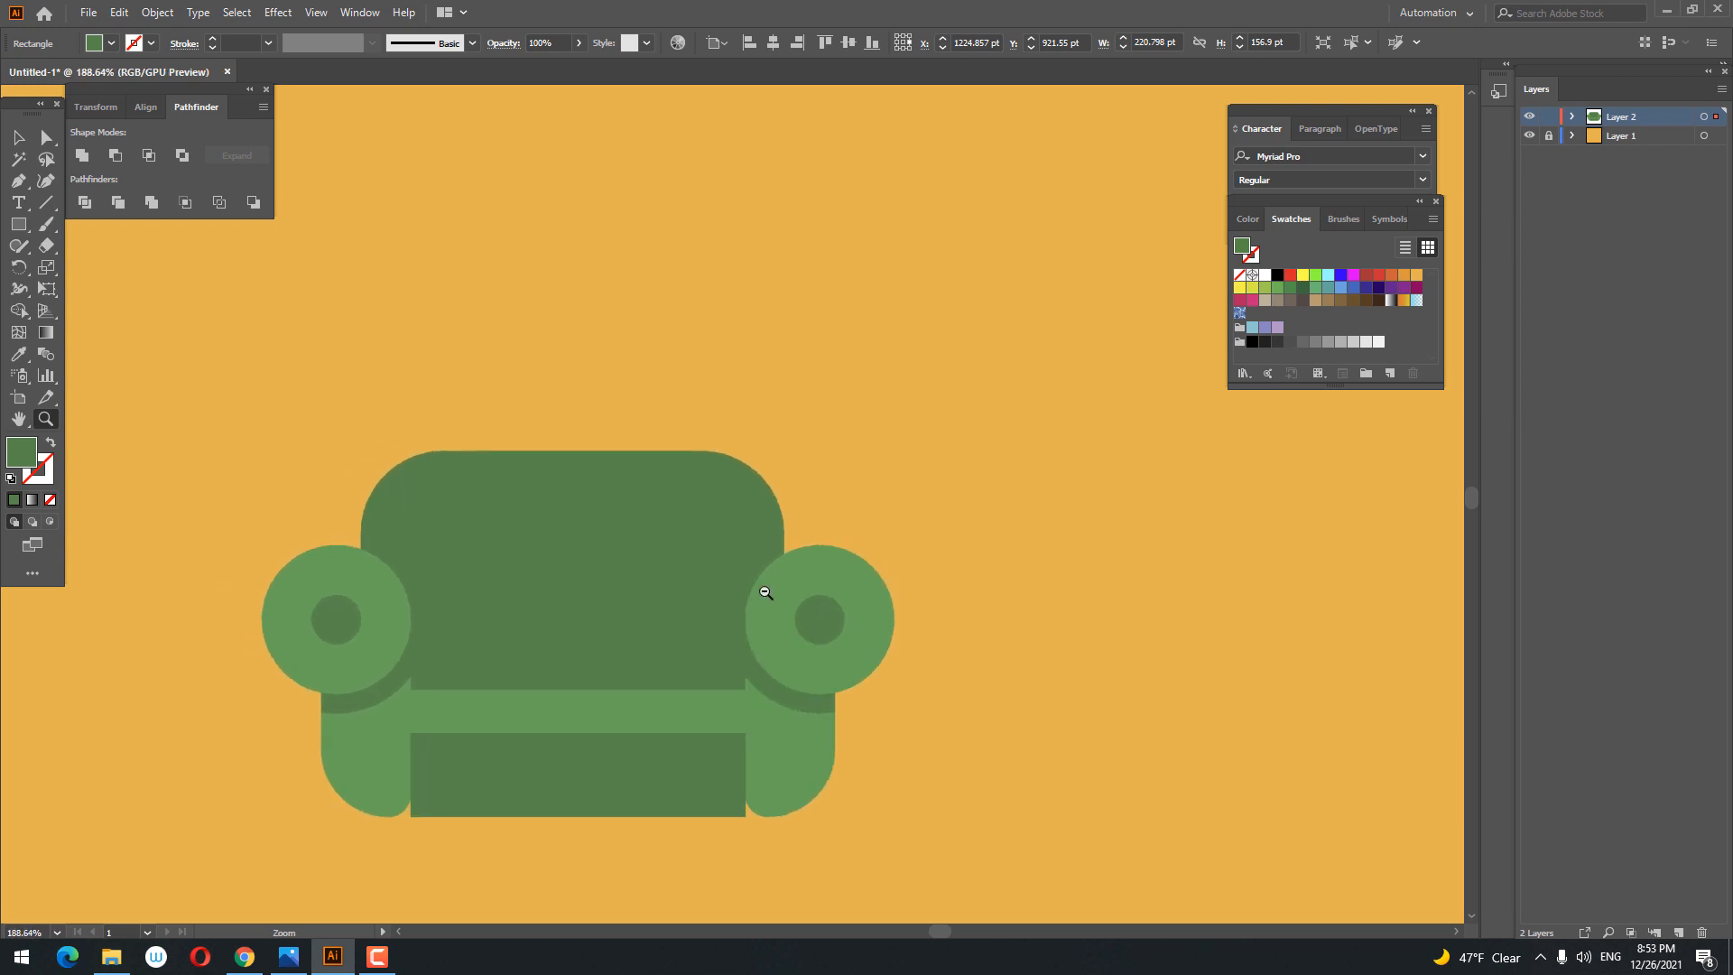
left_click(18, 138)
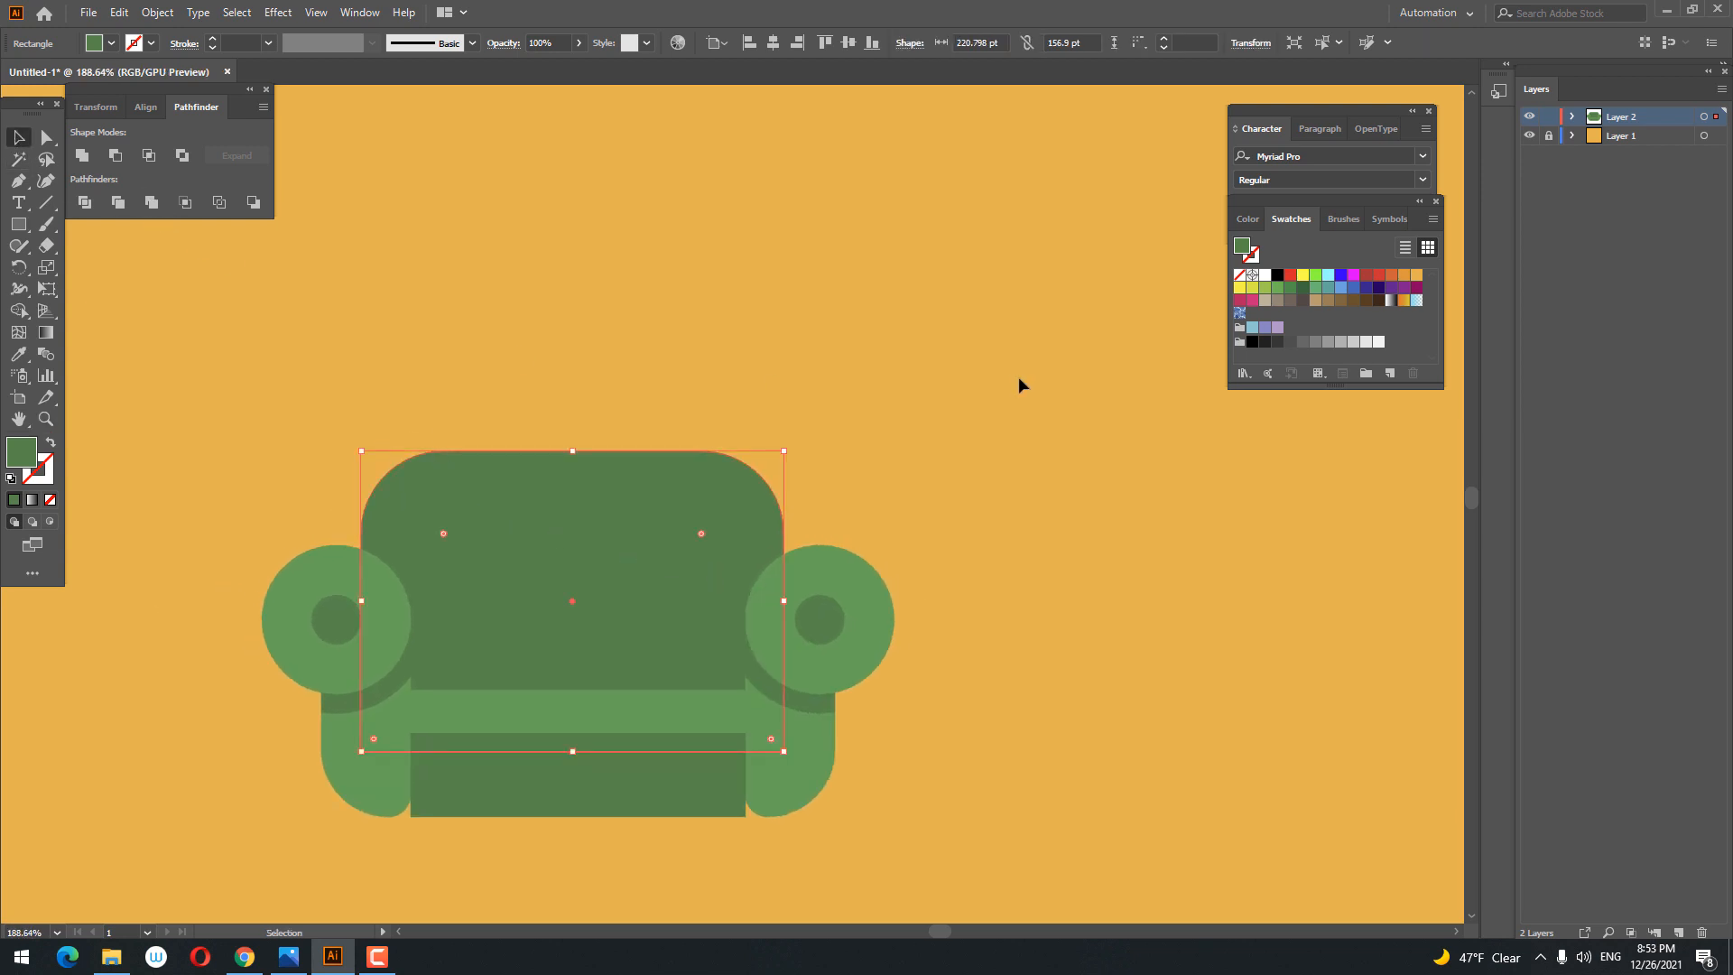
left_click(1019, 377)
Step: Slightly round all corners of the base, and round the seat rectangle's corners to a radius of about 9.45 pt
key("z")
left_click_drag(1015, 397, 756, 435)
left_click_drag(551, 533, 612, 552)
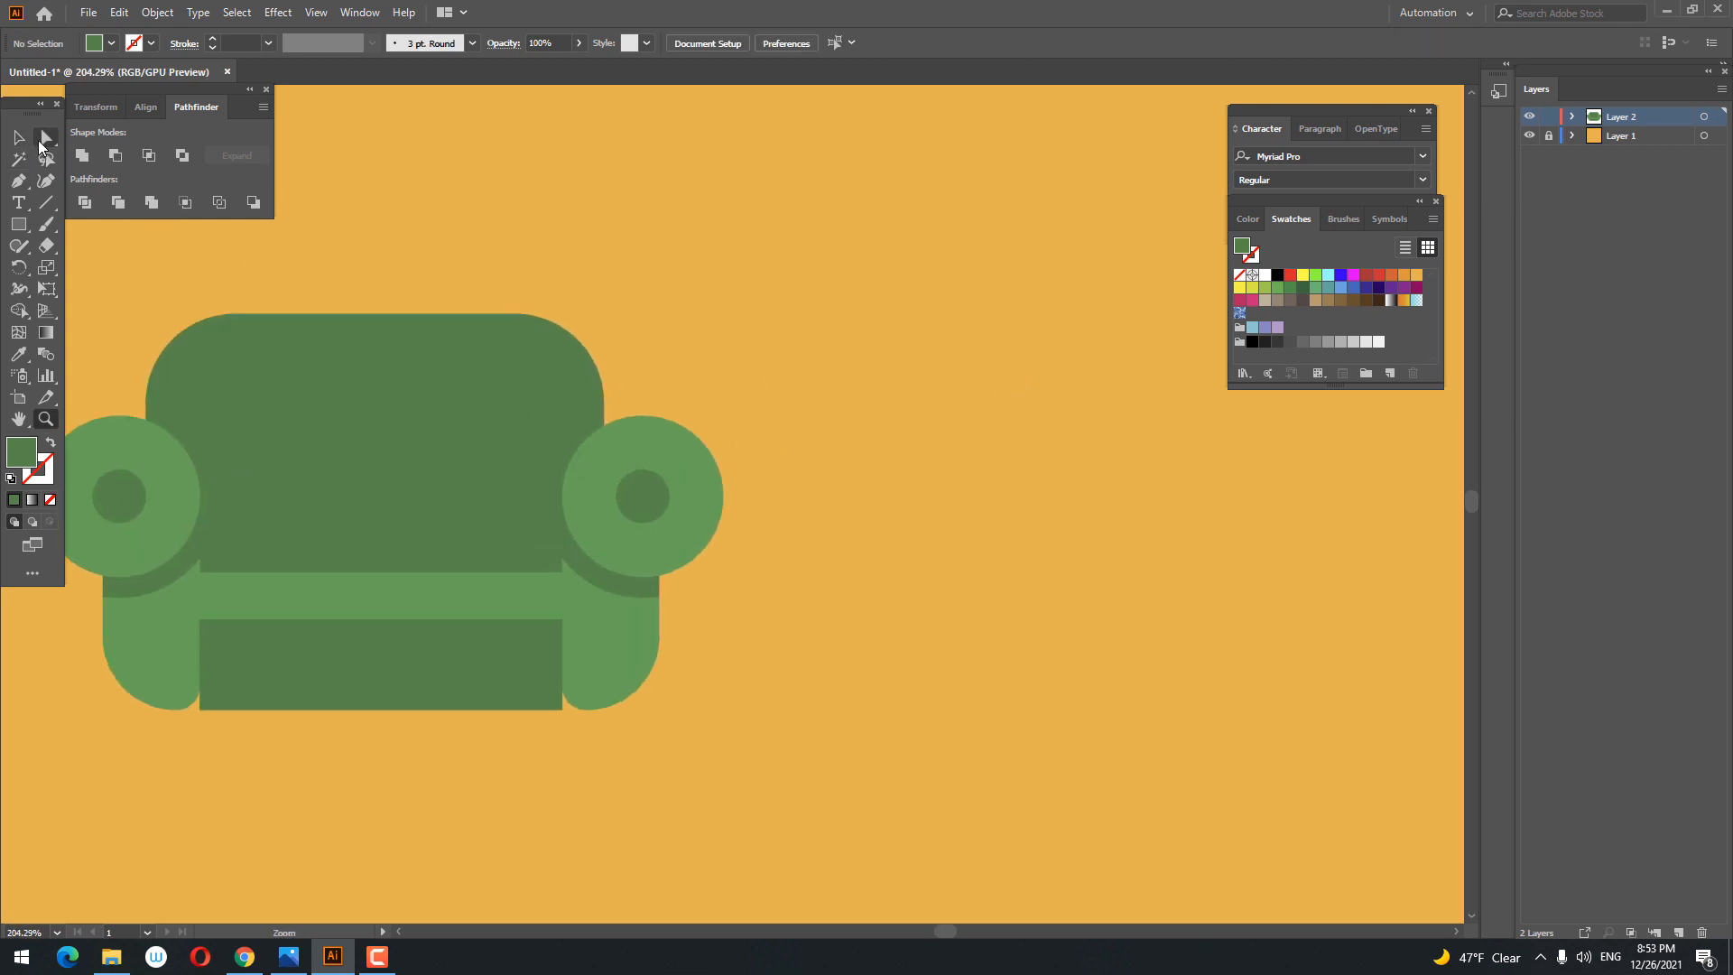
left_click(40, 142)
left_click(377, 656)
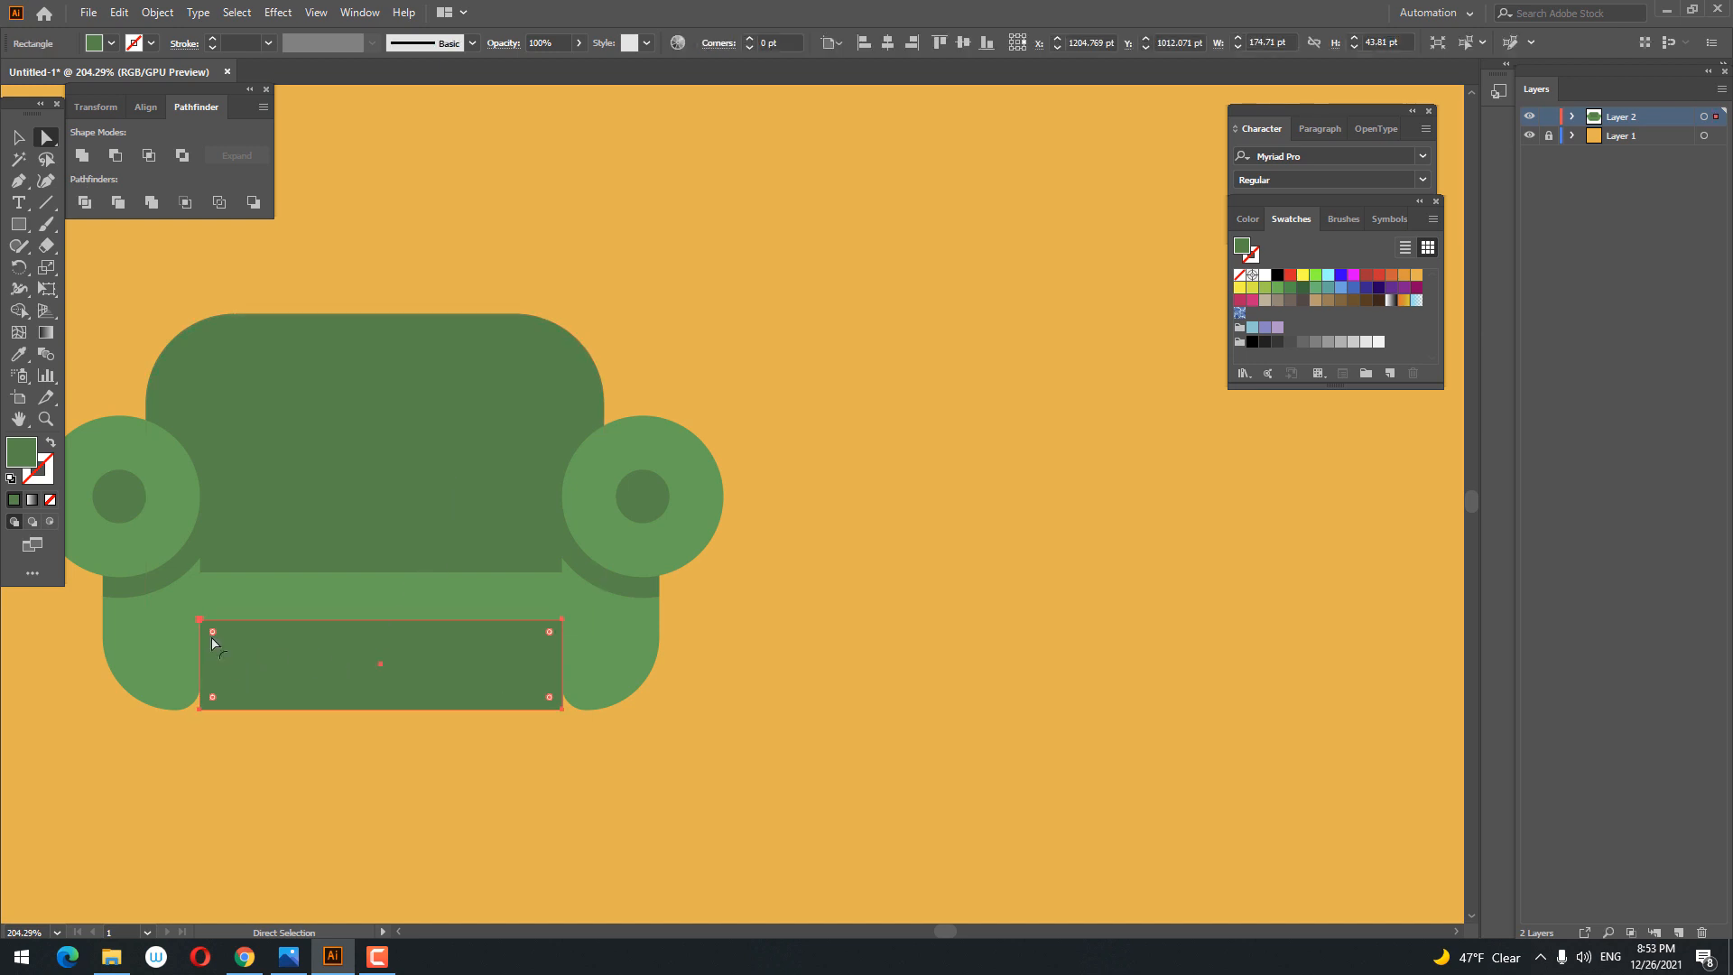
left_click_drag(212, 633, 221, 594)
left_click(238, 605)
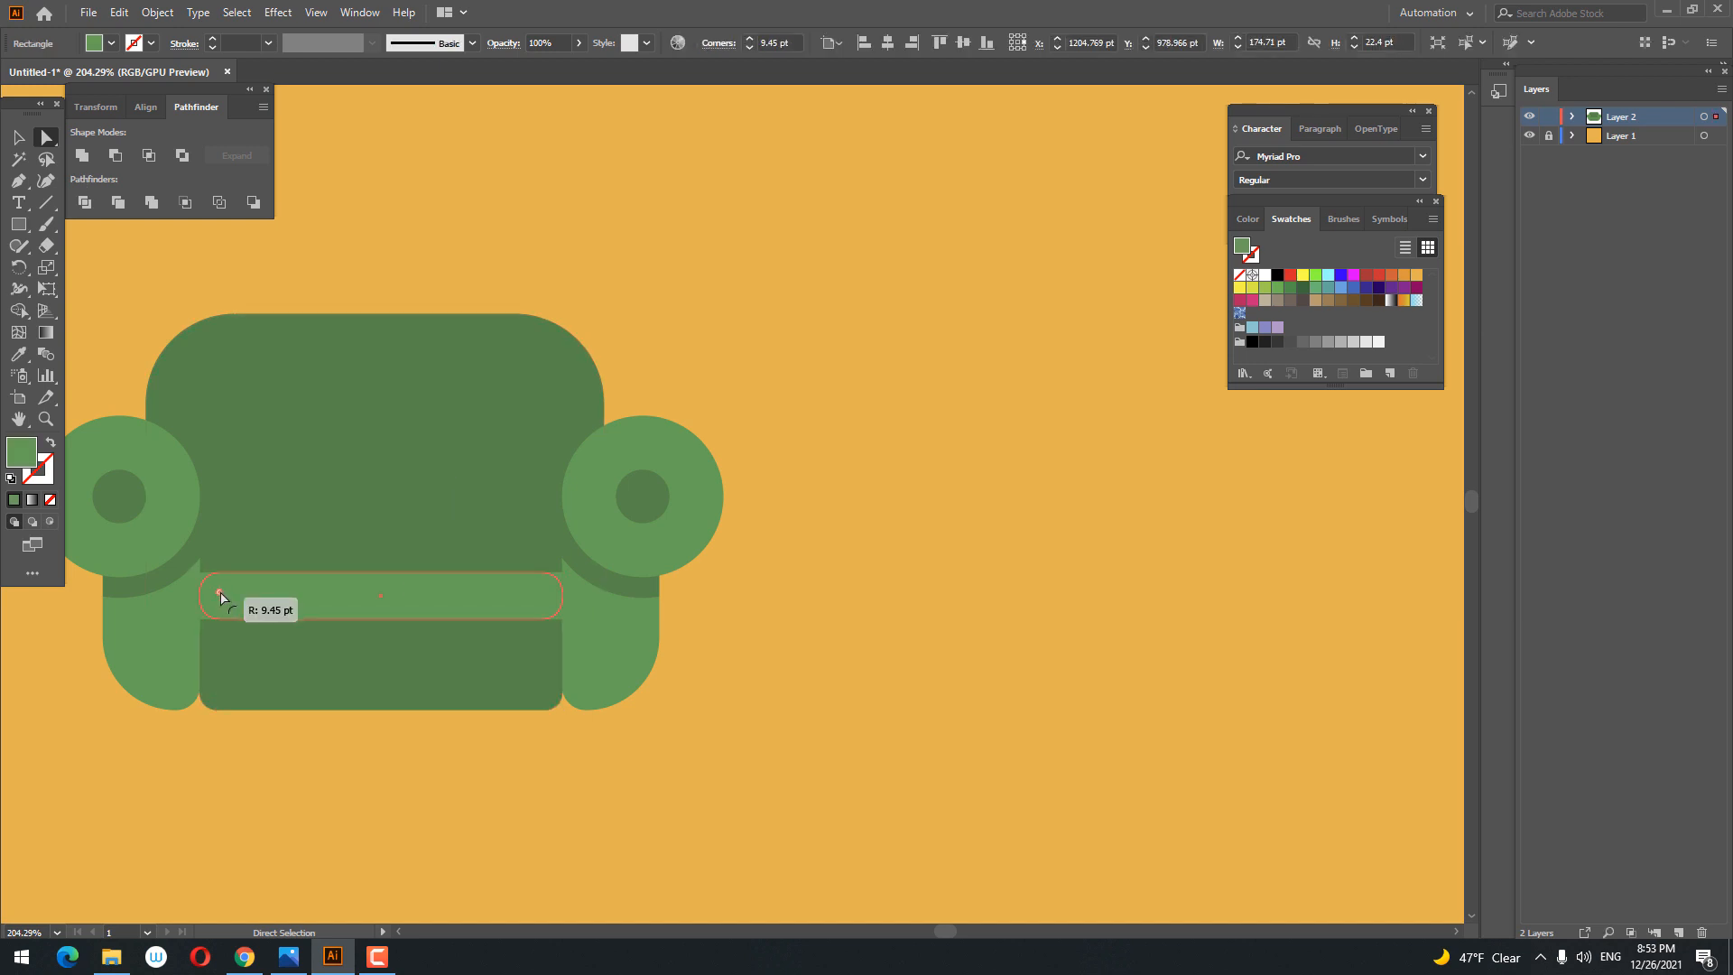
left_click(915, 834)
Step: Recolour the backrest with a mid green, #3A8E46, between the armrests' light green and the base's dark green
key("z")
left_click_drag(831, 715, 723, 717)
left_click_drag(731, 719, 810, 648)
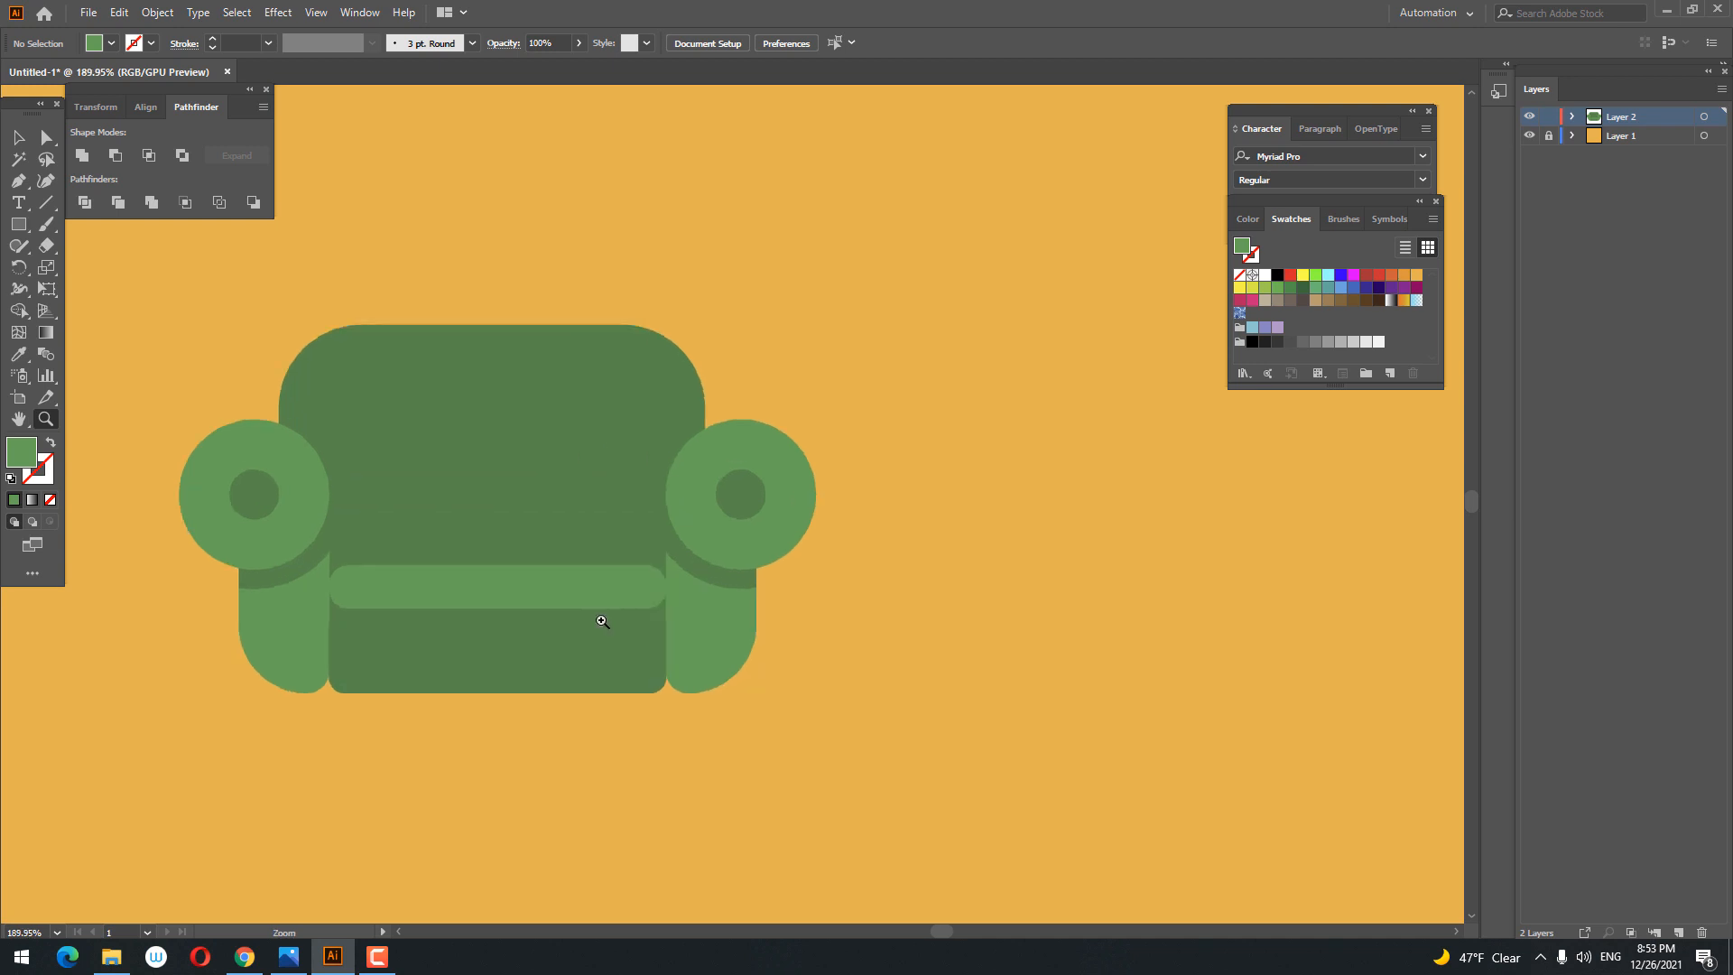
left_click(18, 138)
left_click(463, 443)
left_click(18, 354)
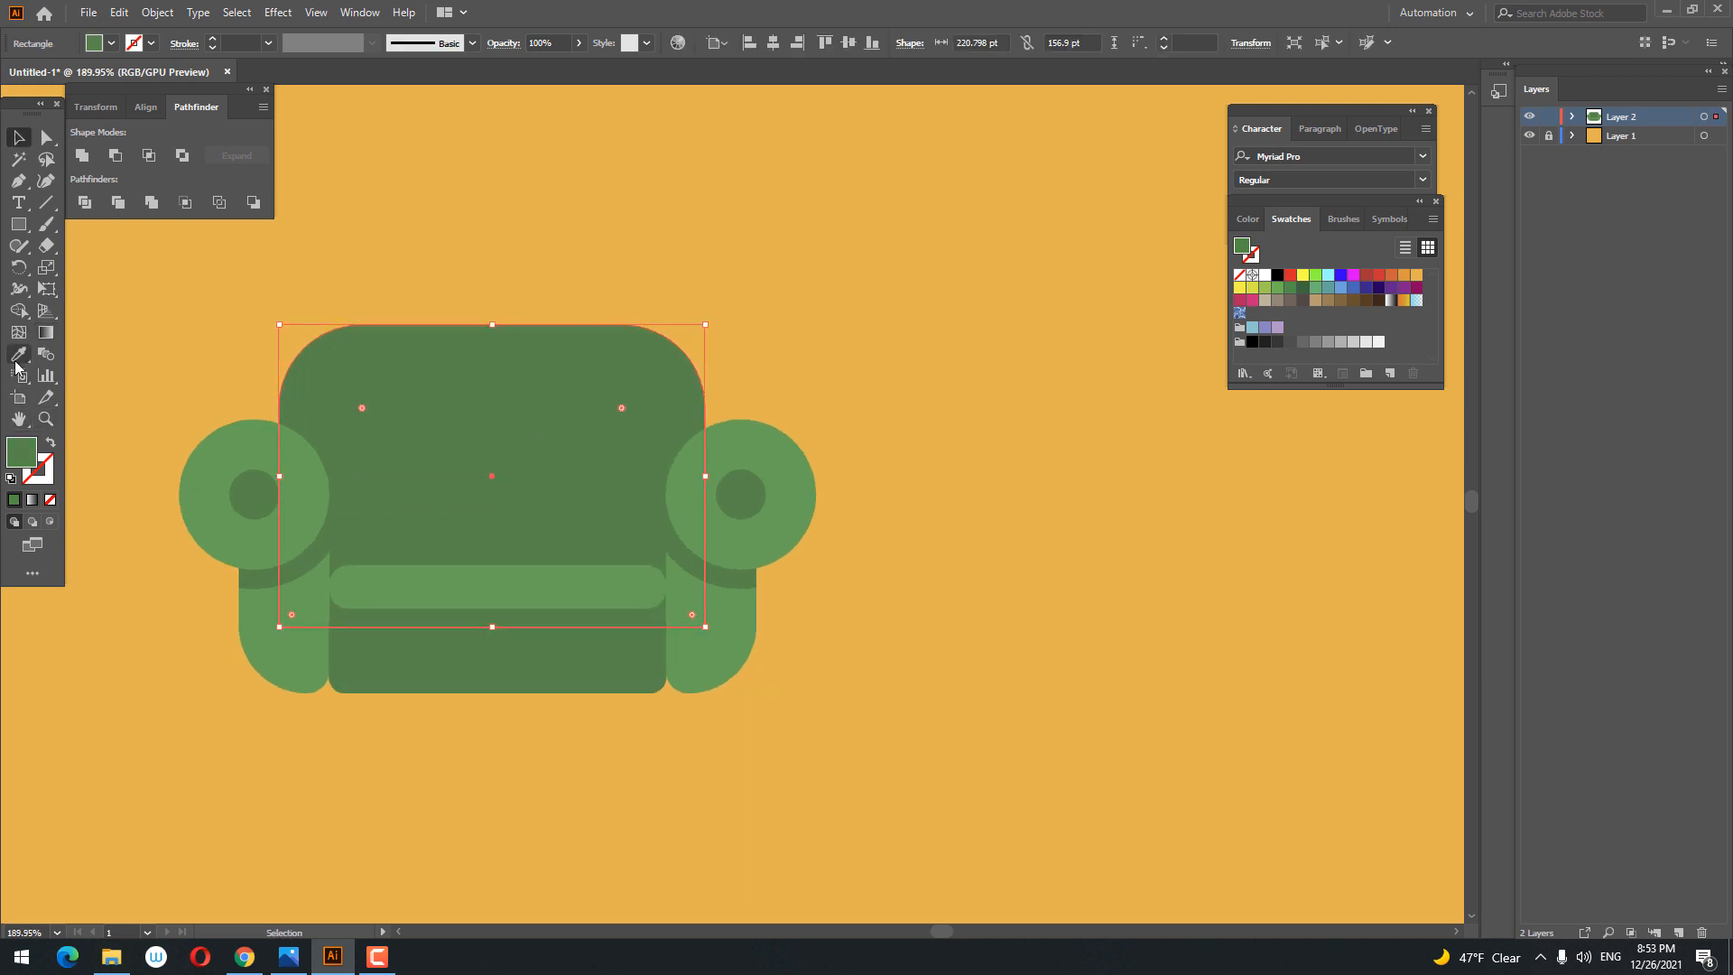
left_click(315, 498)
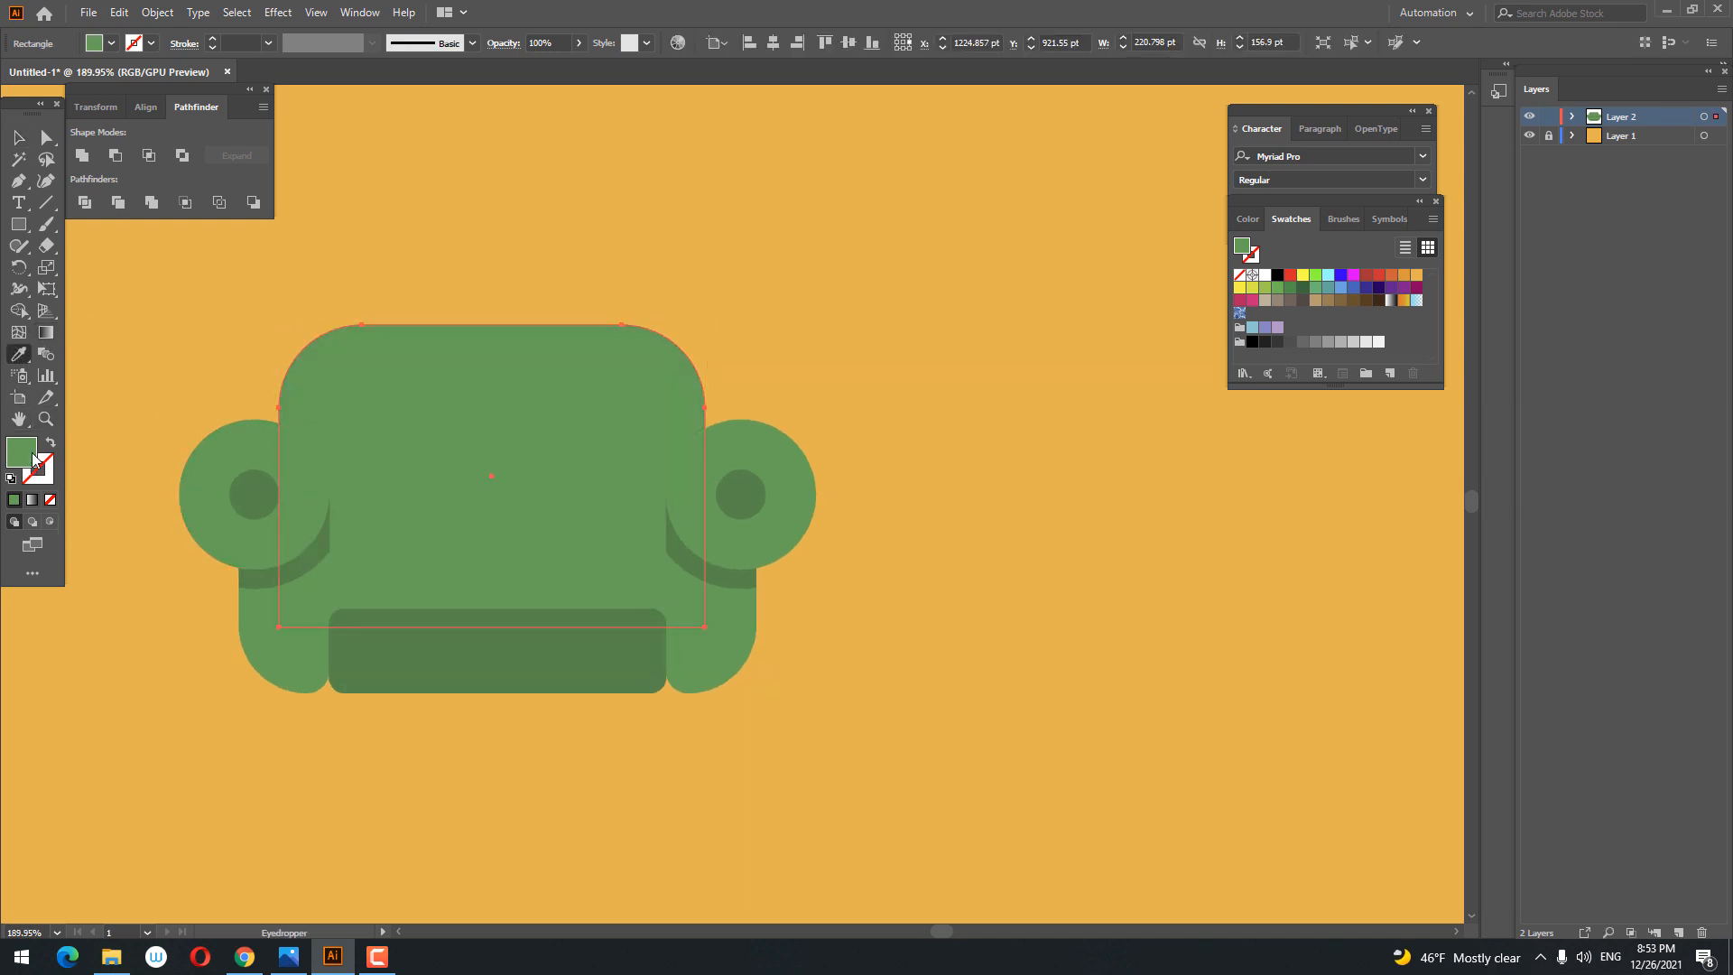
double_click(34, 460)
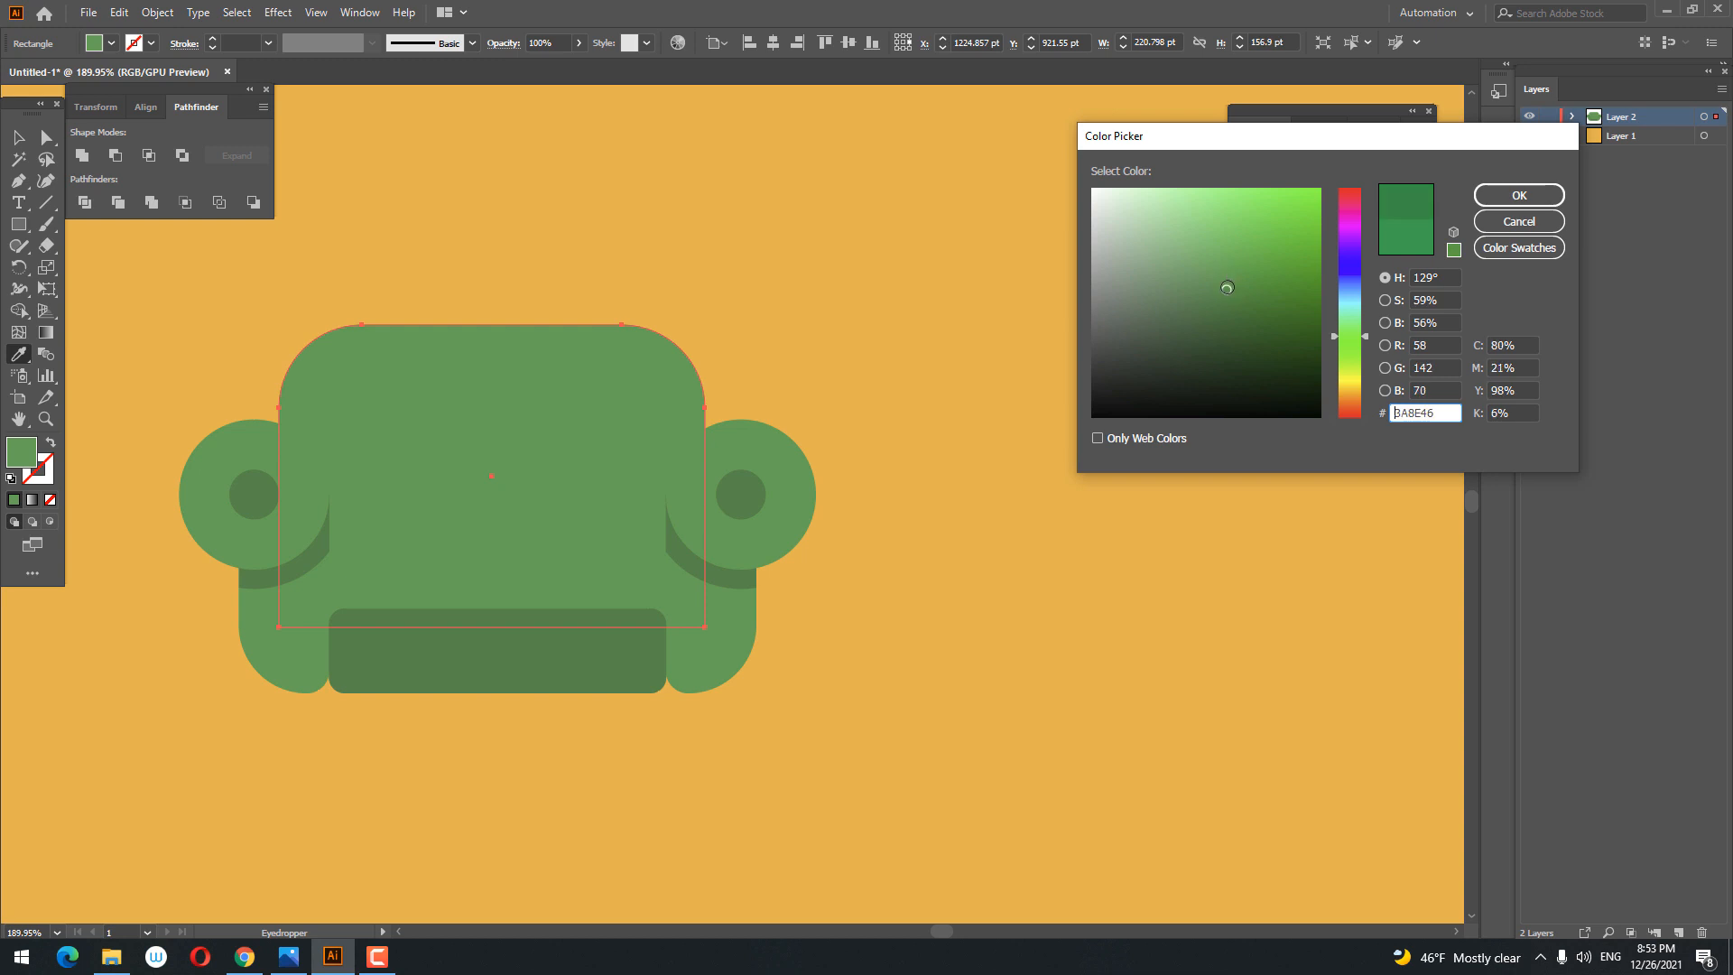
left_click(1491, 196)
left_click(994, 482)
key("ctrl+z")
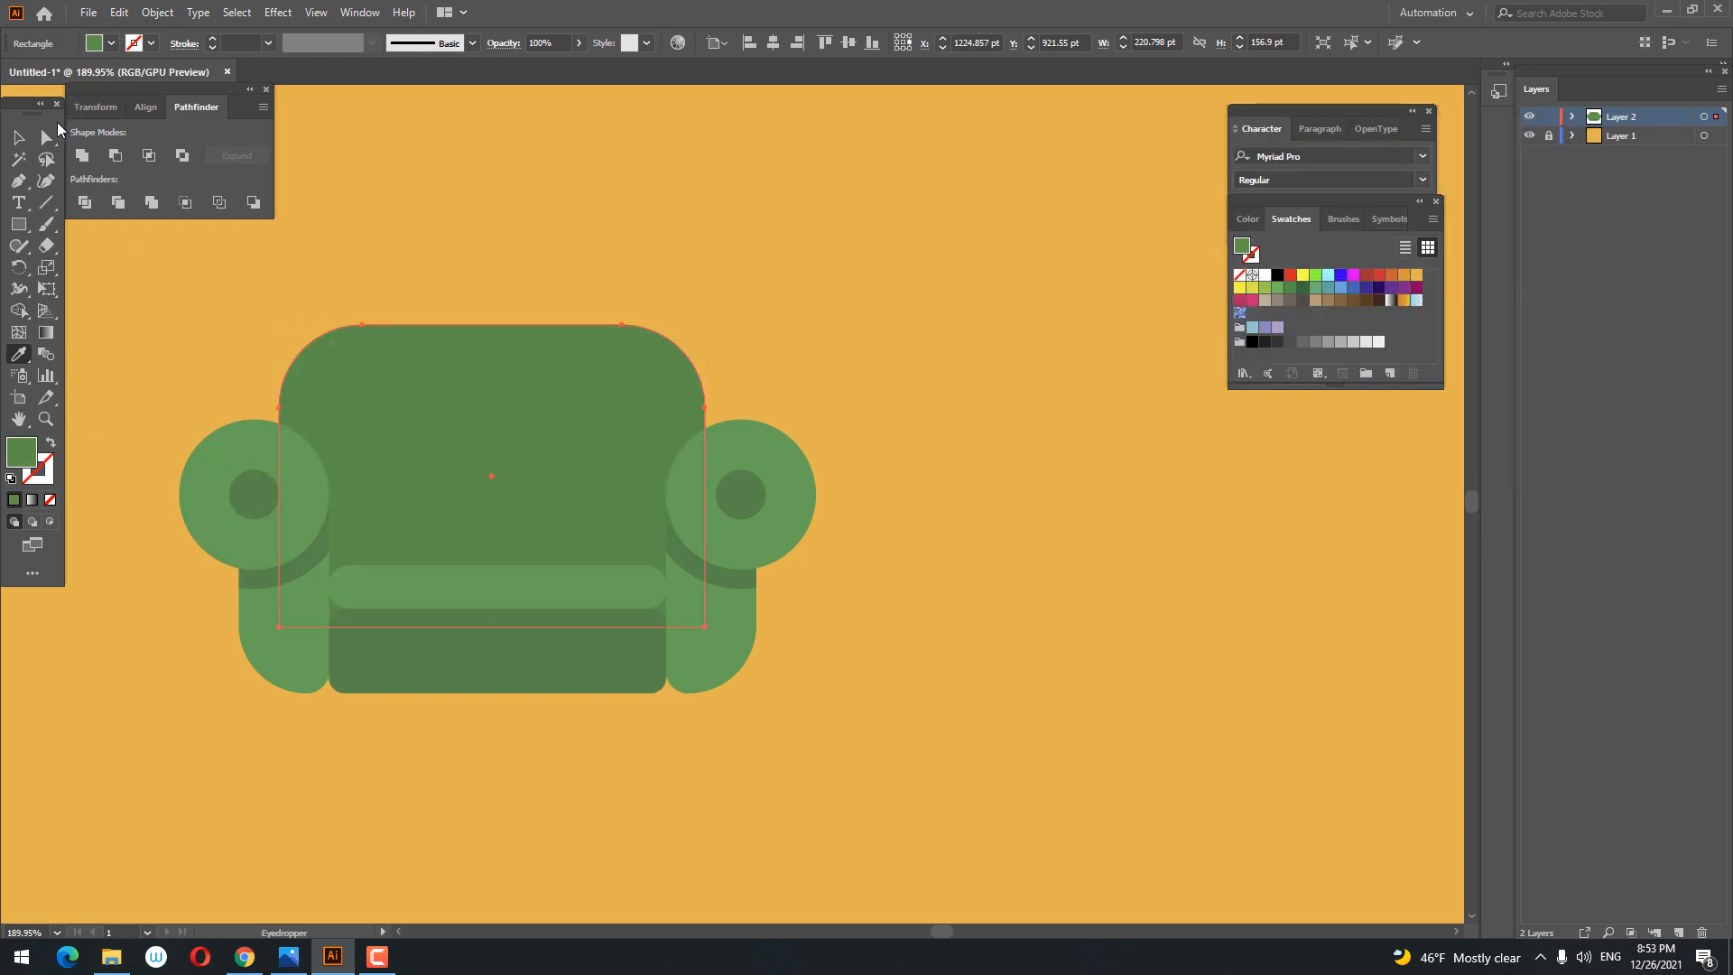
Step: Examine the whole sofa with its recoloured backrest
left_click(14, 140)
left_click(756, 245)
key("space")
left_click_drag(768, 294, 831, 431)
key("z")
key("space")
key("space")
left_click_drag(901, 548, 891, 524)
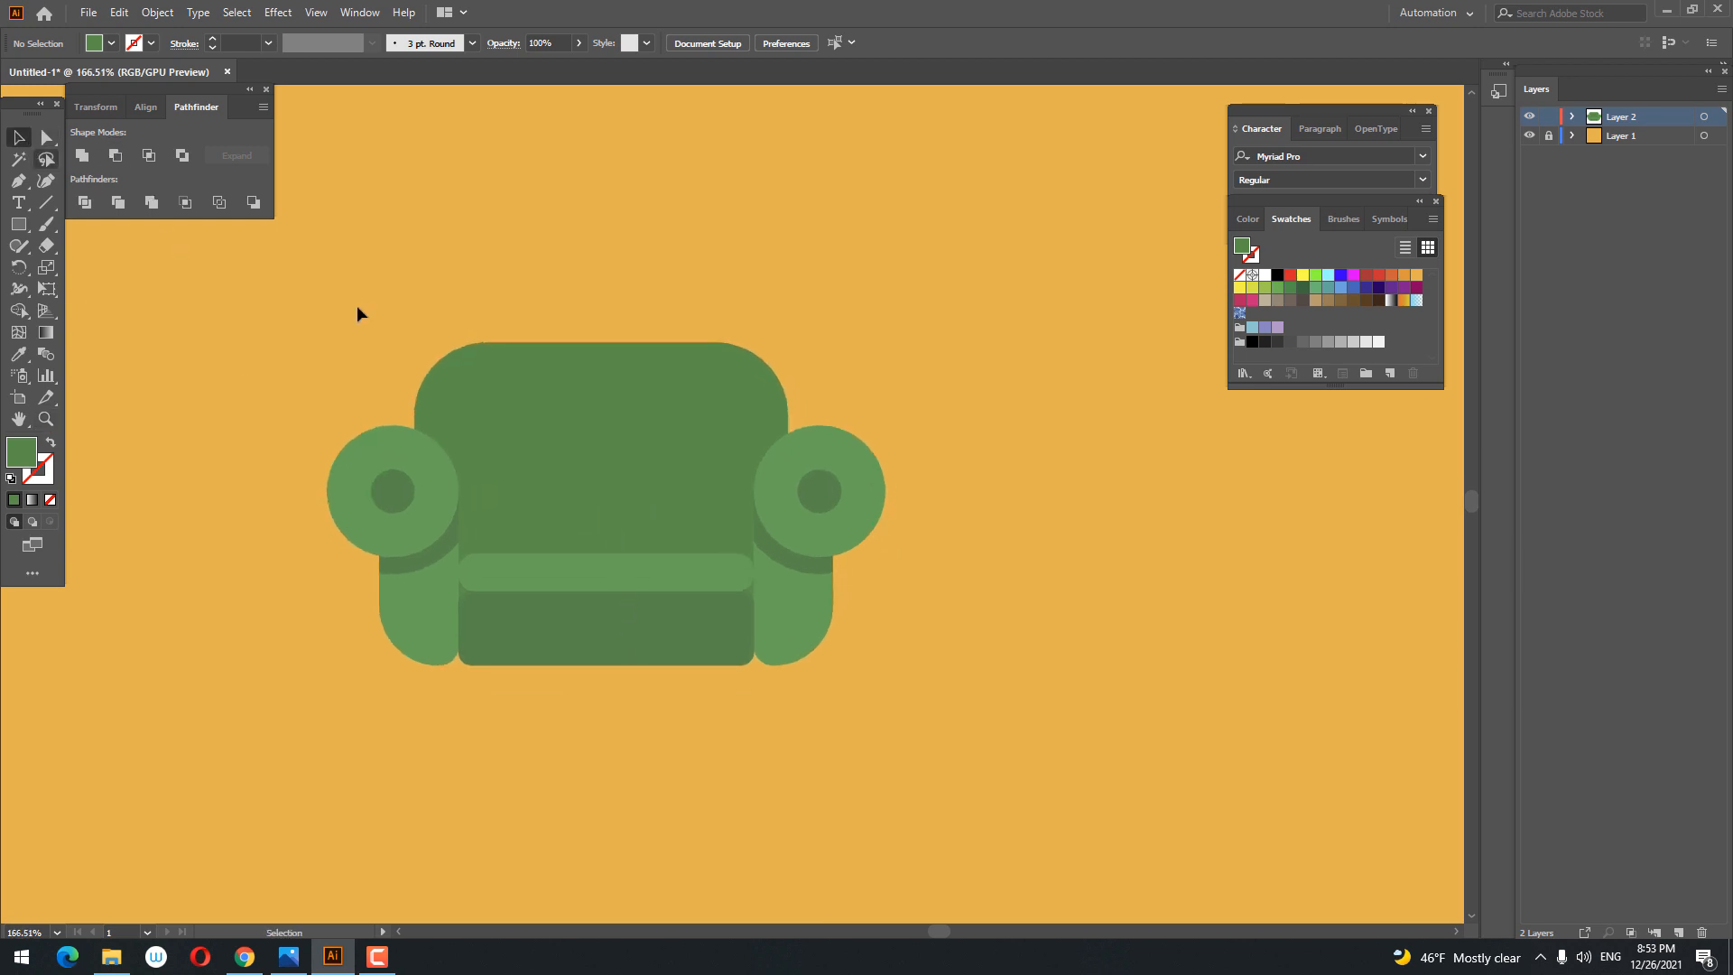
left_click_drag(581, 392, 644, 447)
Step: Group the two armrests together
left_click(14, 138)
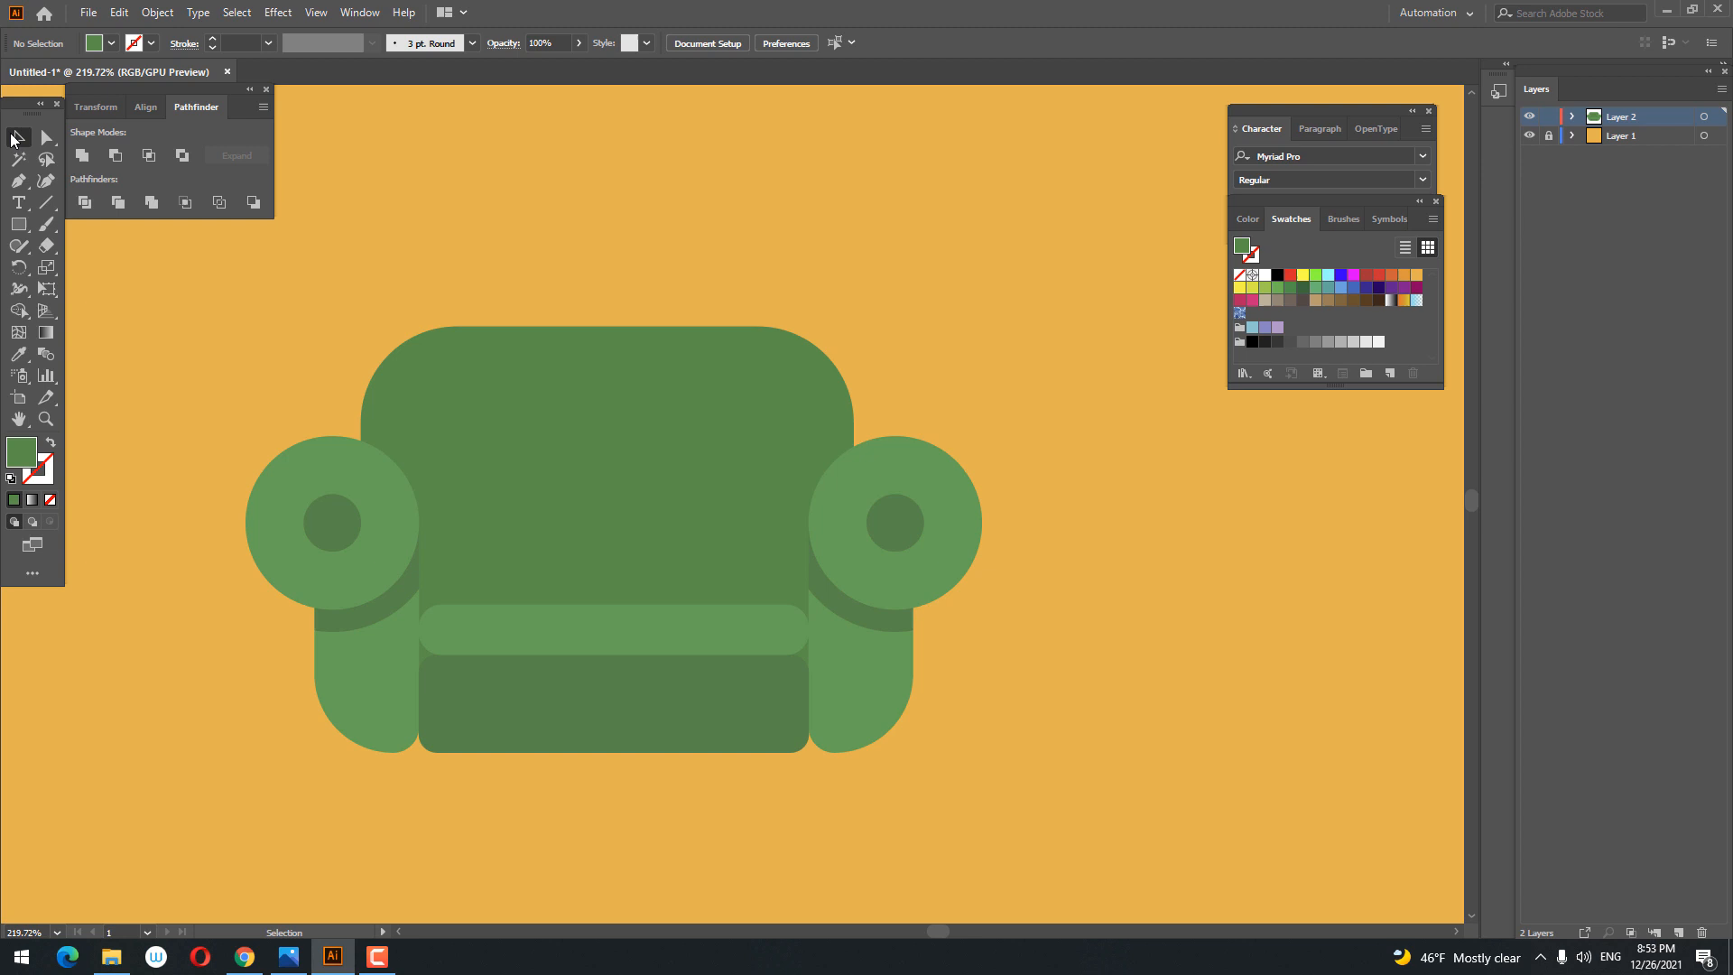
left_click(357, 536)
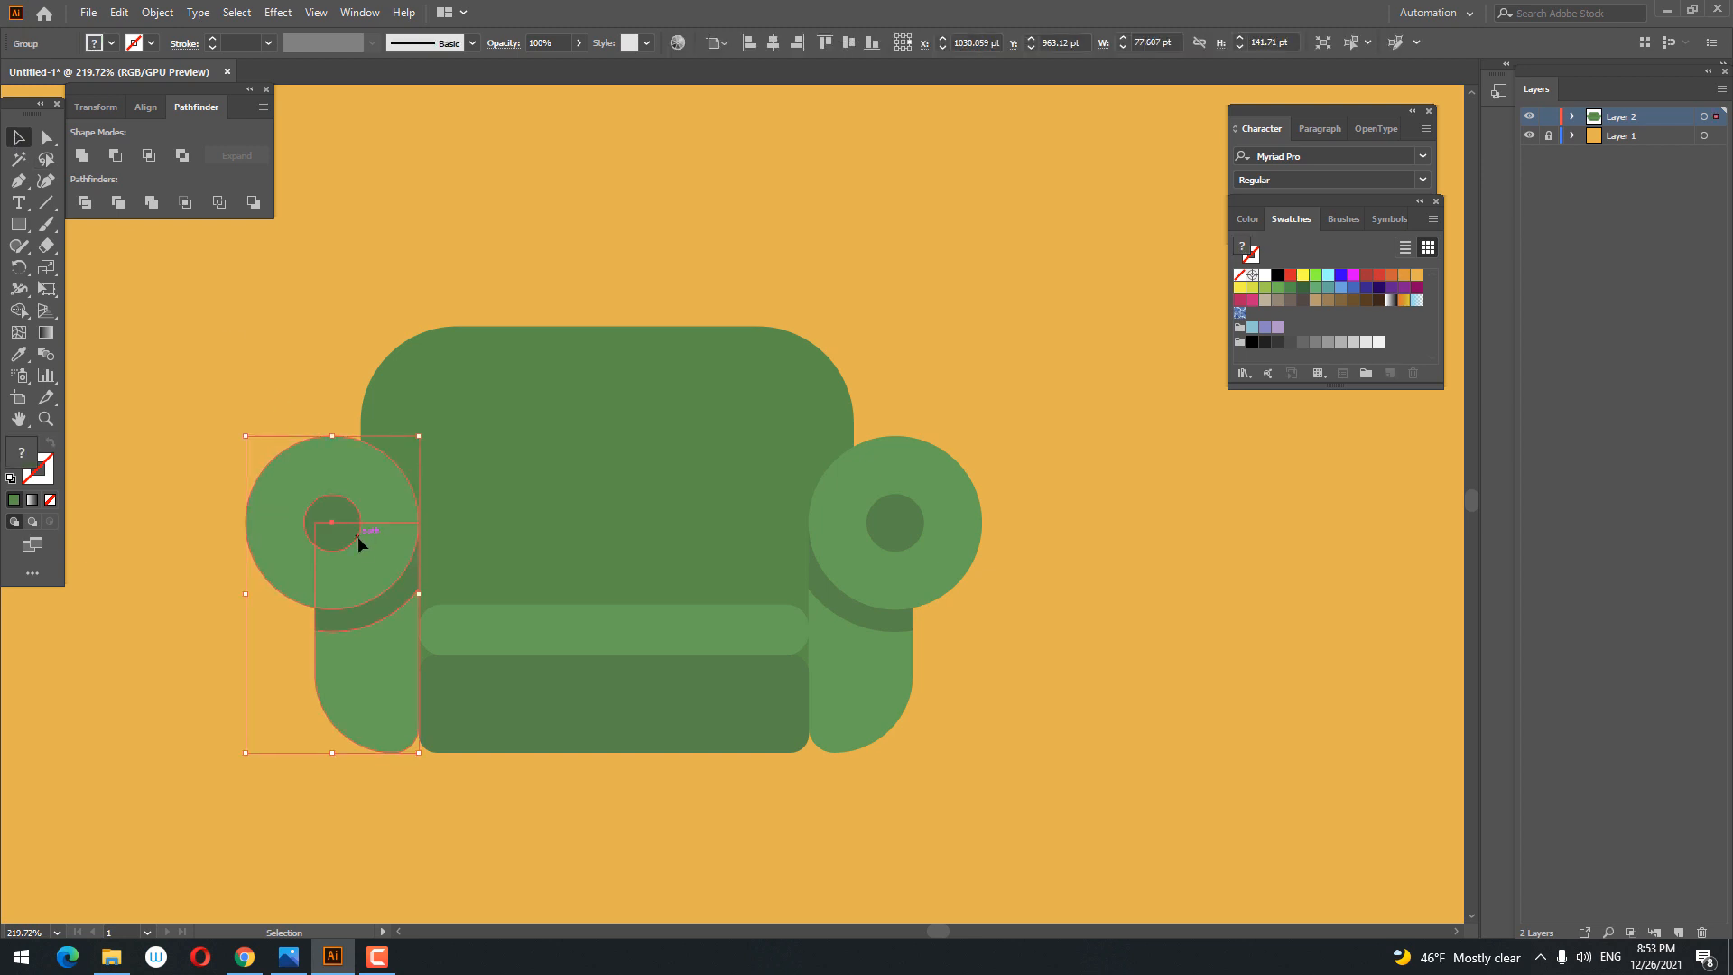
left_click(119, 12)
left_click(1054, 345)
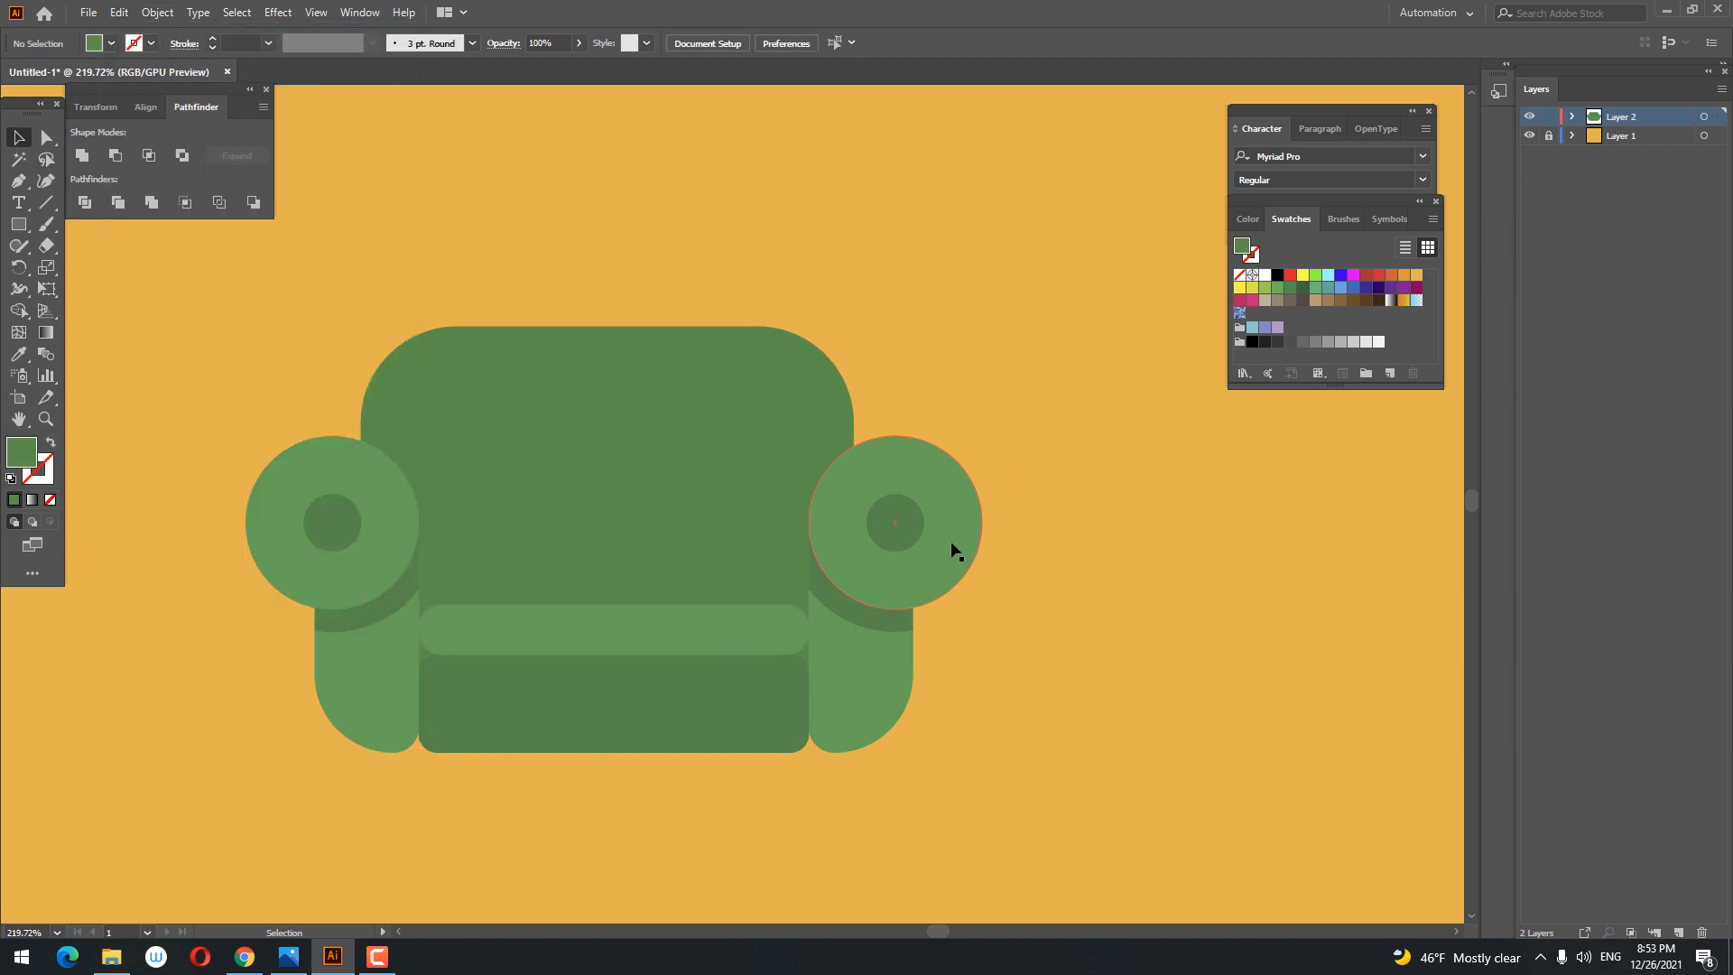
left_click(956, 551)
left_click(397, 548, "shift")
right_click(914, 543)
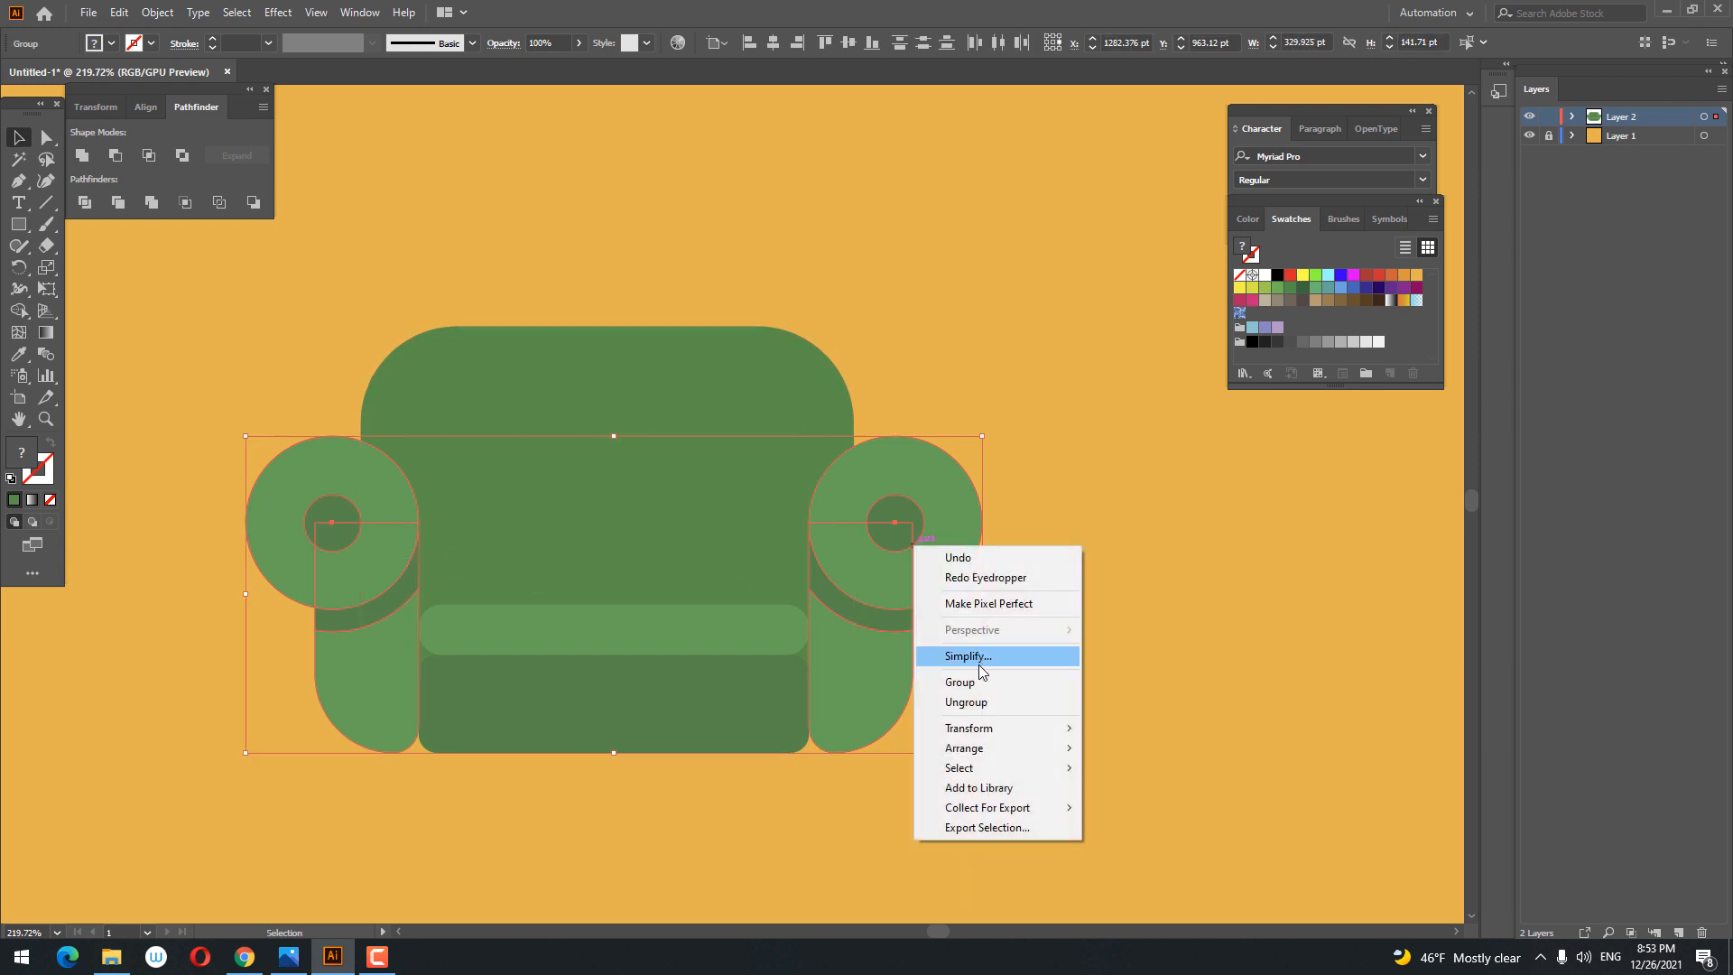
left_click(980, 683)
Step: Align the centres of all the sofa parts horizontally
left_click_drag(1049, 728, 798, 651)
left_click_drag(352, 309, 352, 311)
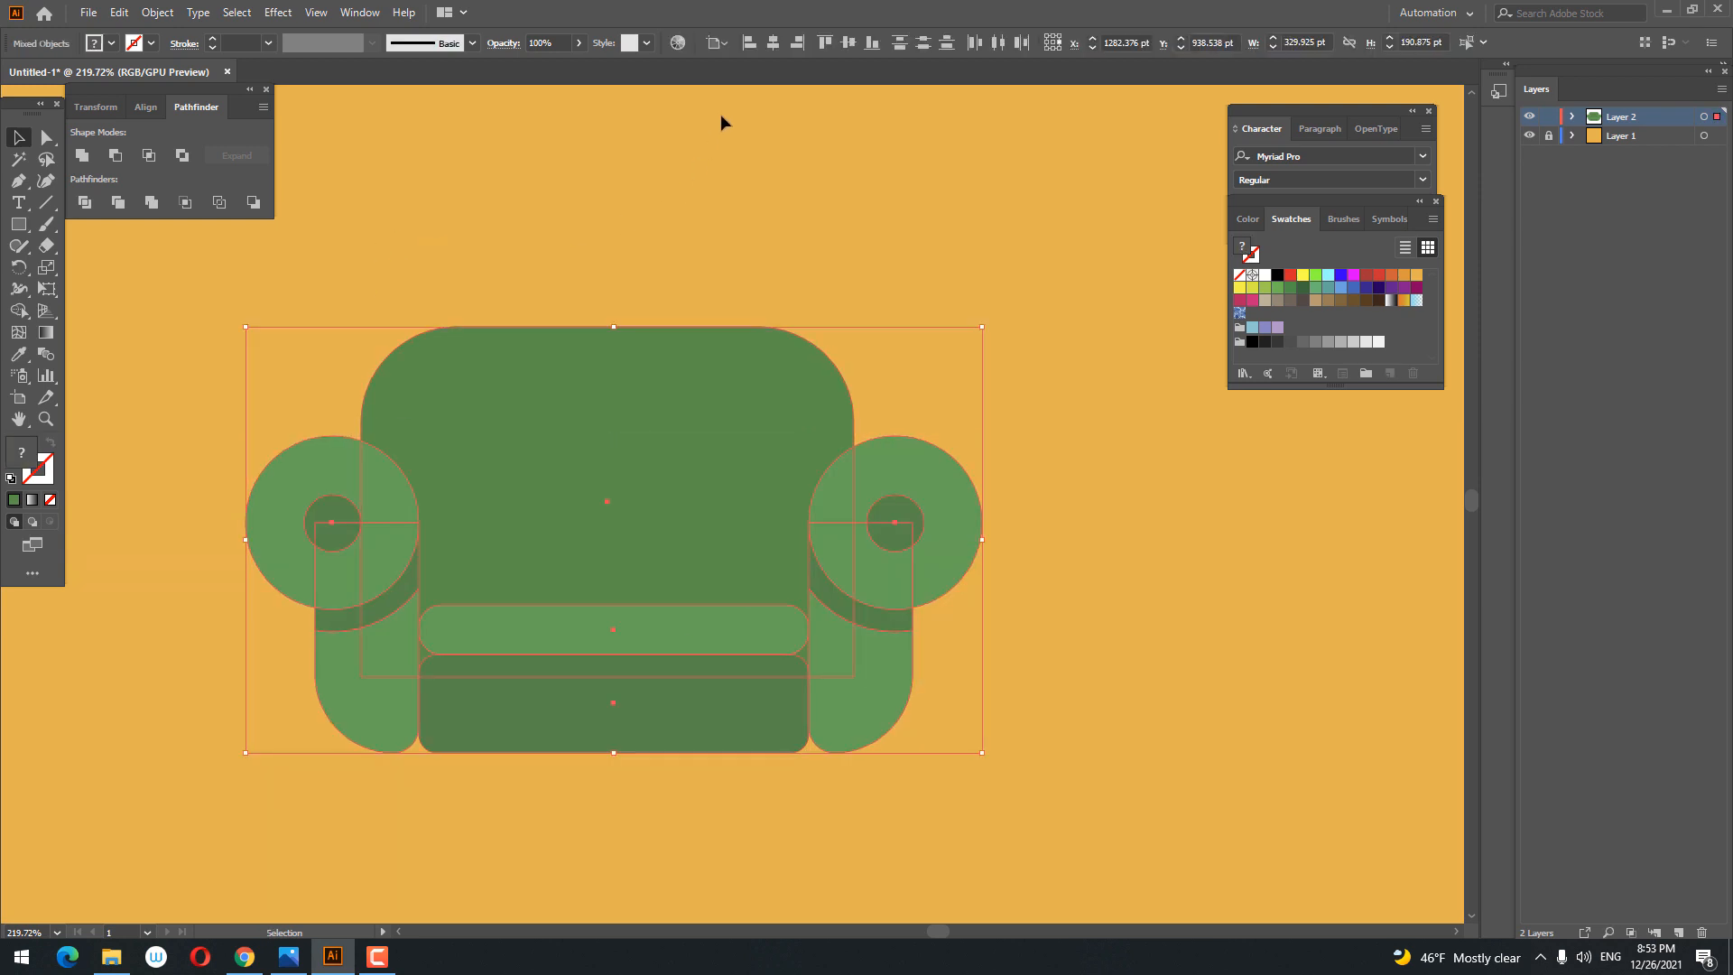
left_click(776, 47)
left_click(970, 505)
left_click_drag(818, 569, 1071, 554)
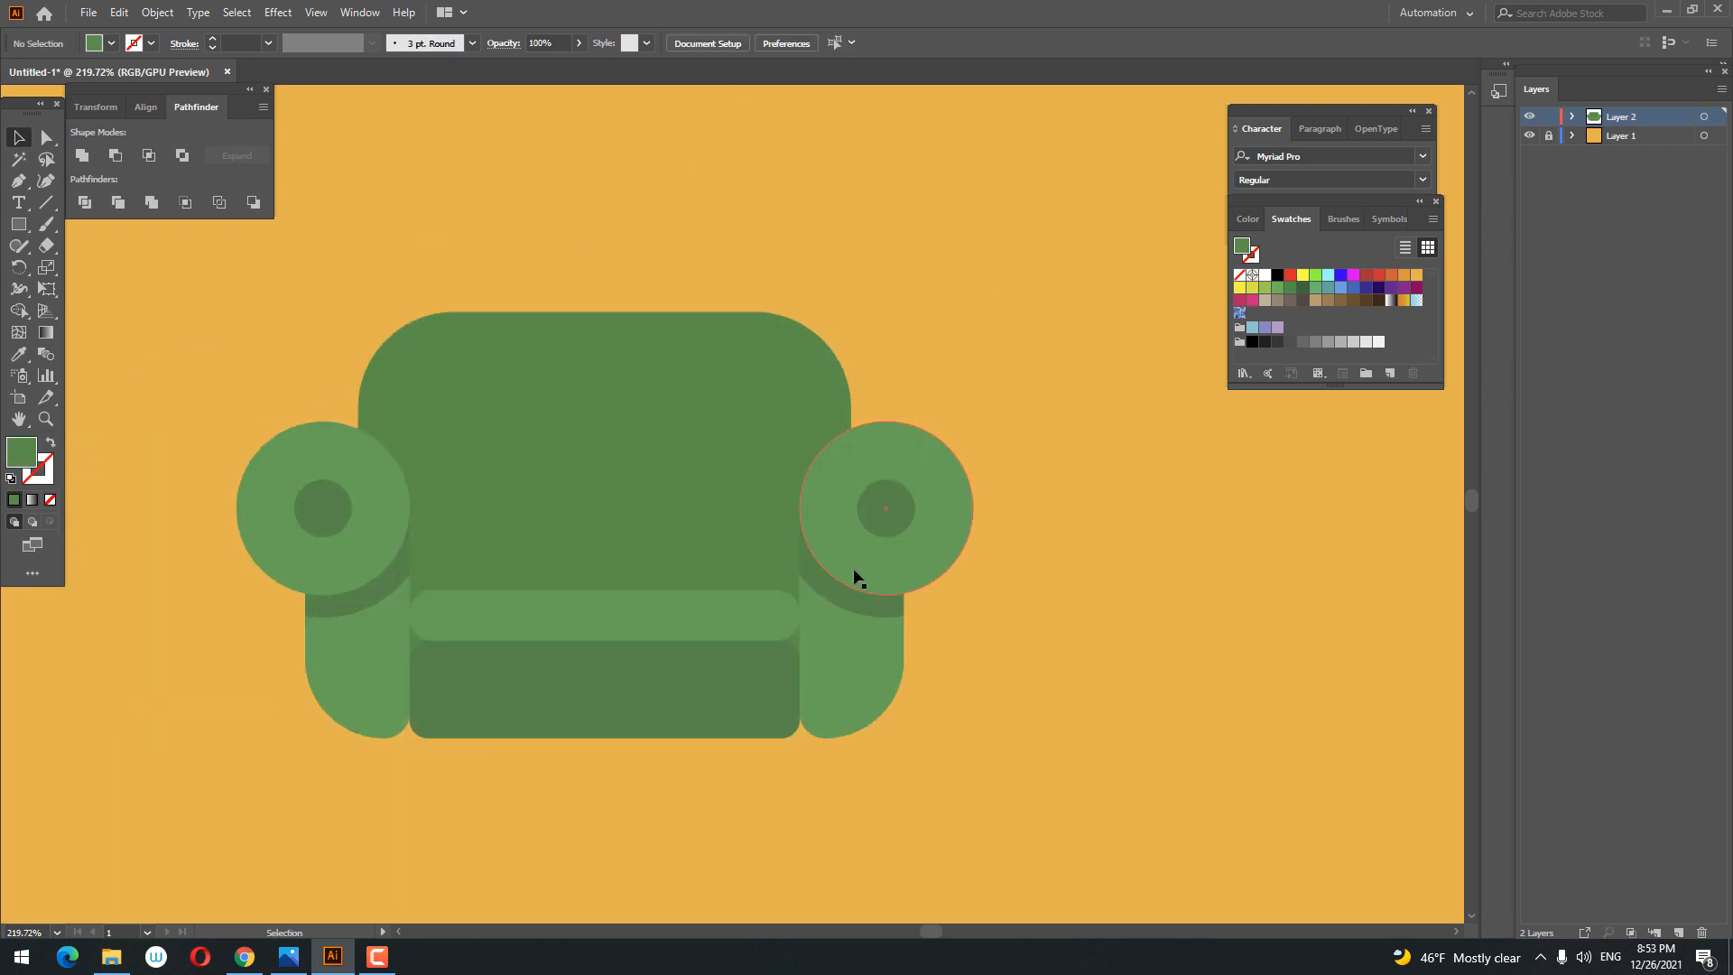
Step: Copy the grouped armrests, paste the copy in front and unite its pieces into plain silhouettes
left_click(855, 576)
left_click(127, 13)
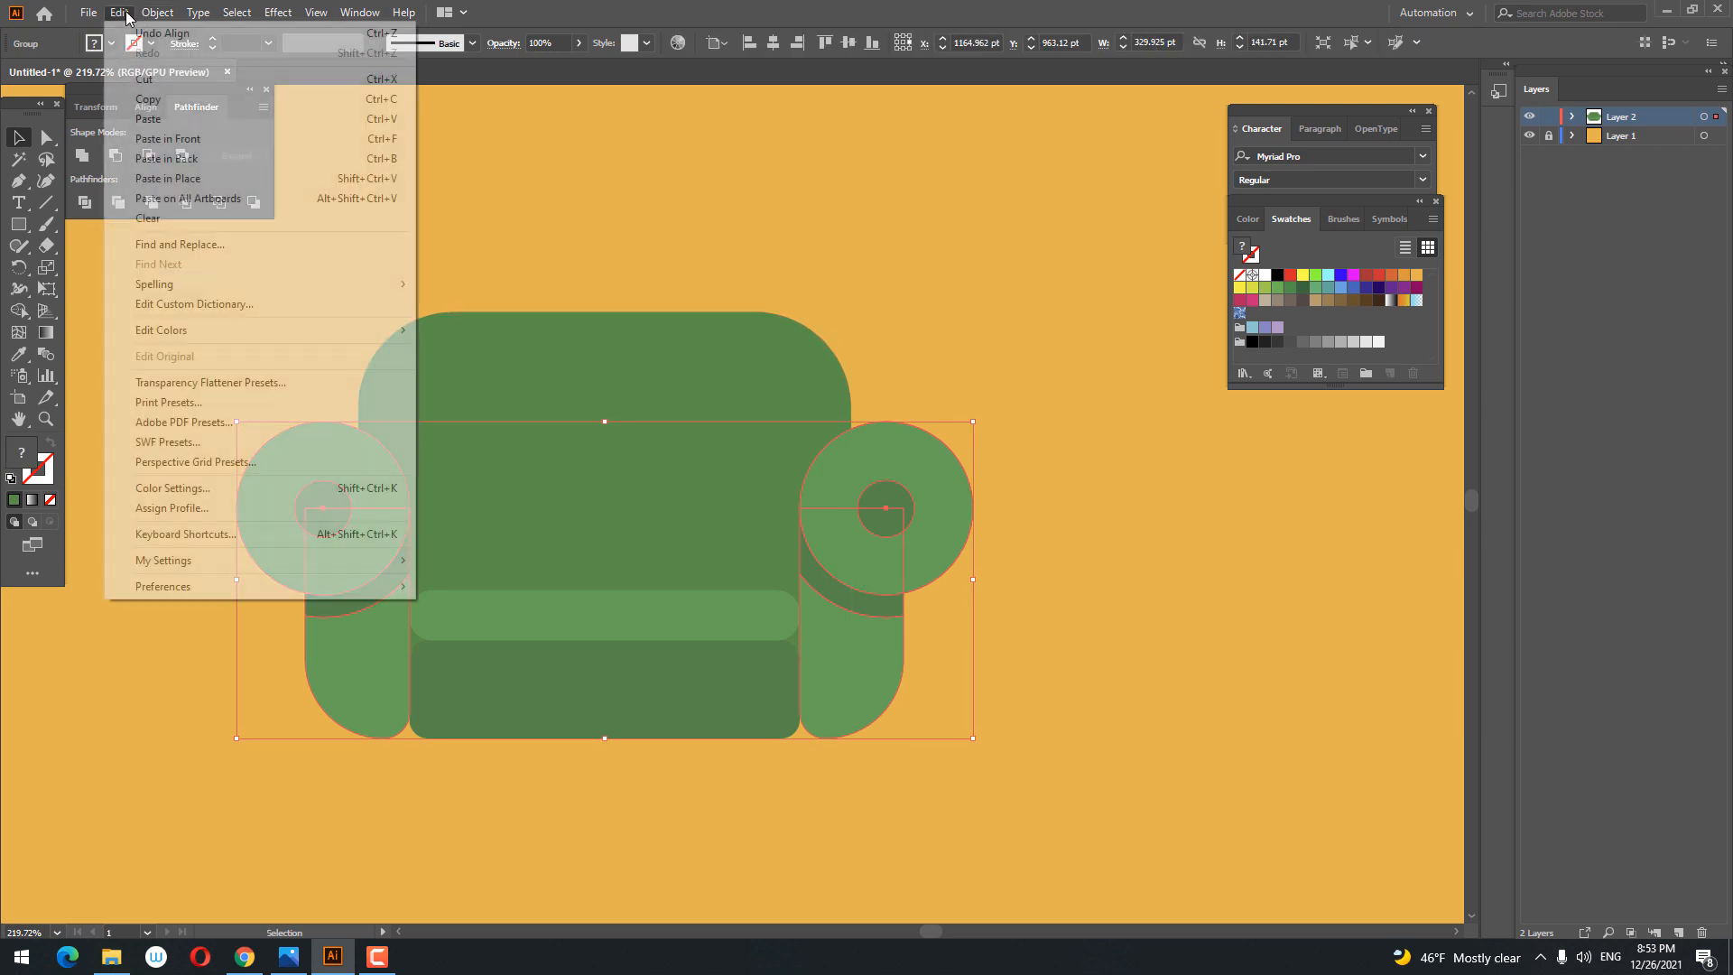
left_click(173, 109)
left_click(120, 14)
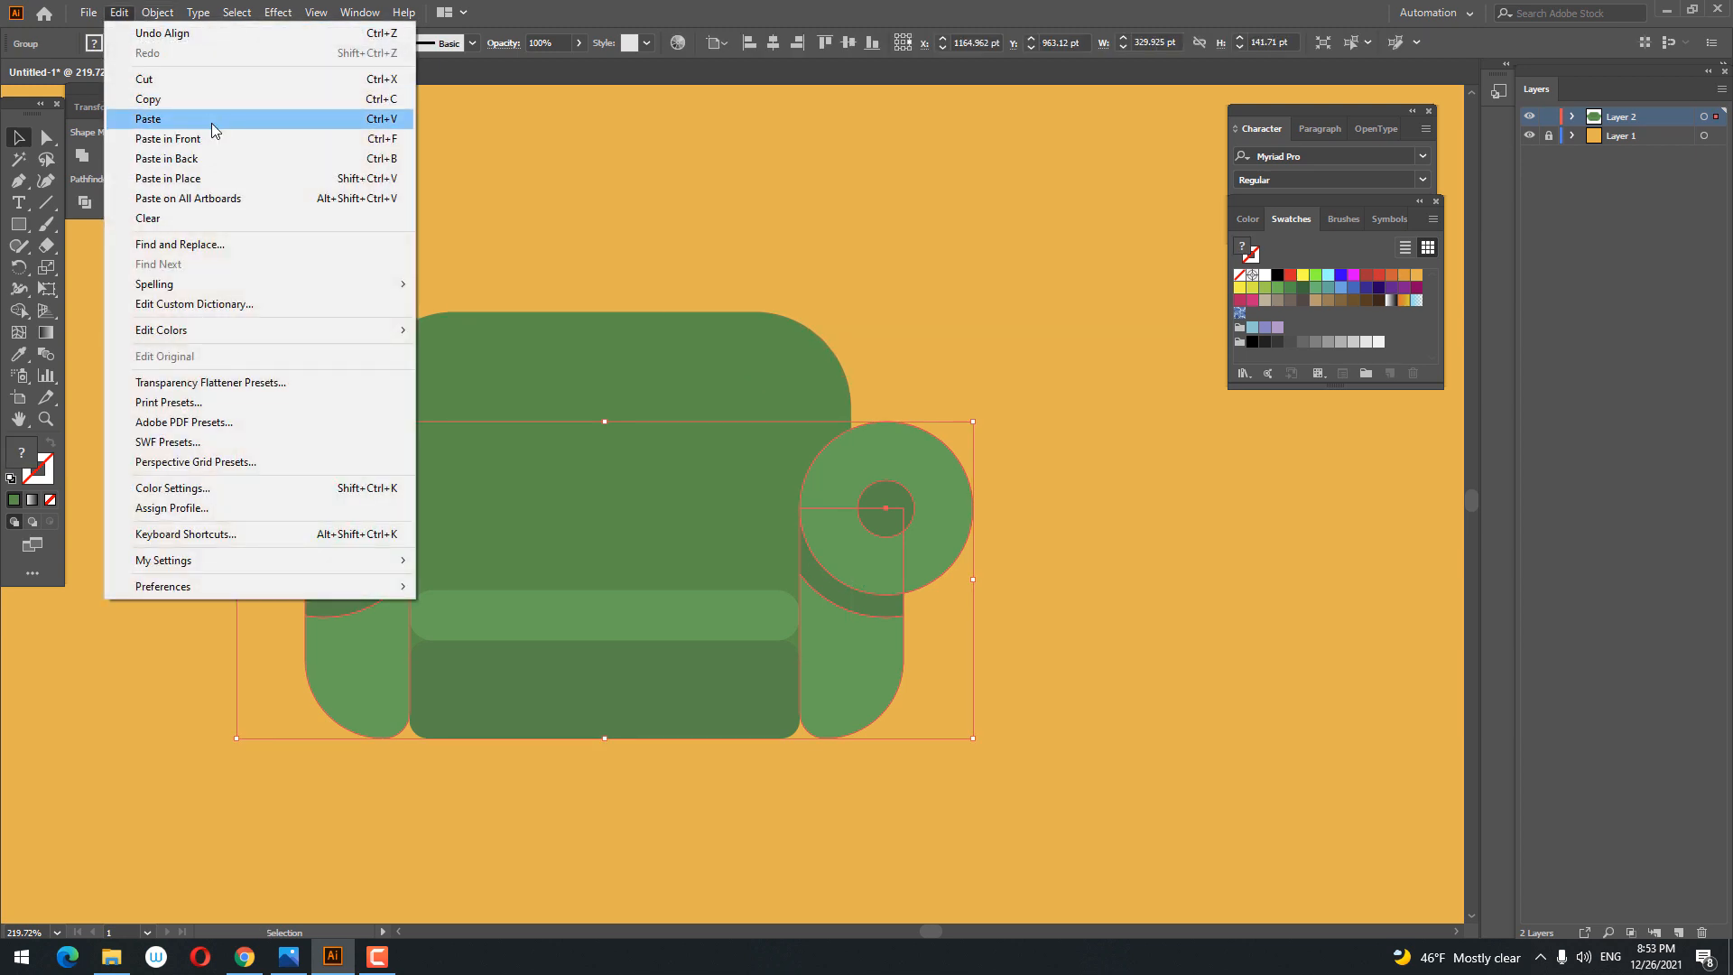
left_click(180, 137)
left_click(81, 156)
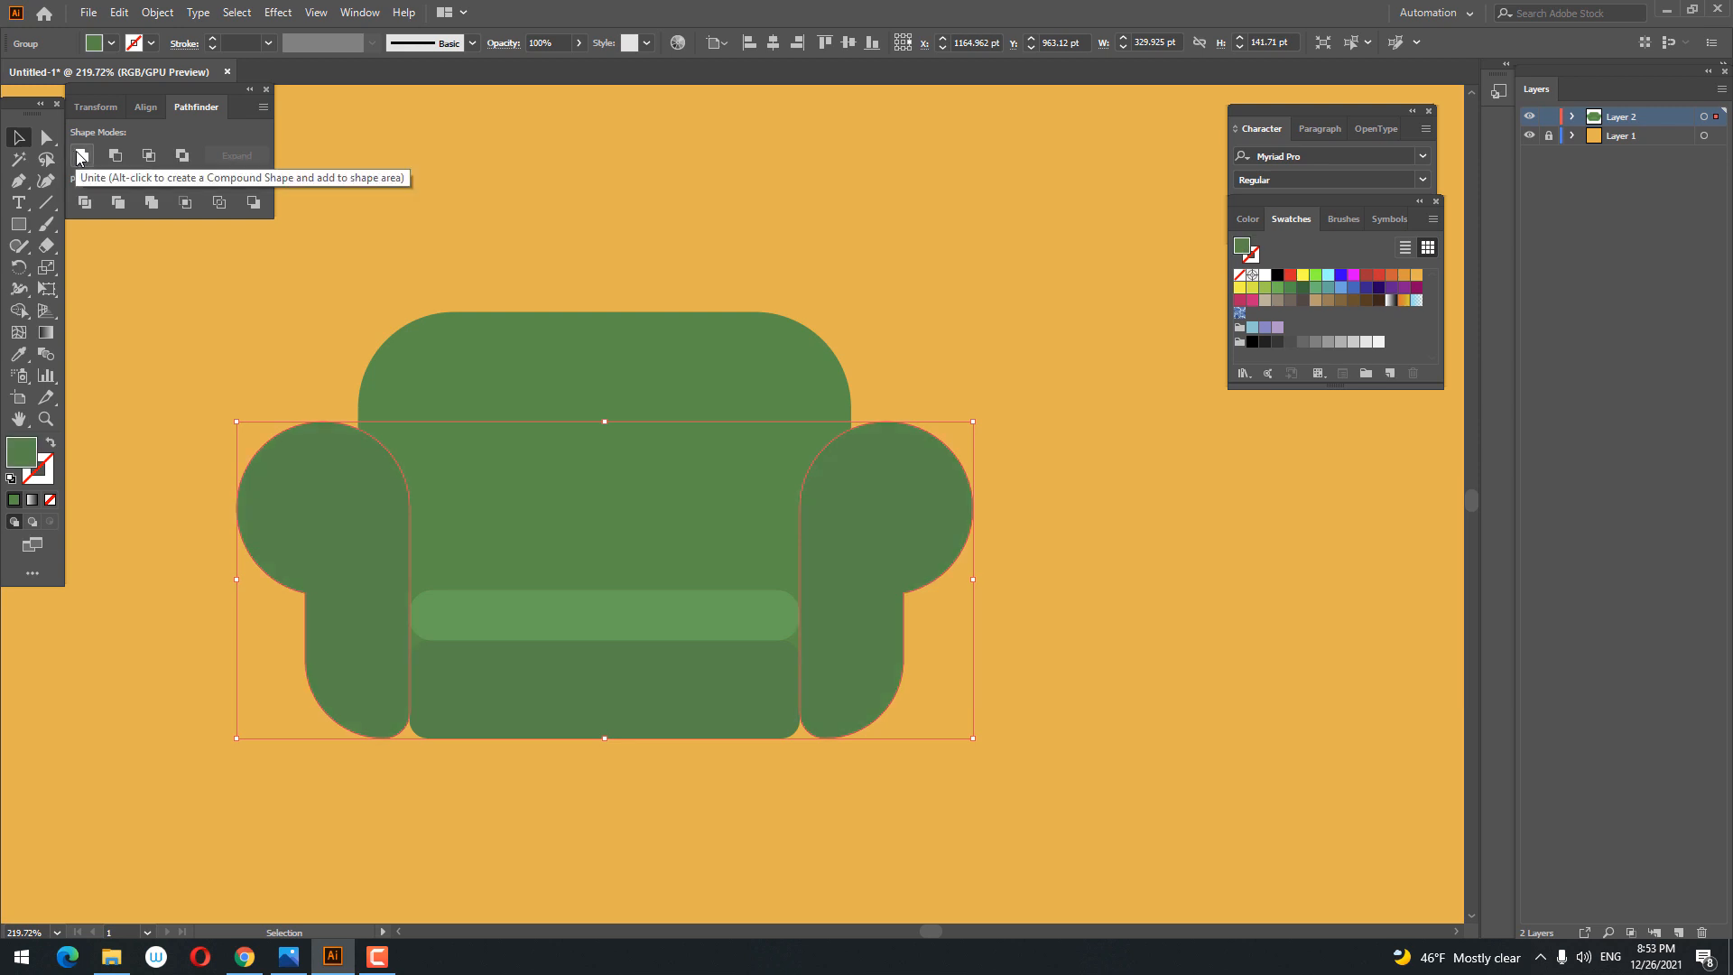
Step: Offset the paths of the united armrest silhouettes outward by 10 pt with miter joins
left_click(150, 14)
mouse_move(220, 445)
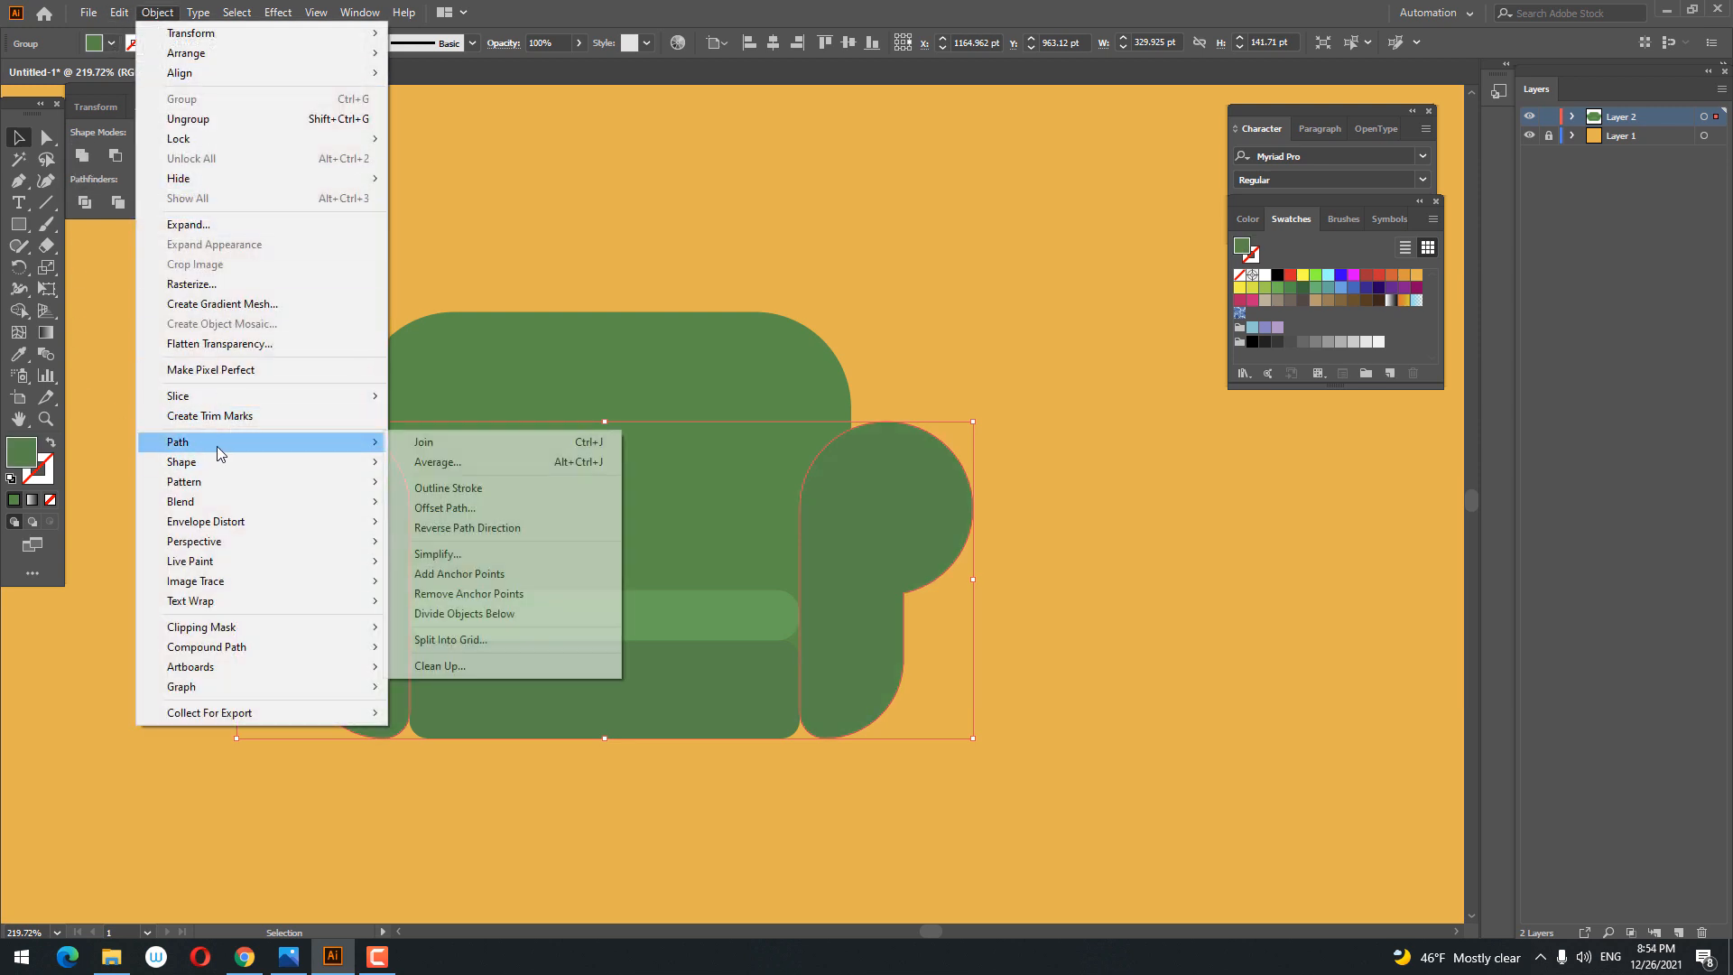
left_click(460, 508)
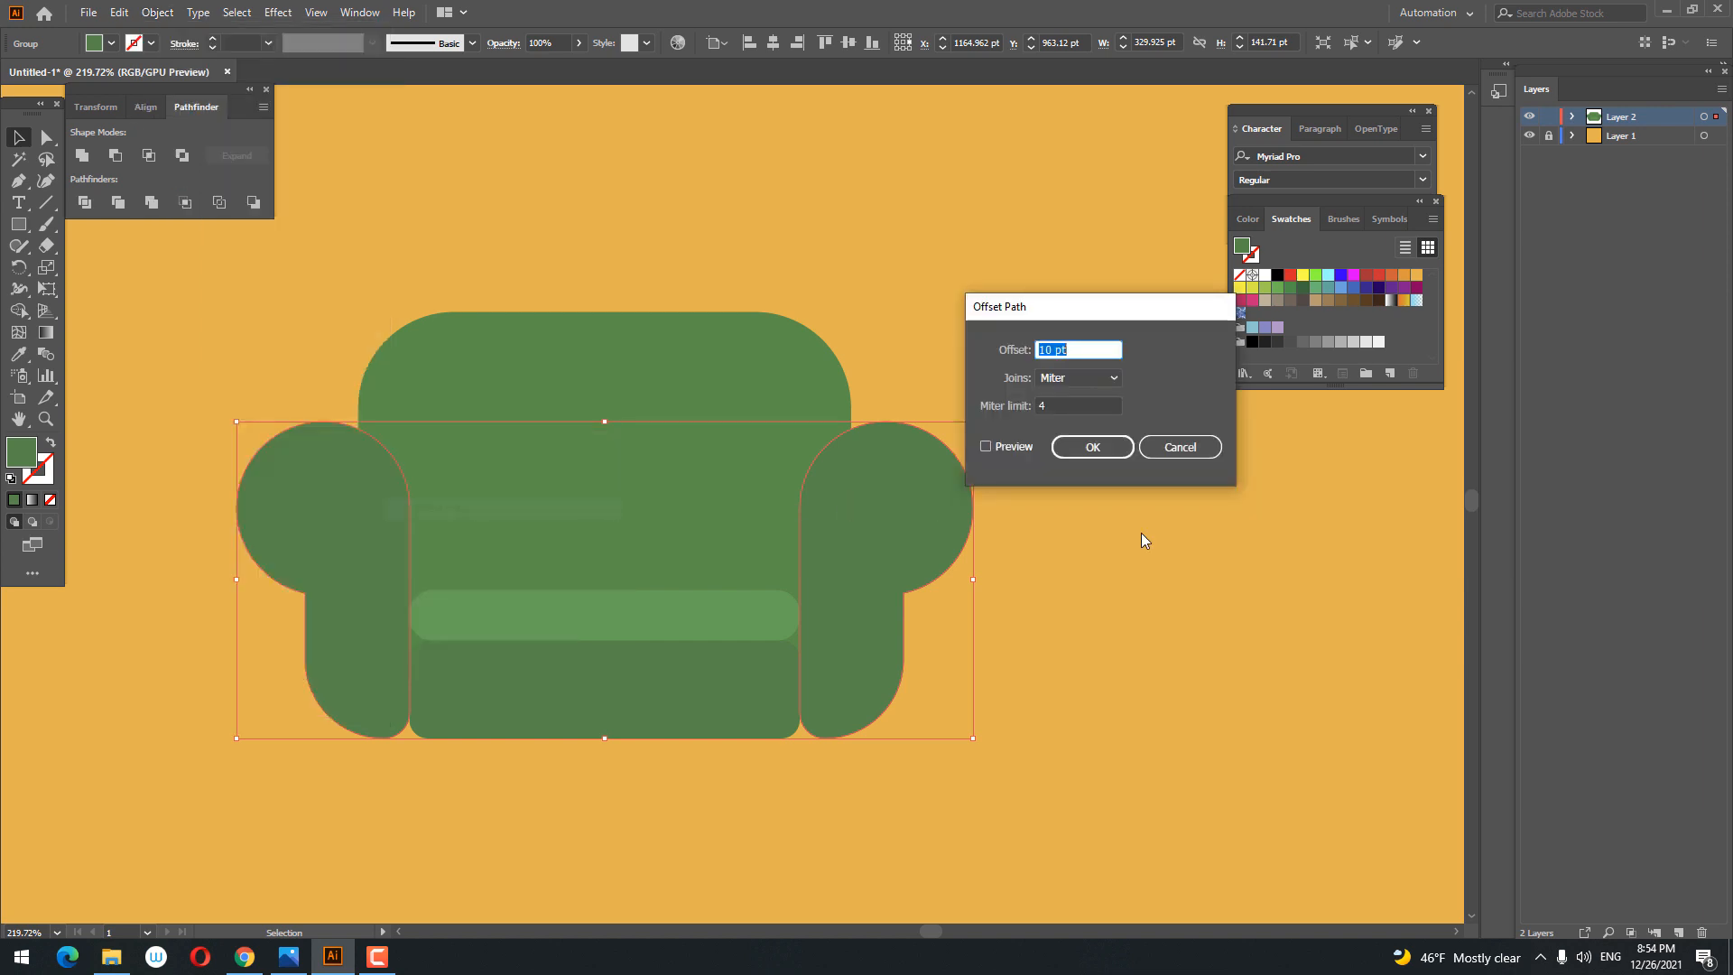
left_click(1011, 446)
left_click(1093, 447)
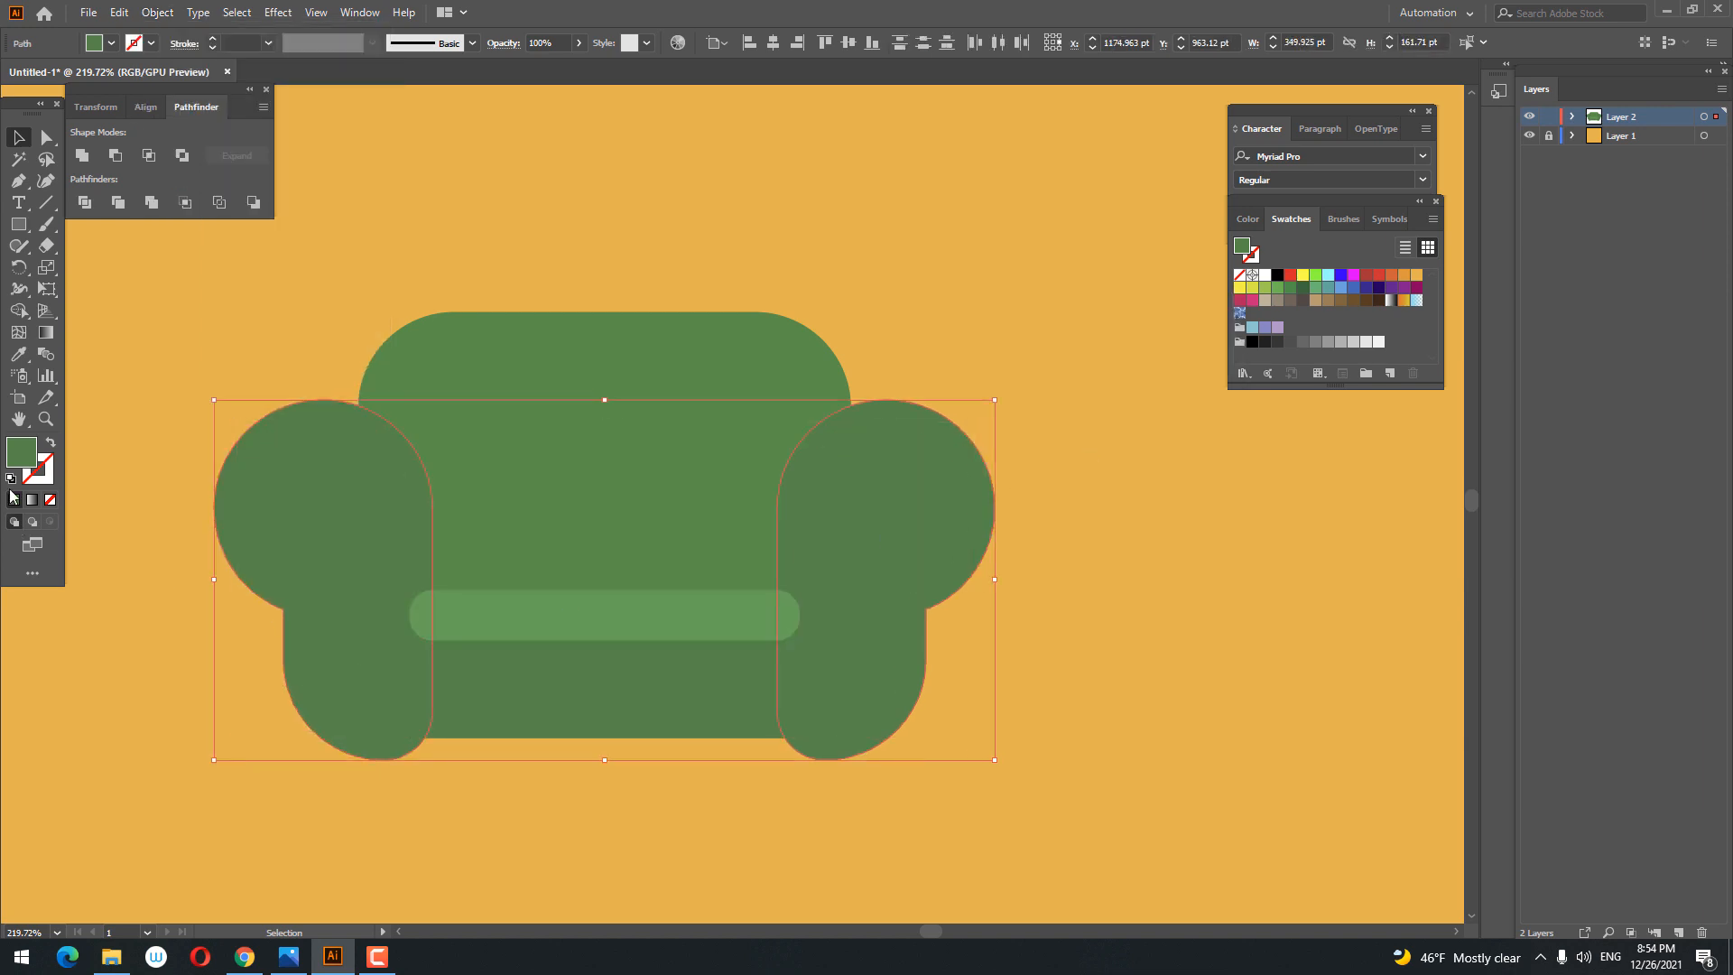
Step: Fill the offset armrest shapes with the darker green #36753D
double_click(21, 465)
left_click_drag(1217, 302, 1216, 312)
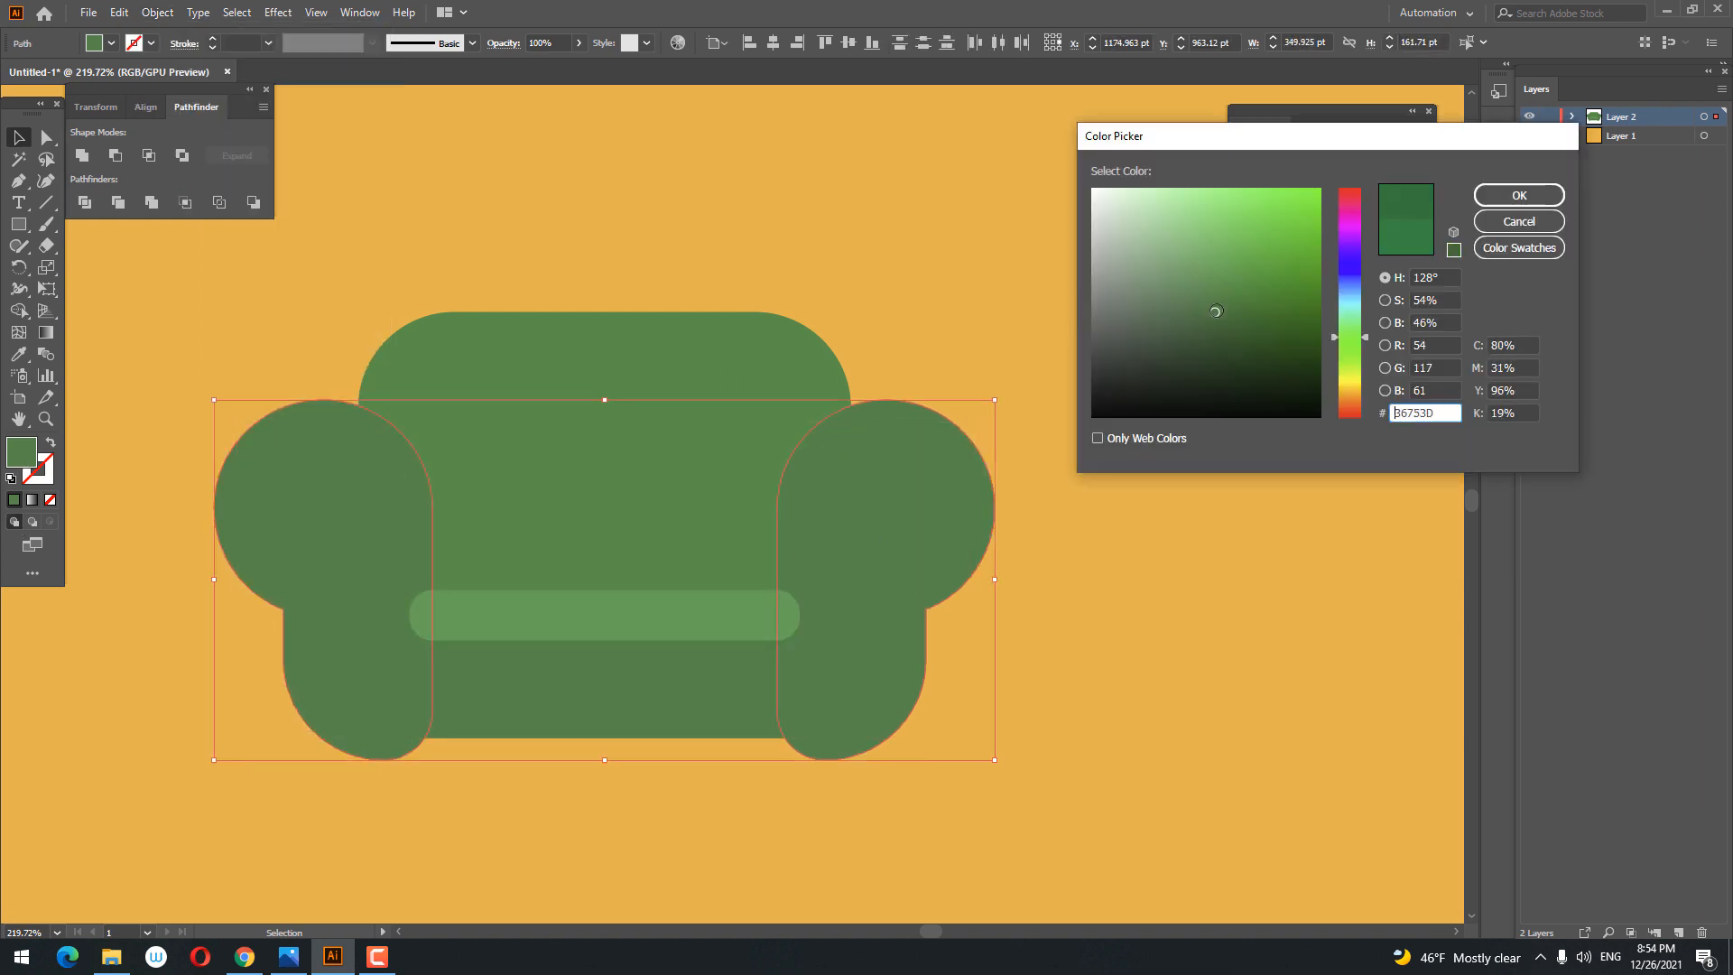
left_click(1508, 198)
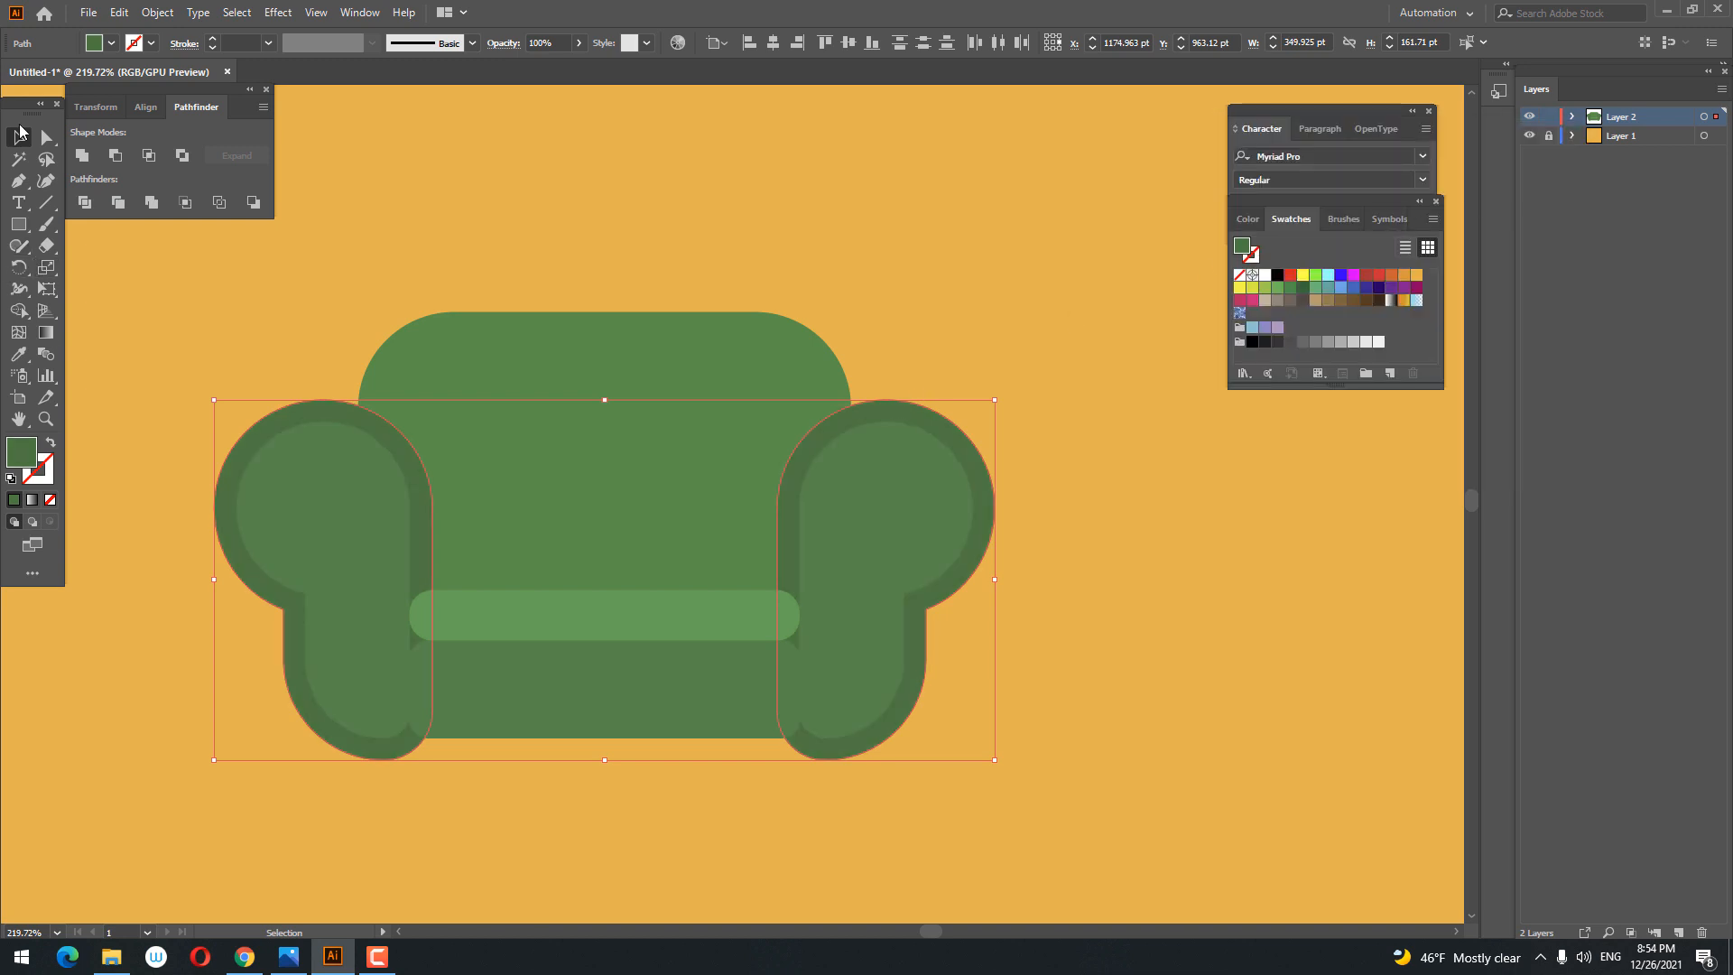
left_click(900, 345)
Step: Convert the backrest rectangle to a plain path with the Unite shape mode
key("z")
left_click_drag(755, 349, 782, 361)
left_click(18, 138)
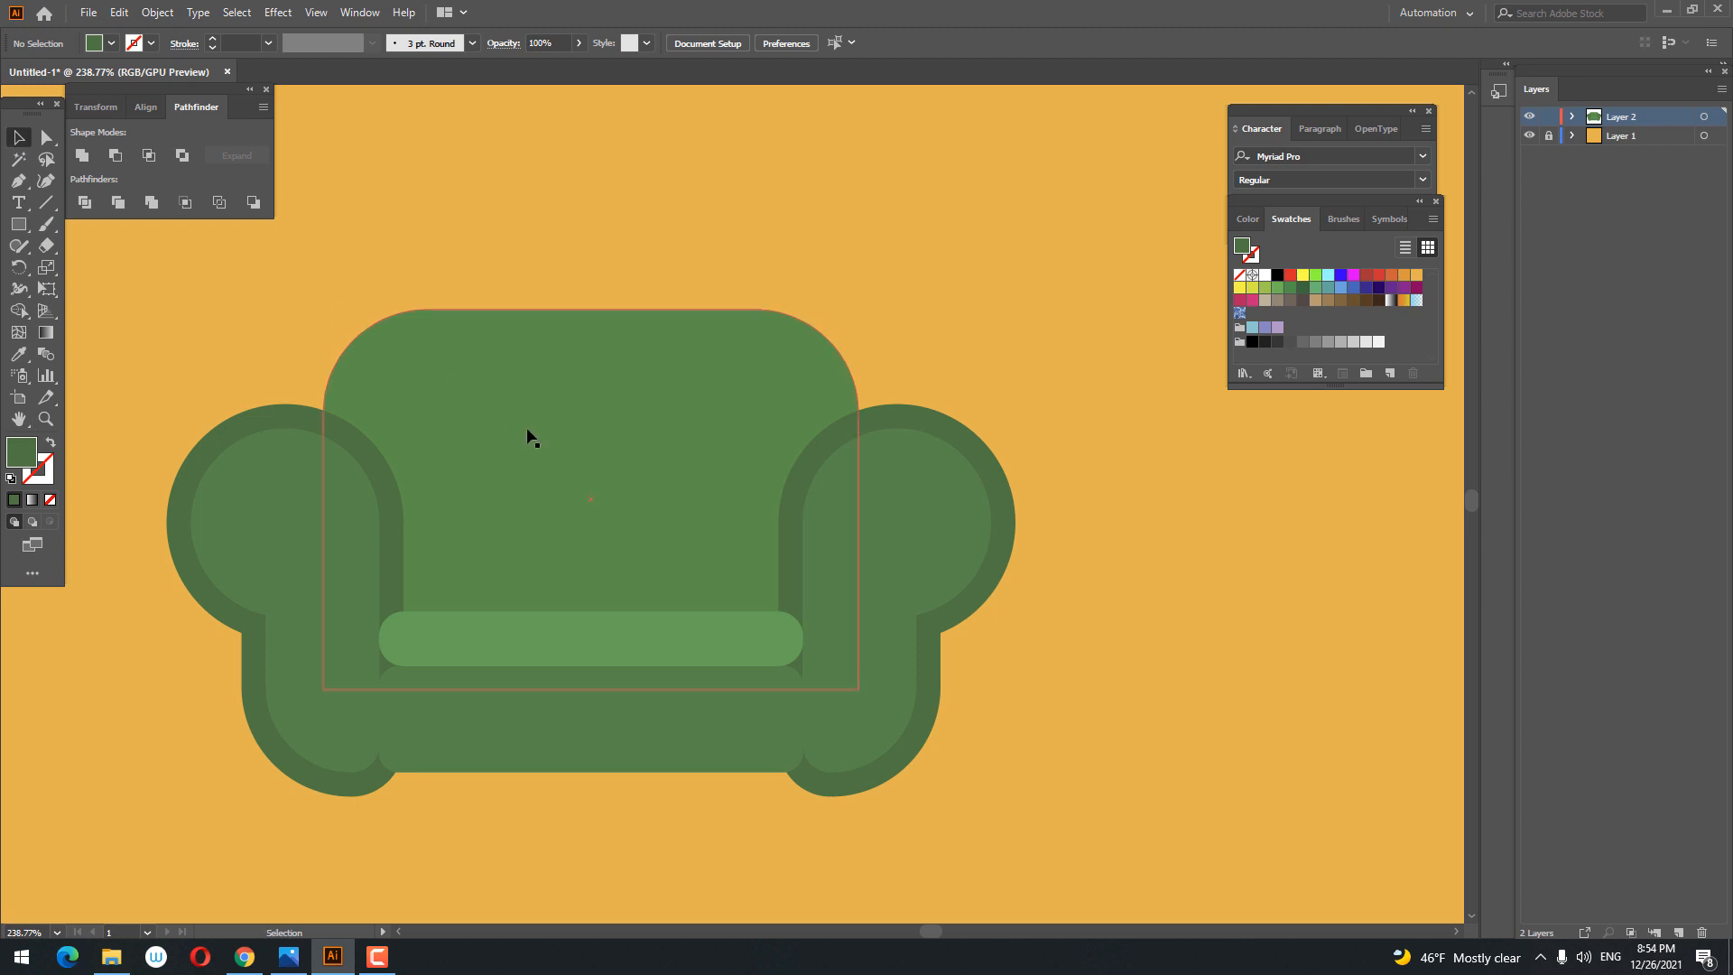
left_click(527, 428)
left_click(157, 13)
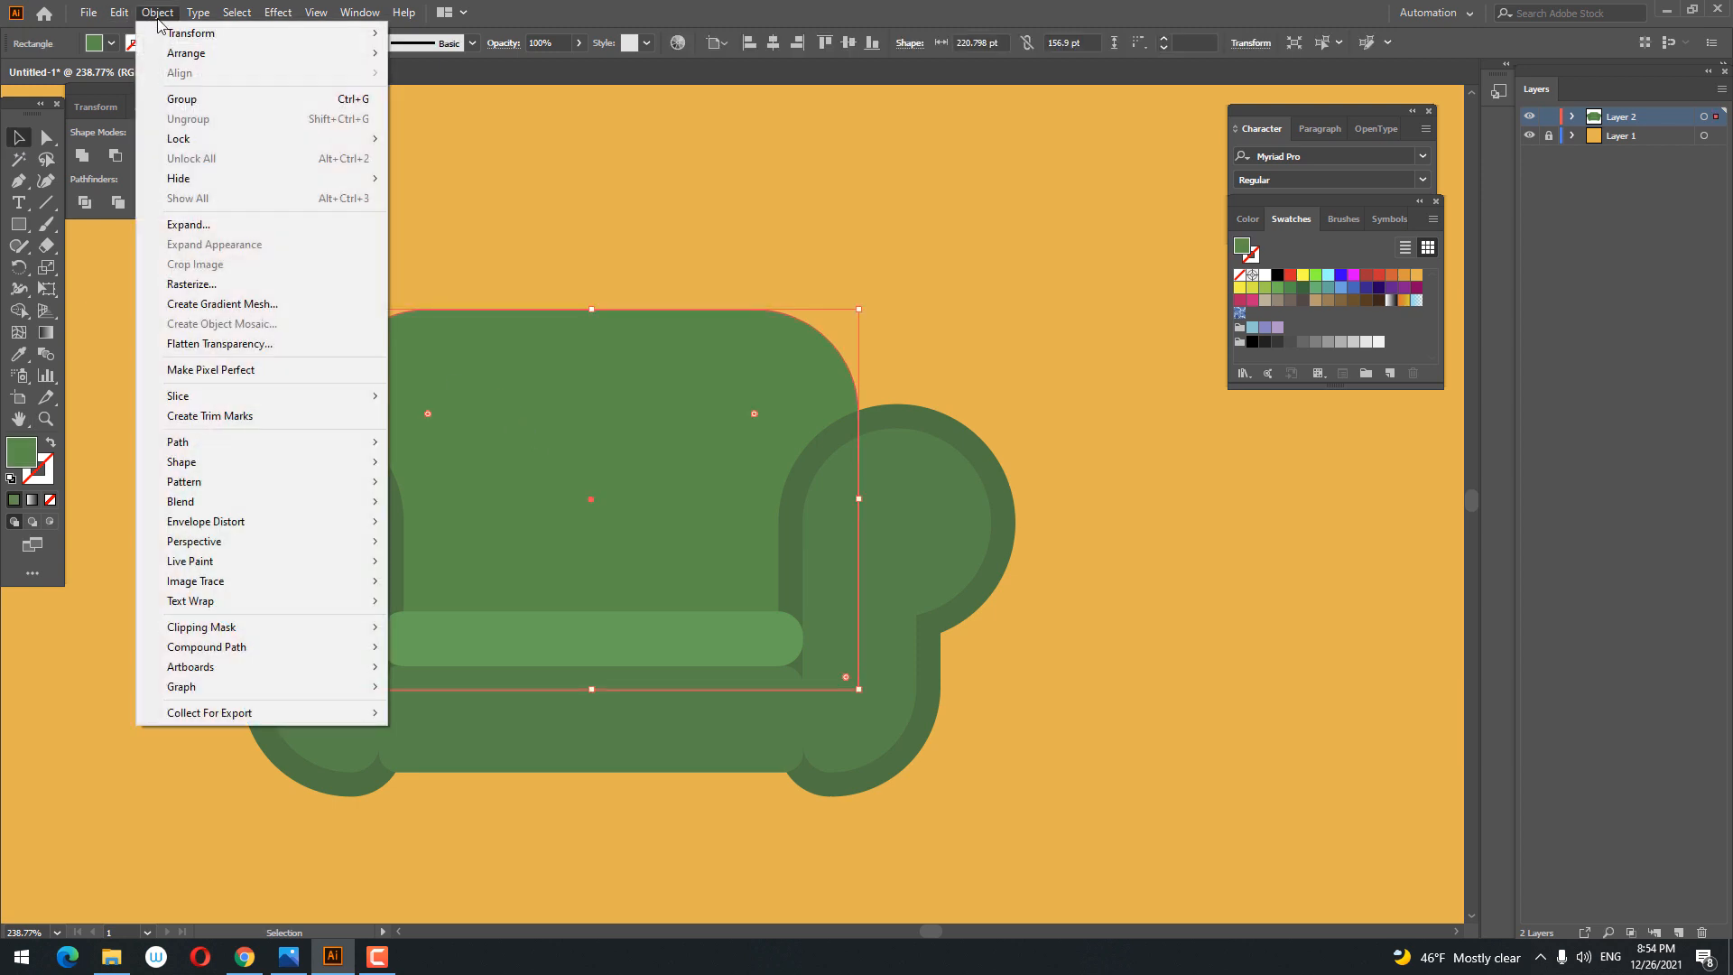
left_click(83, 158)
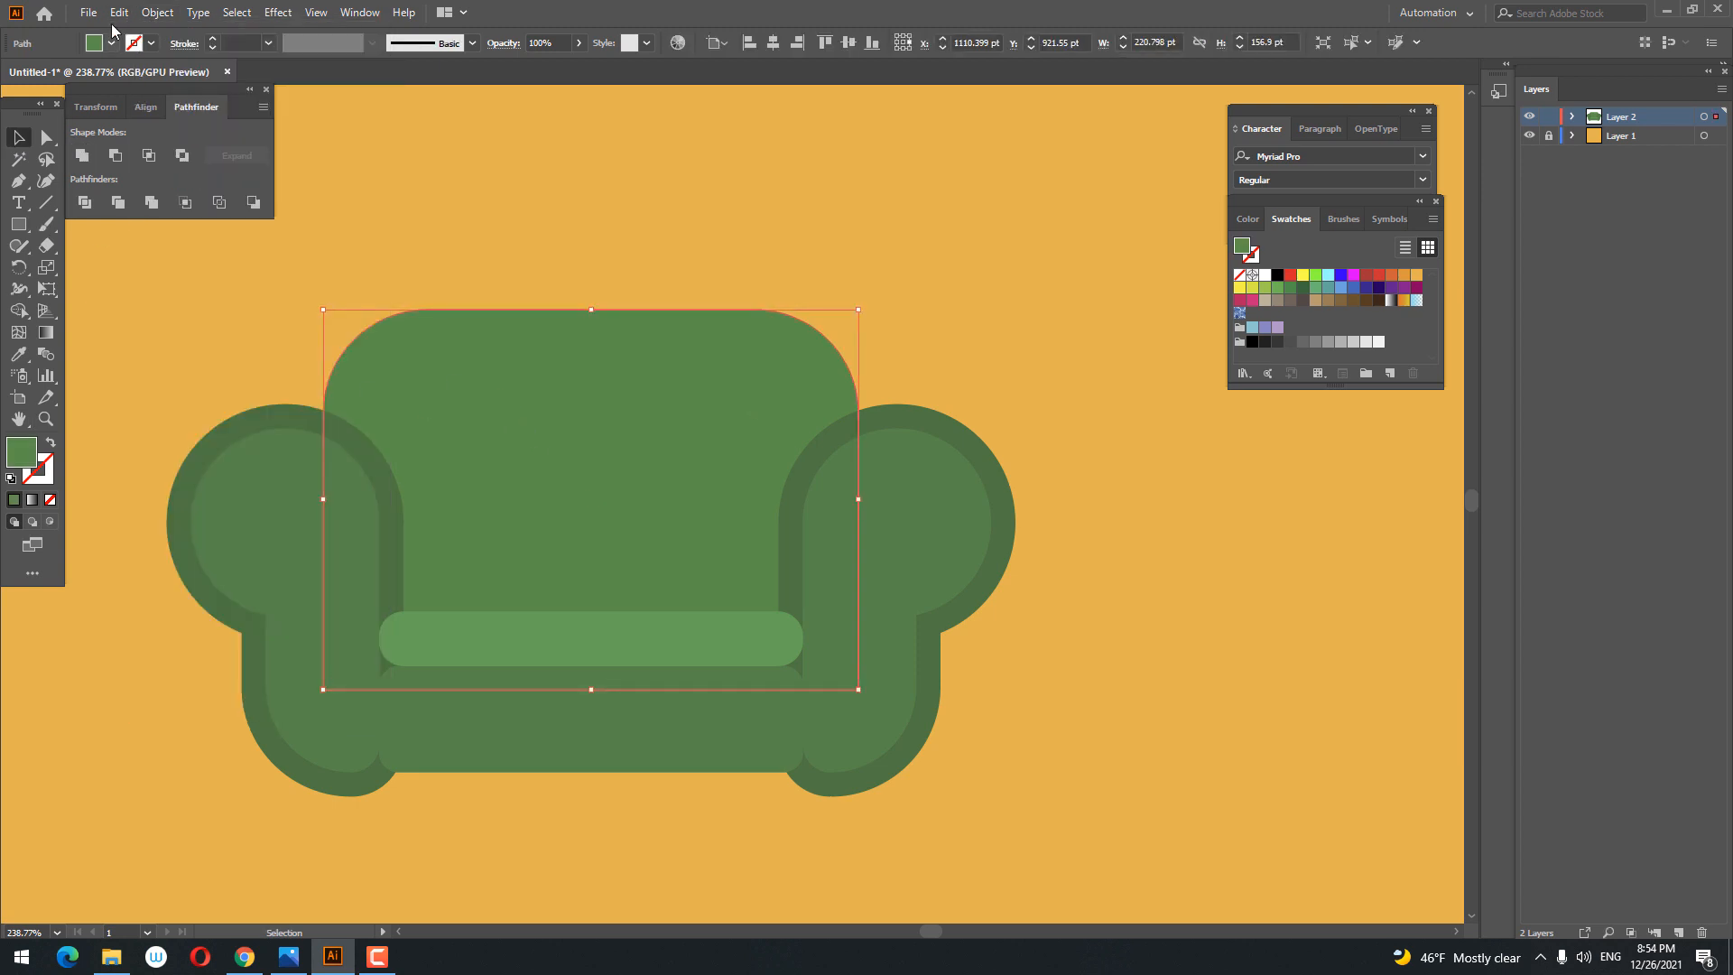
Step: Offset the backrest path by -10 pt with miter joins to create a smaller inner shape
left_click(147, 15)
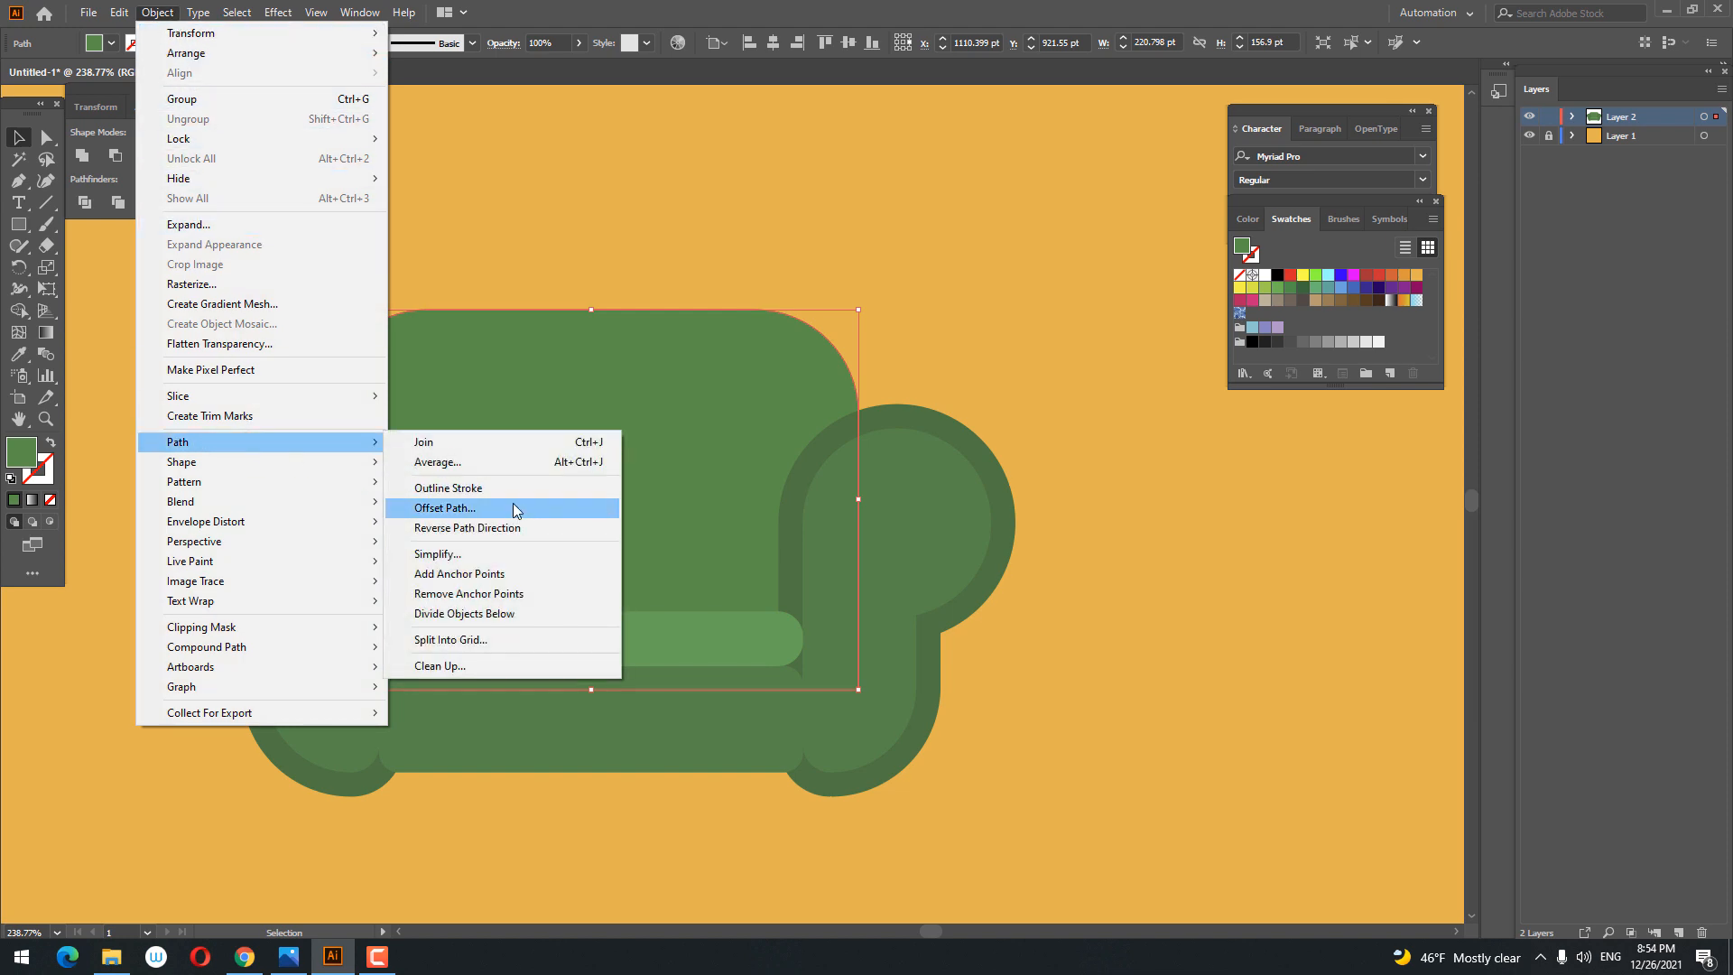
left_click(519, 507)
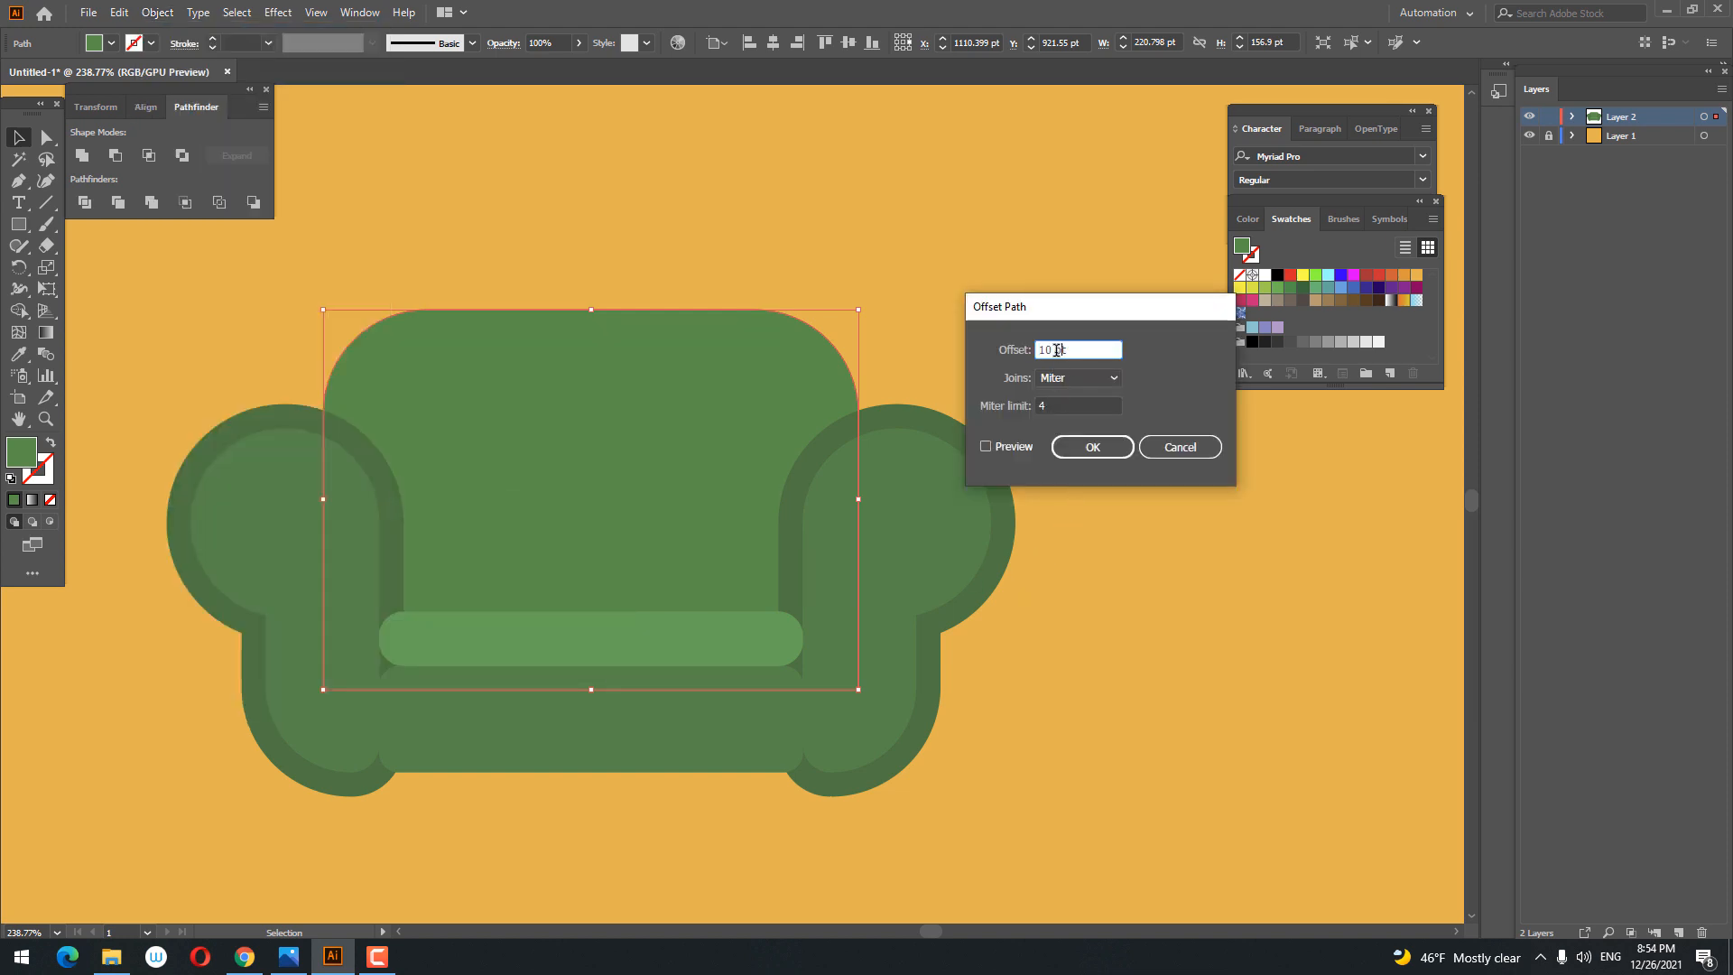
type("-")
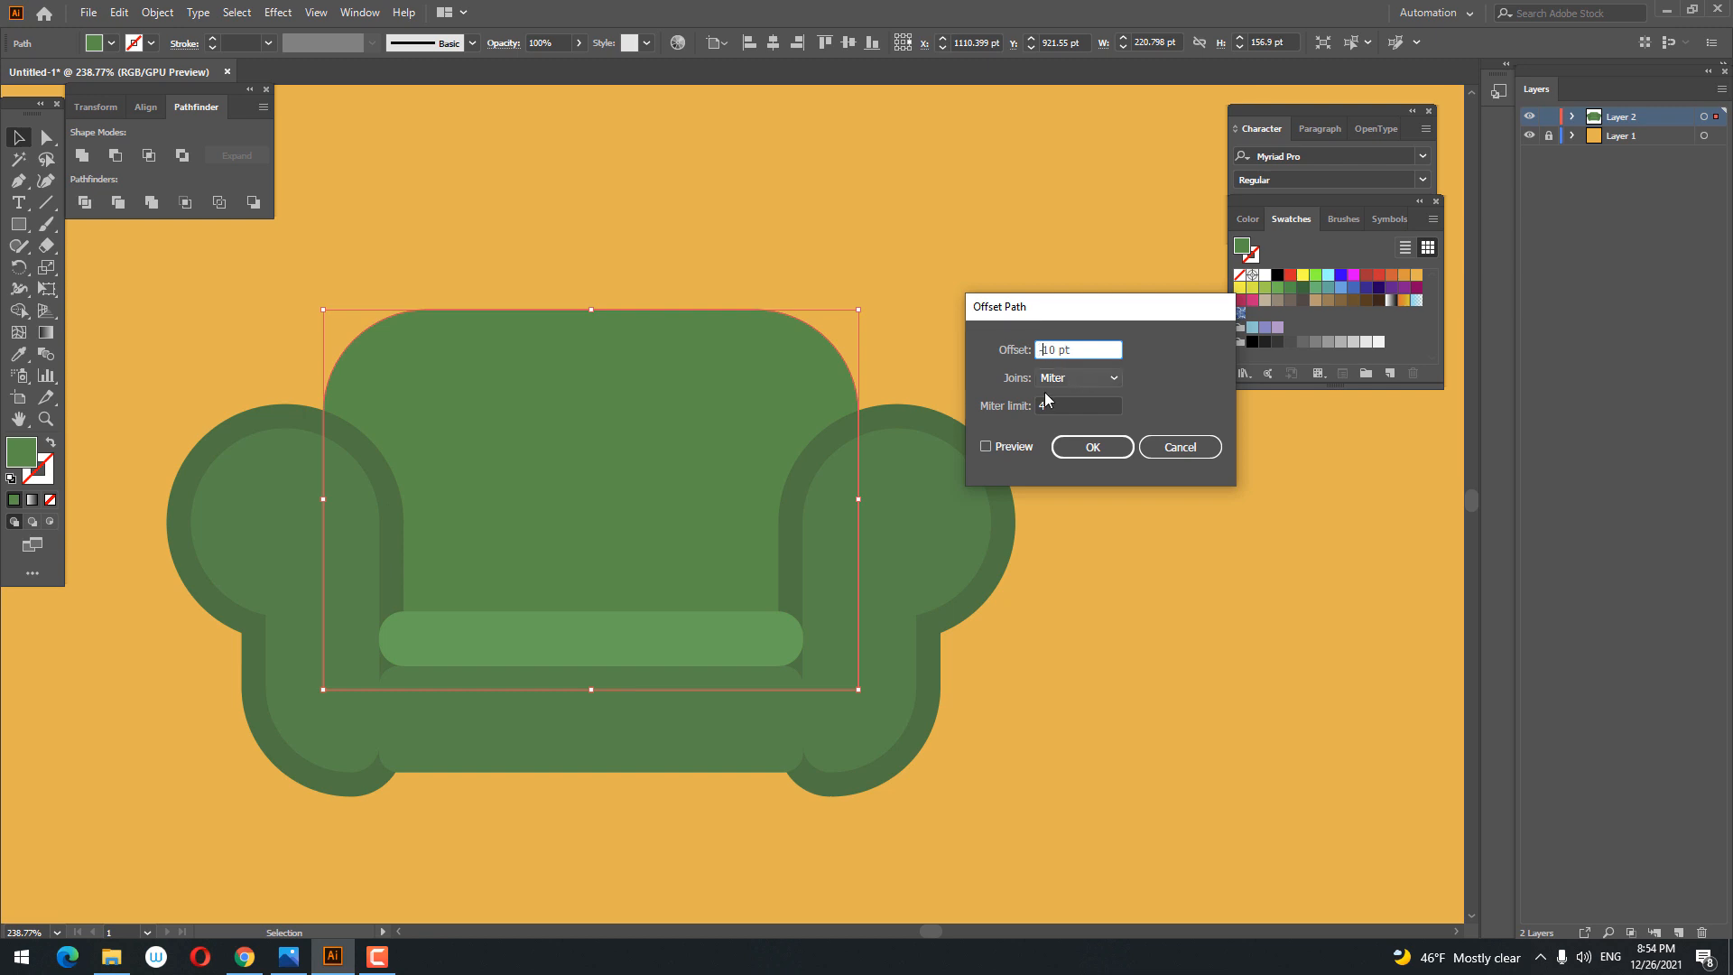
left_click(1006, 443)
left_click(1065, 446)
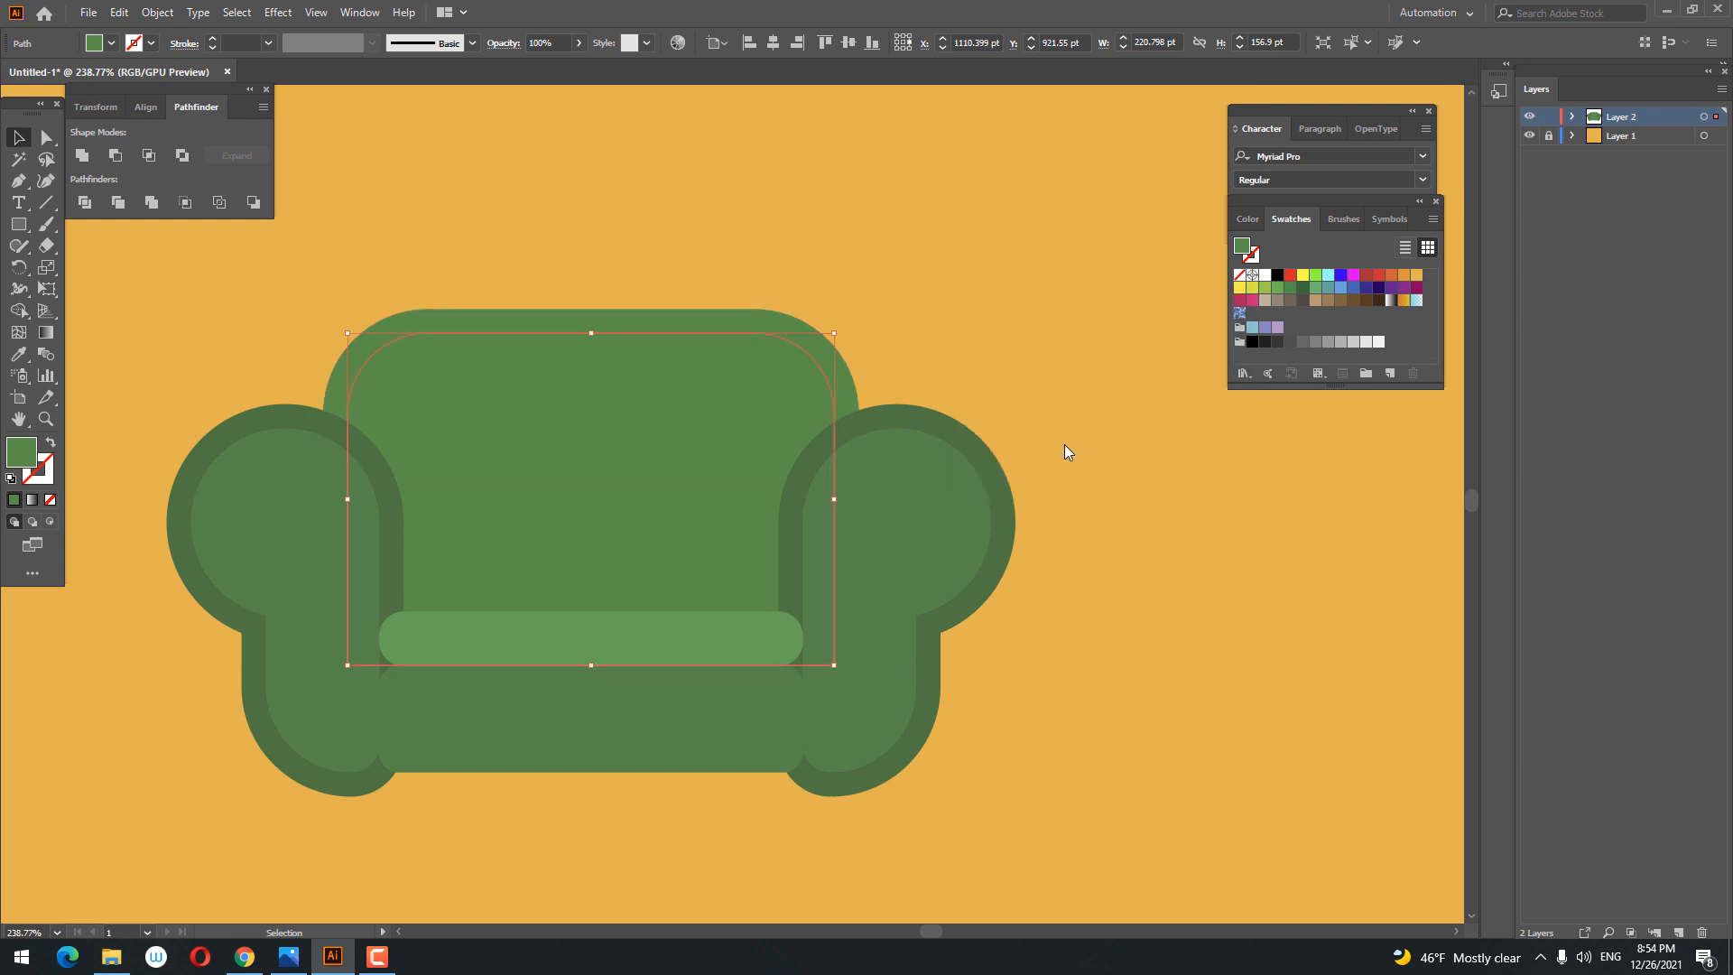
Step: Fill the outer backrest shape with the dark green sampled from the armrest shadow
left_click(18, 356)
left_click(306, 418)
key("z")
left_click_drag(388, 419, 369, 494)
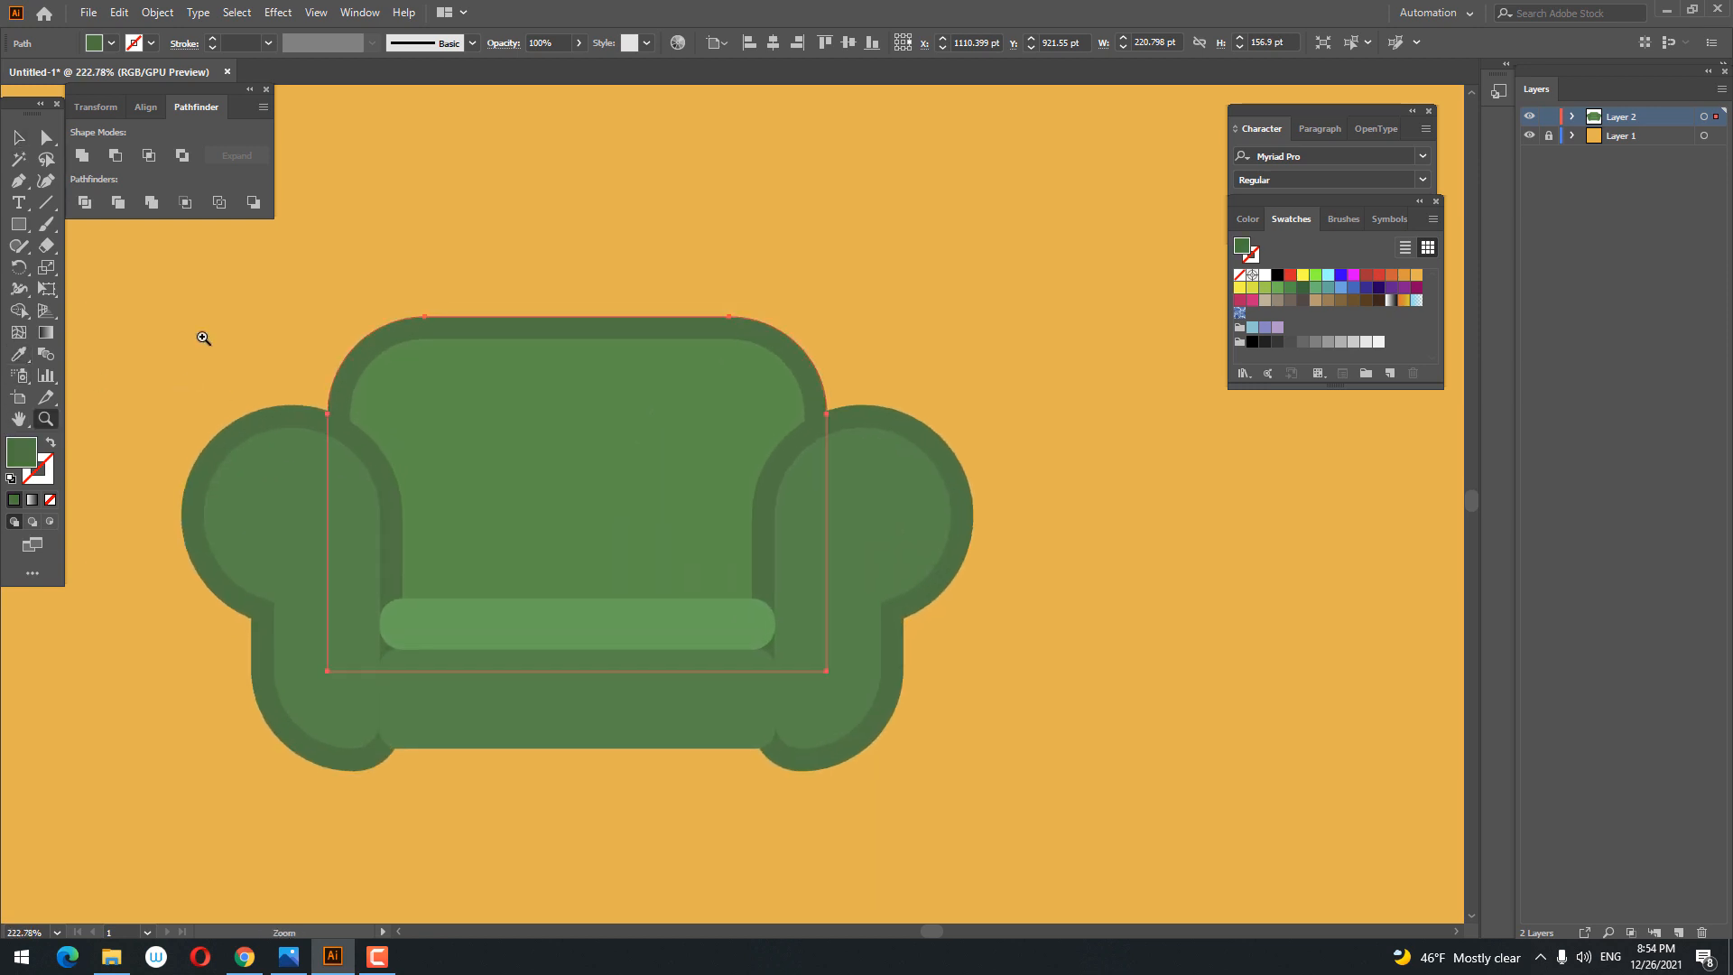
Step: Try to divide the outer backrest with the armrest silhouettes and send the divided group to the back
left_click(18, 137)
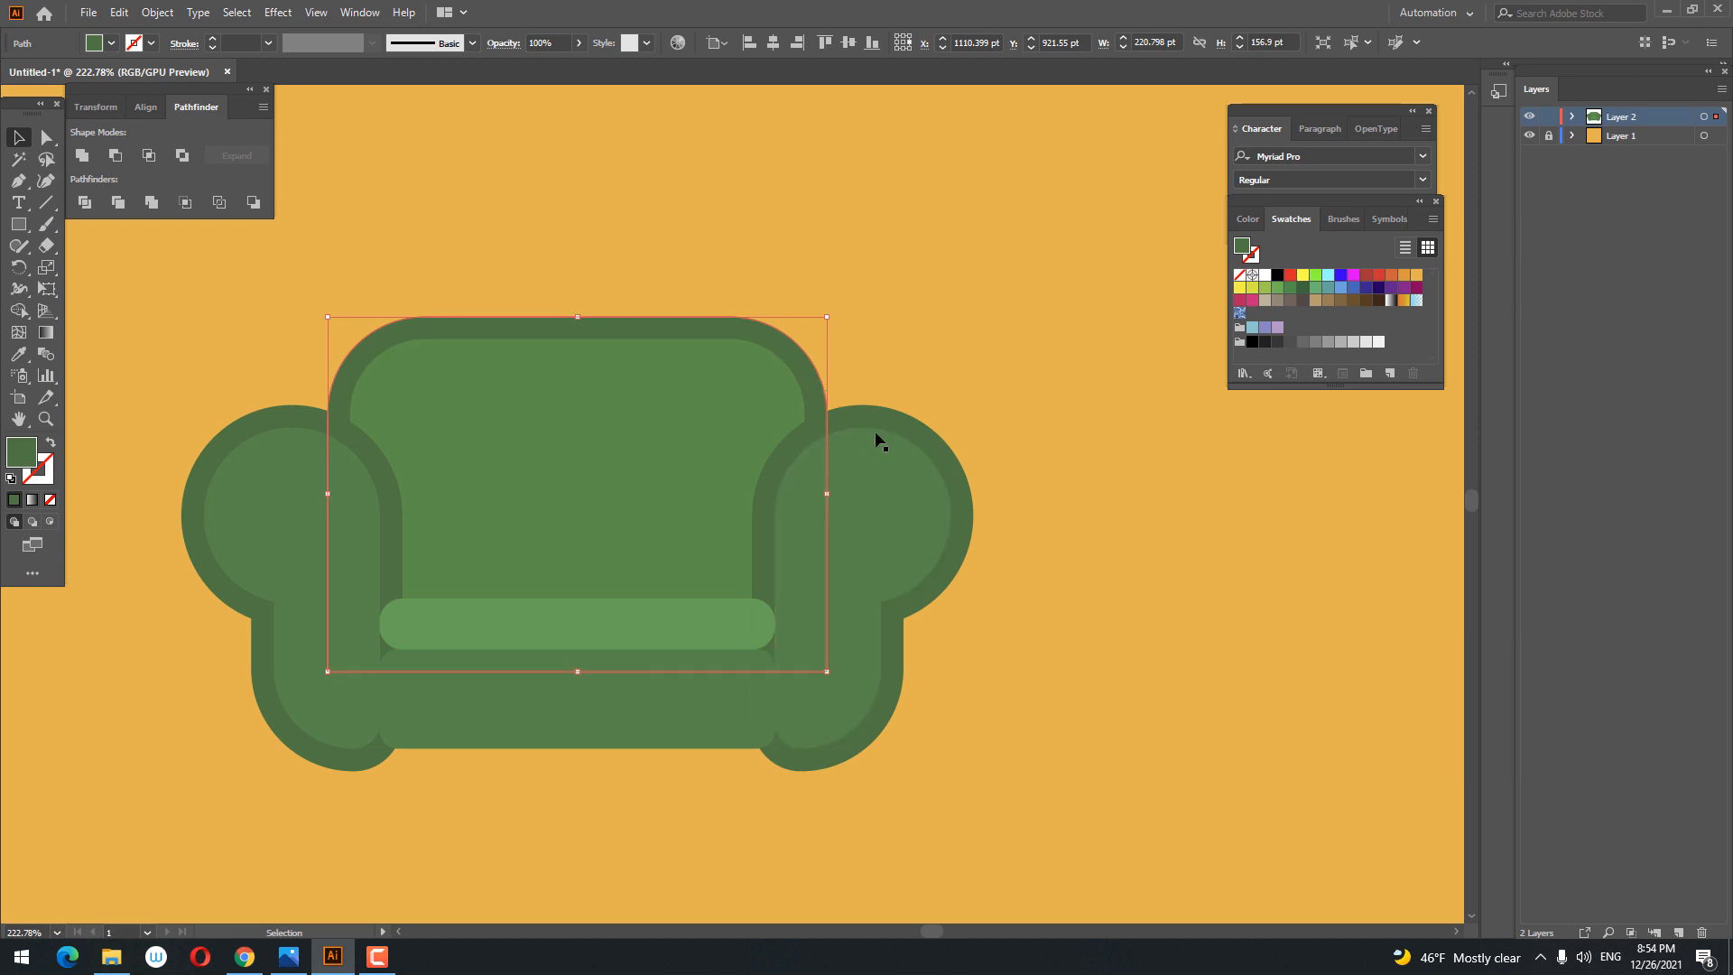
left_click(928, 436, "shift")
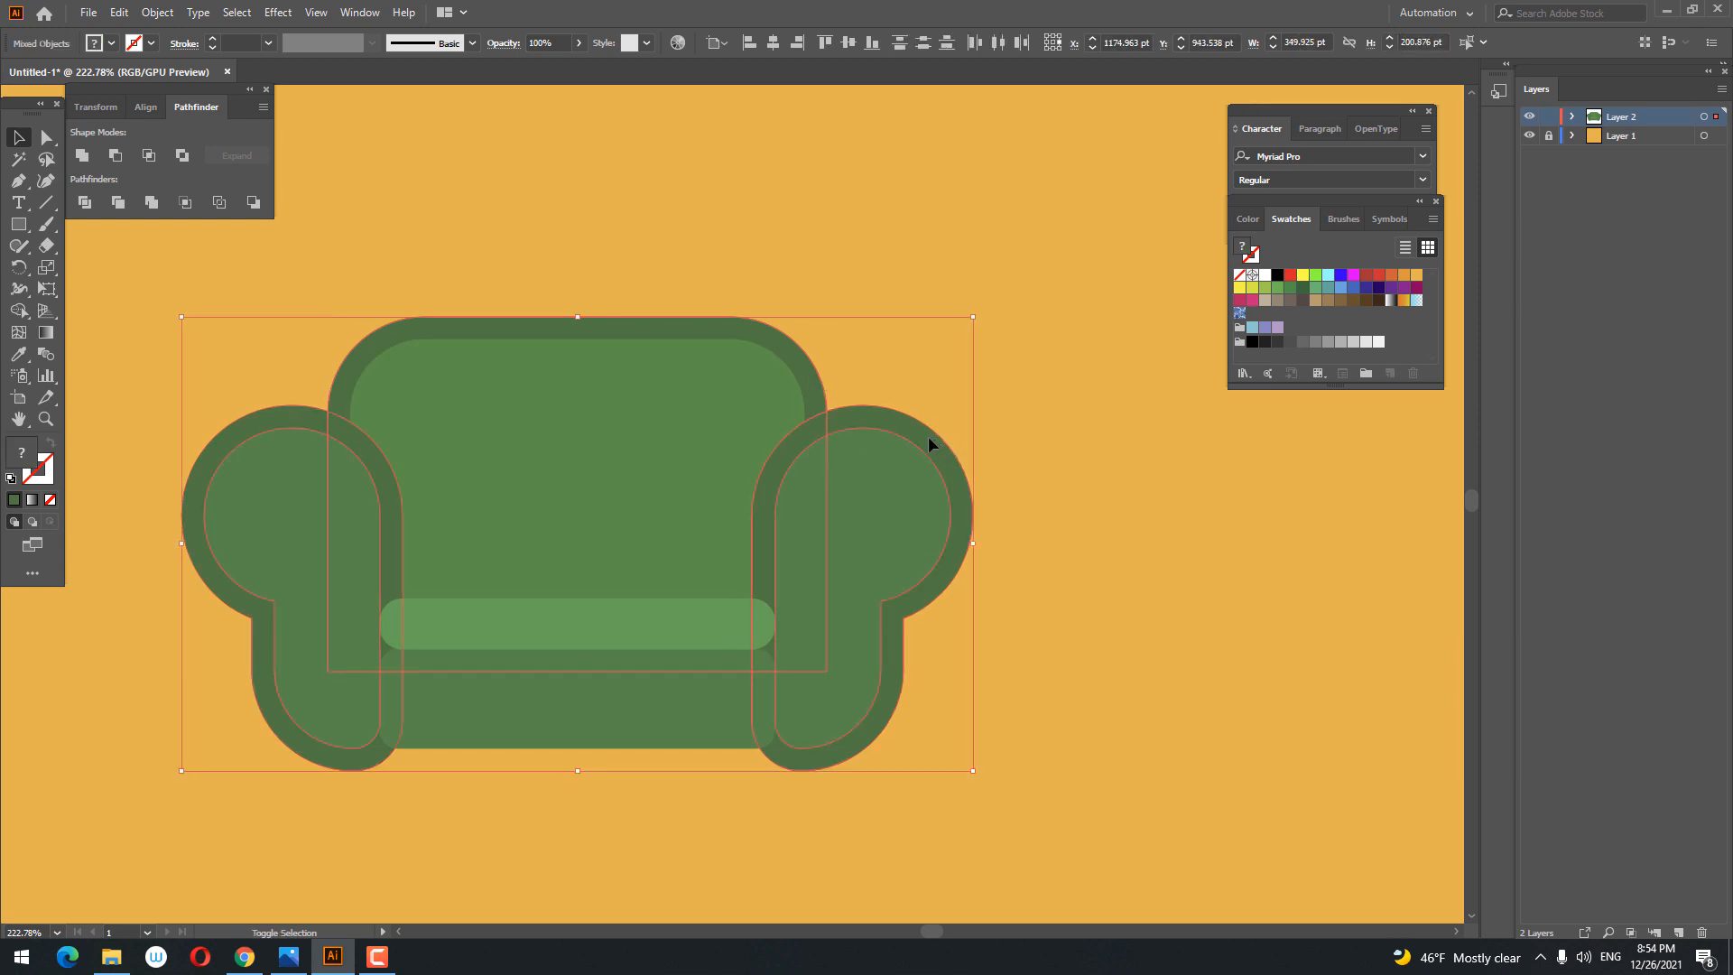
left_click(84, 202)
right_click(804, 368)
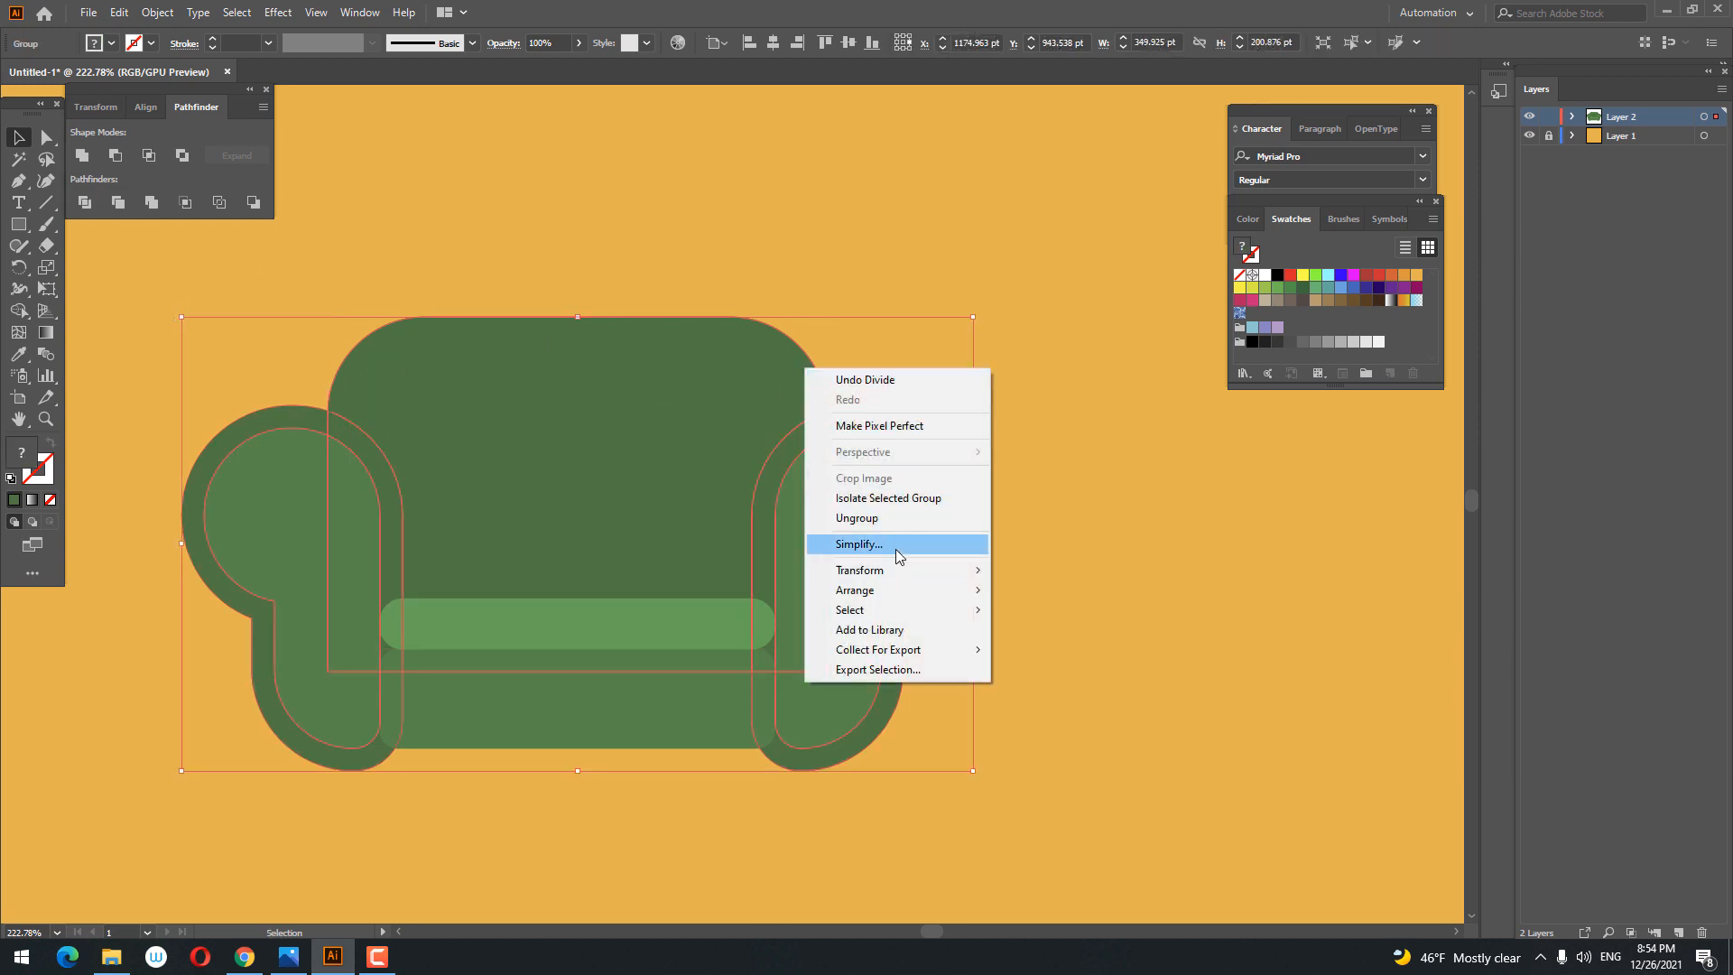
mouse_move(894, 590)
left_click(1061, 652)
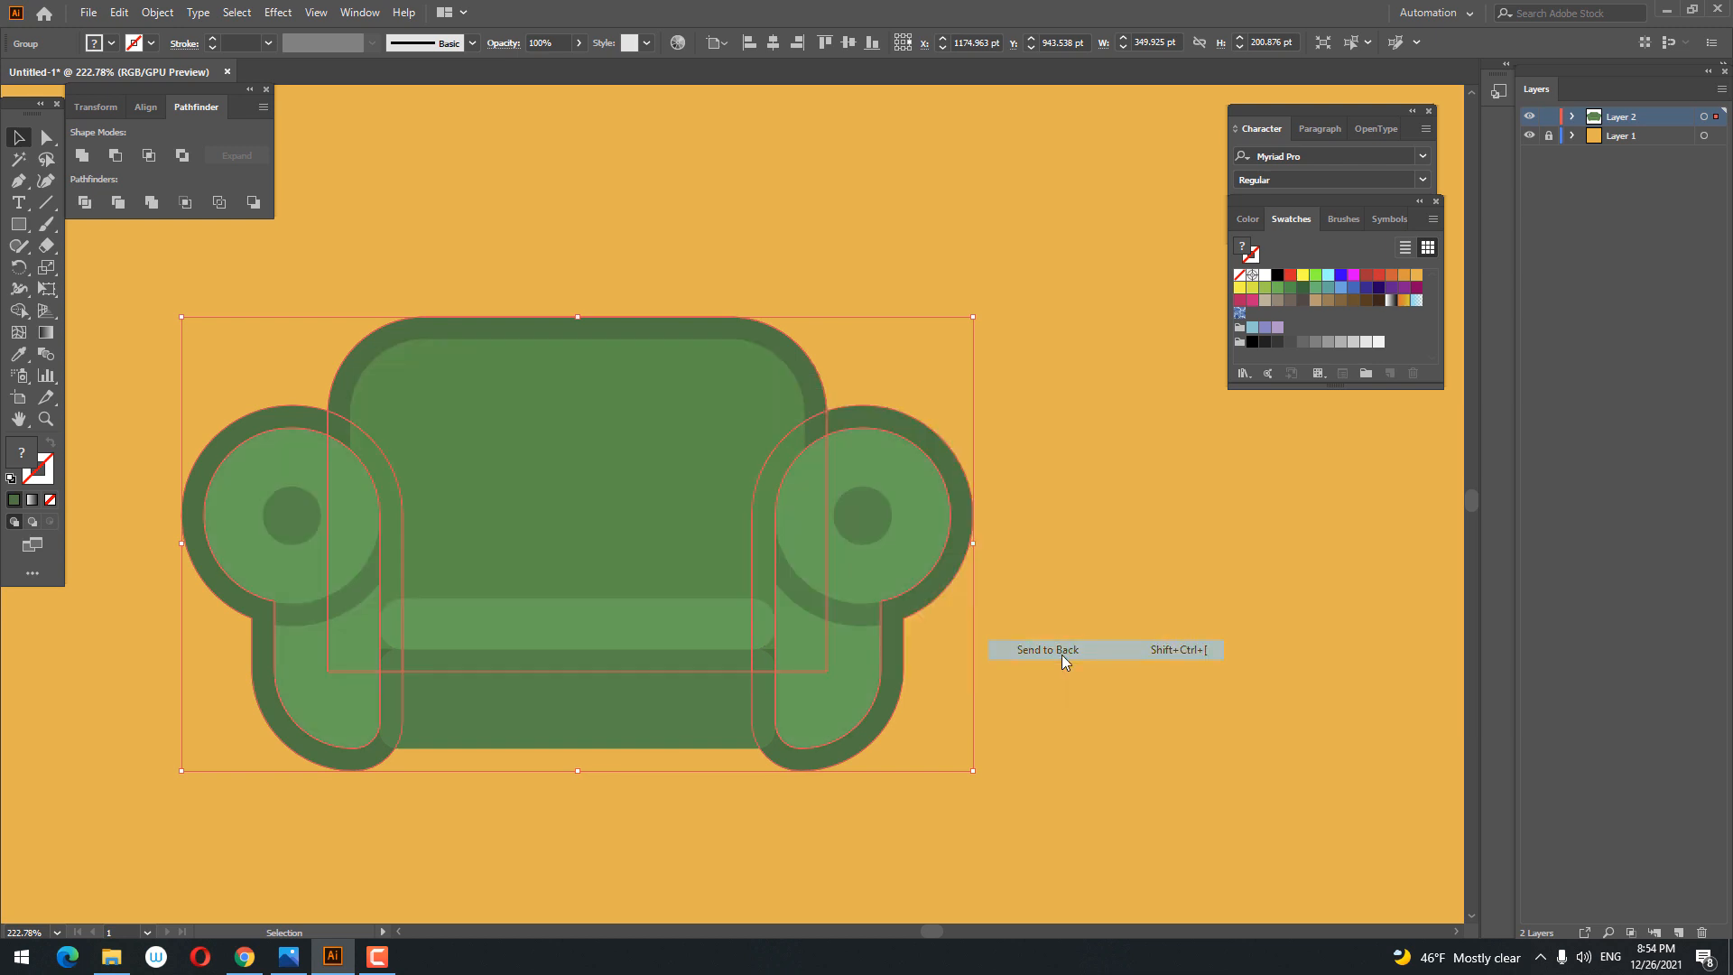
left_click(1113, 658)
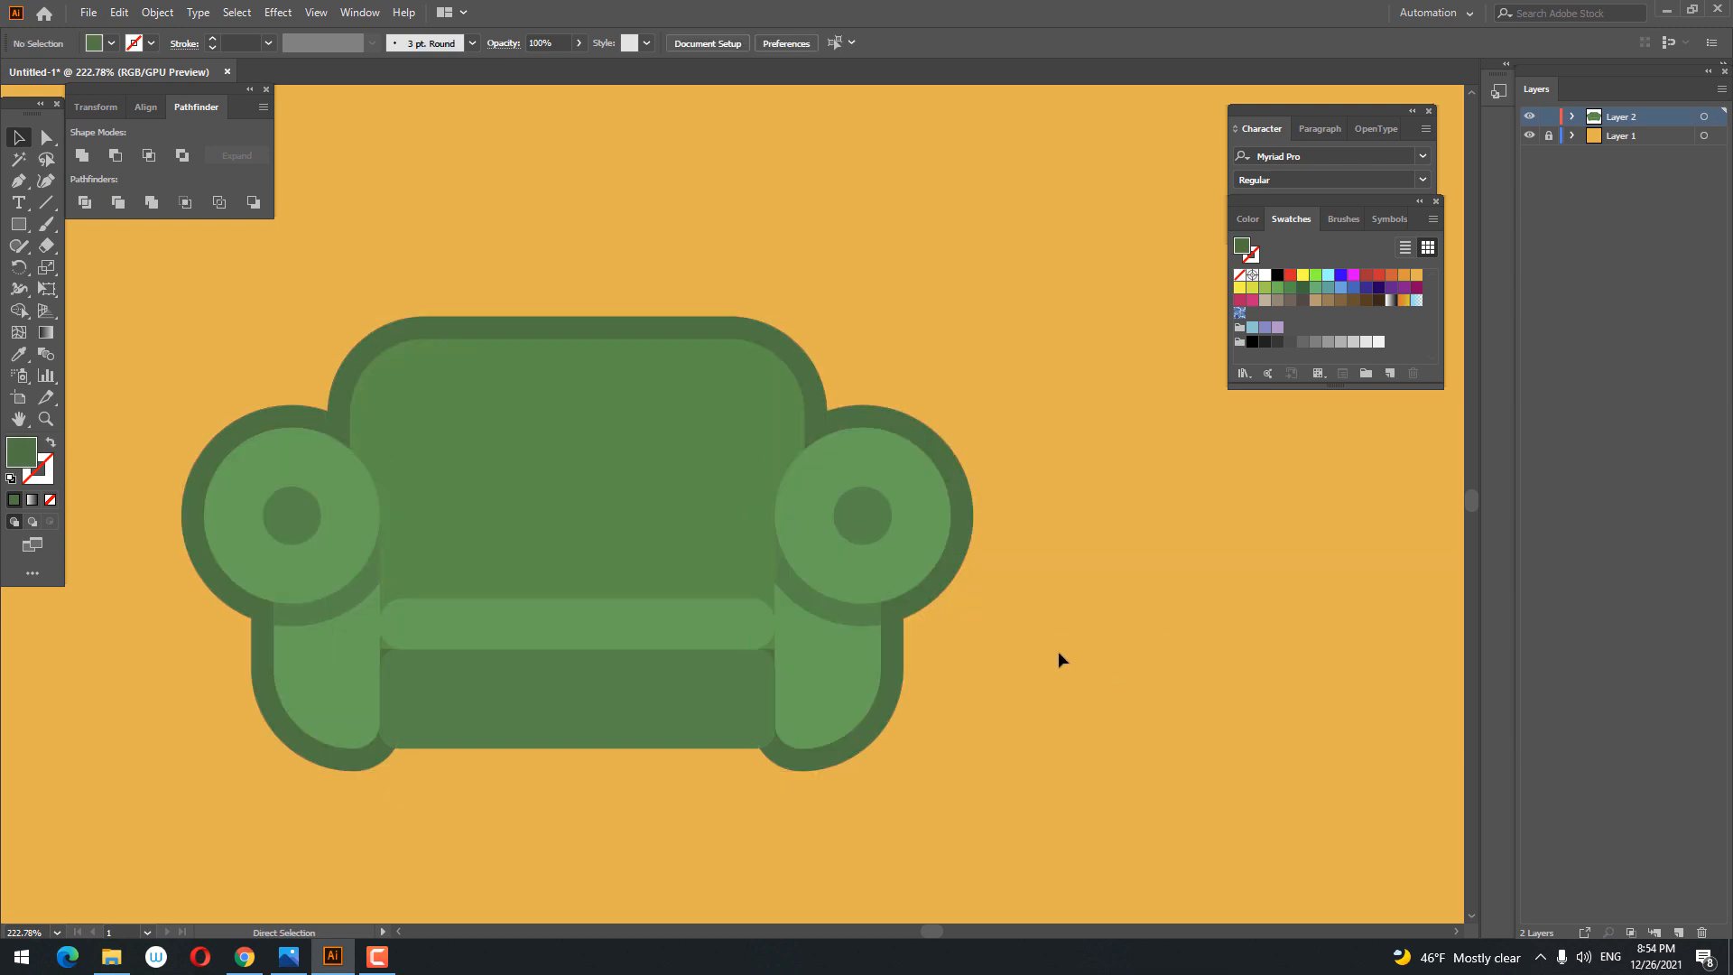
key("ctrl+z")
key("ctrl+z")
Step: Select the inner and outer backrest shapes with the armrest silhouettes and split them with the Divide pathfinder
left_click(1058, 621)
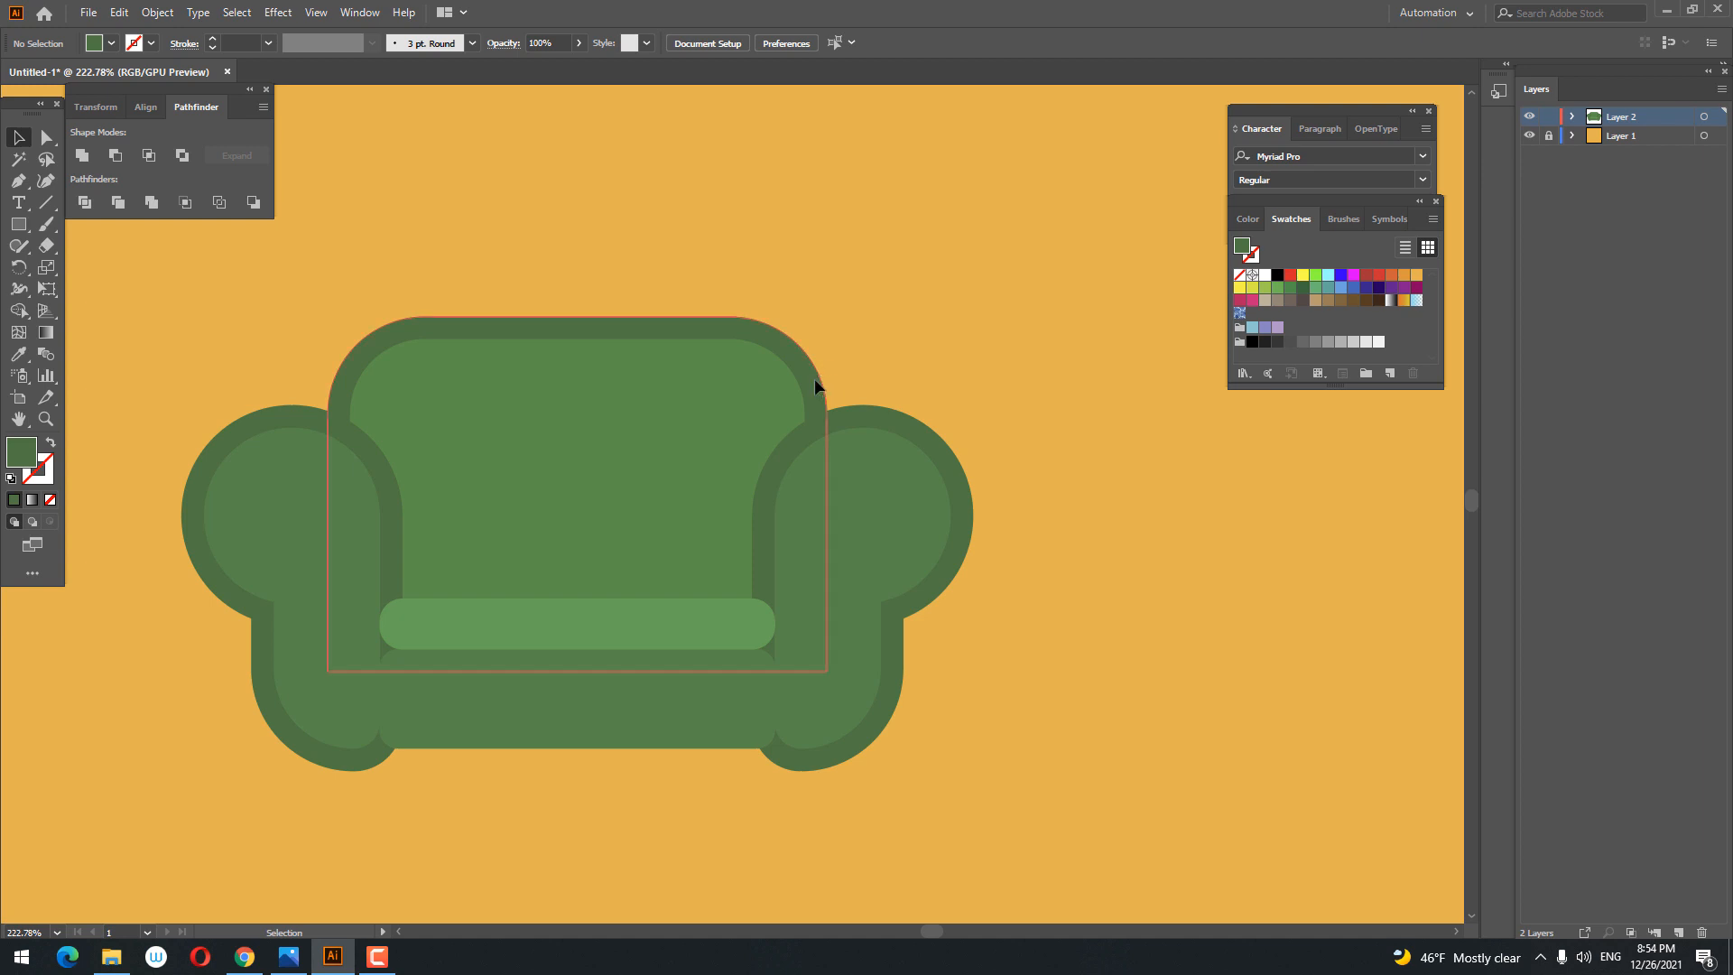
left_click(815, 386)
left_click(888, 421)
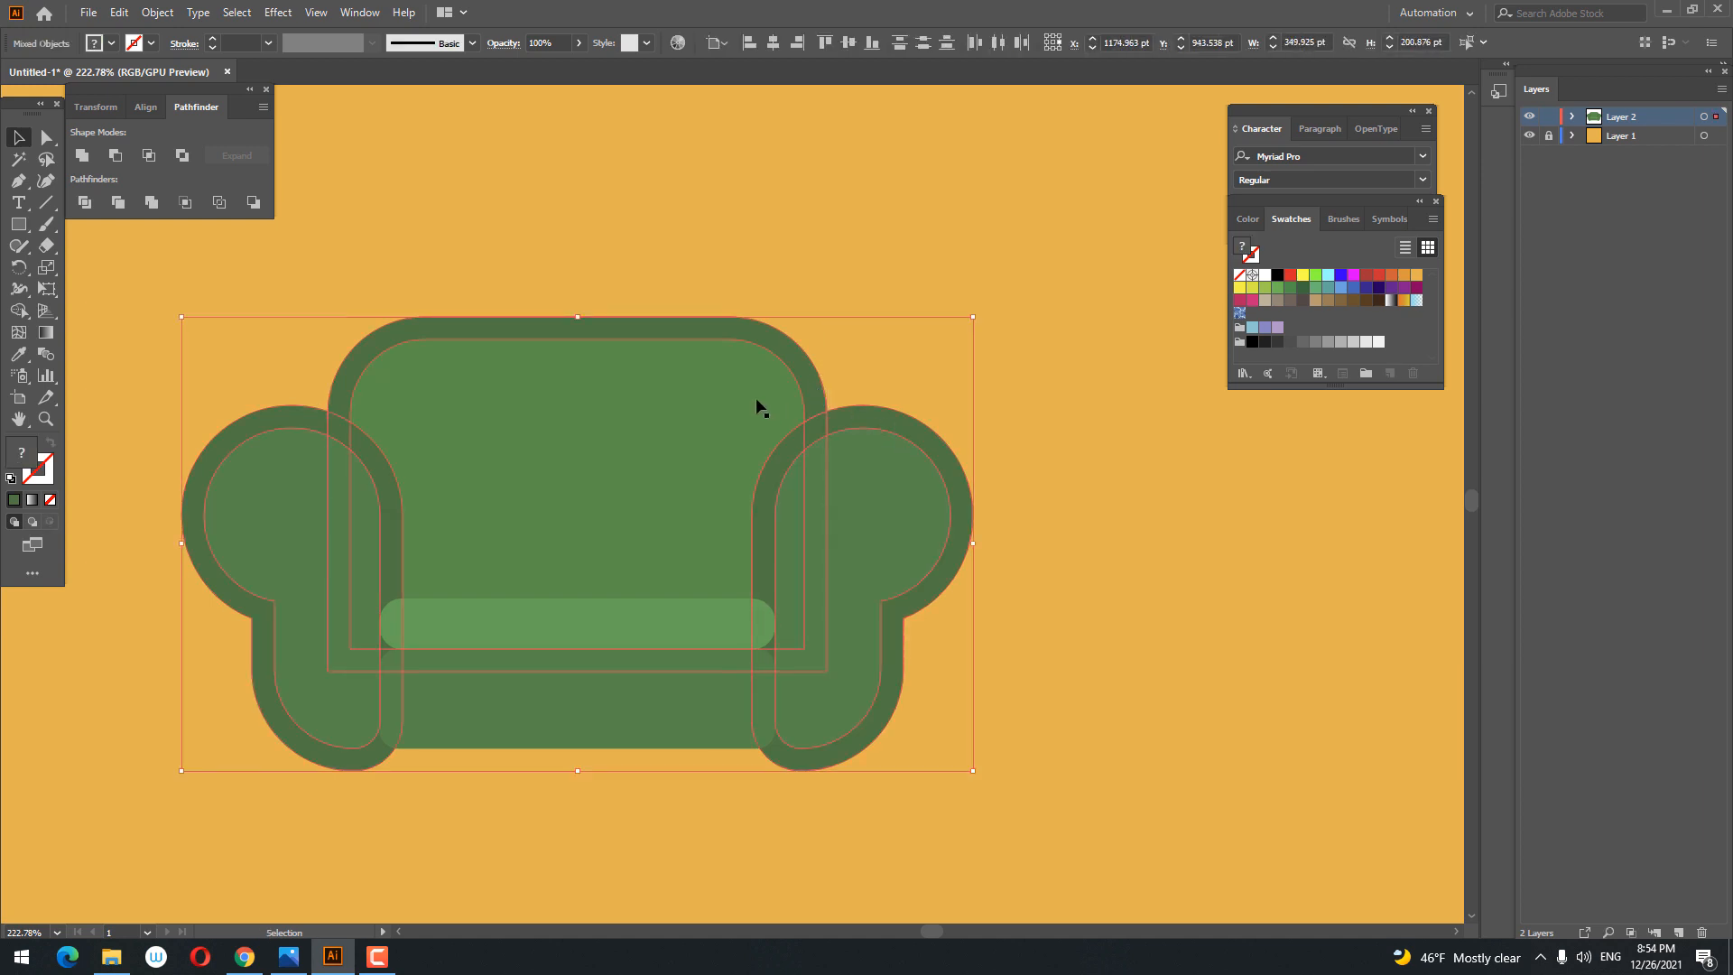
left_click(758, 403)
left_click(852, 417, "shift")
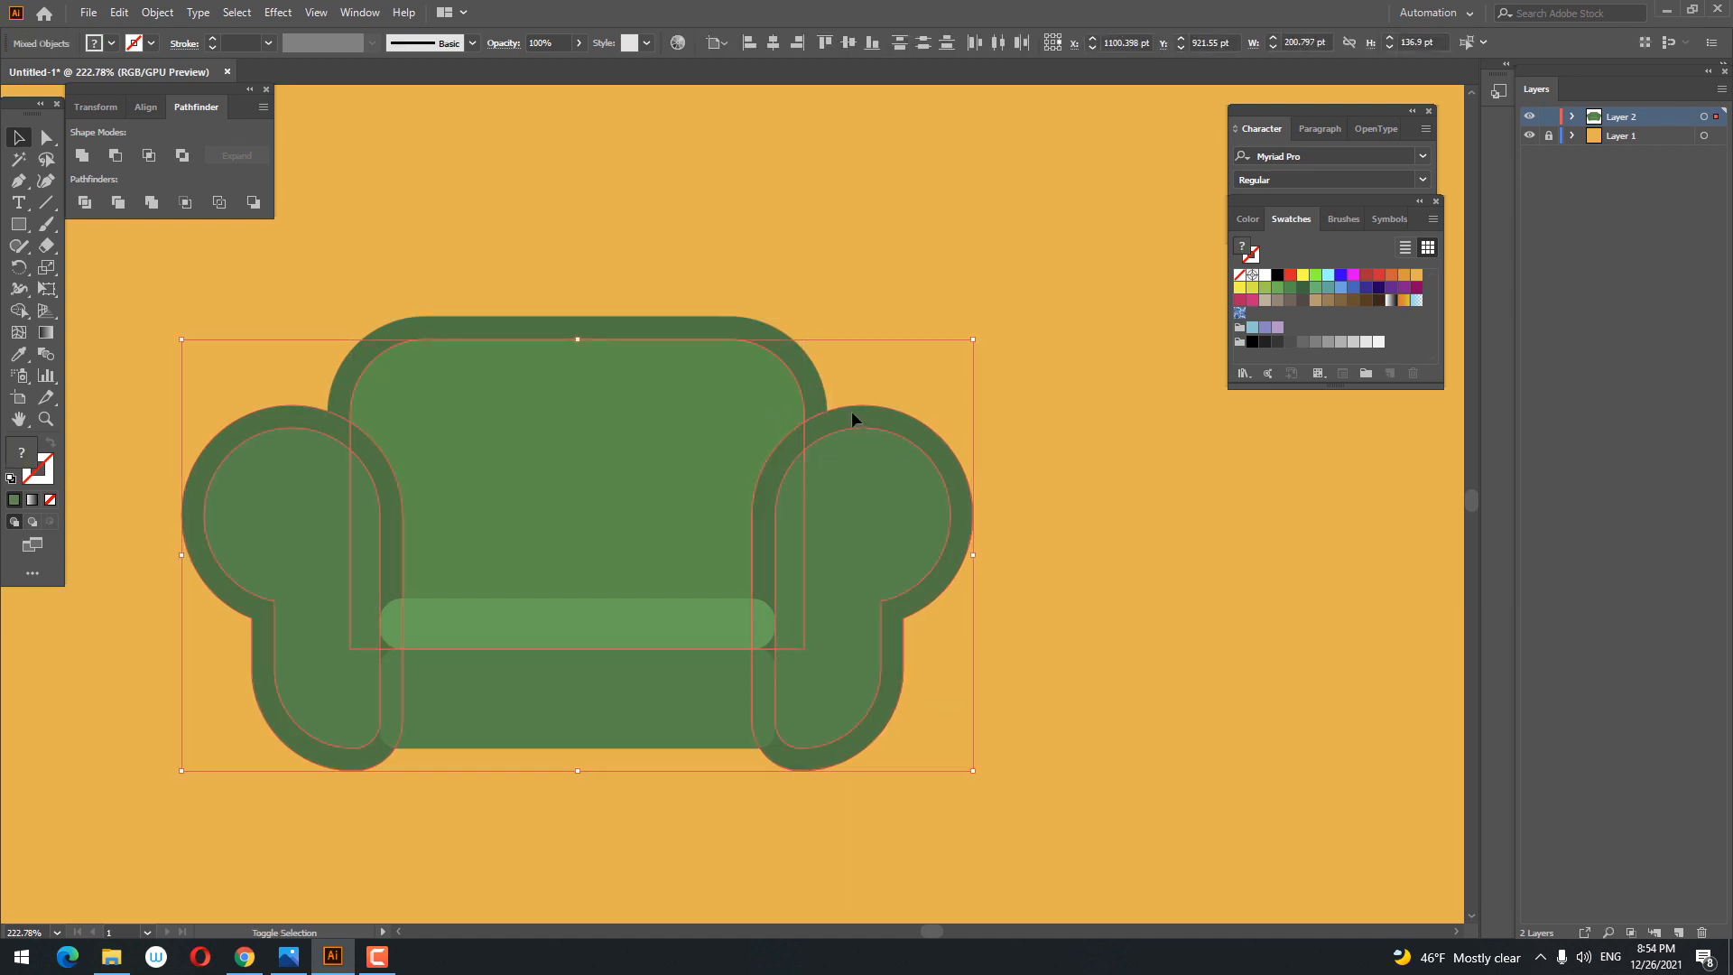
left_click(807, 376, "shift")
left_click(84, 202)
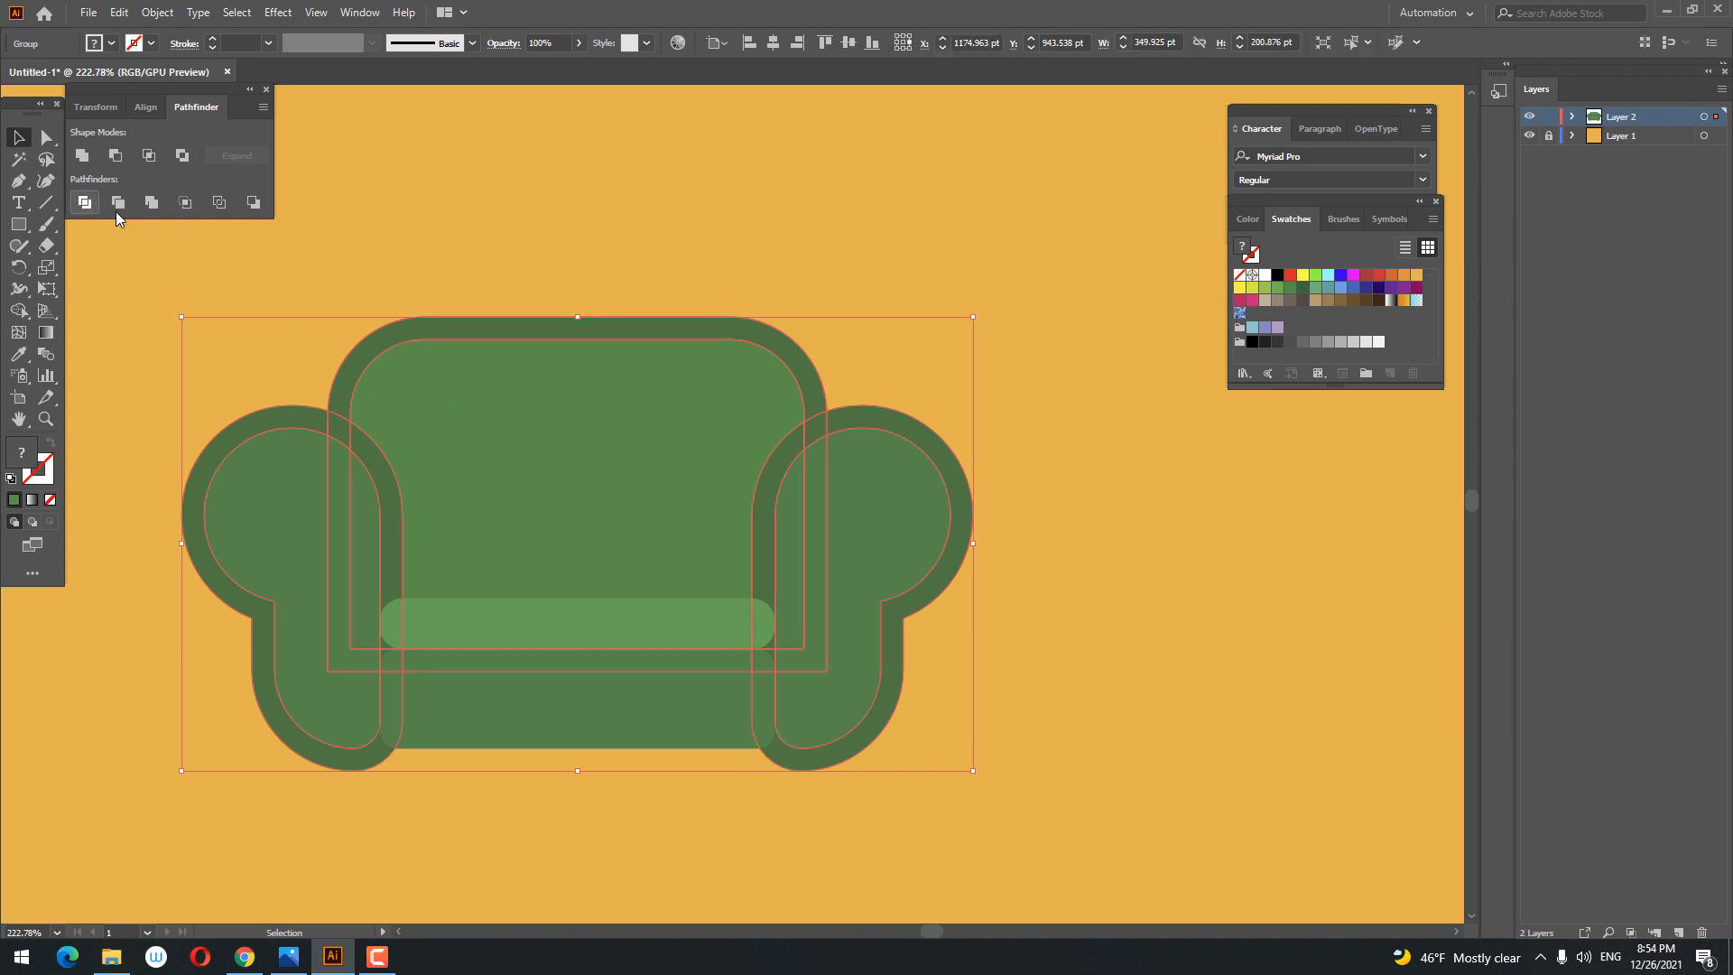
Step: Isolate the divided group and remove the dark armrest outline pieces that lie outside the backrest
double_click(859, 417)
left_click(785, 437)
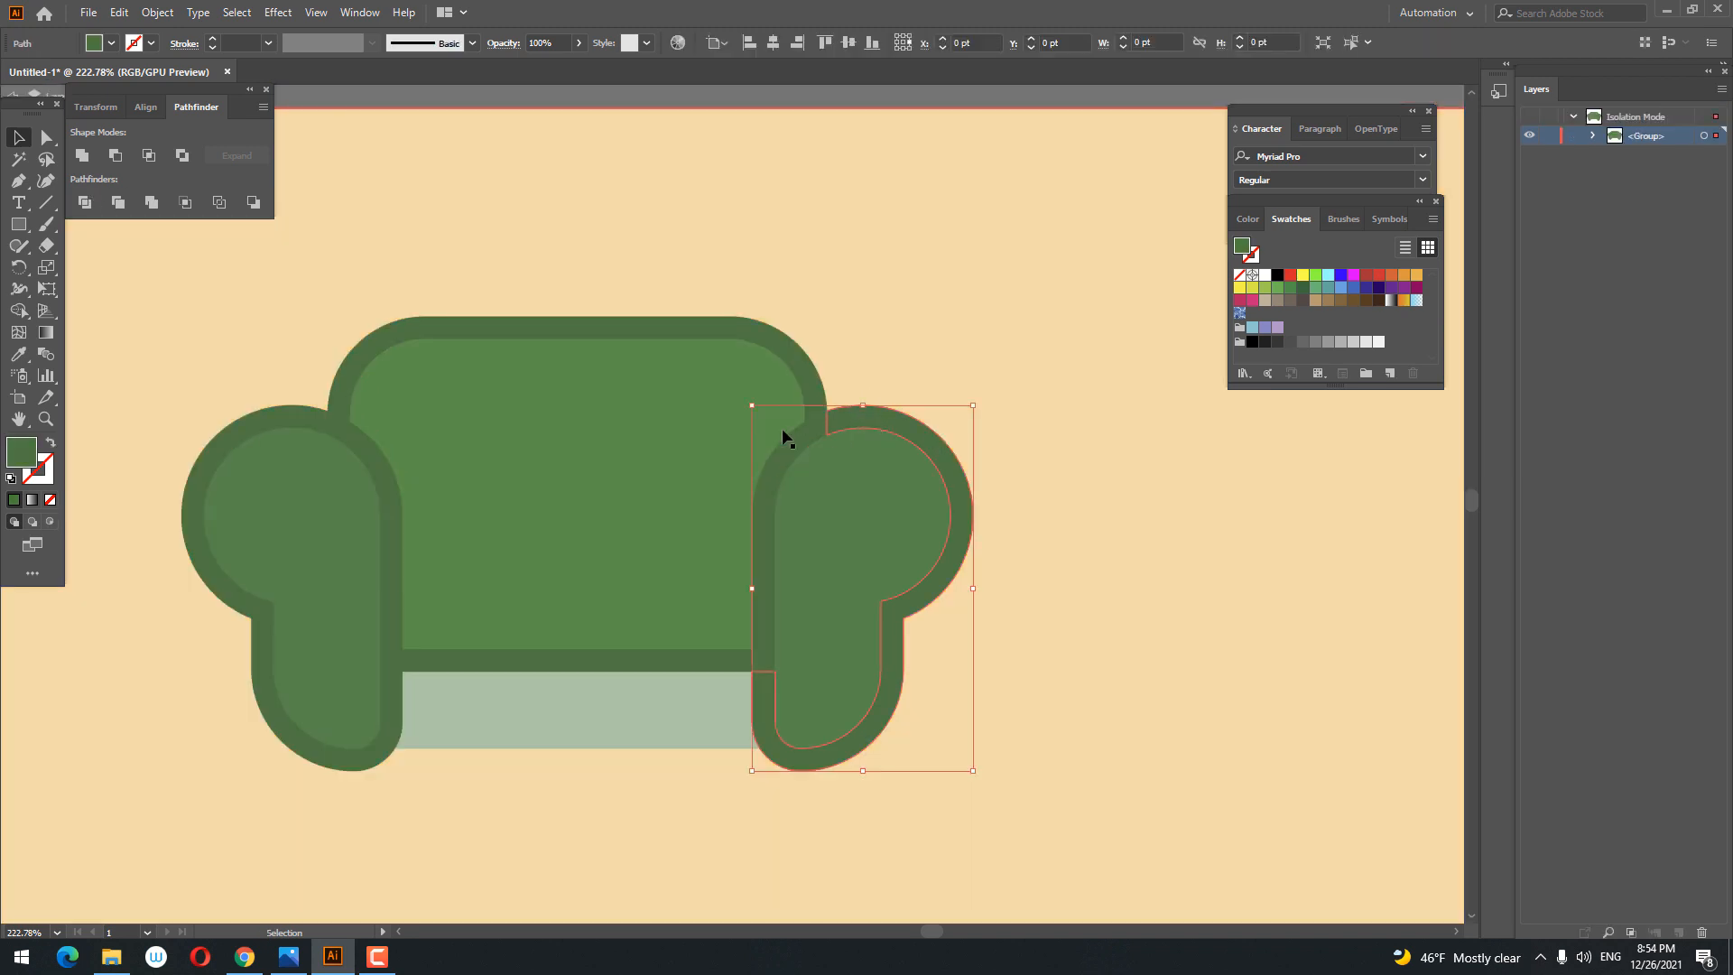
left_click(219, 448, "shift")
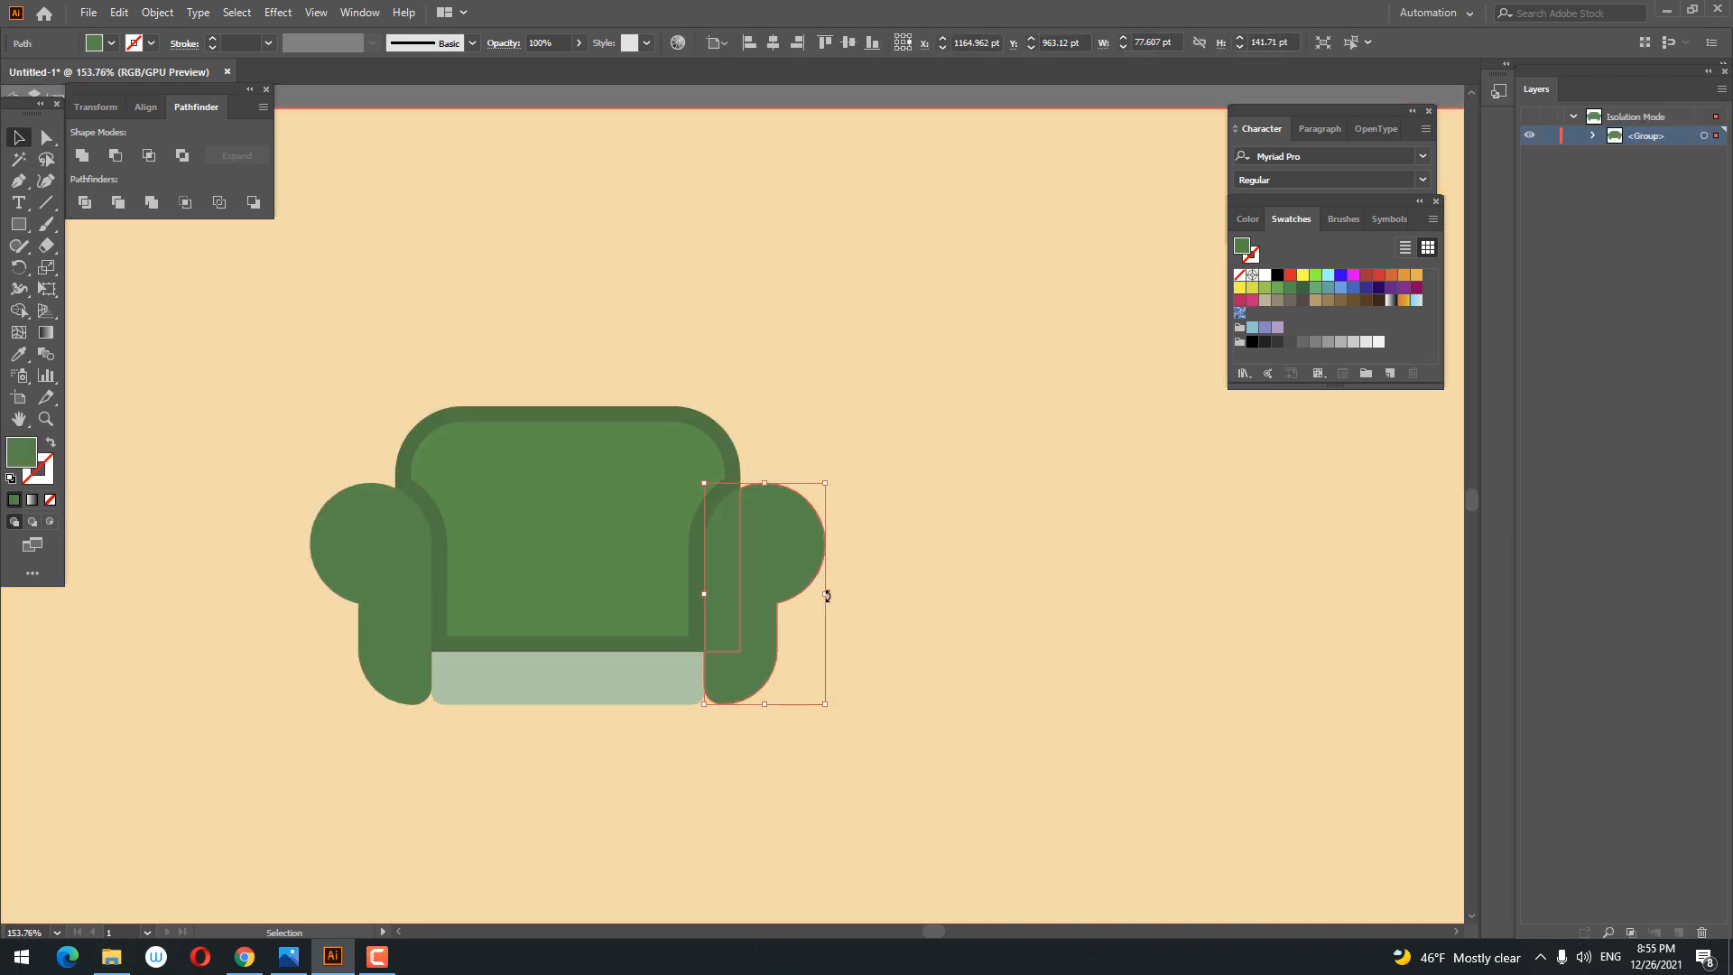
Step: Delete the remaining divided pieces covering both armrests and exit isolation mode
key("Delete")
left_click(738, 565)
key("Delete")
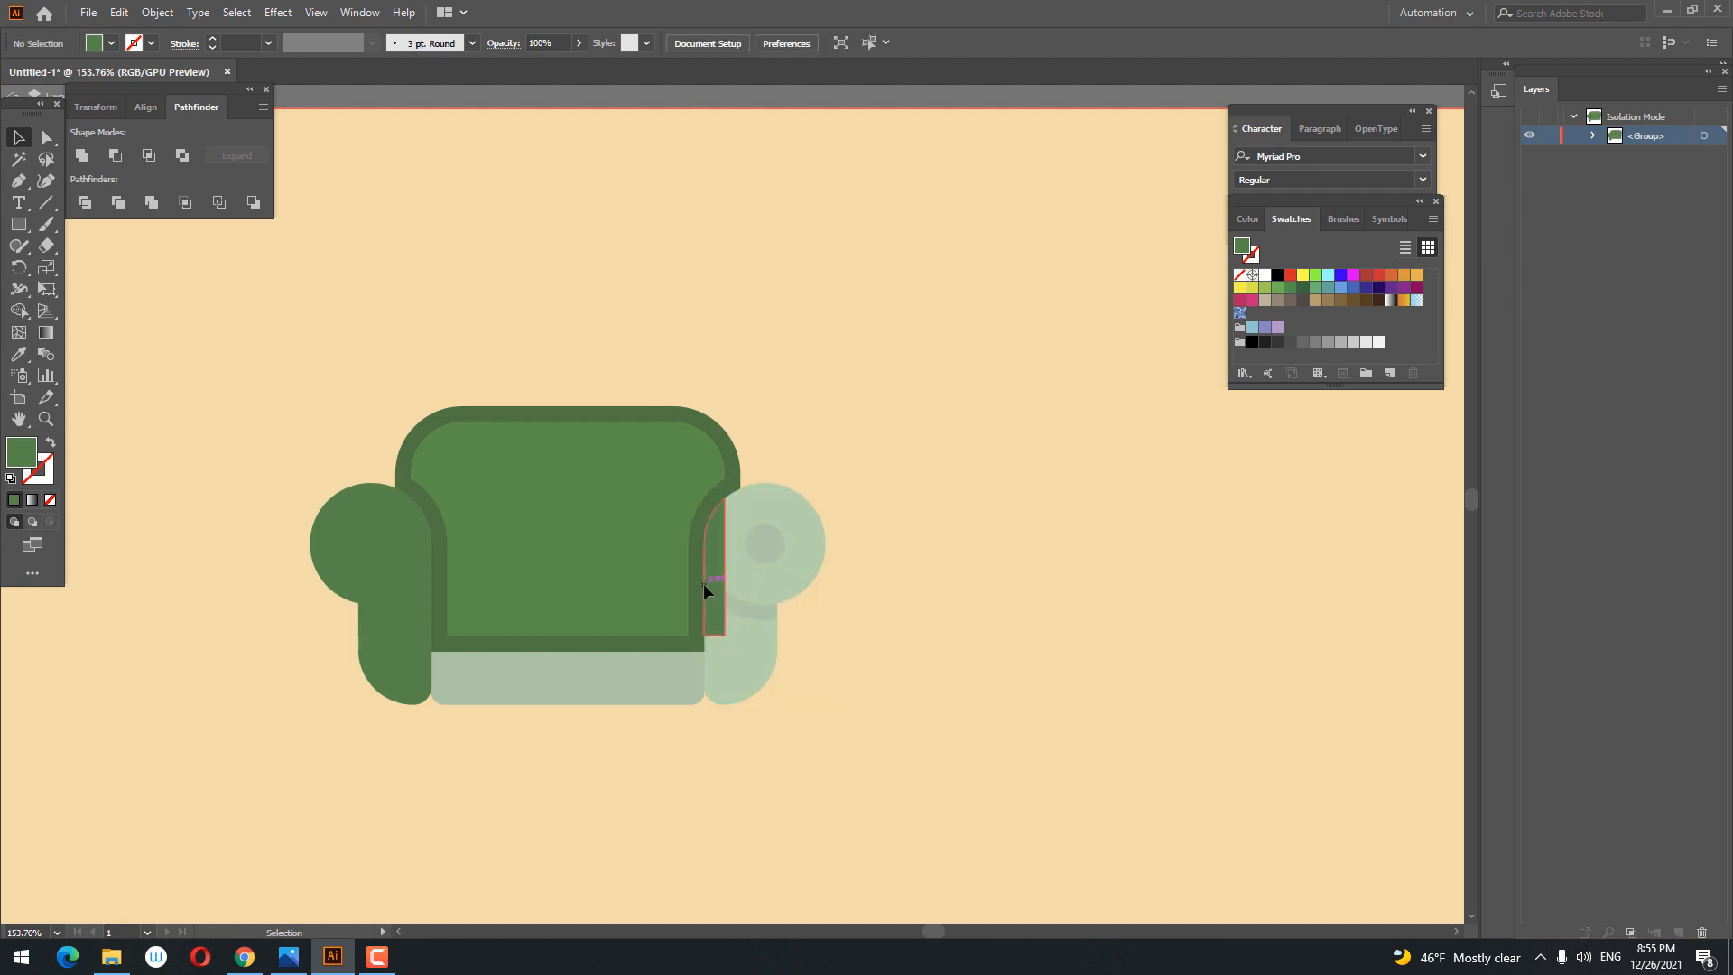
left_click(703, 585)
key("Delete")
left_click(360, 527)
key("Delete")
left_click(402, 555)
key("Delete")
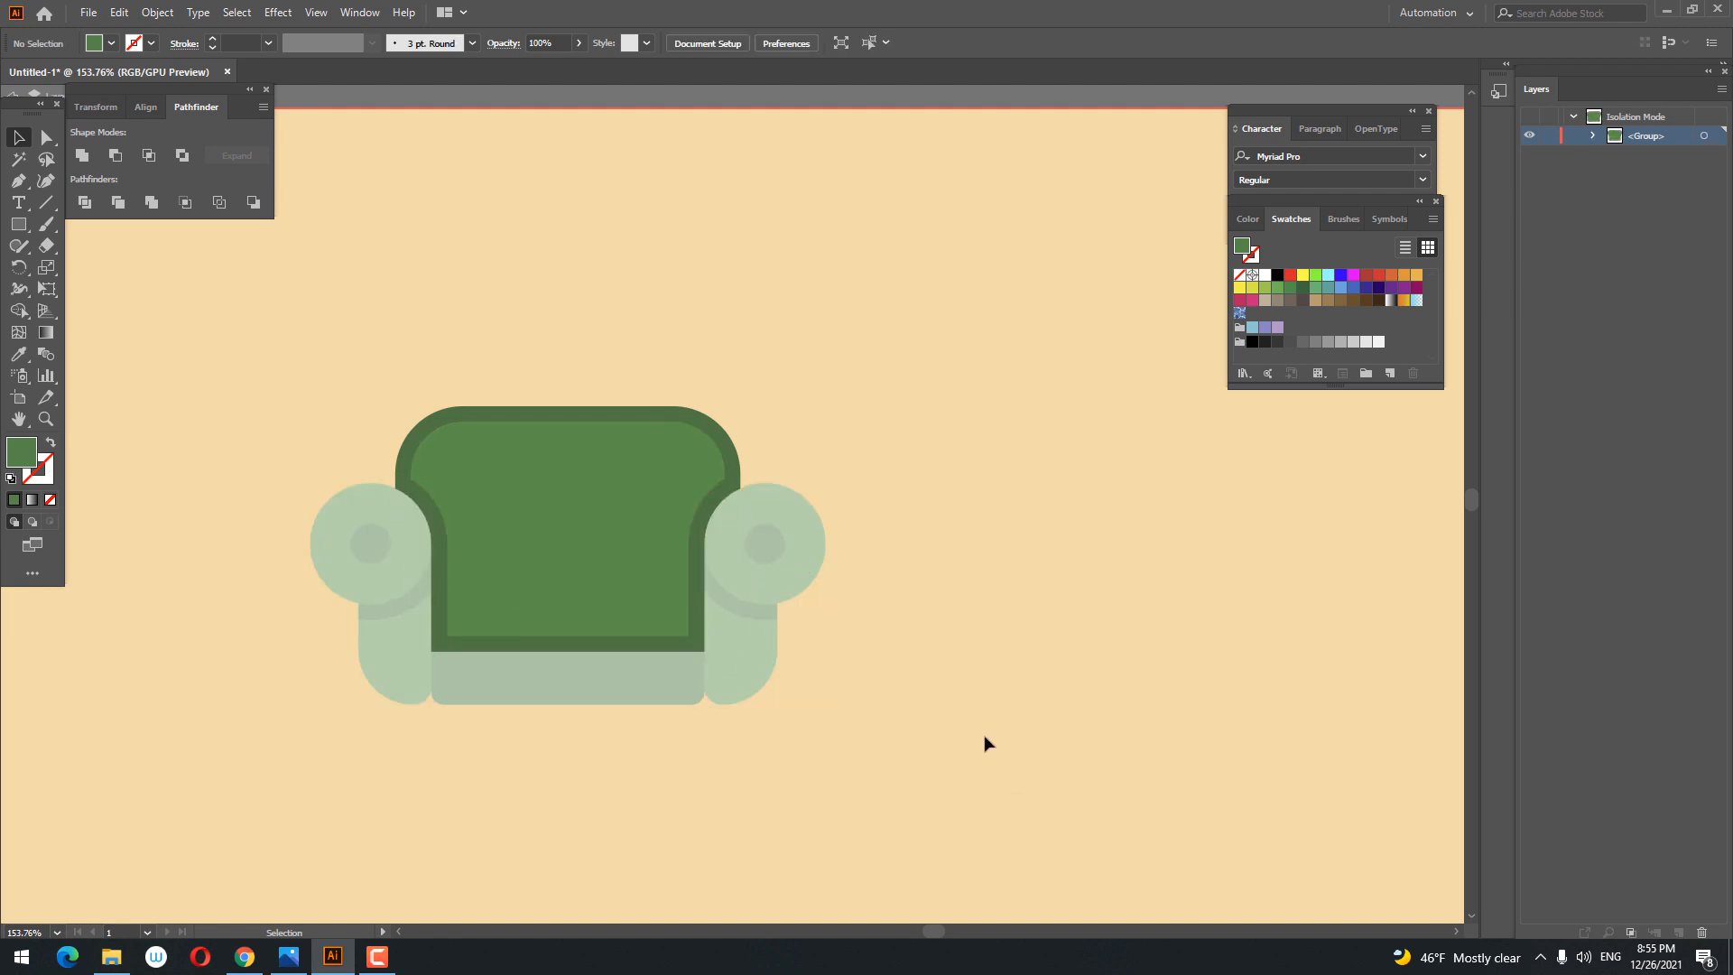
double_click(985, 736)
Step: Draw a vertical rectangle about 3 pt wide and 8.6 pt high on the backrest, filled with the backrest border's dark green
key("z")
left_click_drag(795, 570, 869, 611)
left_click_drag(632, 580, 801, 627)
left_click_drag(801, 627, 849, 638)
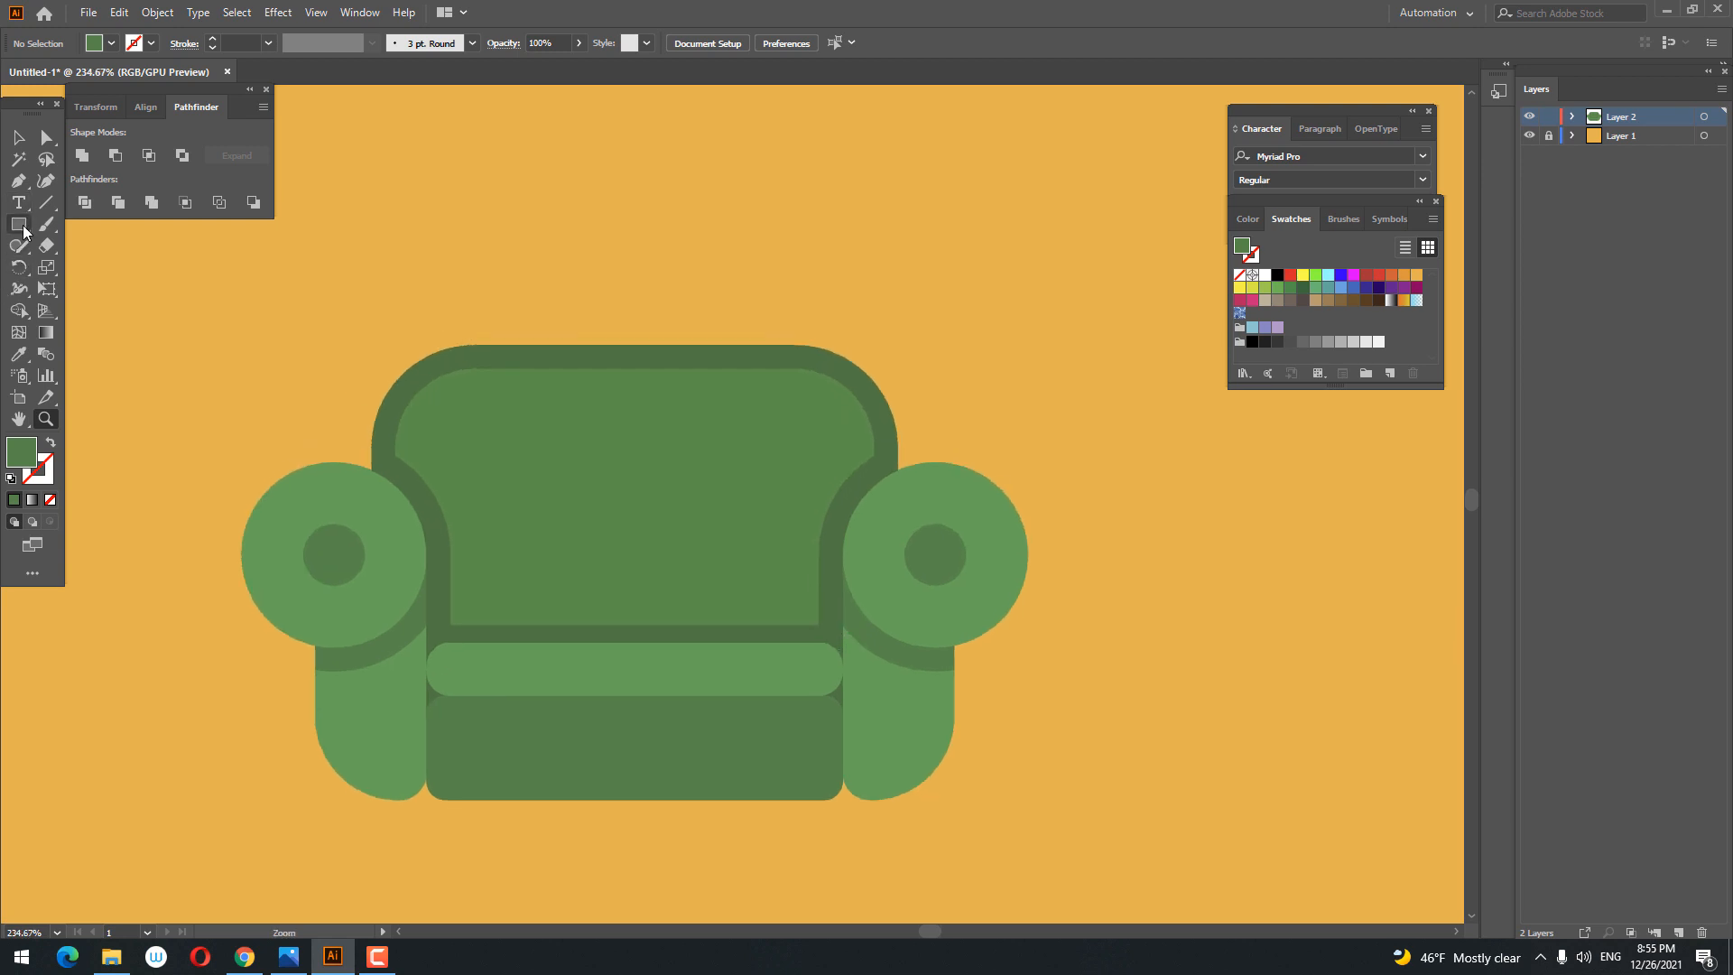
mouse_move(531, 444)
left_mouse_down()
mouse_move(593, 528)
mouse_move(655, 566)
left_mouse_up()
key("z")
left_click_drag(427, 422, 439, 481)
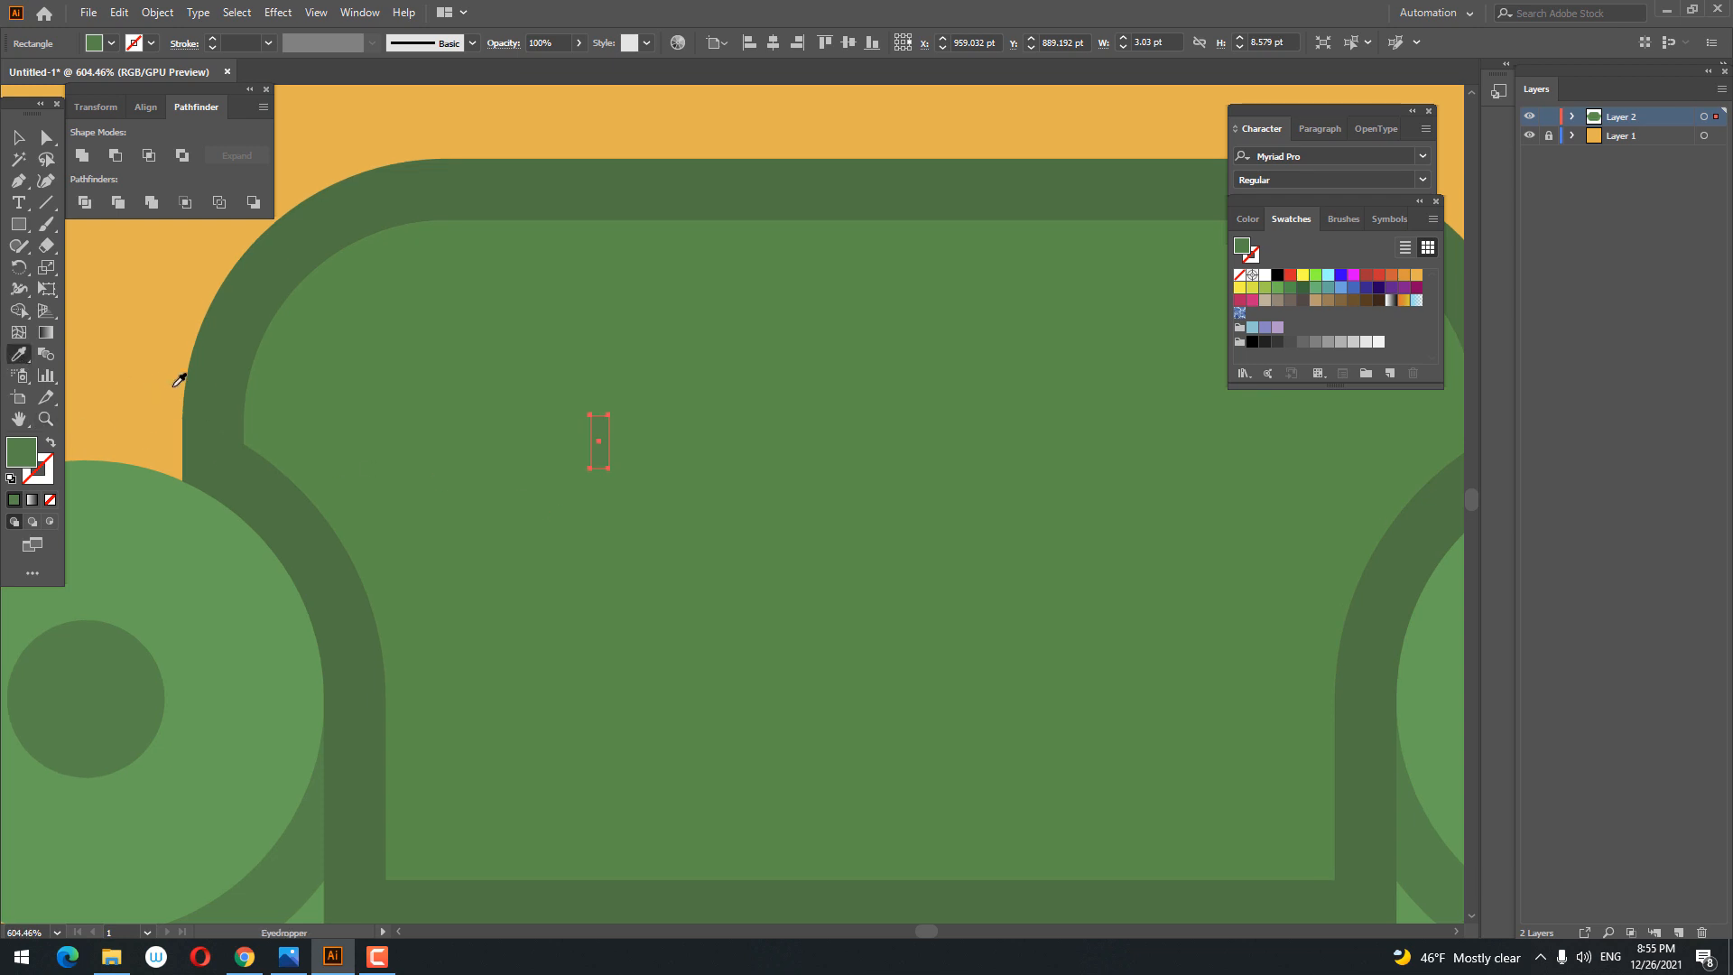
left_click_drag(448, 371, 478, 388)
Step: Fully round the rectangle's corners at about 9.47 pt height, and convert it to a plain path with Unite
left_click(46, 138)
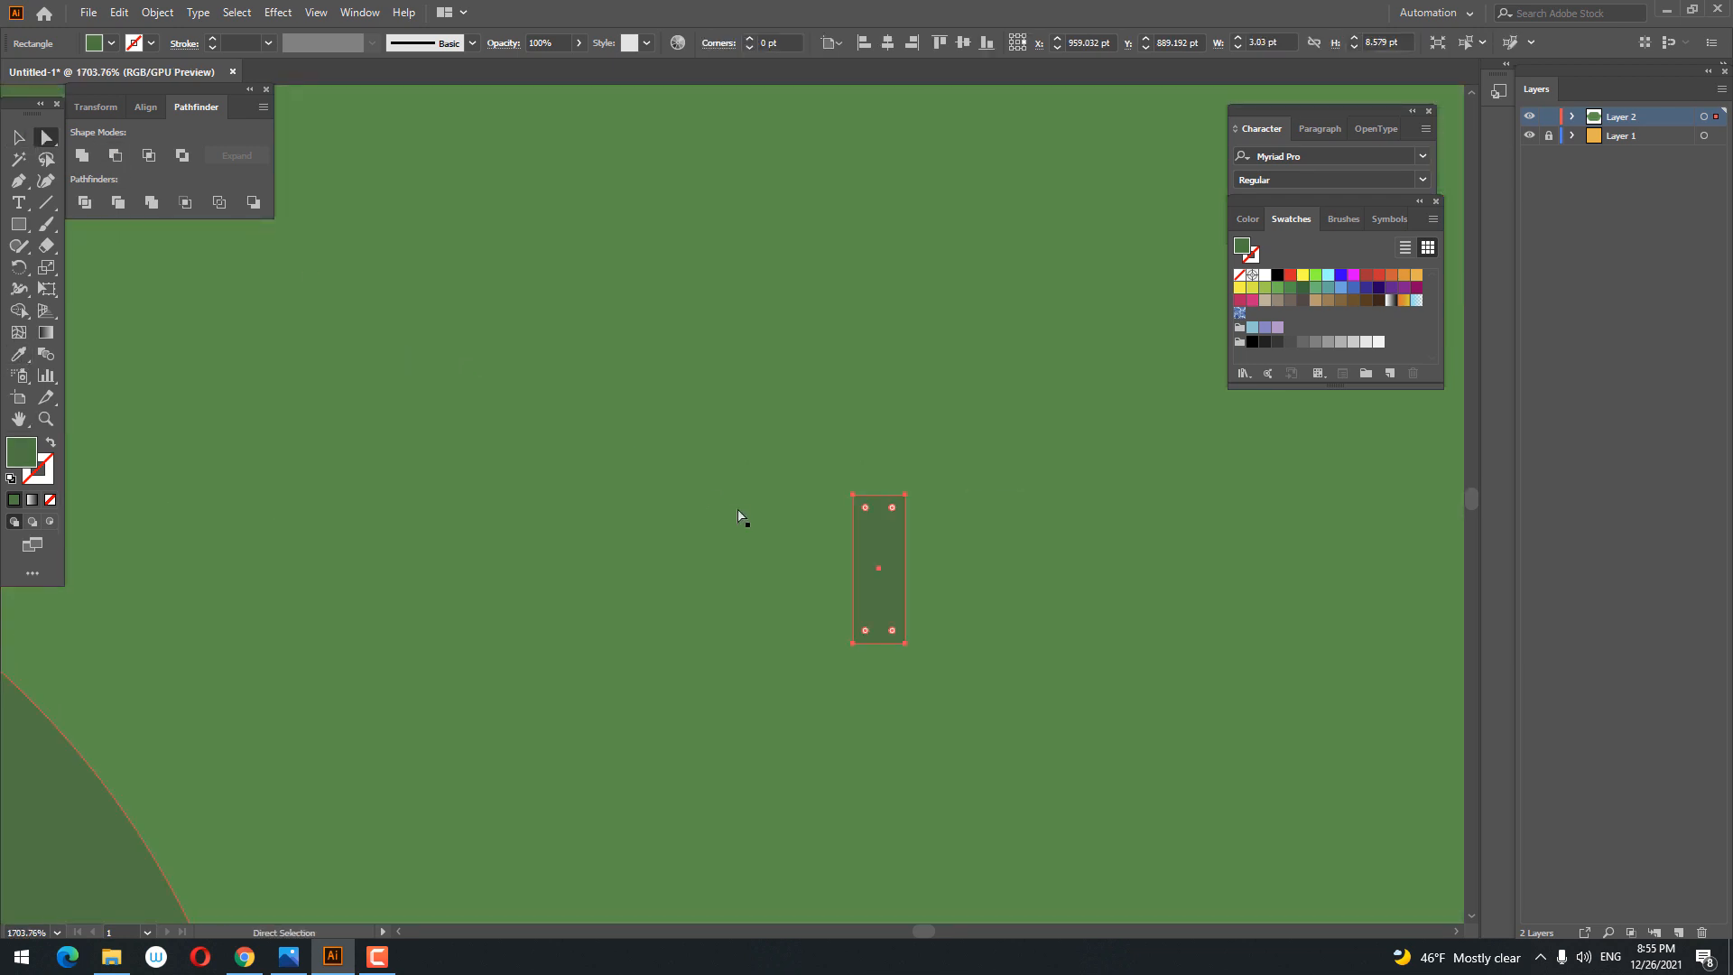
left_click_drag(873, 515, 883, 650)
left_click(14, 135)
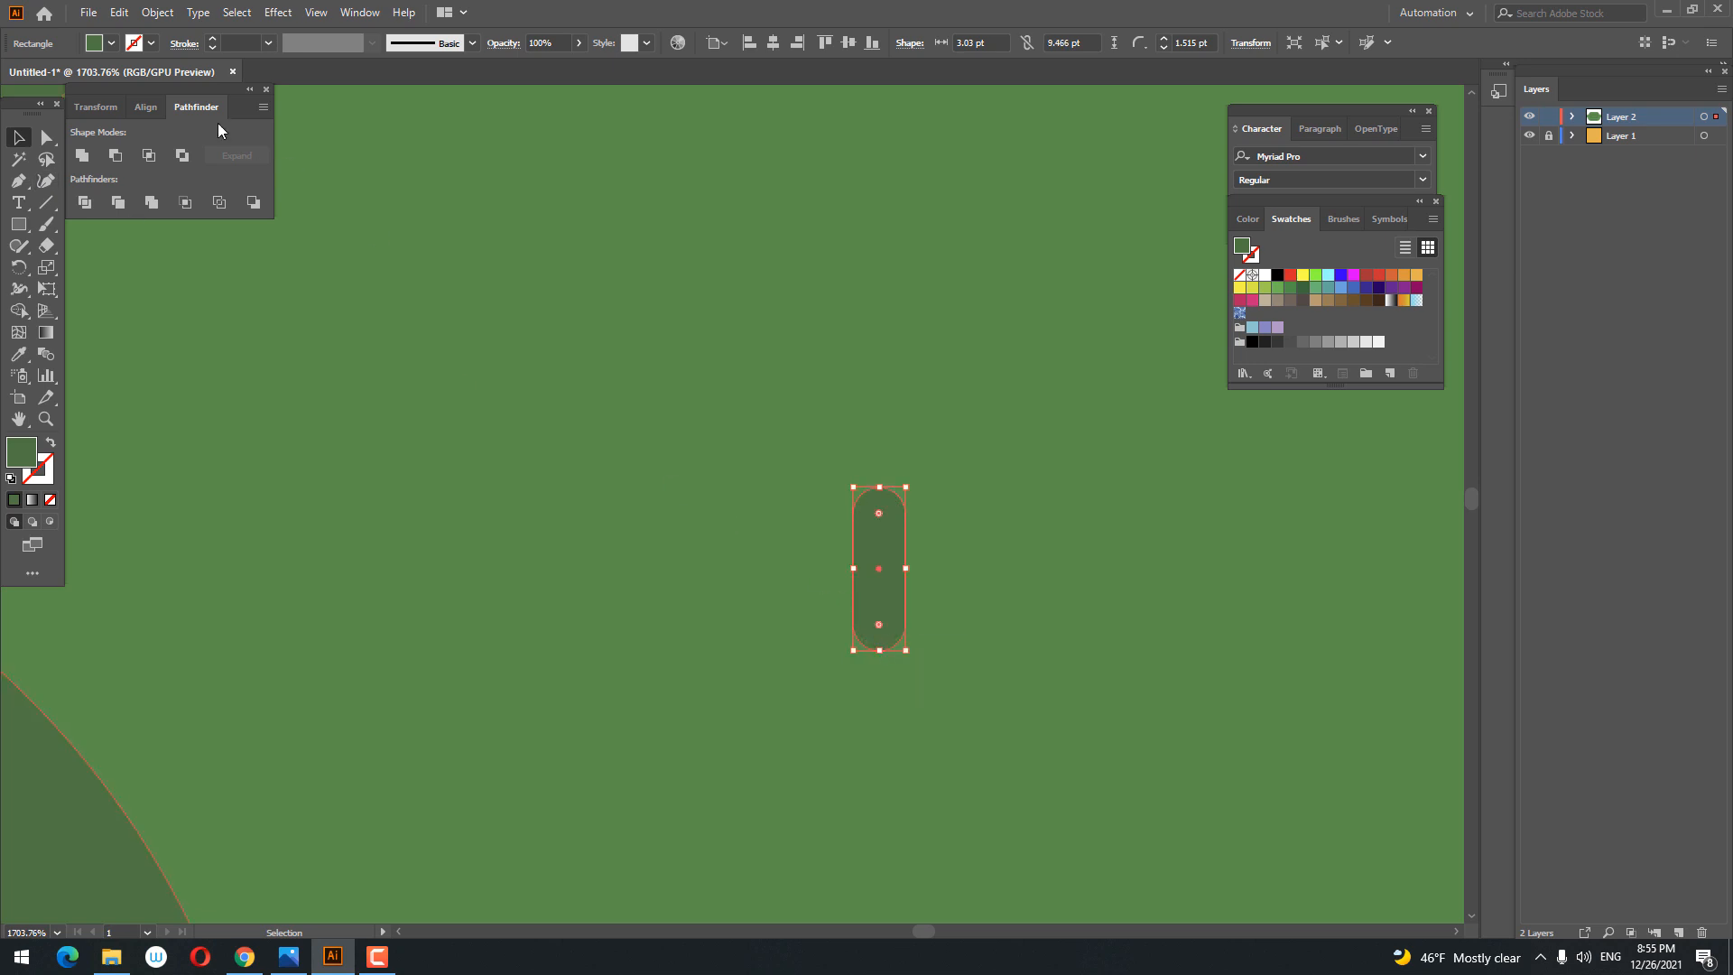
left_click(89, 153)
Step: Copy the rounded bar, paste it in front and rotate the copy 90 degrees to form a cross
left_click(157, 12)
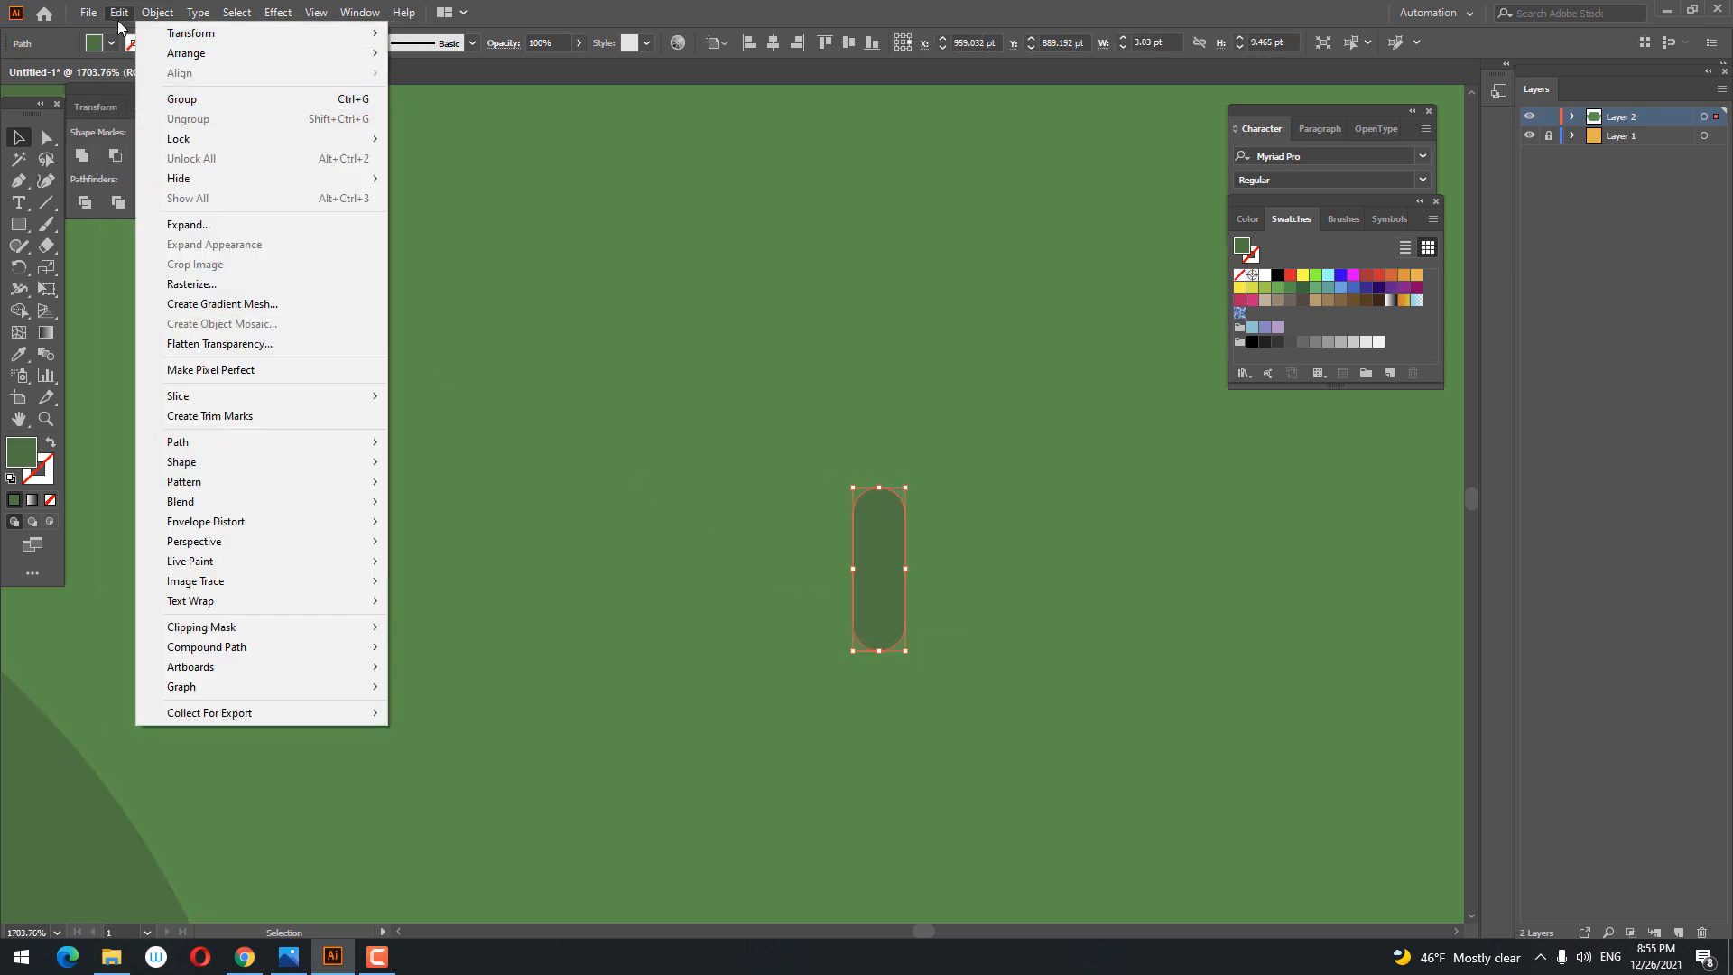
mouse_move(119, 12)
left_click(162, 98)
left_click(118, 12)
left_click(168, 138)
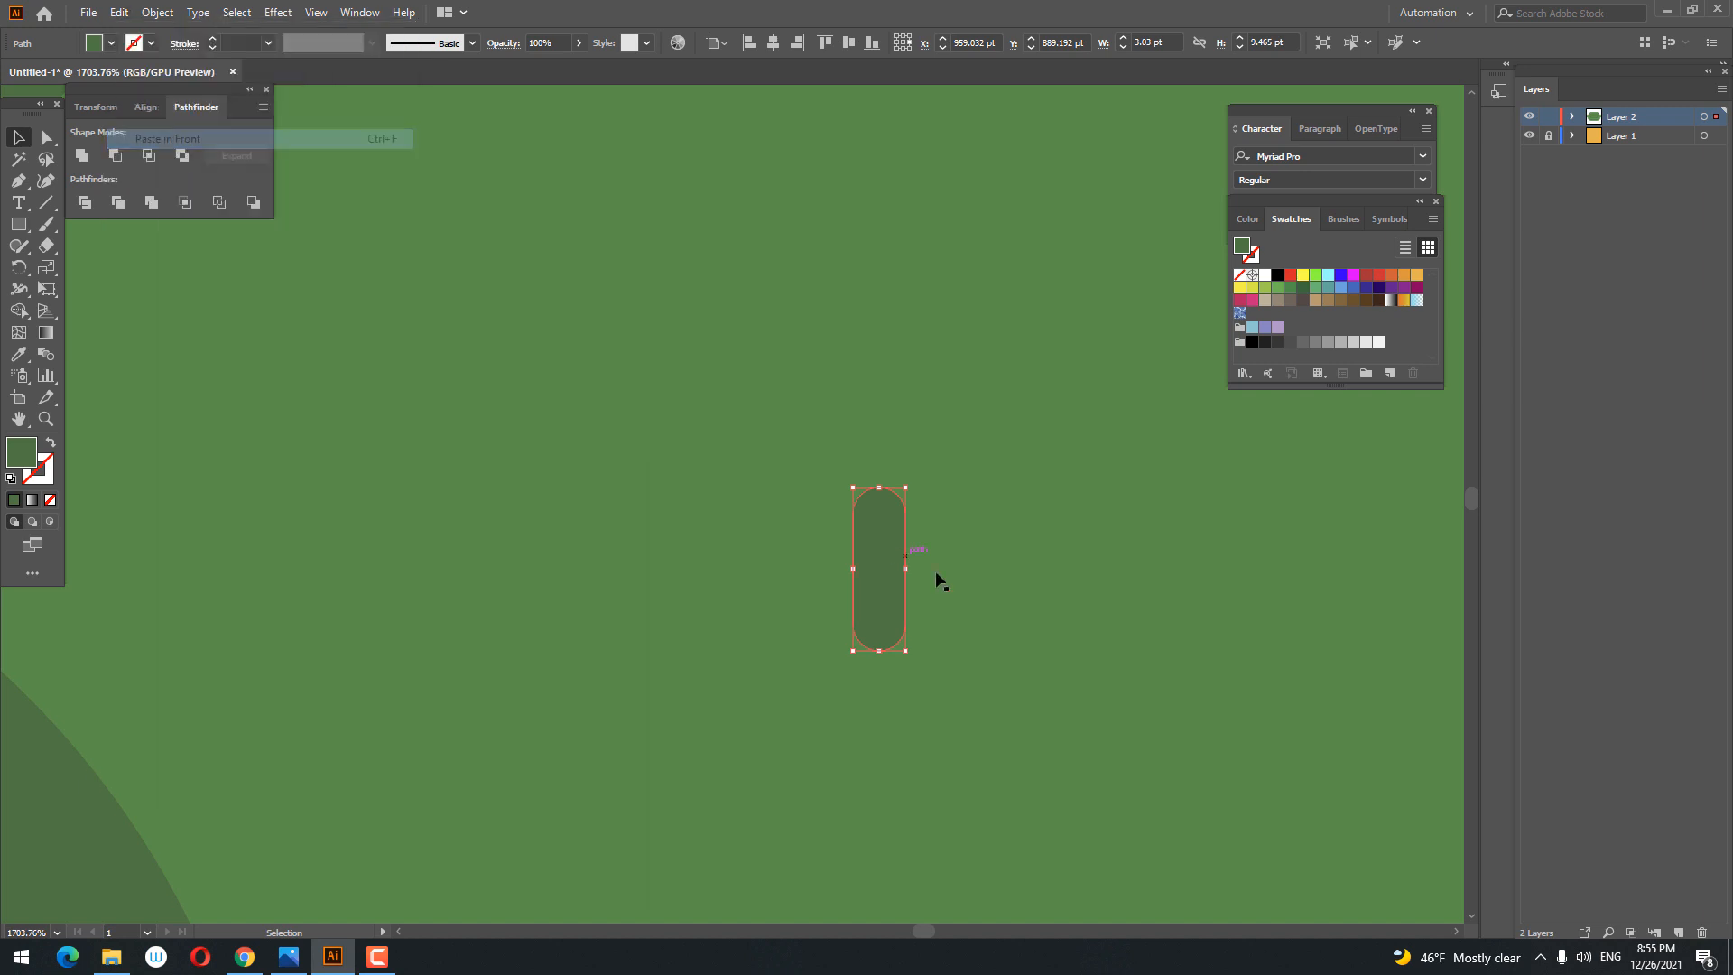
left_click_drag(910, 483, 1039, 574)
Step: Unite the two crossed bars into one plus shape and move it to the backrest's upper left area
left_click(852, 505, "shift")
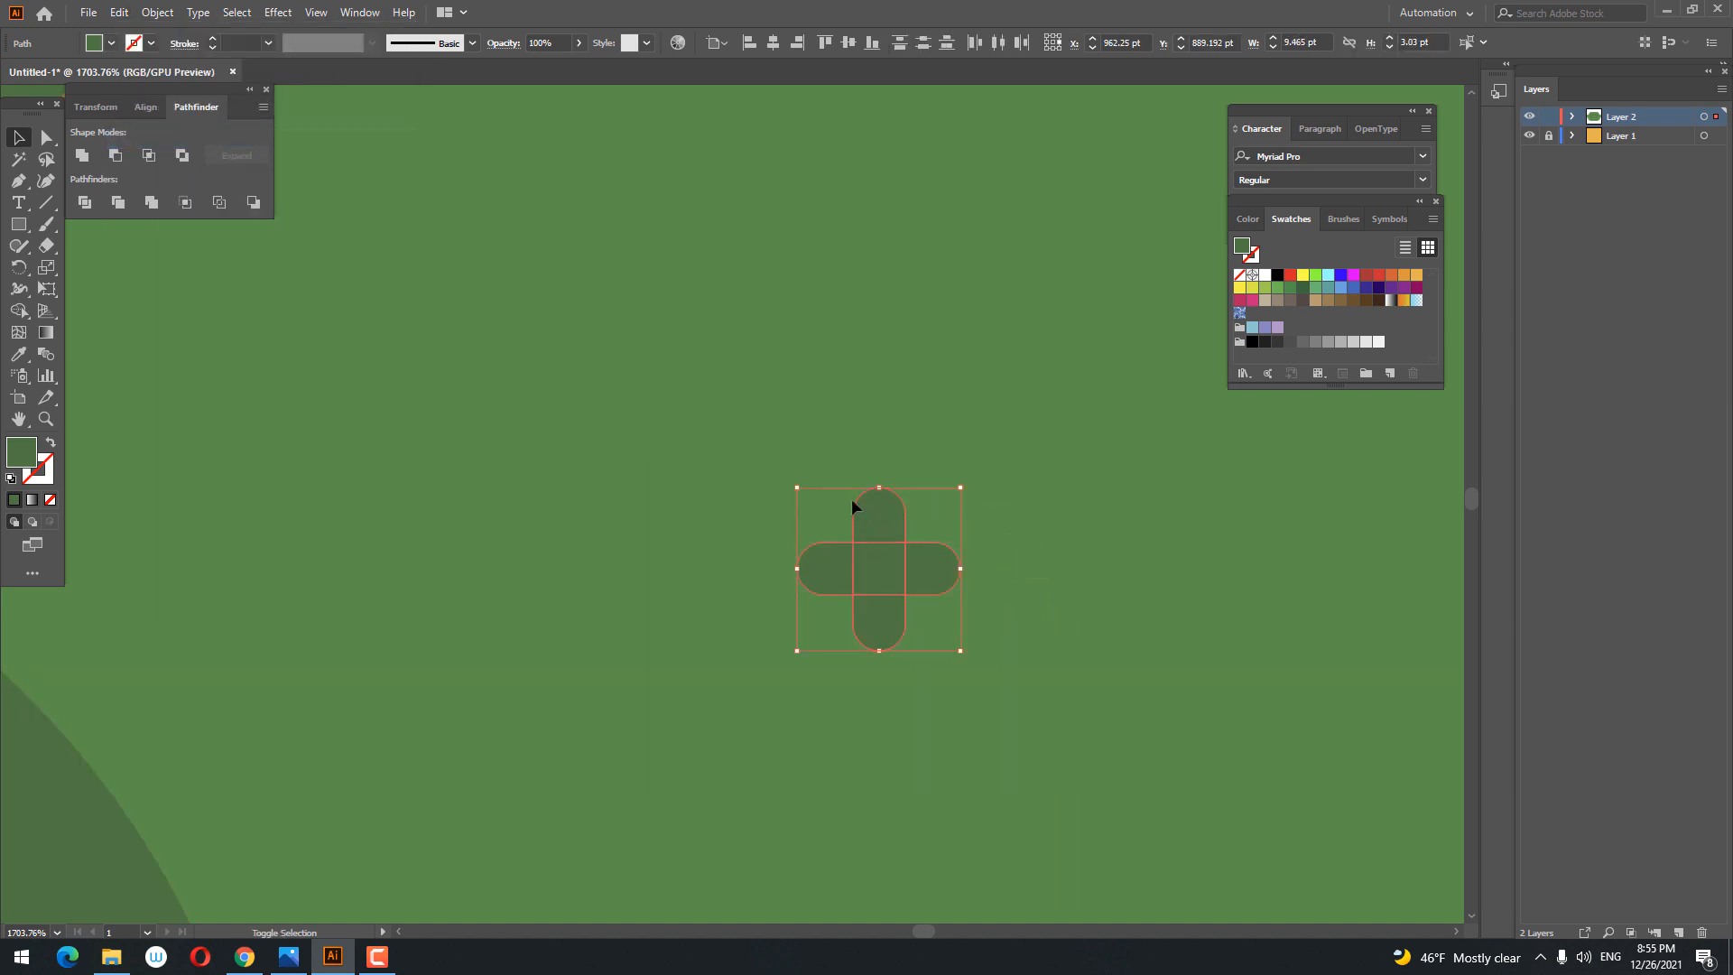
left_click(90, 157)
left_click_drag(676, 326, 170, 330)
left_click_drag(700, 296, 522, 339)
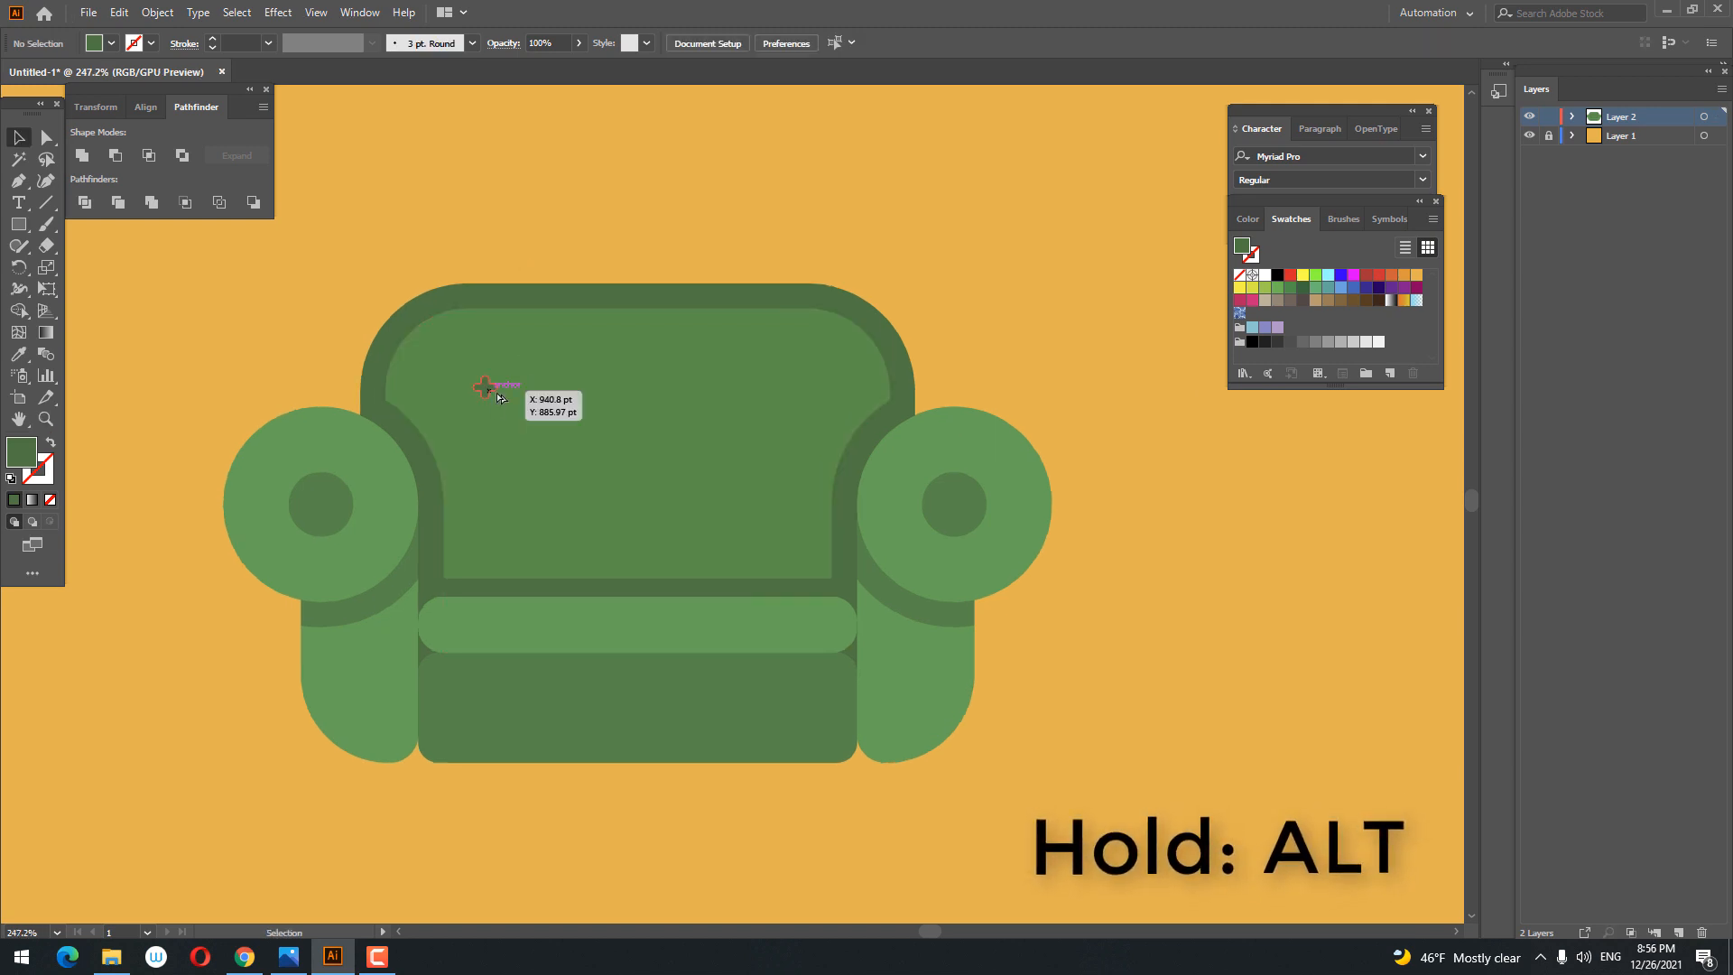
Step: Duplicate the plus horizontally across the backrest and repeat the transform twice to make a row of four
left_click_drag(490, 392, 594, 408)
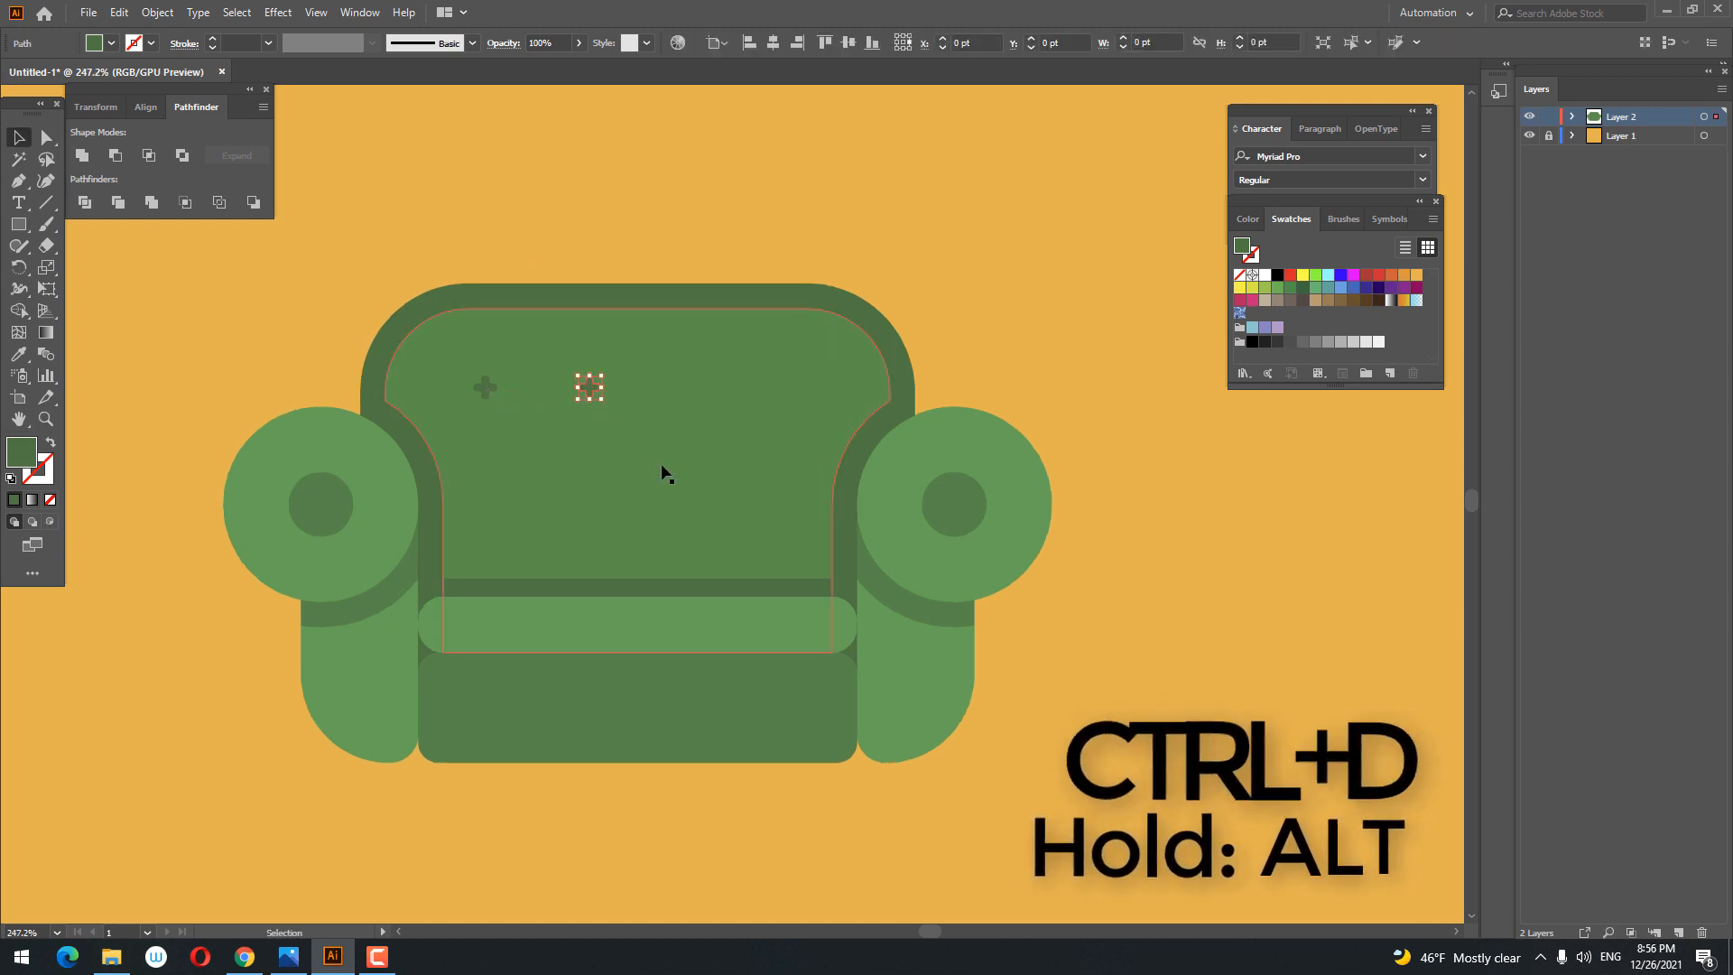
key("ctrl+d")
key("ctrl+d")
Step: Group the four plus shapes and center the row horizontally on the backrest
left_click(690, 388, "shift")
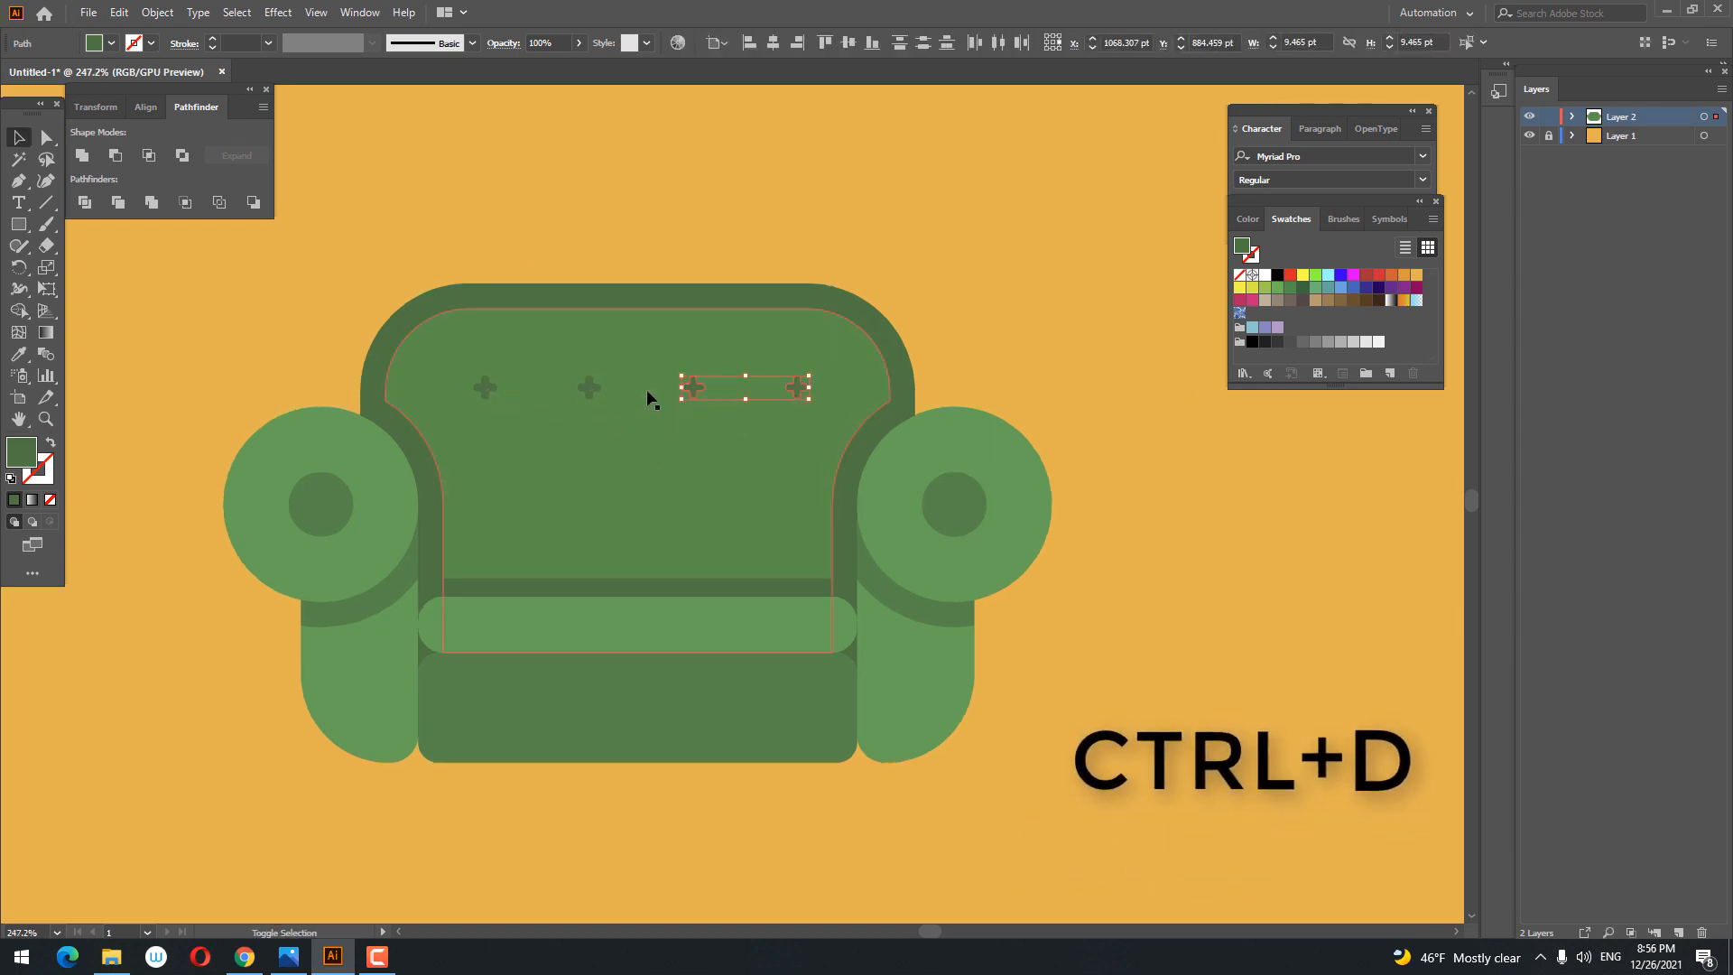
left_click(585, 387, "shift")
left_click(488, 390, "shift")
right_click(588, 387)
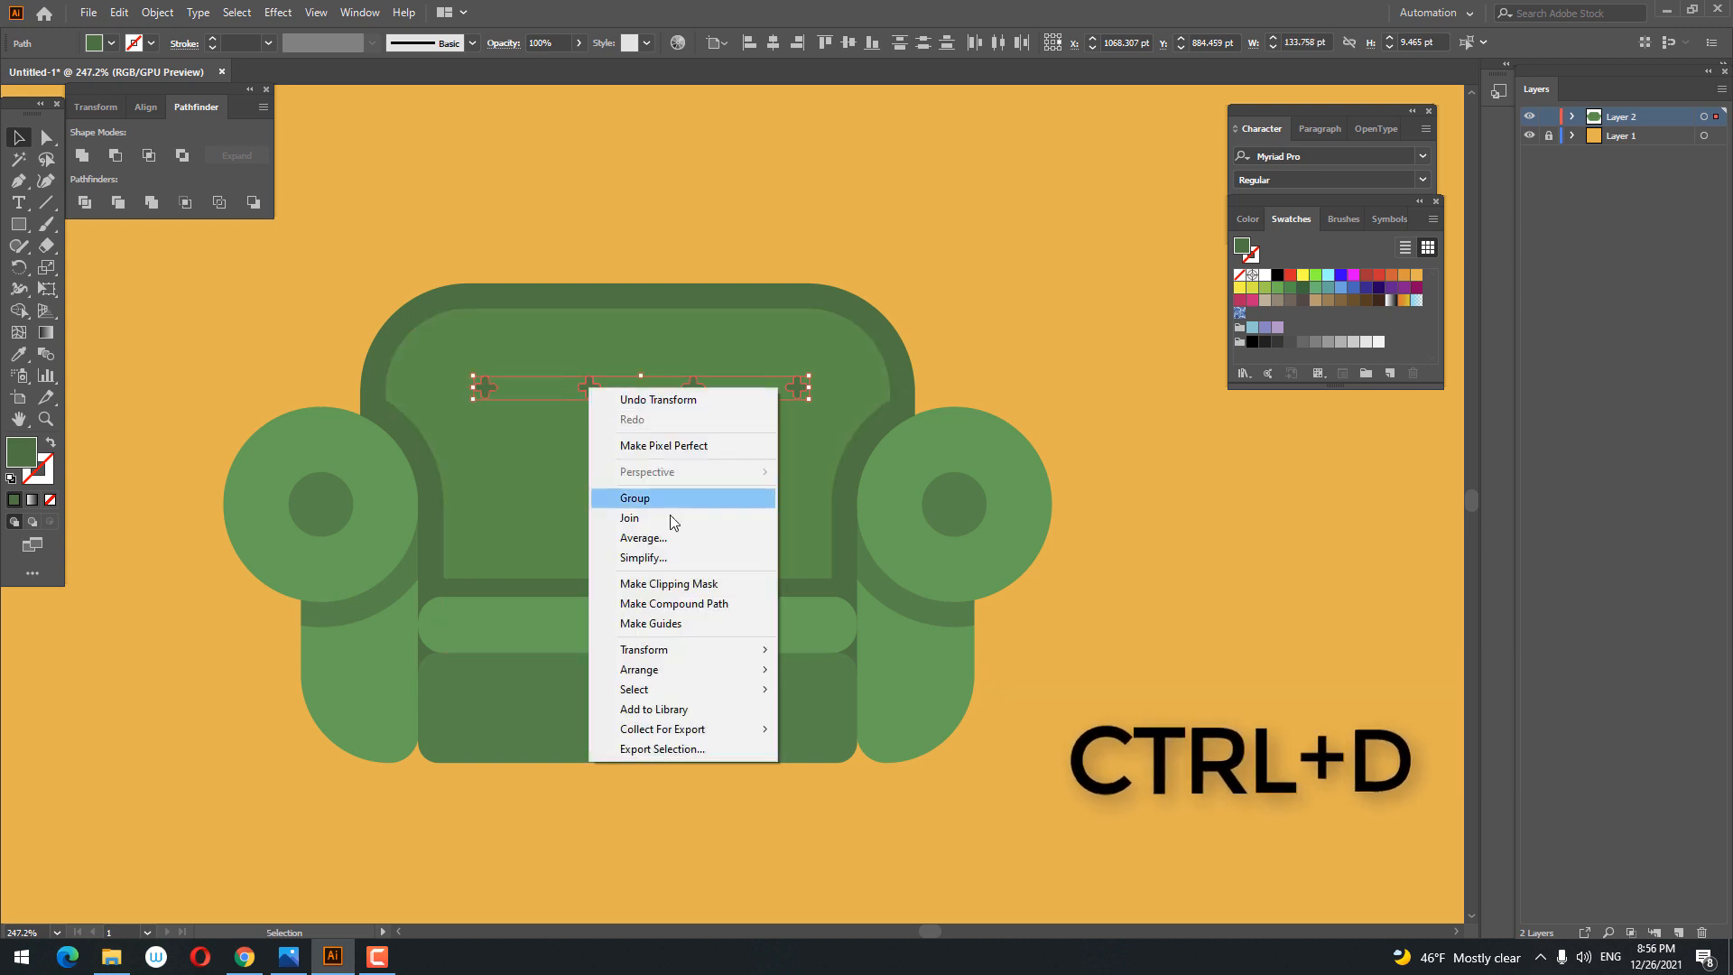
left_click(654, 498)
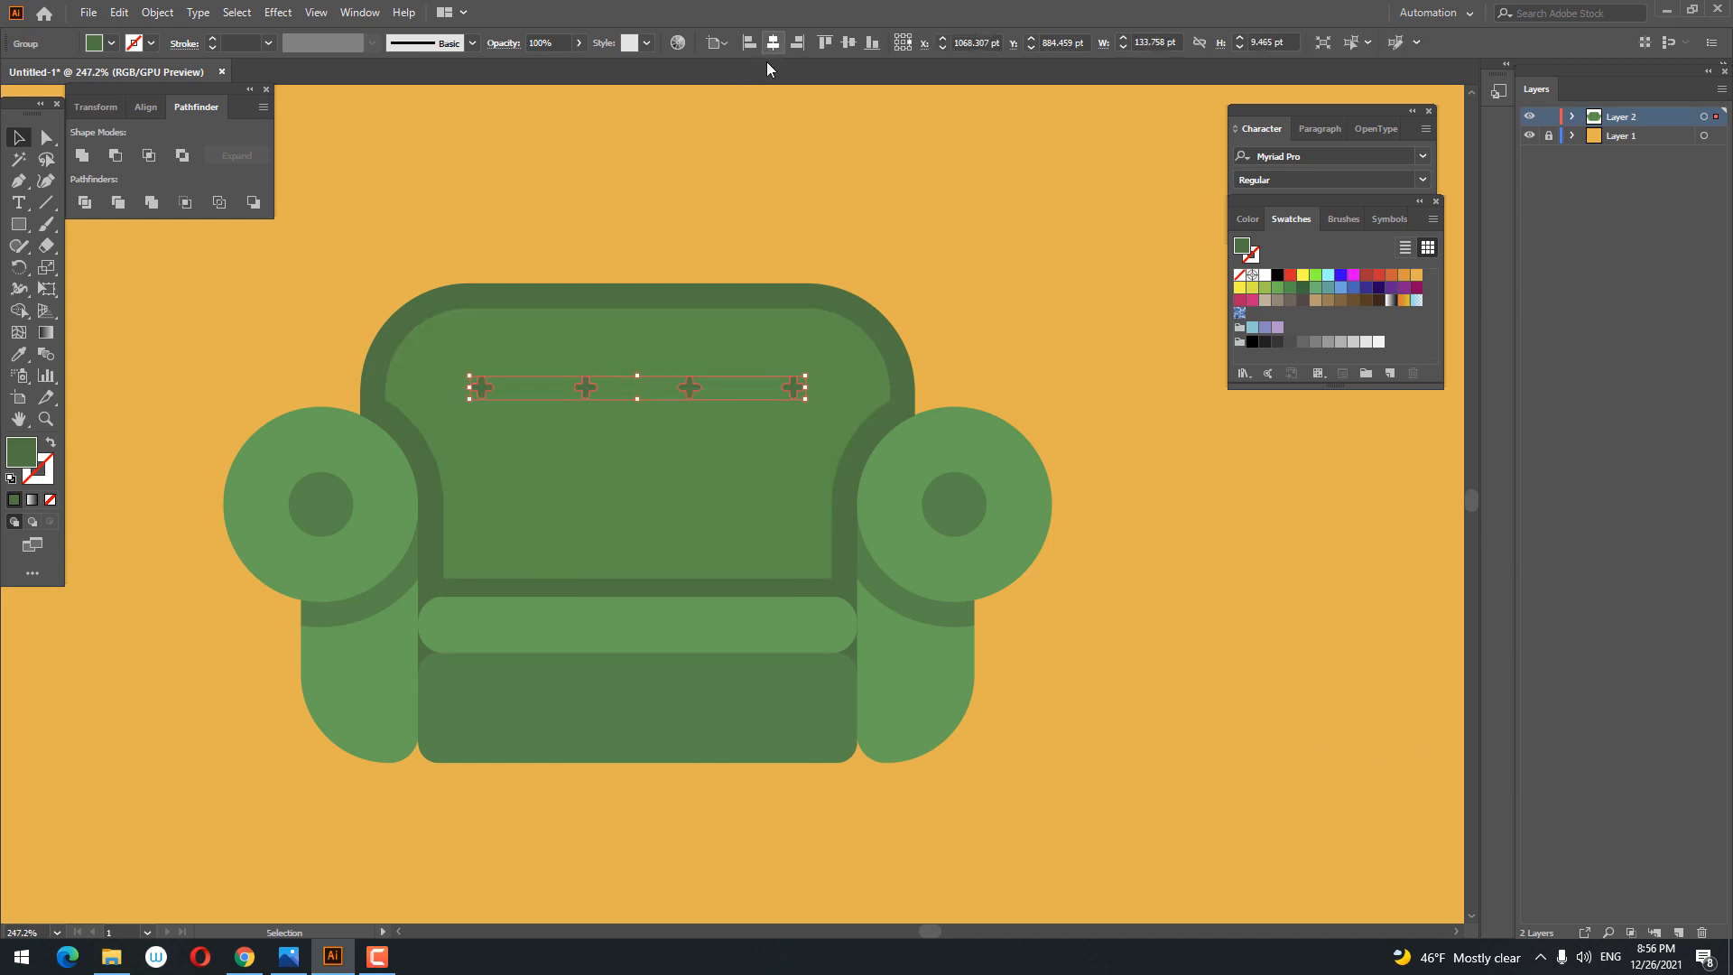
Step: Copy the plus row, paste it in front and move the copy down and right as a staggered second row
left_click(119, 11)
left_click(118, 12)
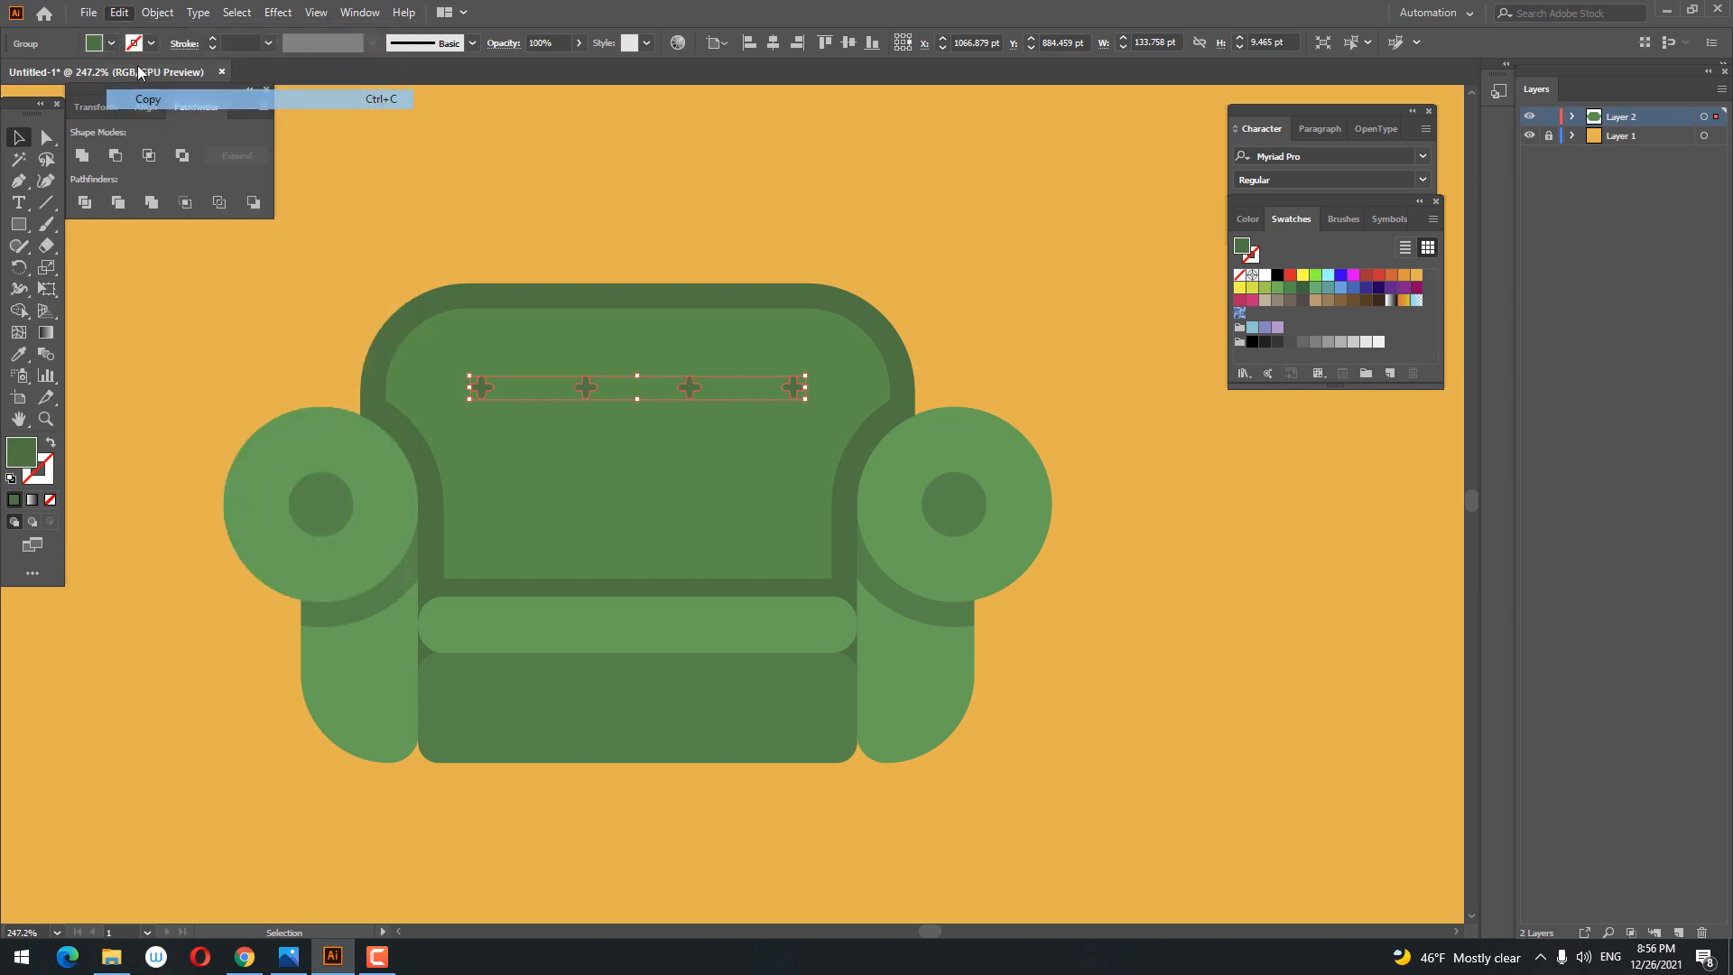
left_click(118, 12)
left_click(254, 141)
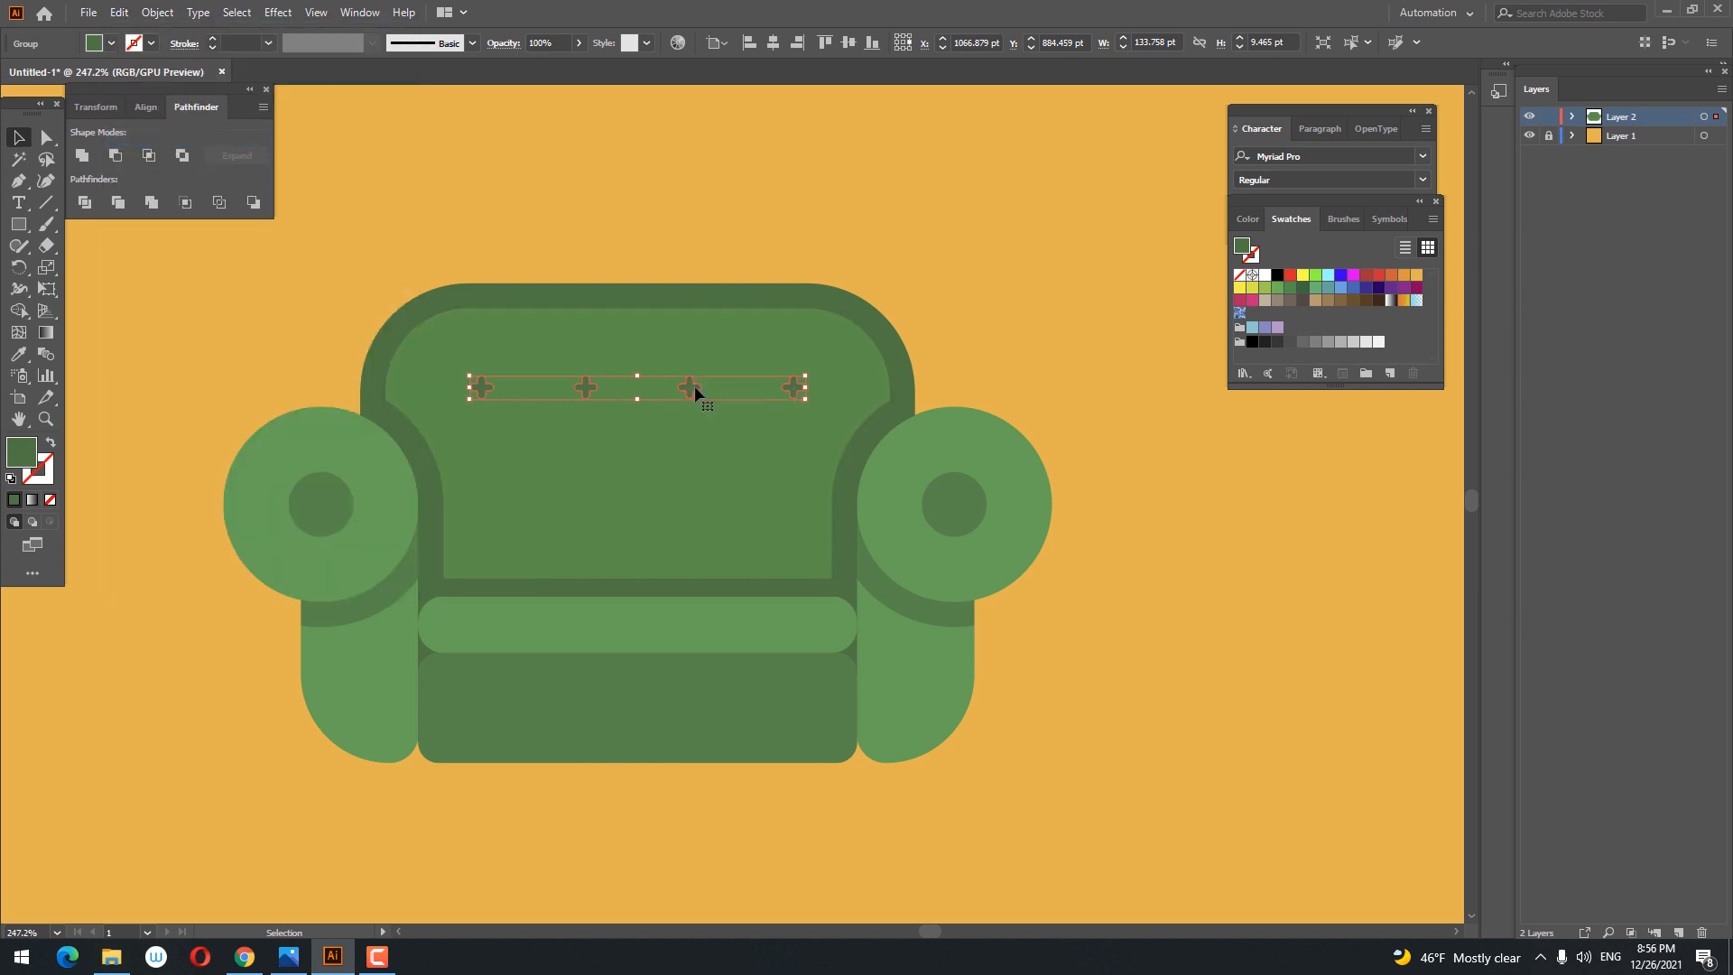
left_click_drag(696, 391, 758, 494)
Step: Isolate the second plus row, delete its rightmost plus and exit isolation mode
left_click(1102, 662)
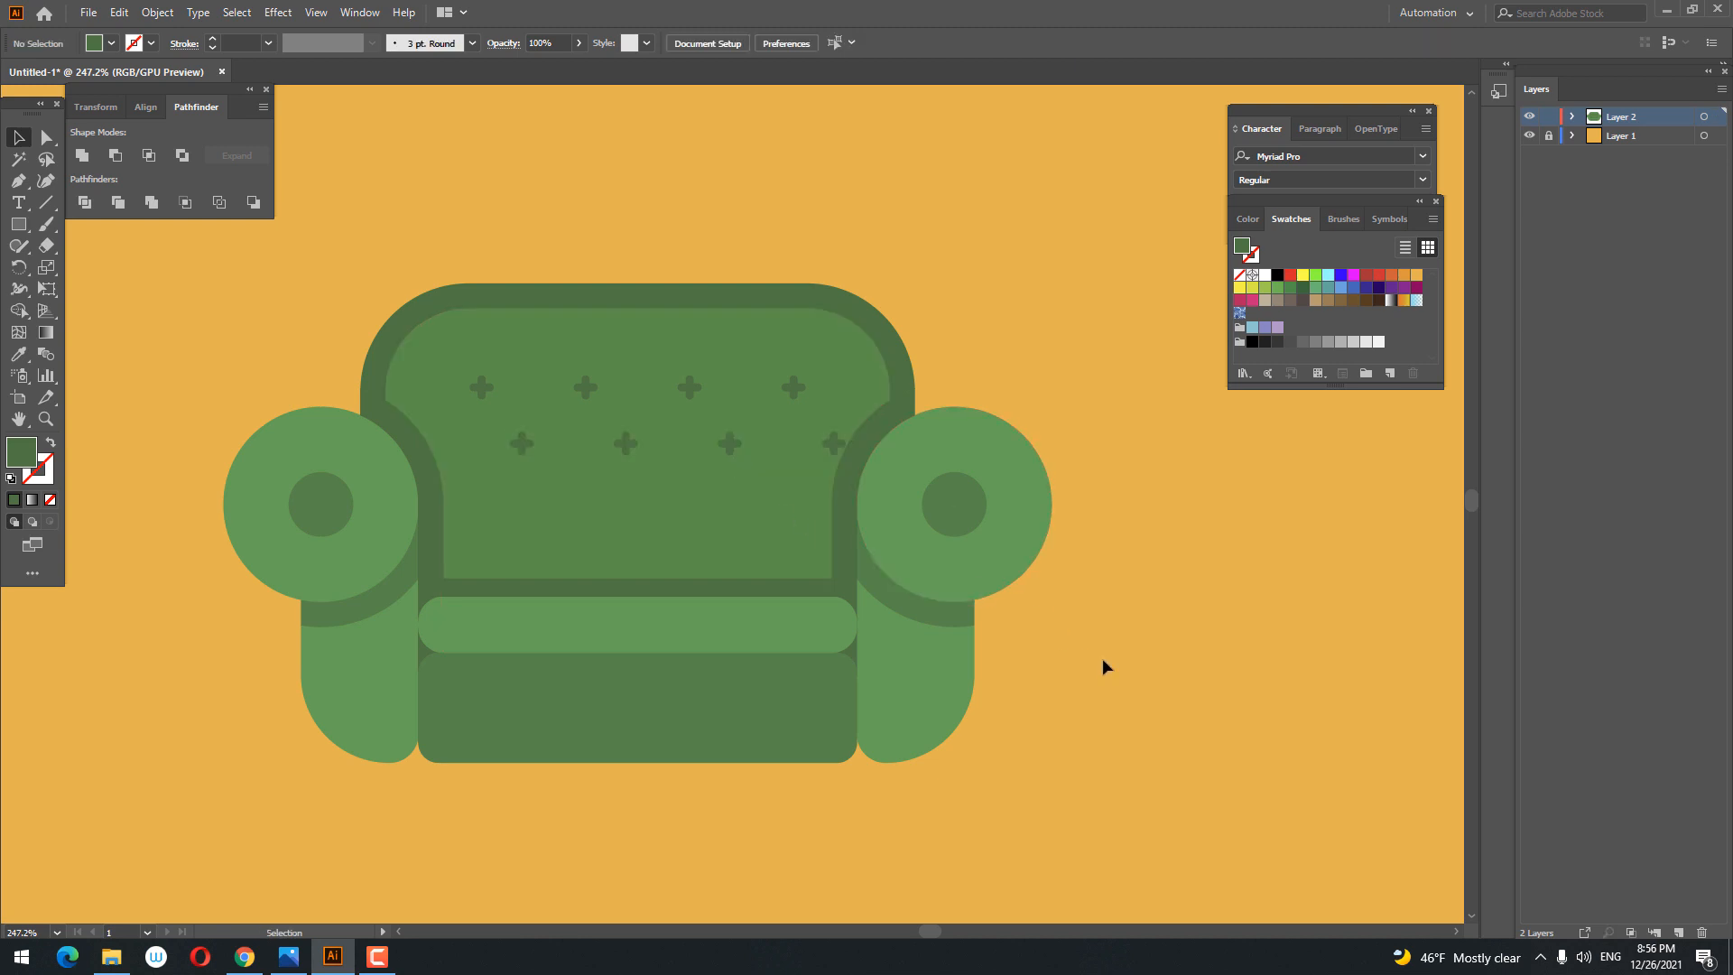
double_click(830, 440)
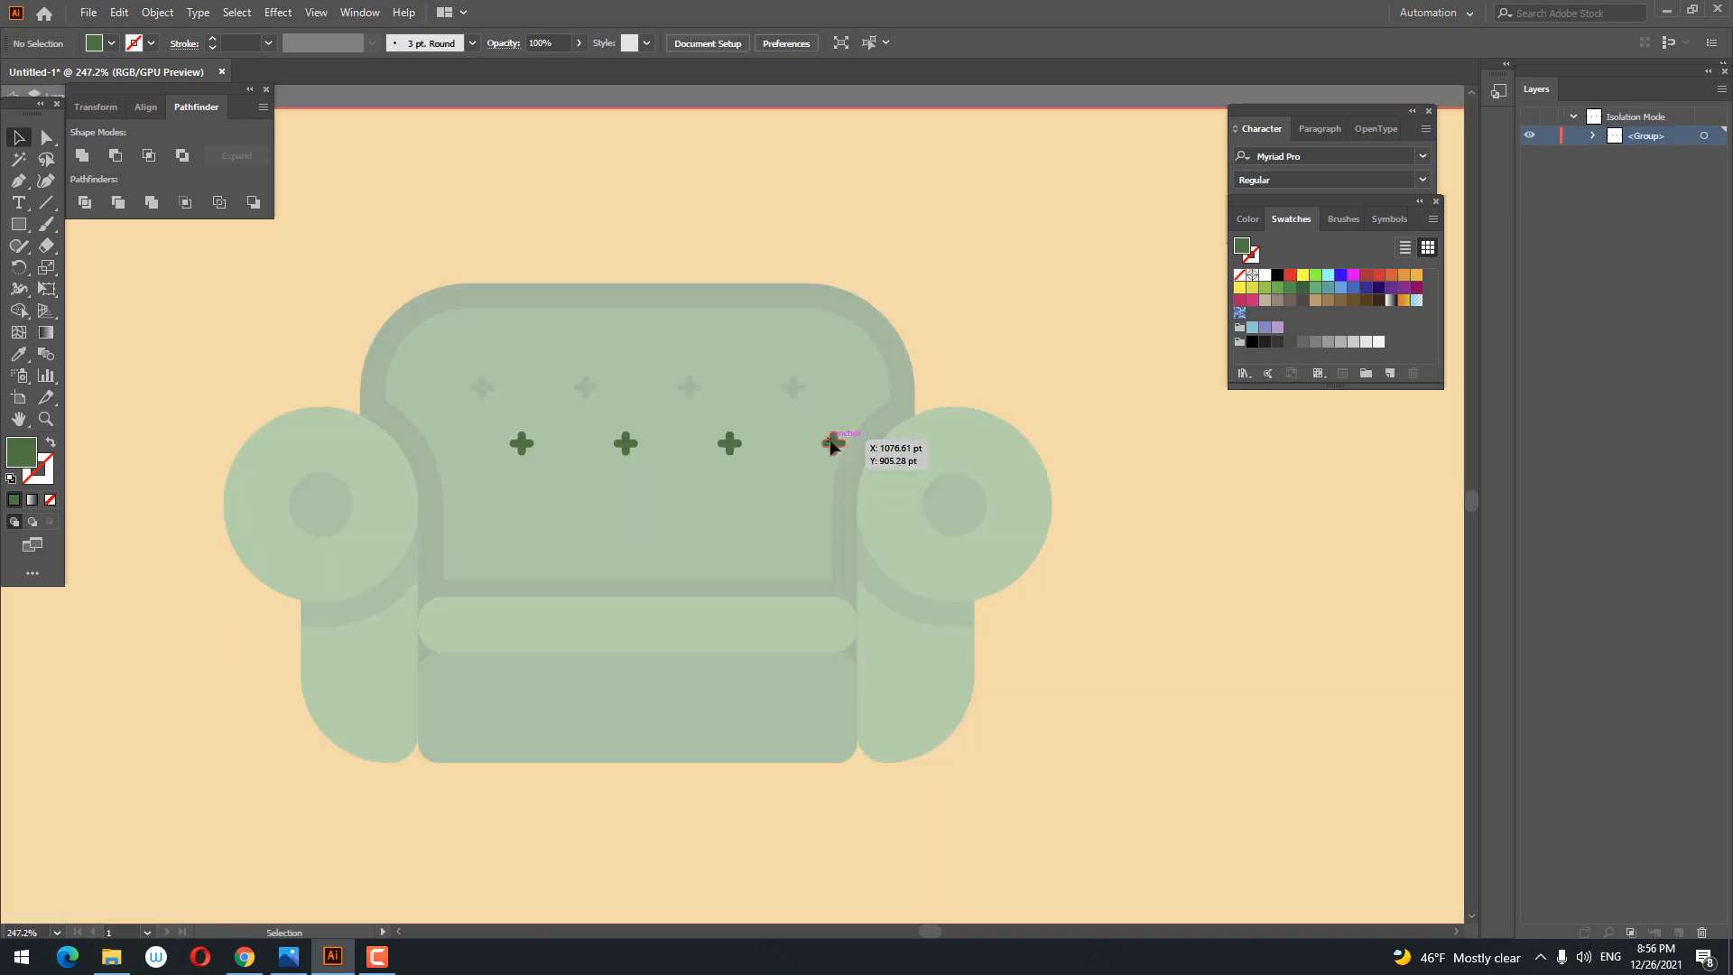
key("Escape")
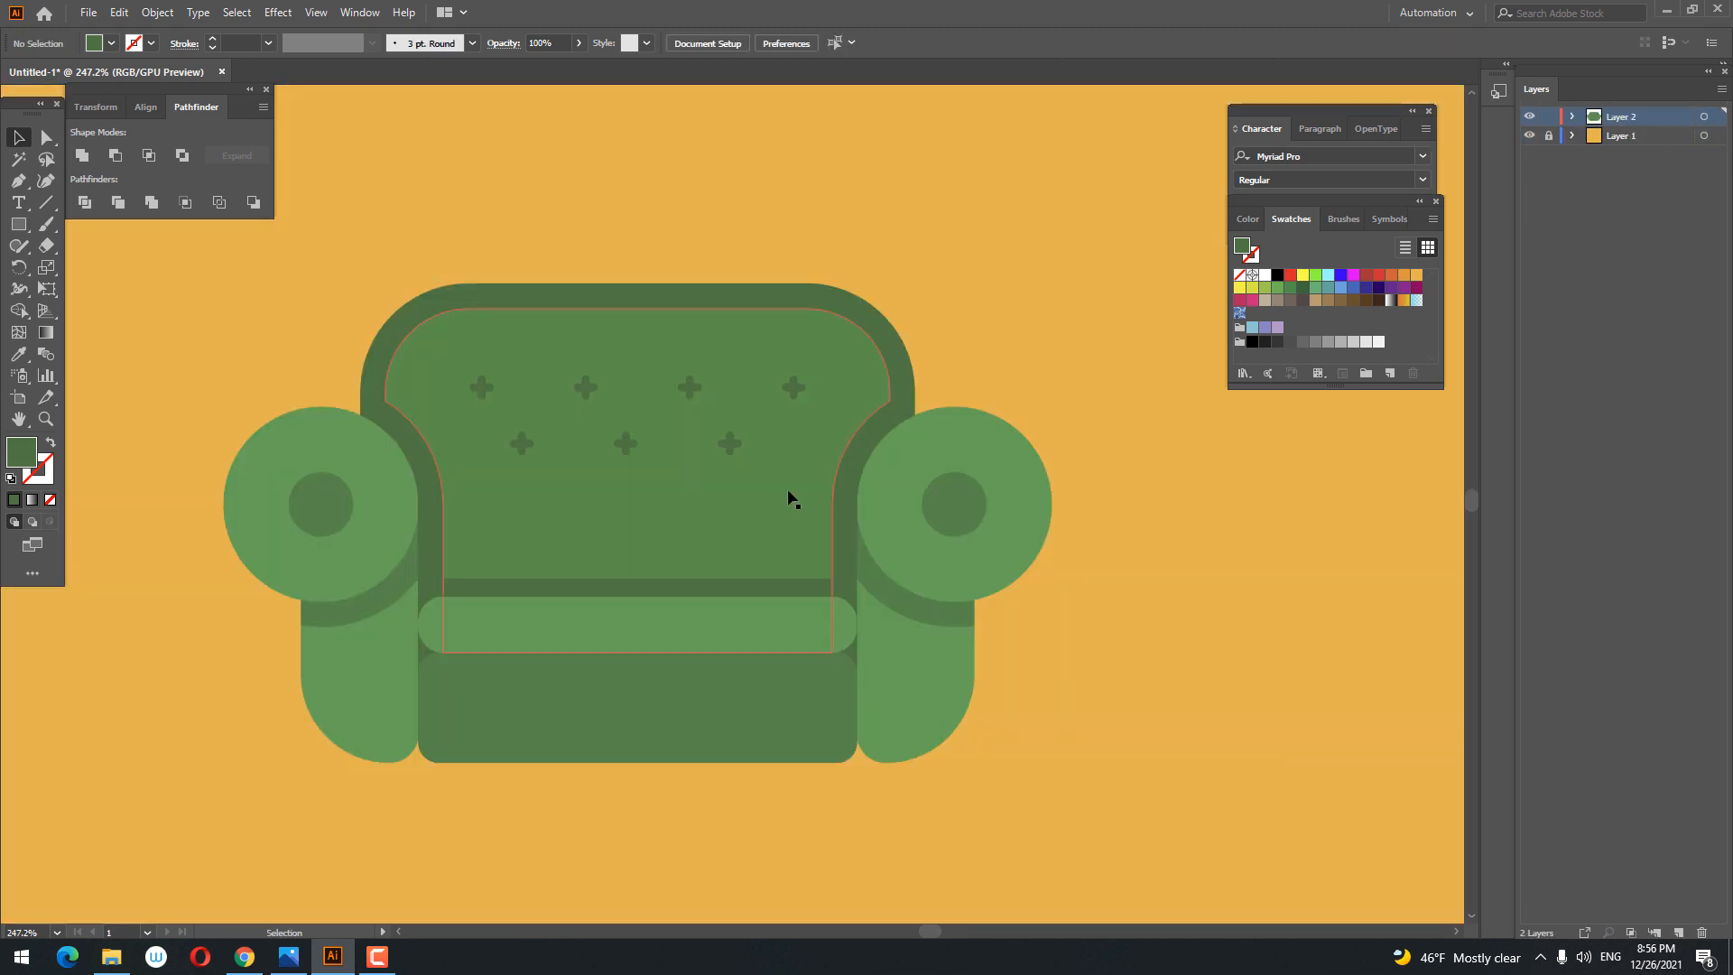
Step: Center the three-plus row horizontally on the backrest and duplicate the top four-plus row below it as a third row
left_click(726, 442)
left_click(773, 42)
left_click(809, 102)
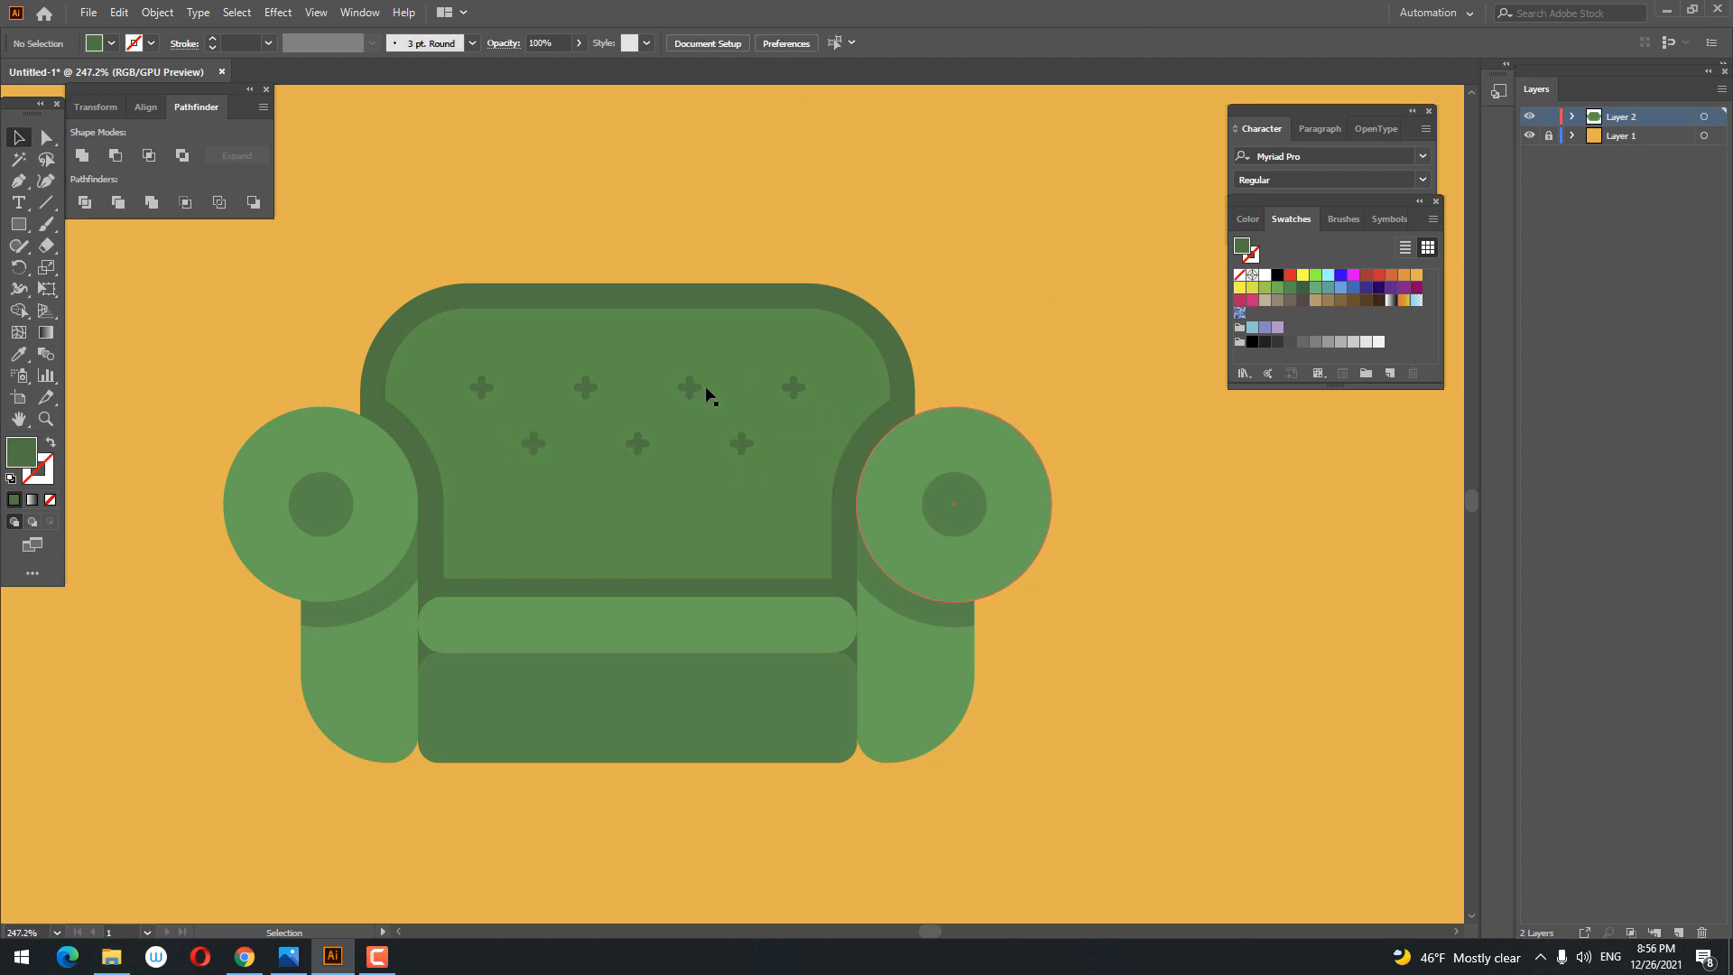
left_click_drag(690, 391, 713, 510)
scroll(836, 549, "down", 3)
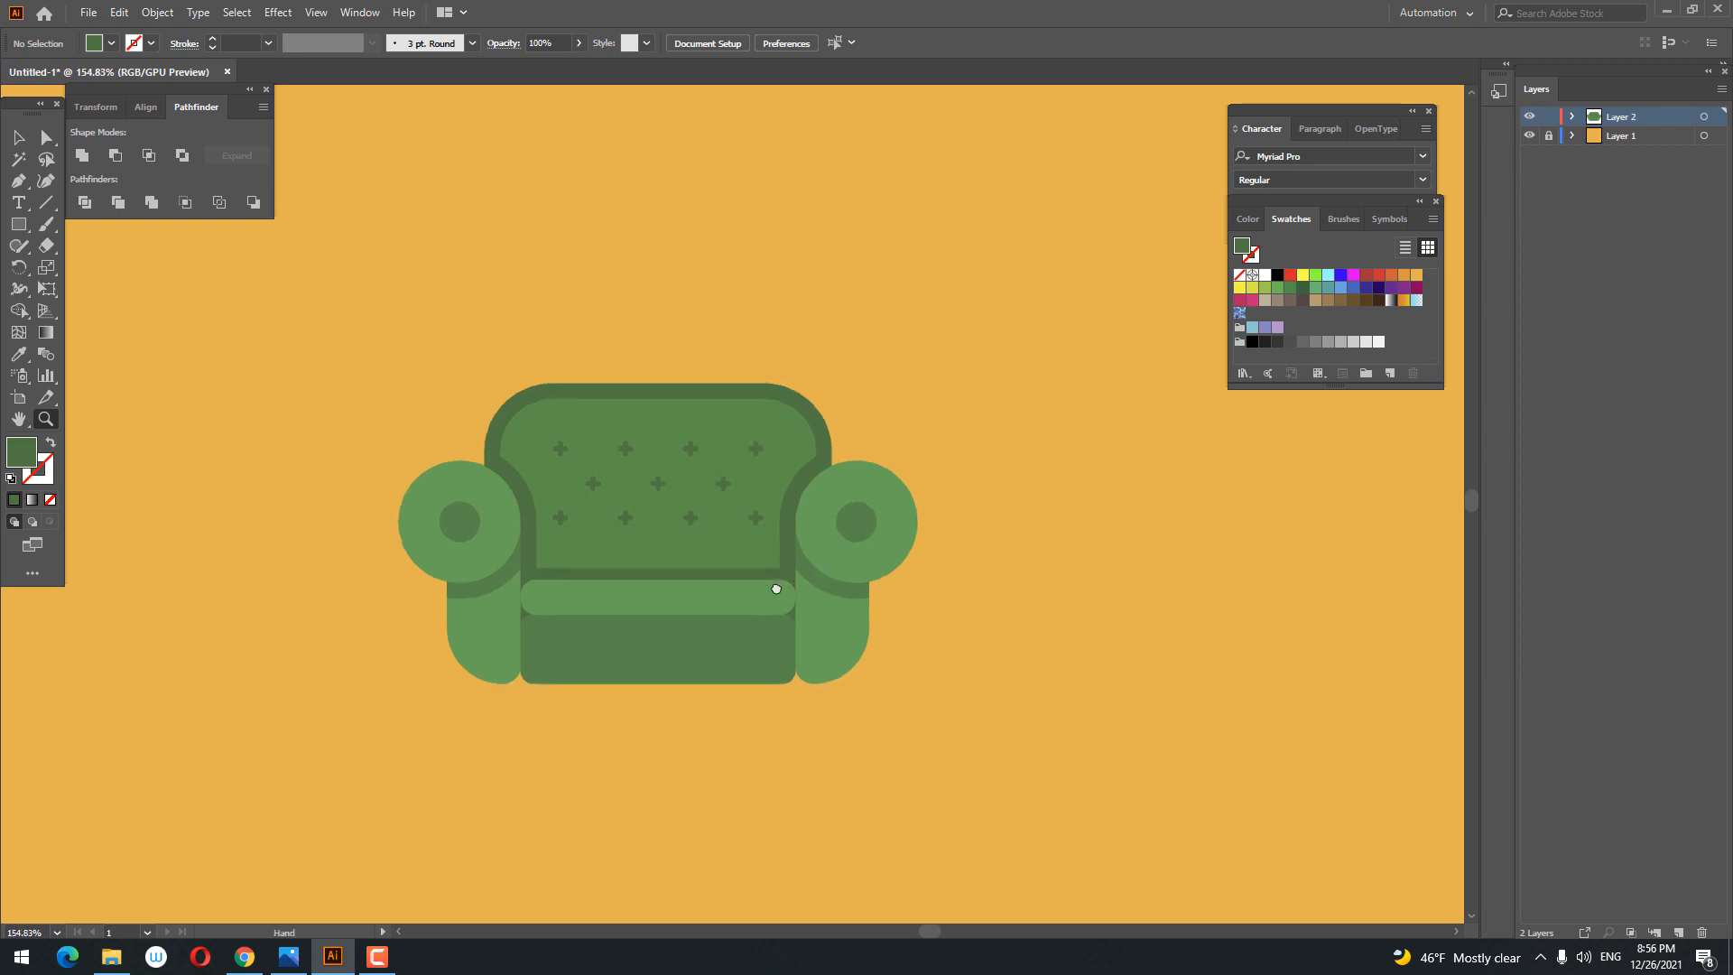
scroll(772, 585, "up", 1)
scroll(574, 745, "up", 4)
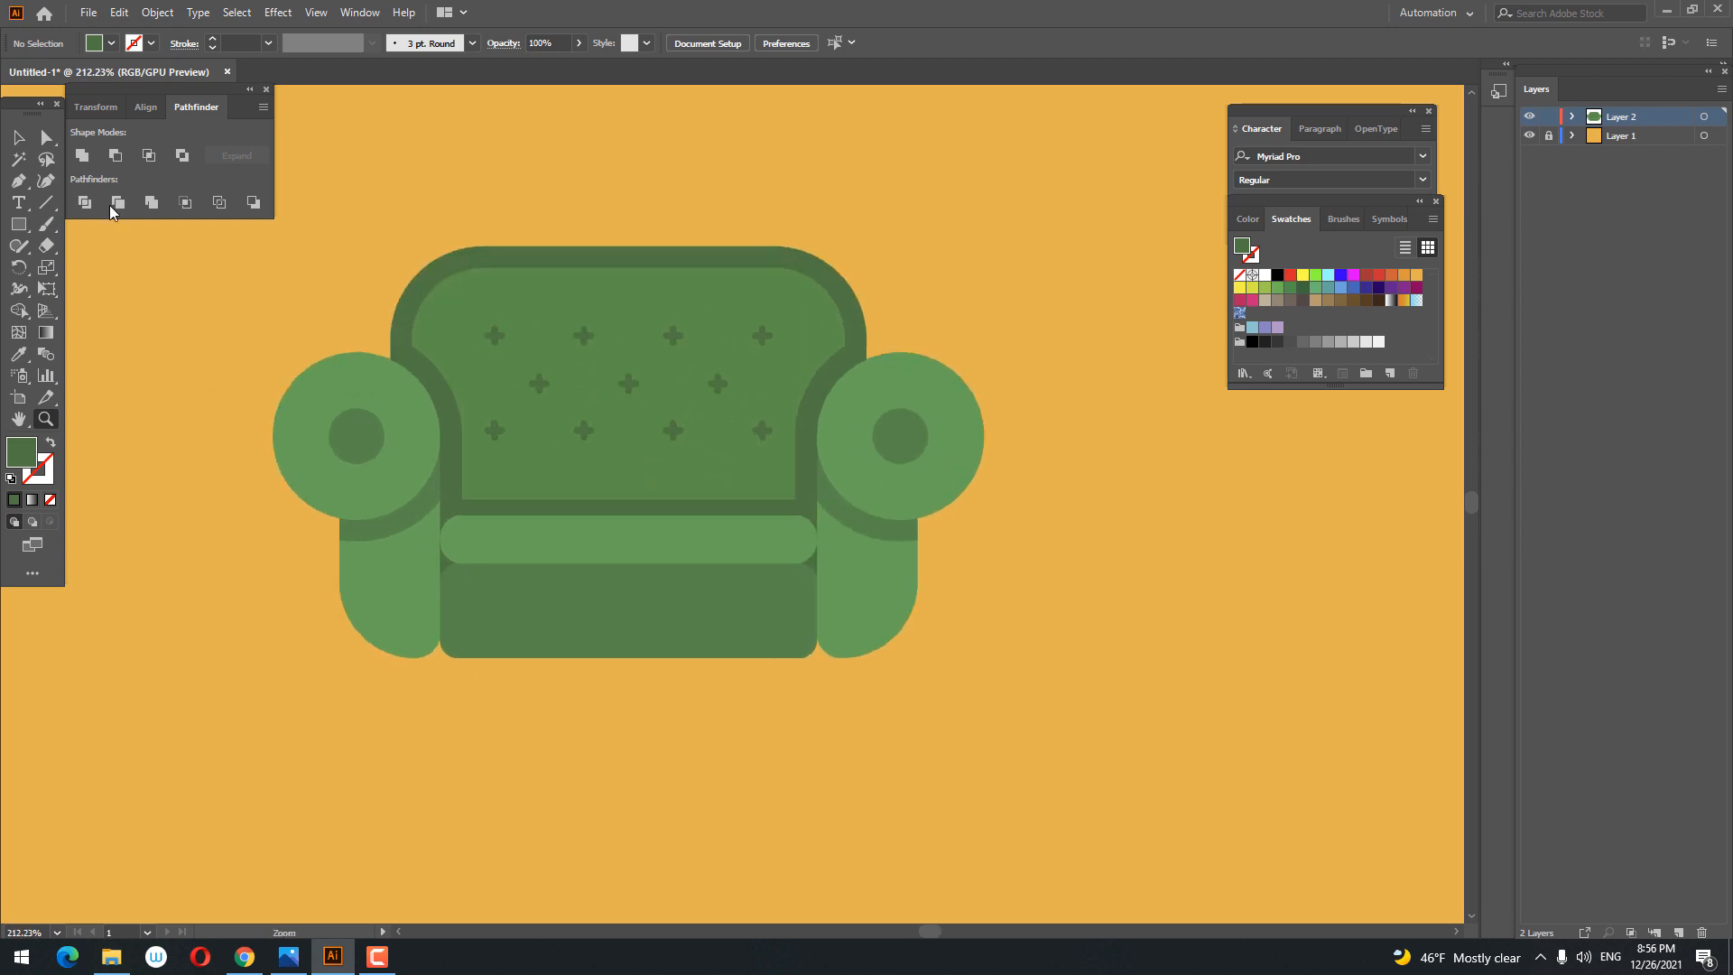
Step: Draw a square about 13 pt wide at the bottom of the left armrest and fill it with brown #7C5A43
left_click_drag(396, 642, 425, 673)
double_click(21, 450)
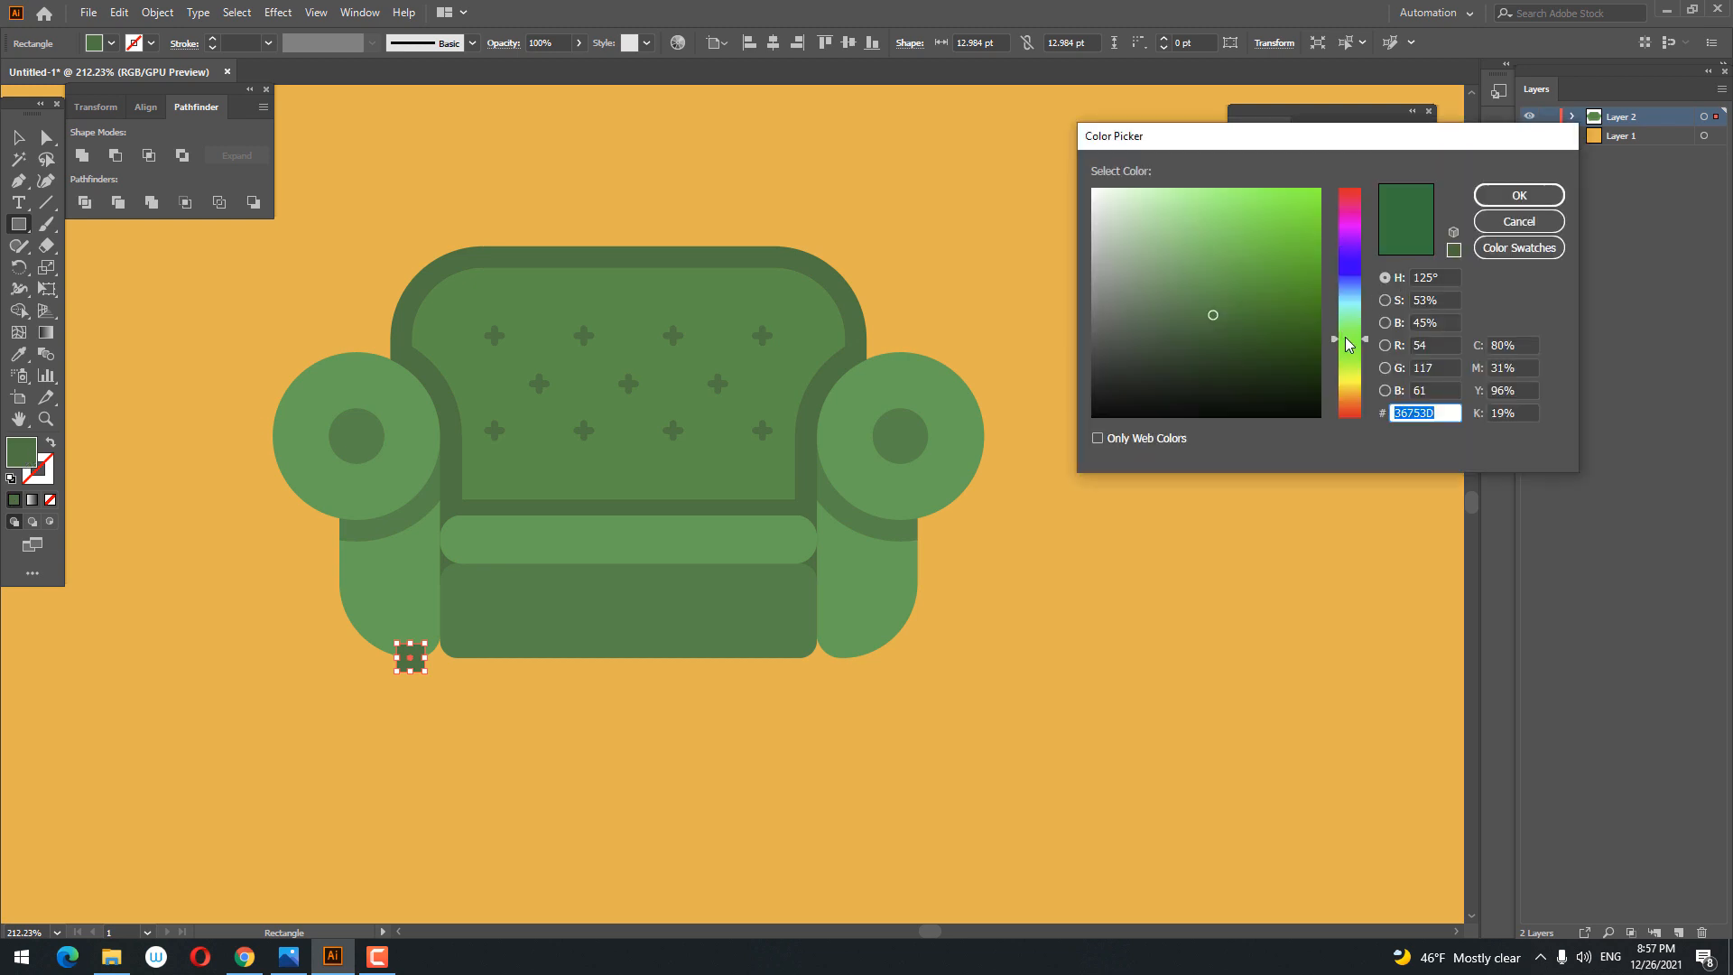
left_click_drag(1347, 344, 1351, 412)
left_click(1186, 305)
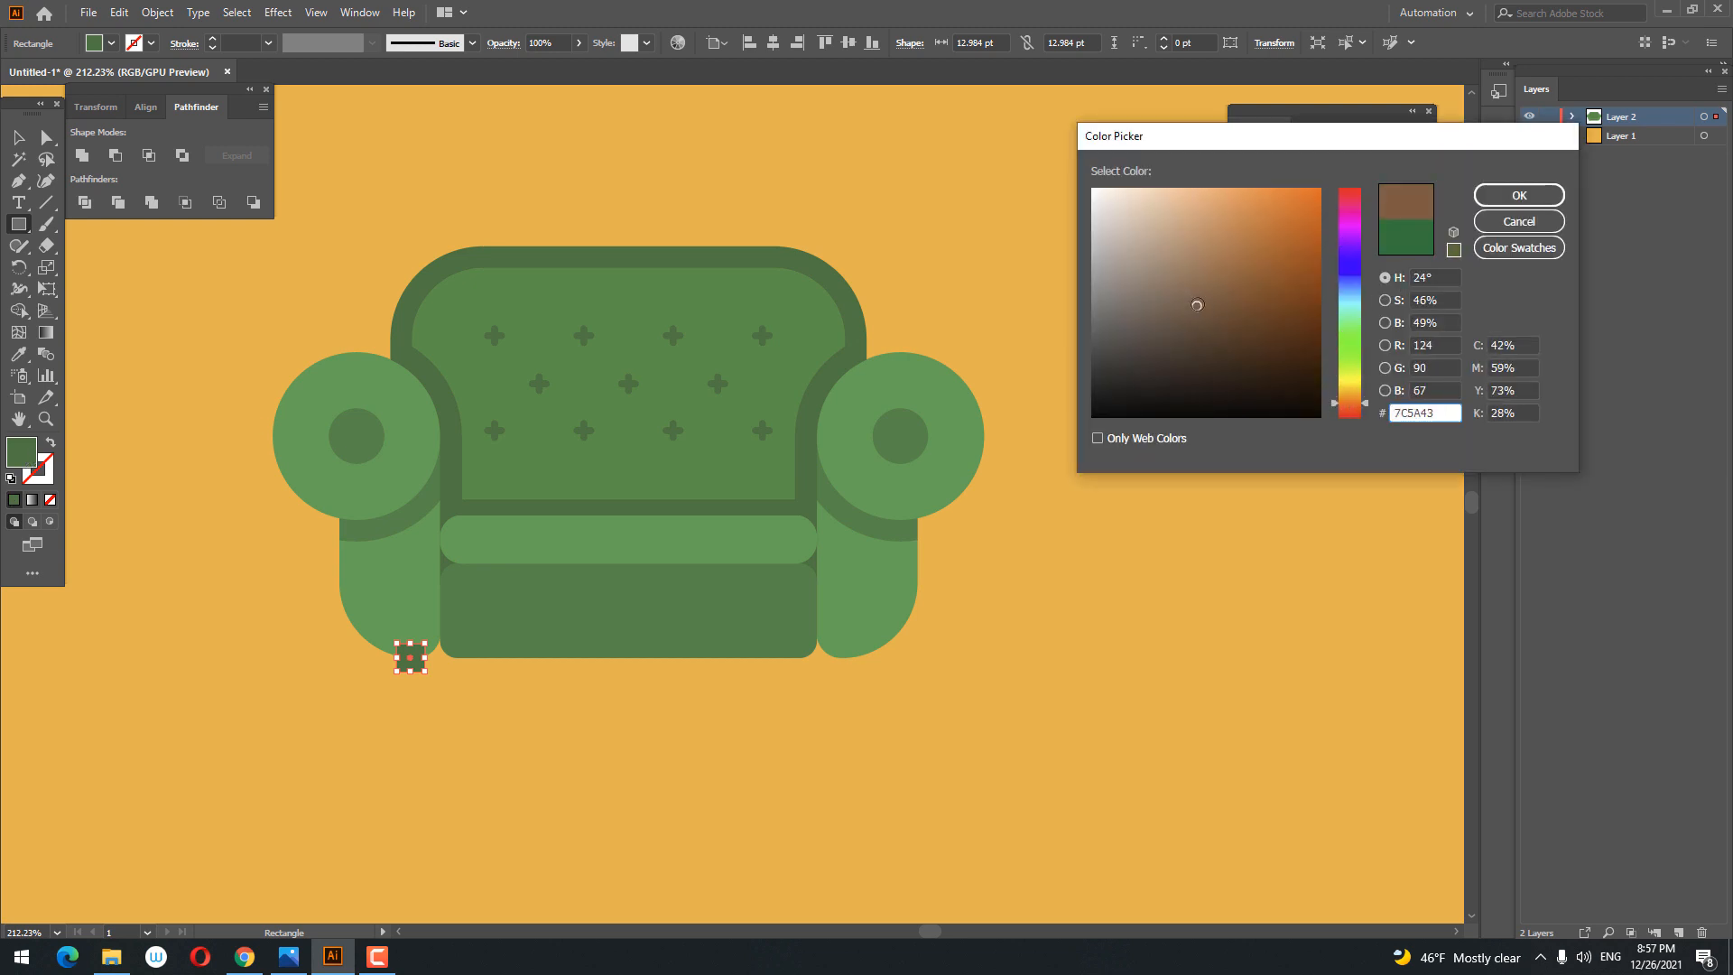
left_click(1526, 195)
Step: Send the brown square to the back so it sits behind the left armrest as a leg
left_click(18, 139)
right_click(408, 662)
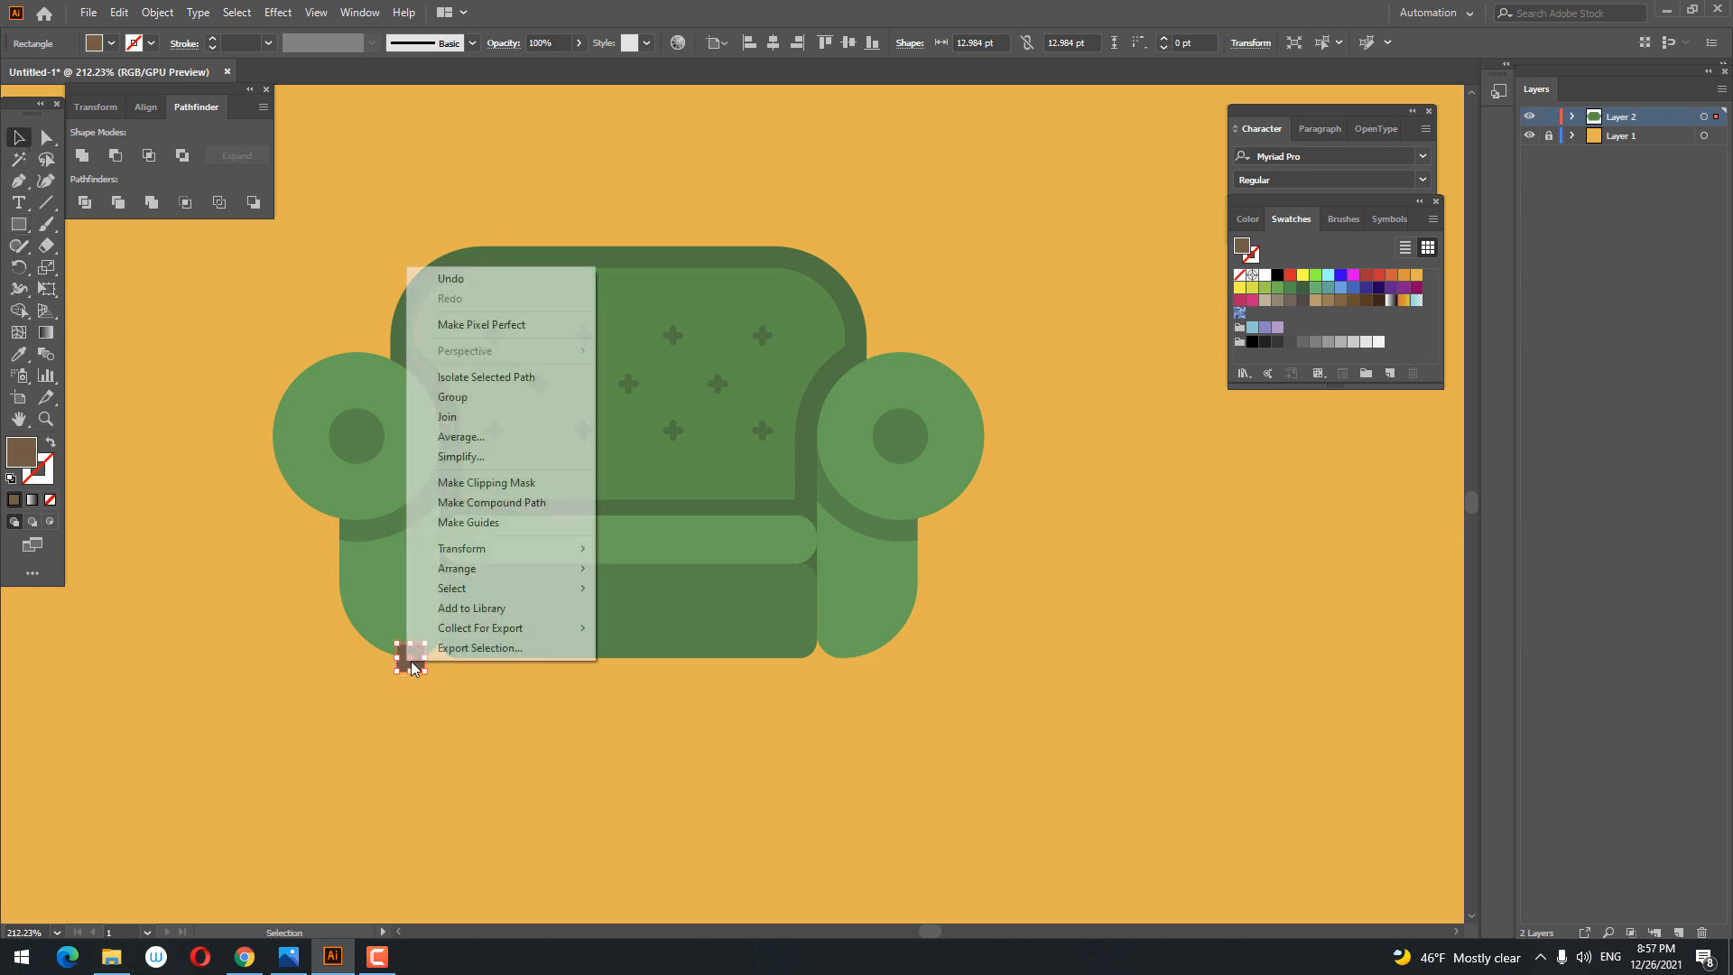
mouse_move(495, 571)
left_click(674, 631)
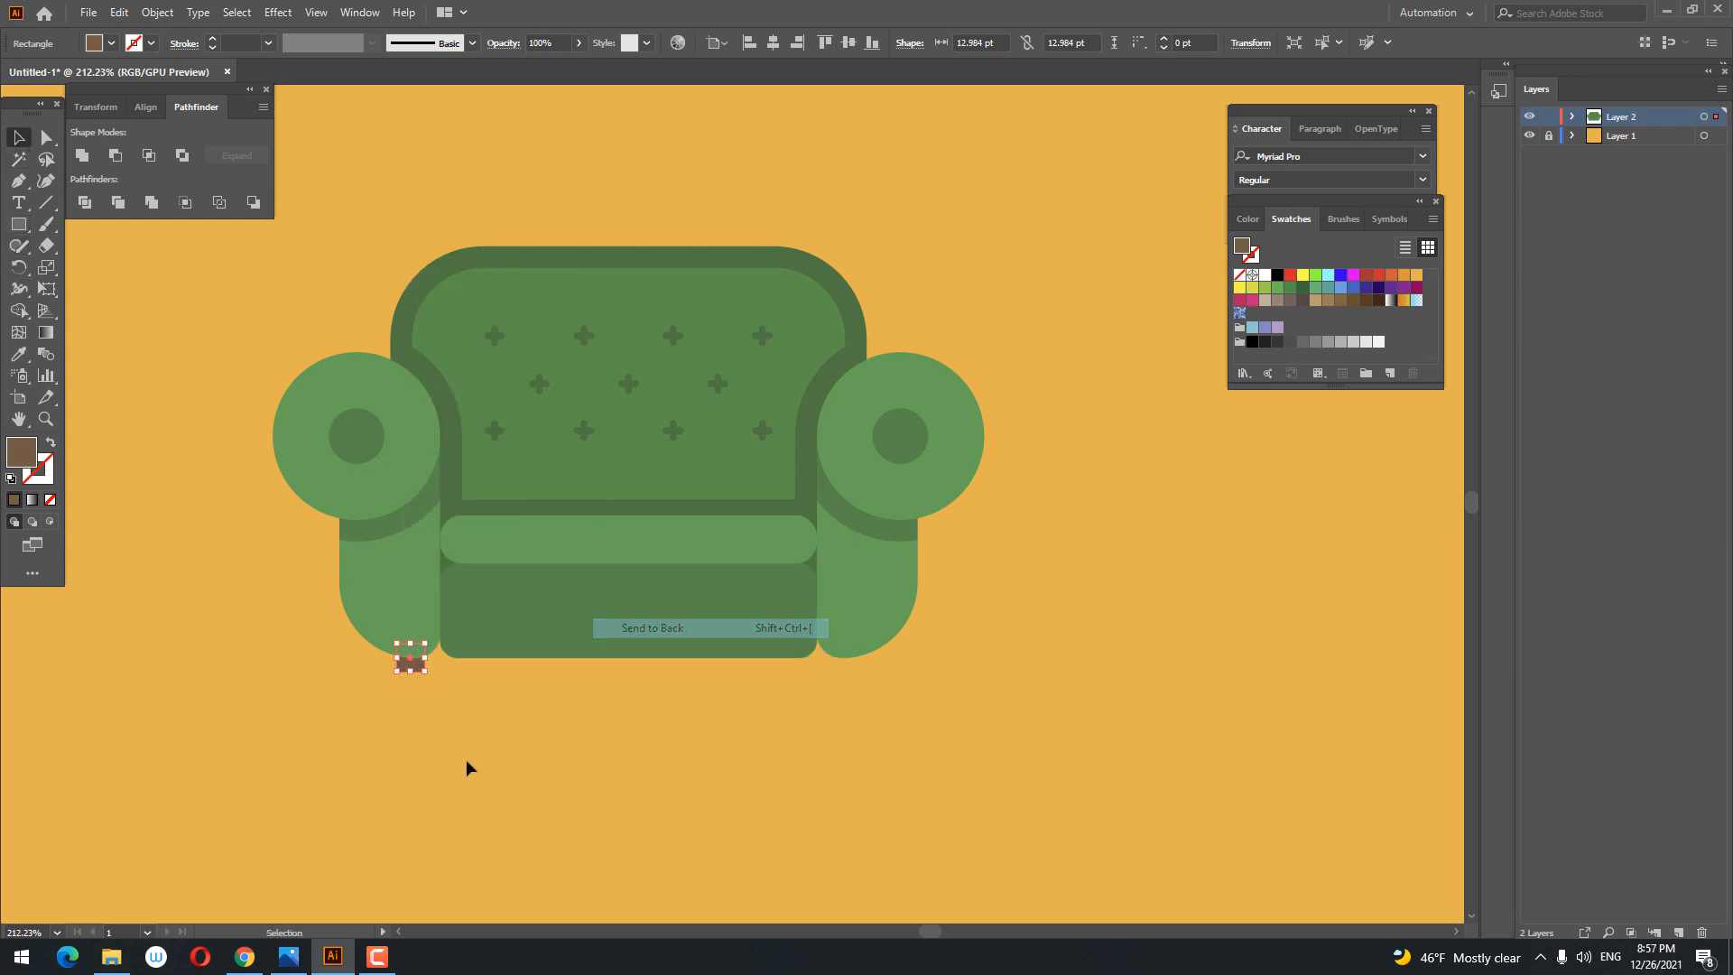
left_click(467, 762)
Step: Taper the brown leg by moving its lower right corner point inward
key("z")
left_click_drag(381, 674, 731, 766)
left_click(47, 137)
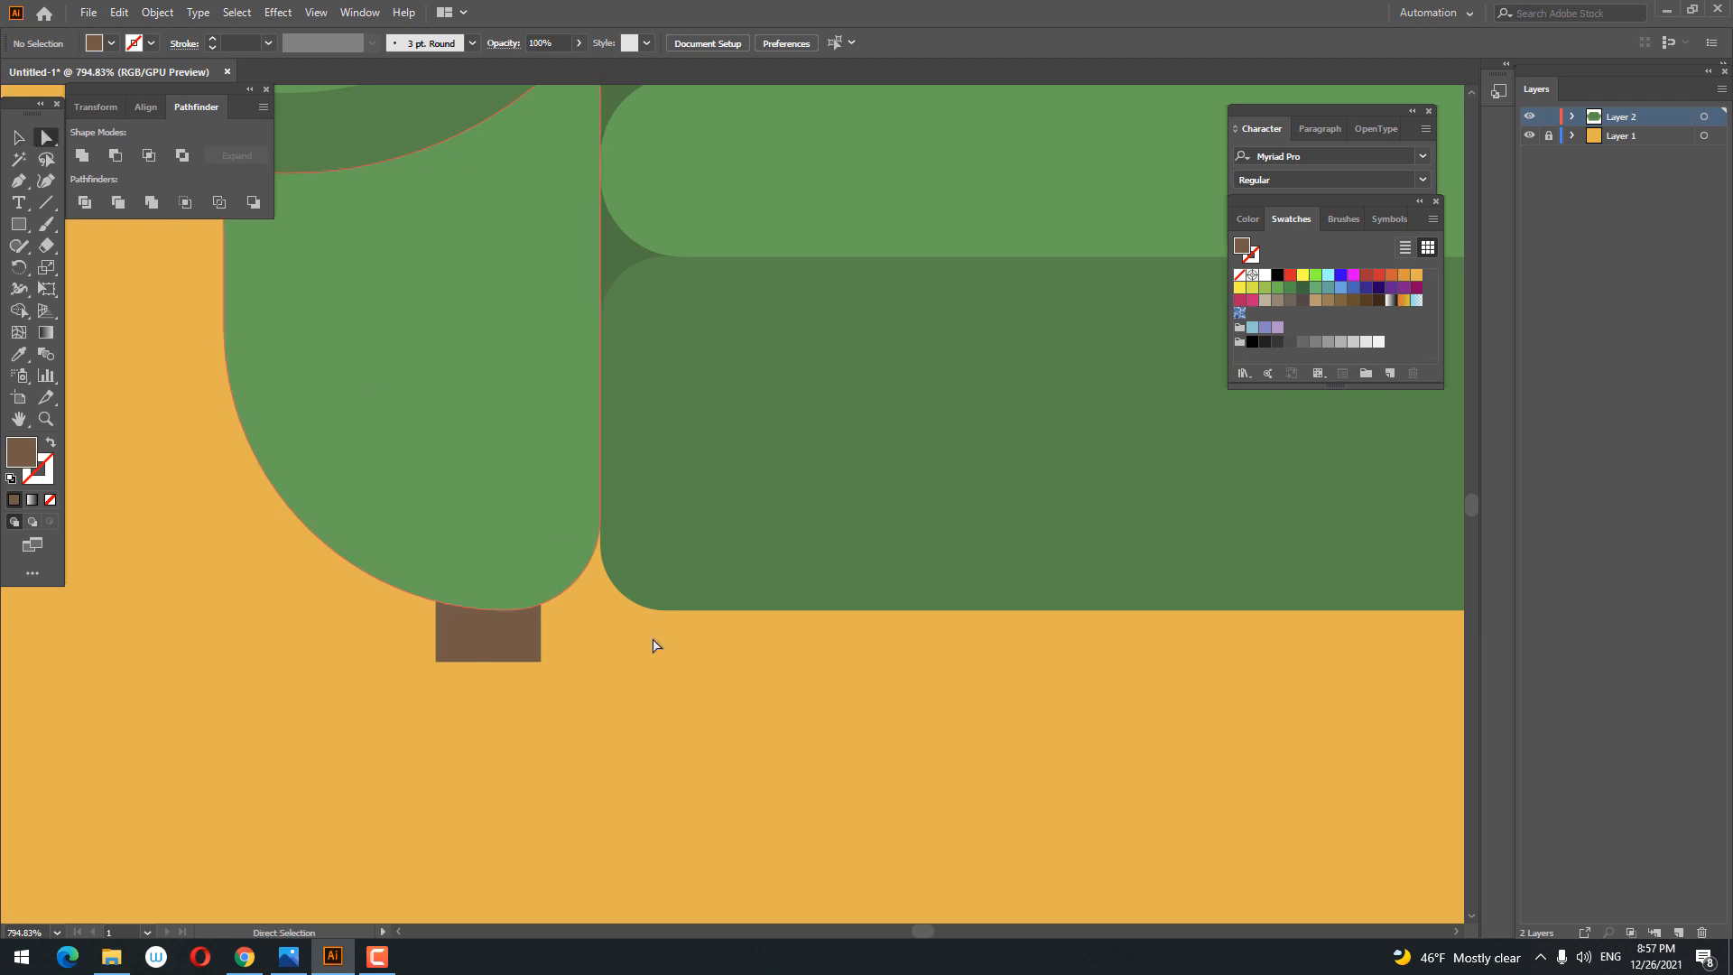
left_click(541, 661)
left_click(541, 662)
left_click_drag(541, 662, 261, 663)
left_click(571, 647)
key("z")
left_click_drag(434, 736, 615, 750)
left_click_drag(438, 643, 650, 651)
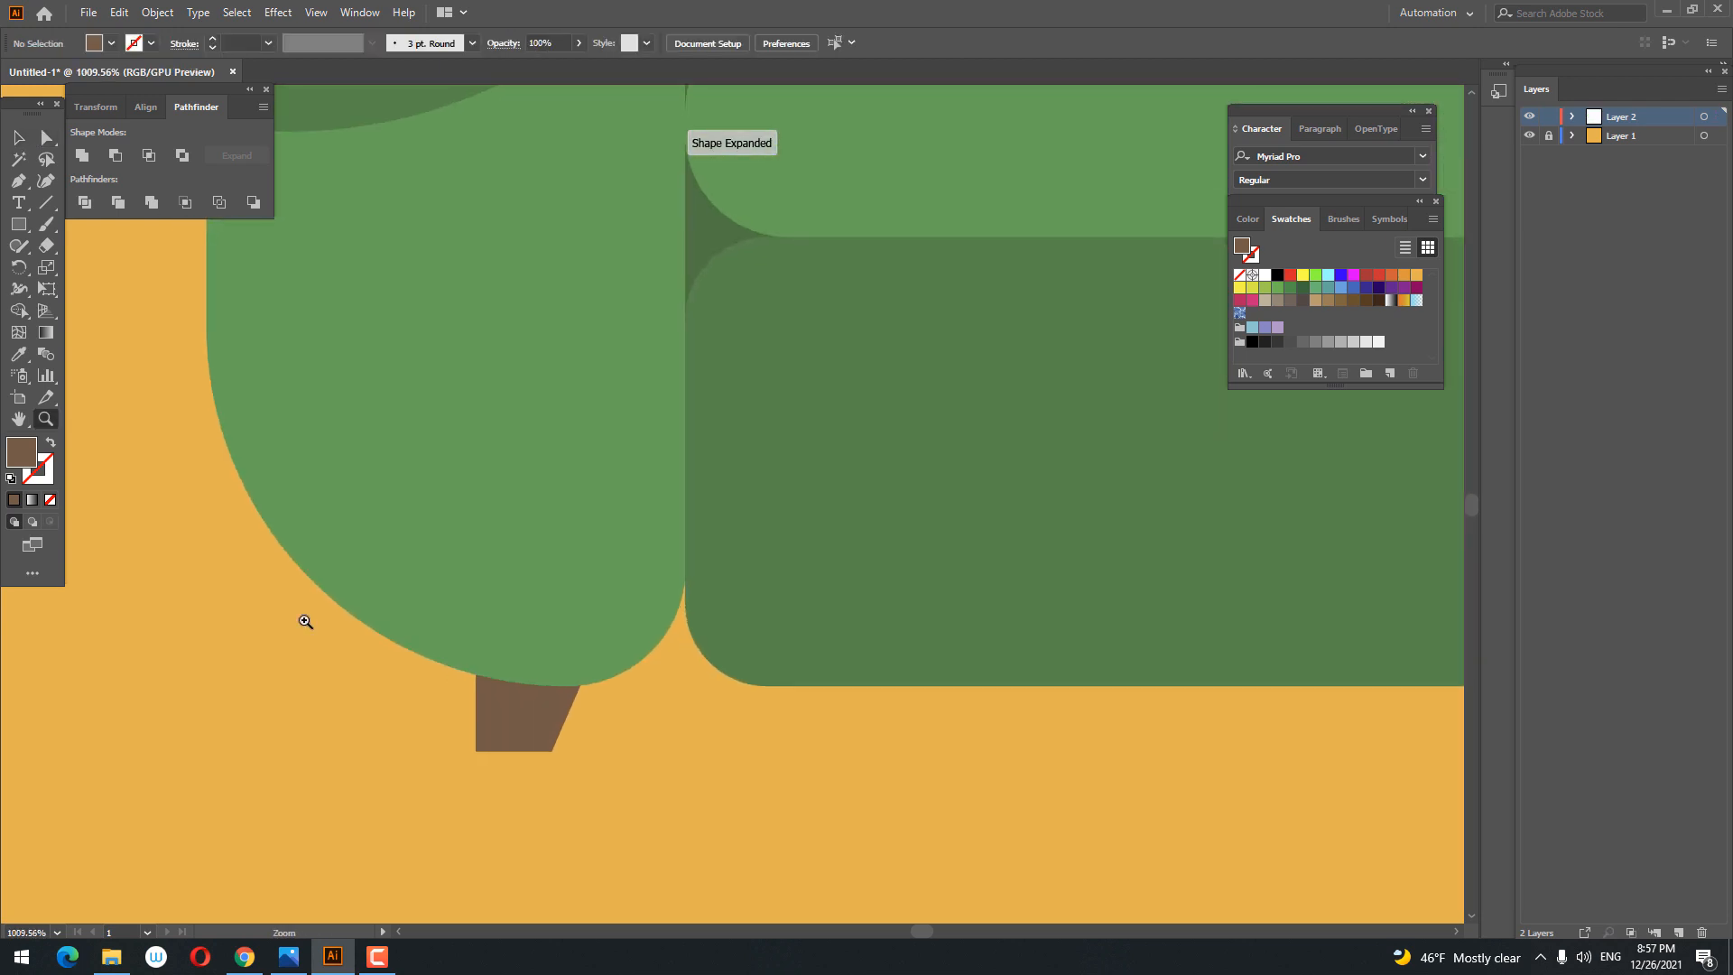
left_click(22, 231)
key("z")
left_click_drag(538, 599, 282, 596)
left_click_drag(379, 681, 226, 679)
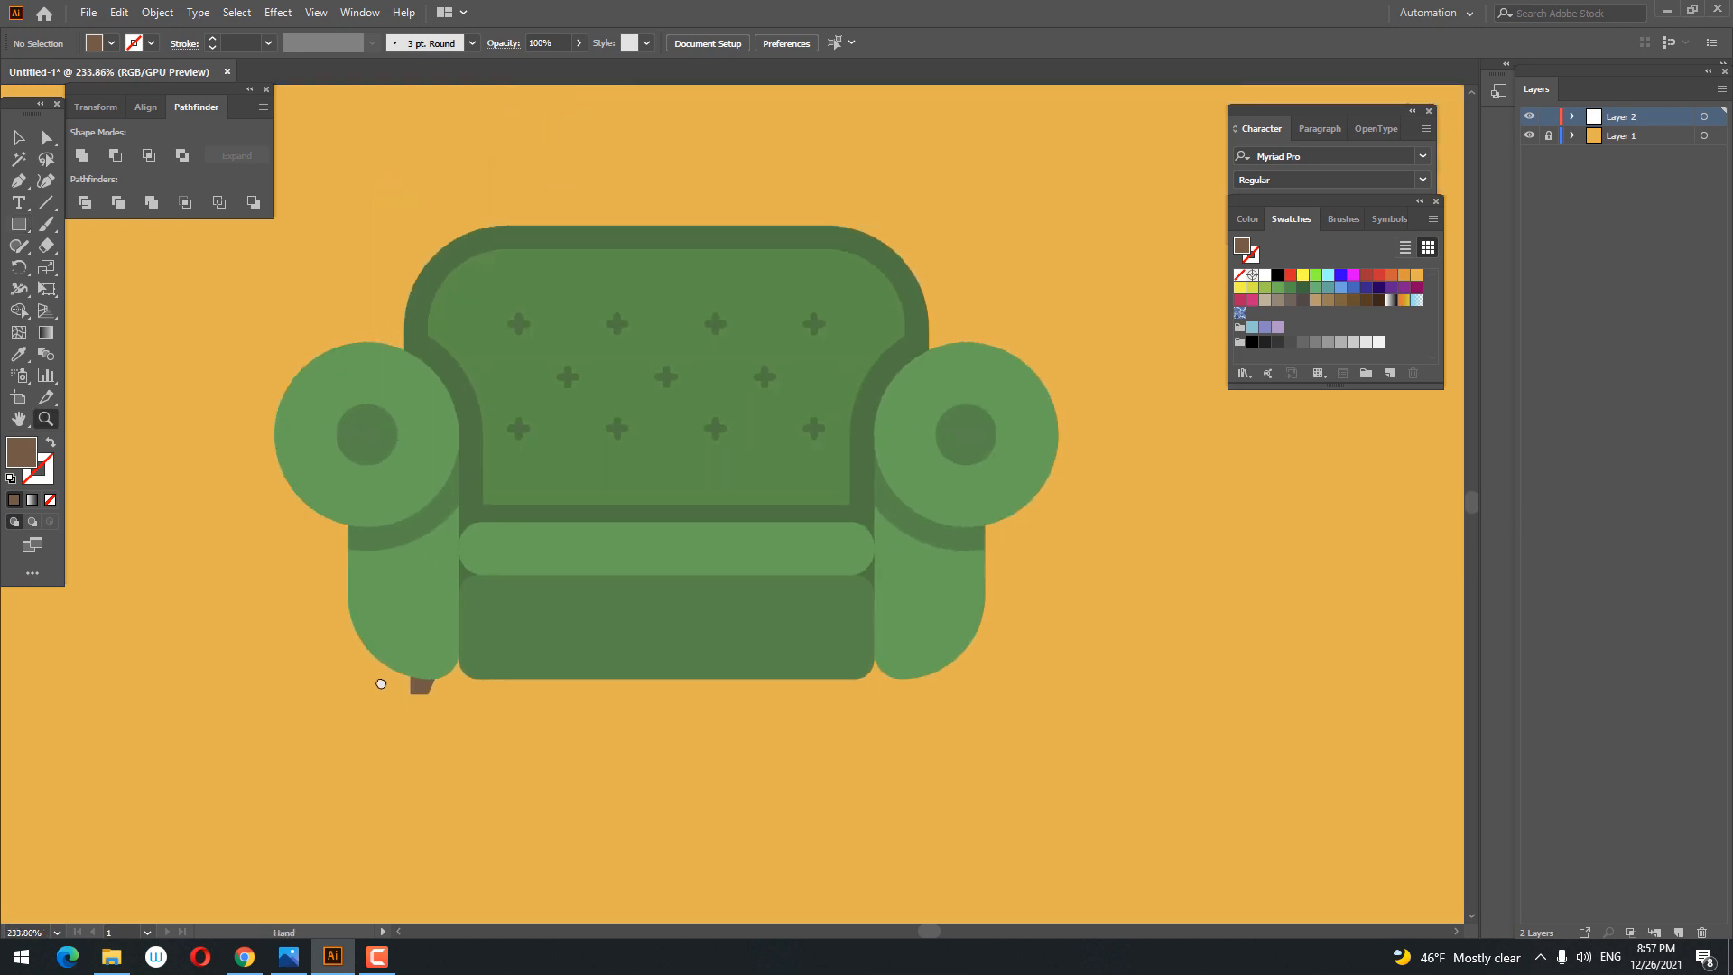
left_click(18, 137)
left_click(119, 12)
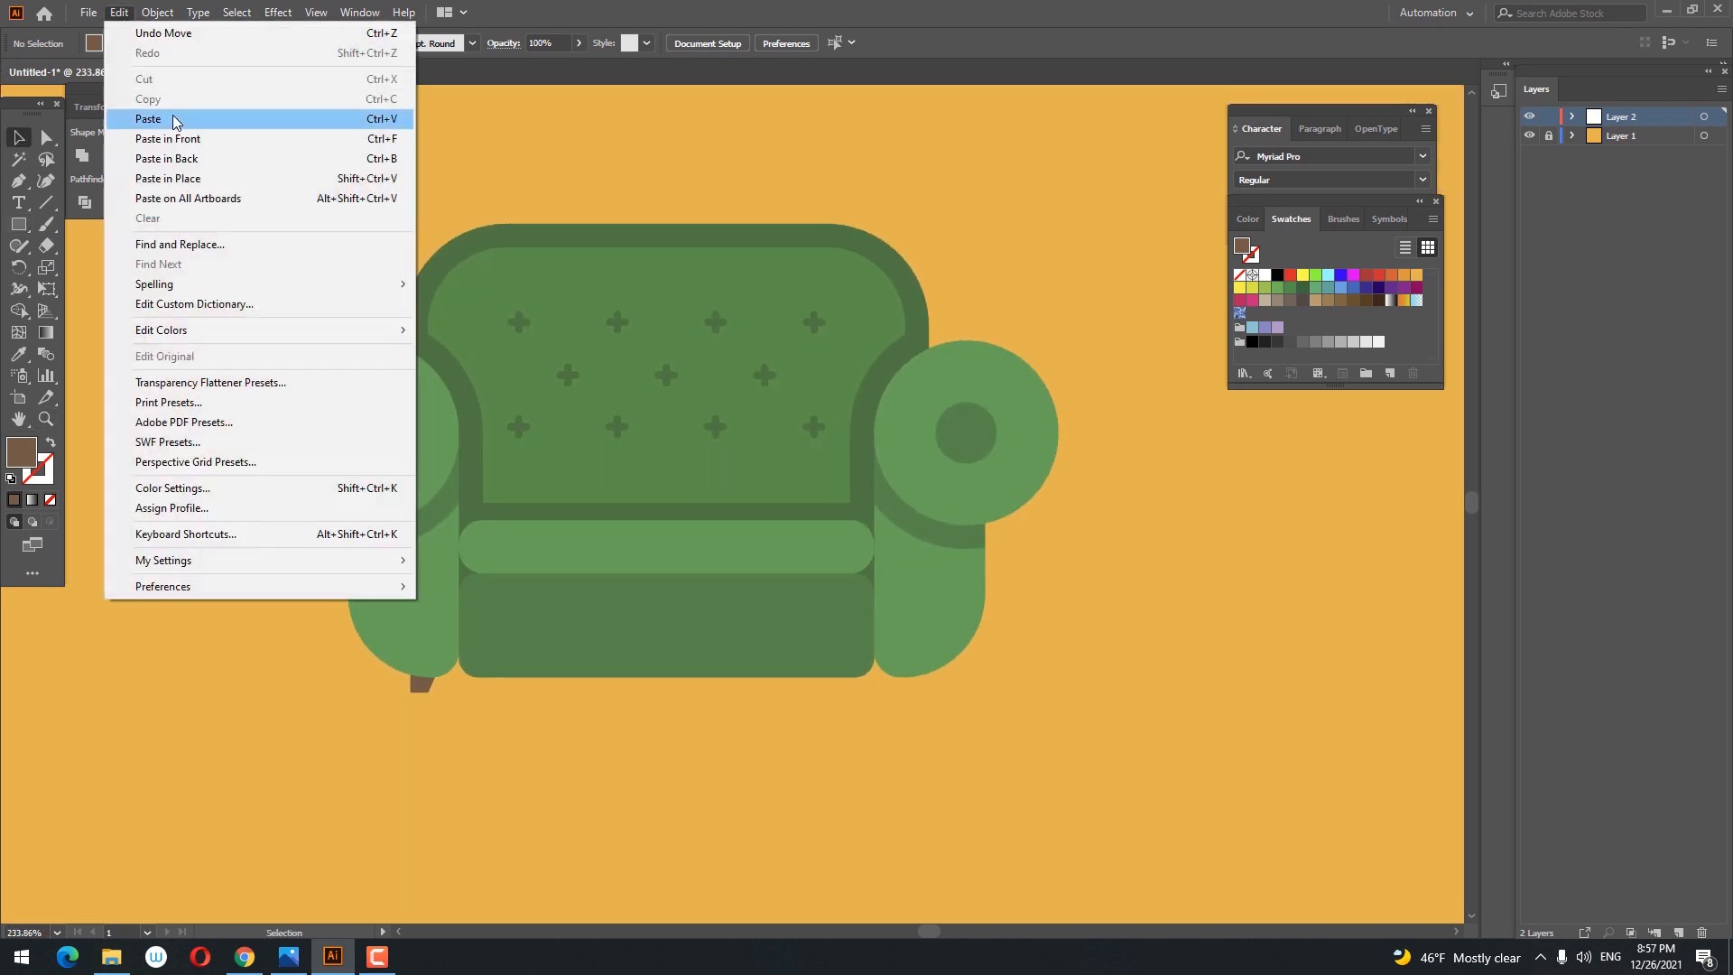
left_click(167, 114)
key("ctrl+z")
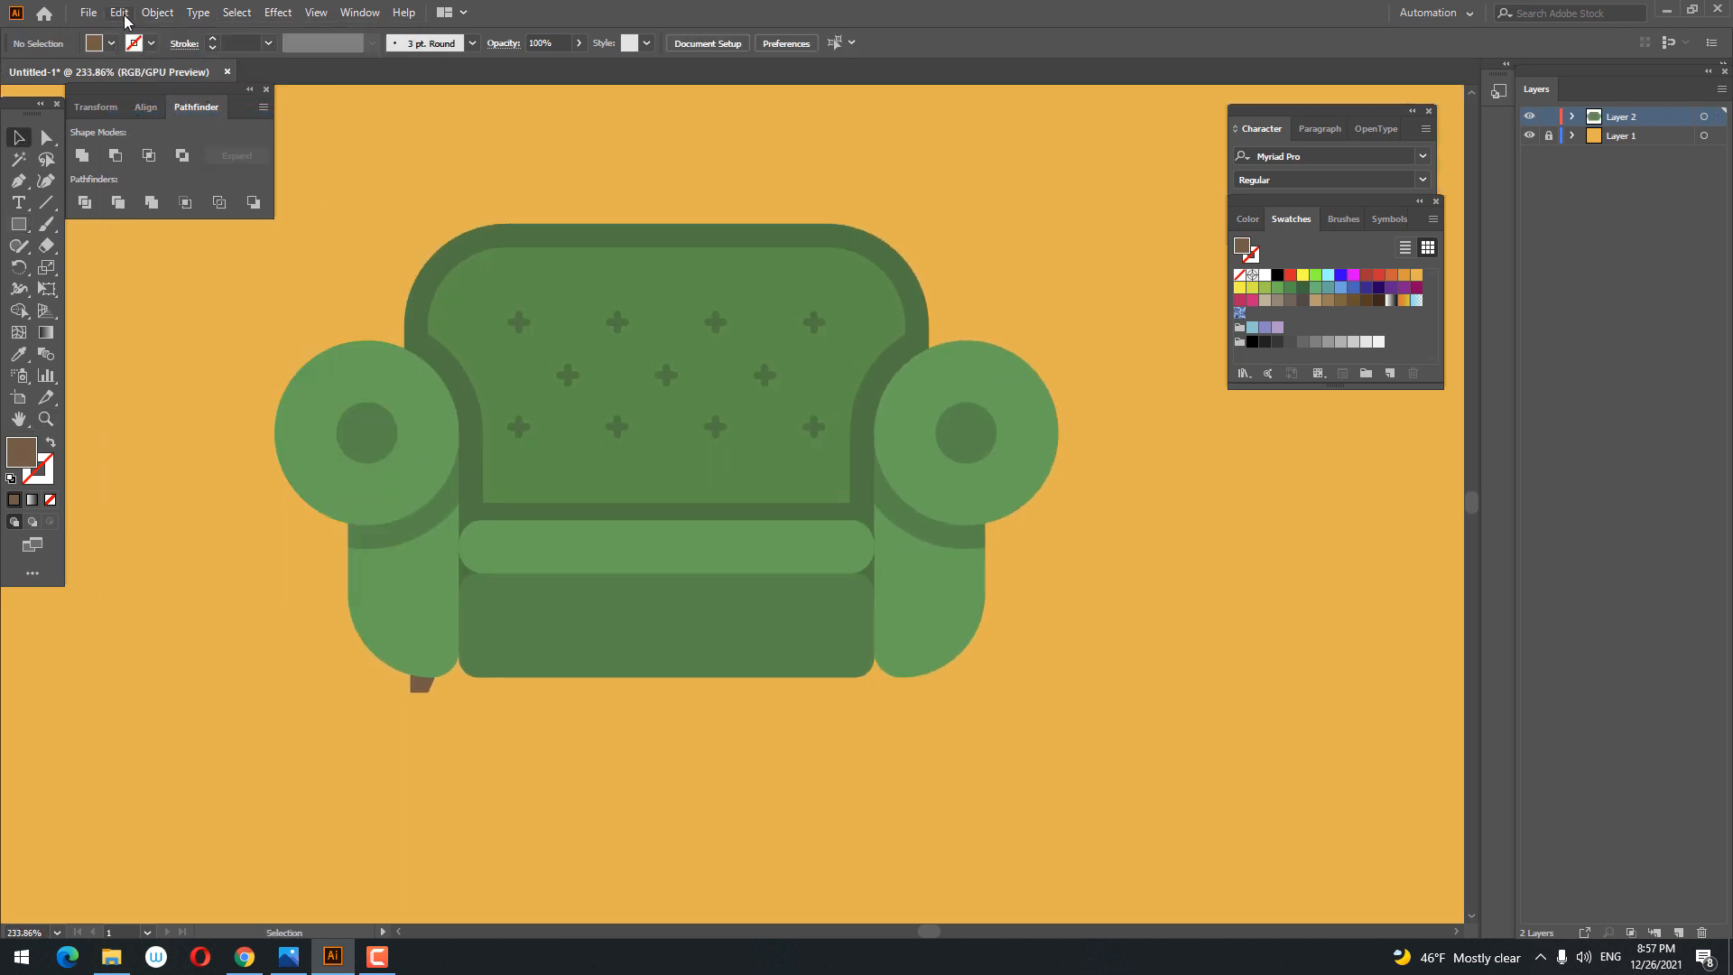
Step: Copy the tapered leg, paste it in front and move the copy horizontally under the right armrest
left_click(423, 683)
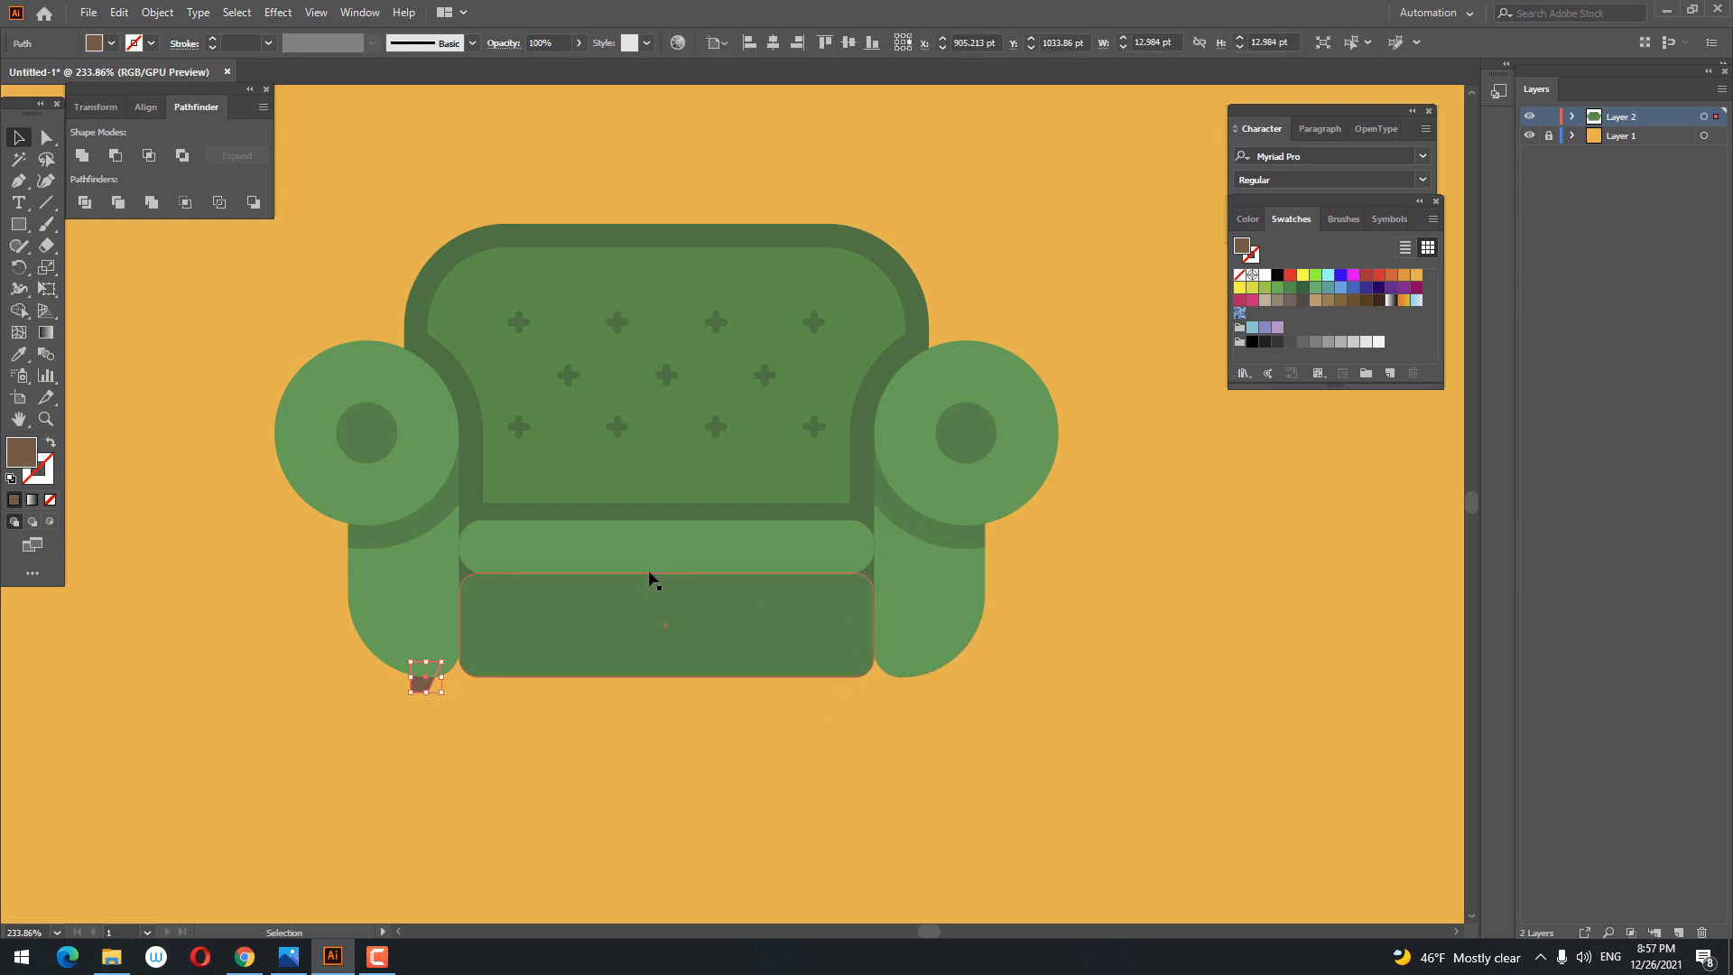
left_click(120, 13)
left_click(151, 99)
left_click(120, 13)
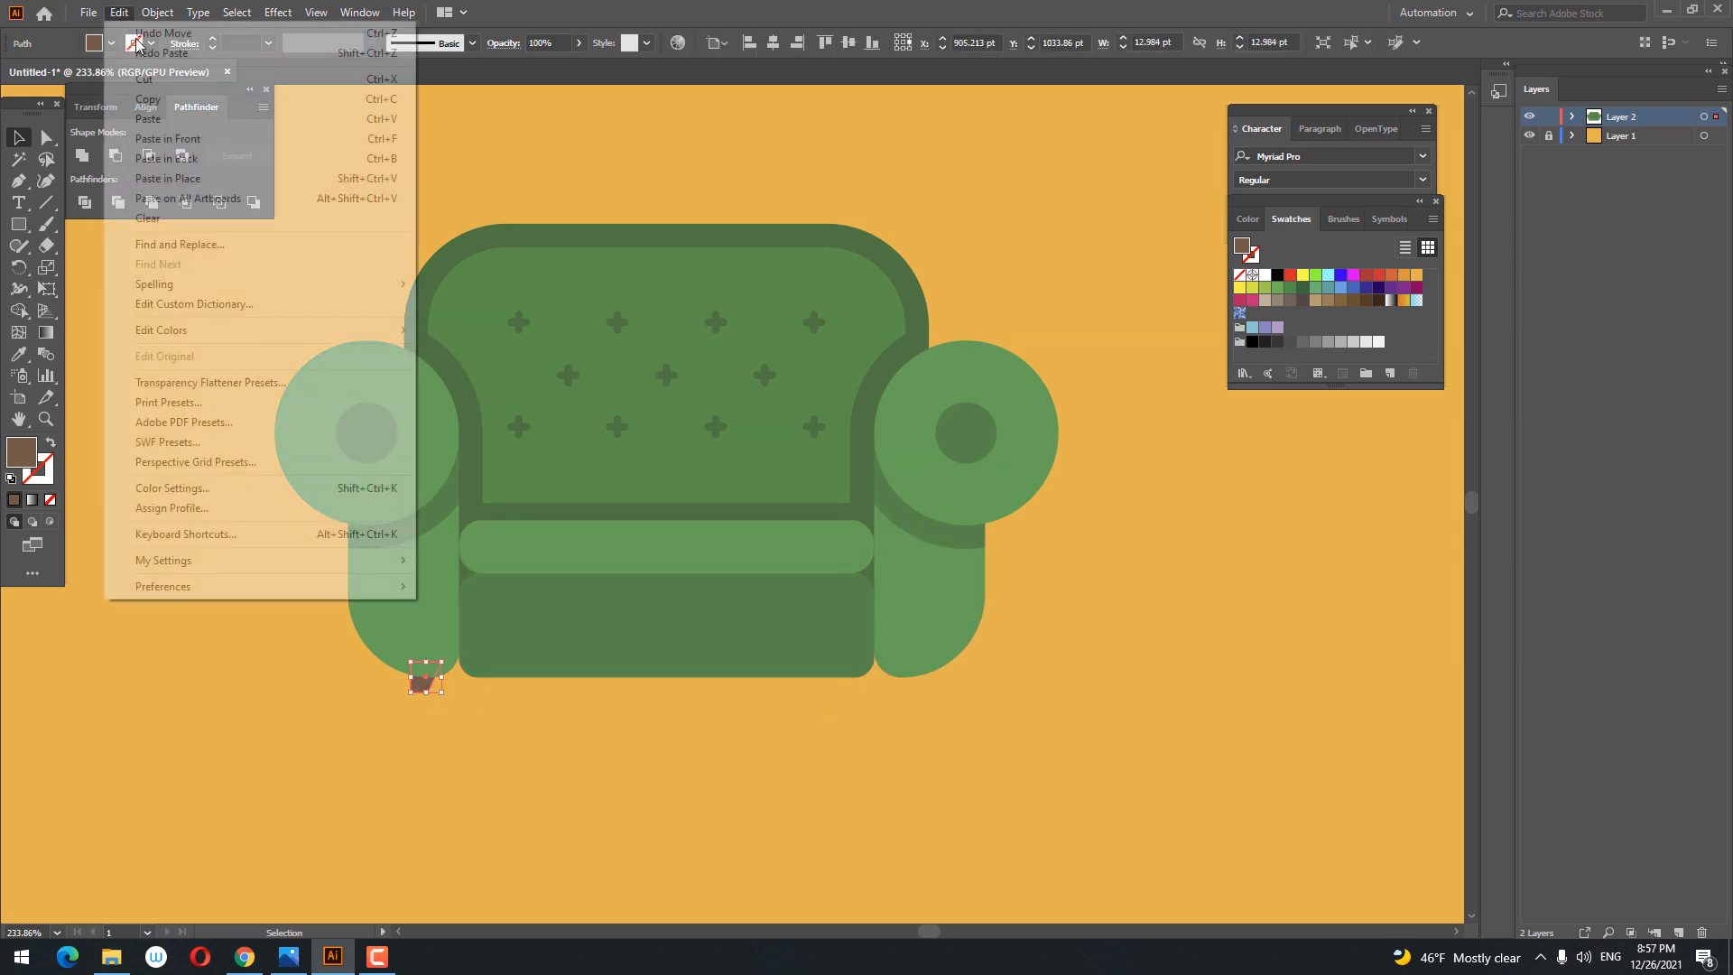
left_click(209, 147)
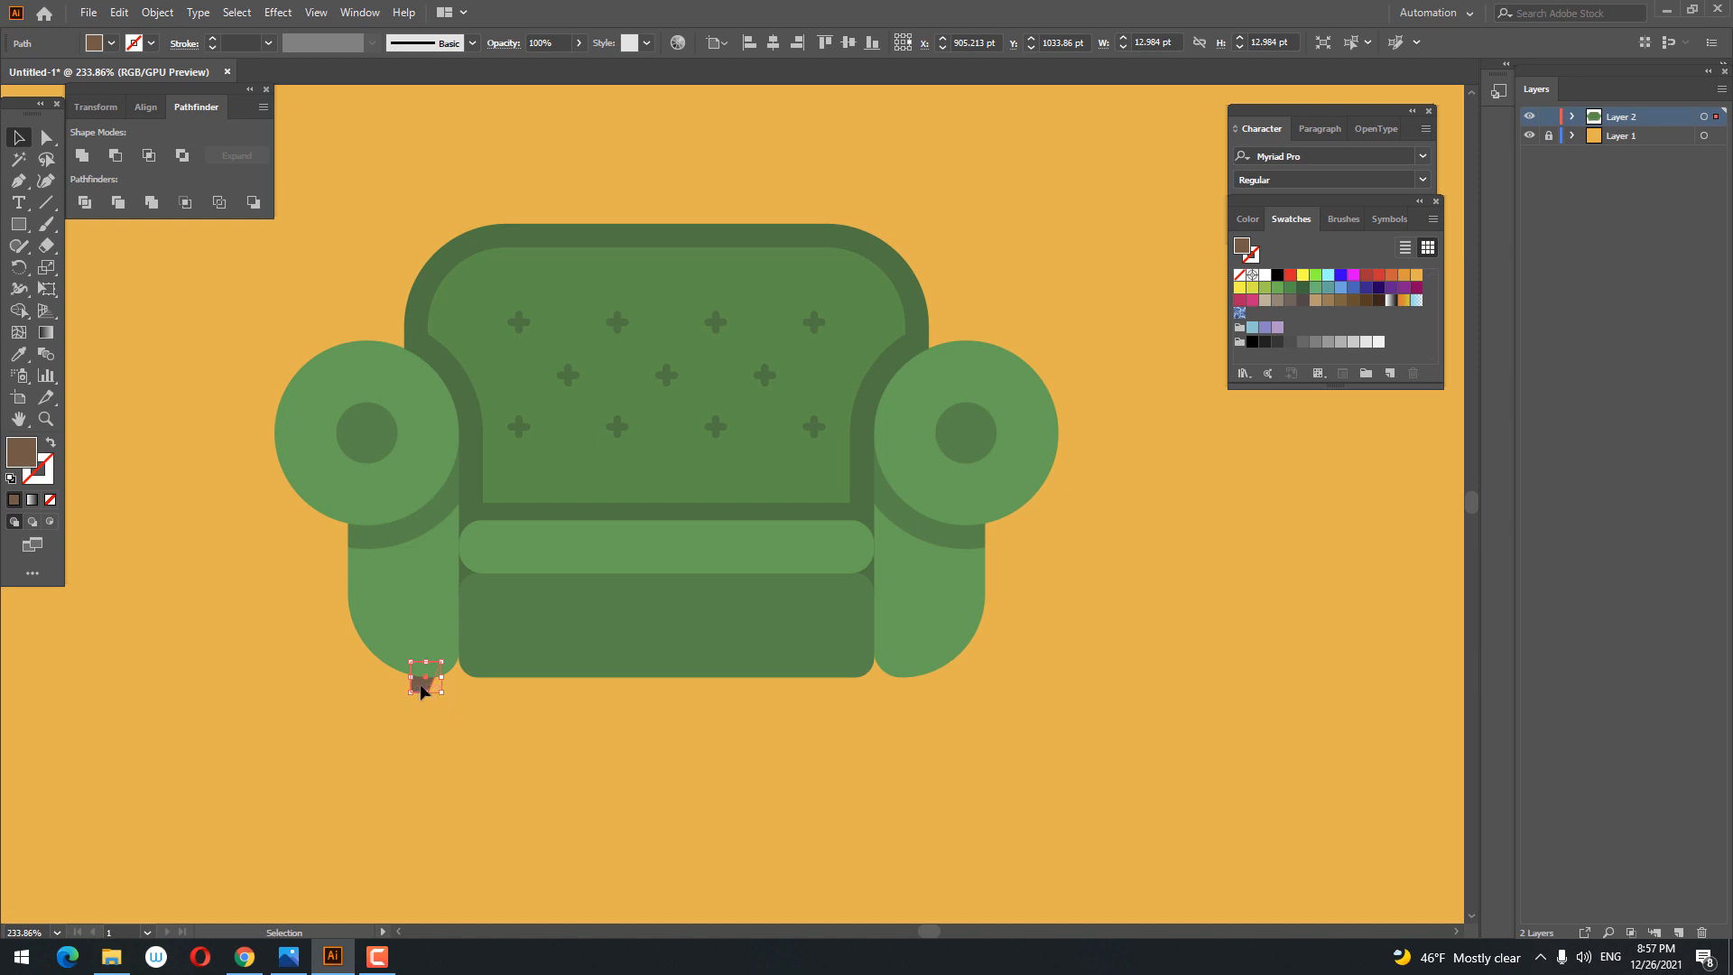
left_click_drag(421, 692, 905, 690)
Step: Reflect the right leg across the vertical axis so it mirrors the left one
right_click(905, 690)
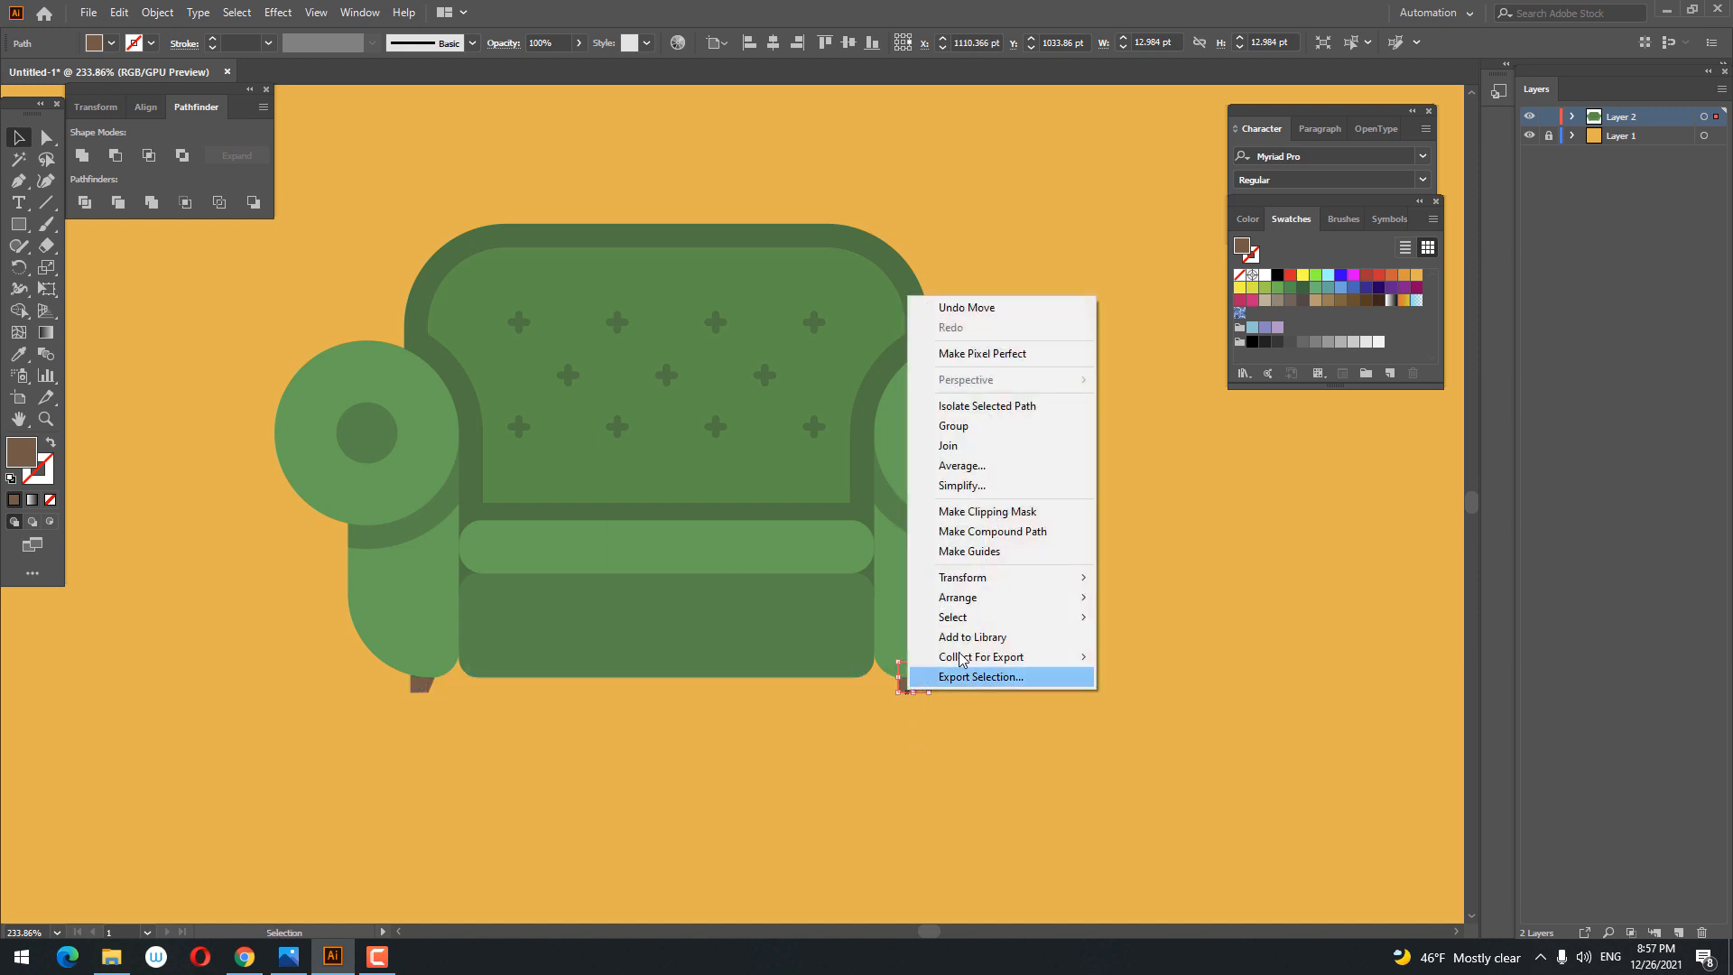
mouse_move(963, 577)
left_click(1173, 642)
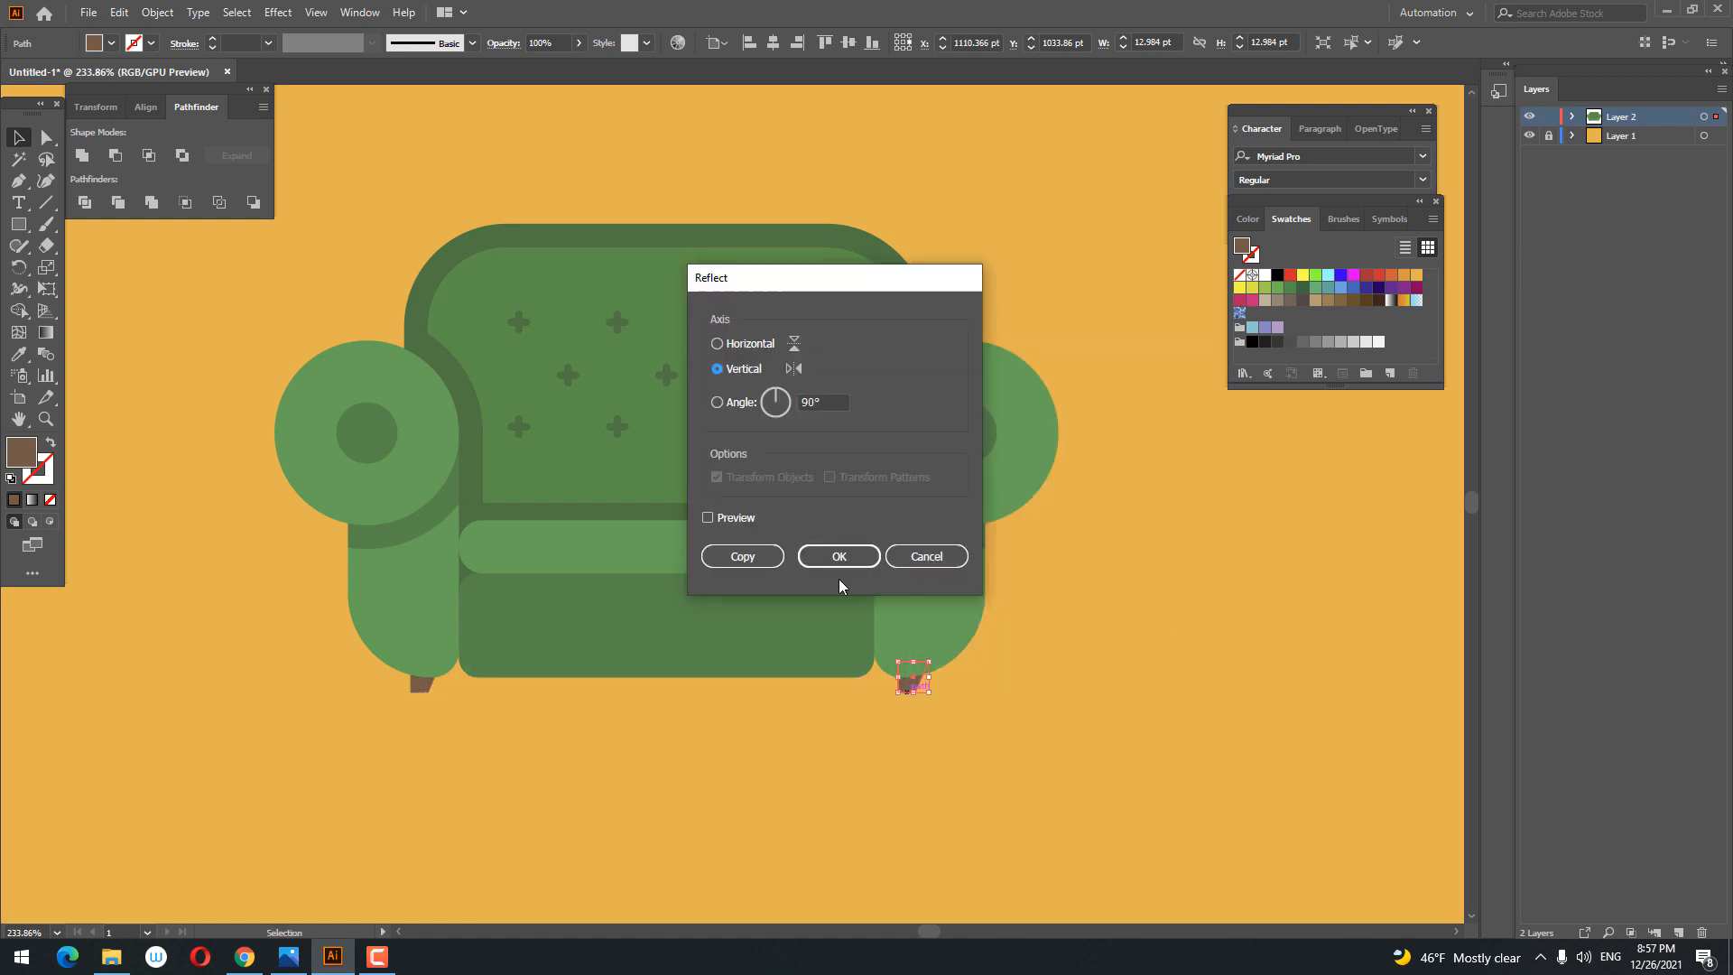
left_click(820, 560)
left_click(999, 776)
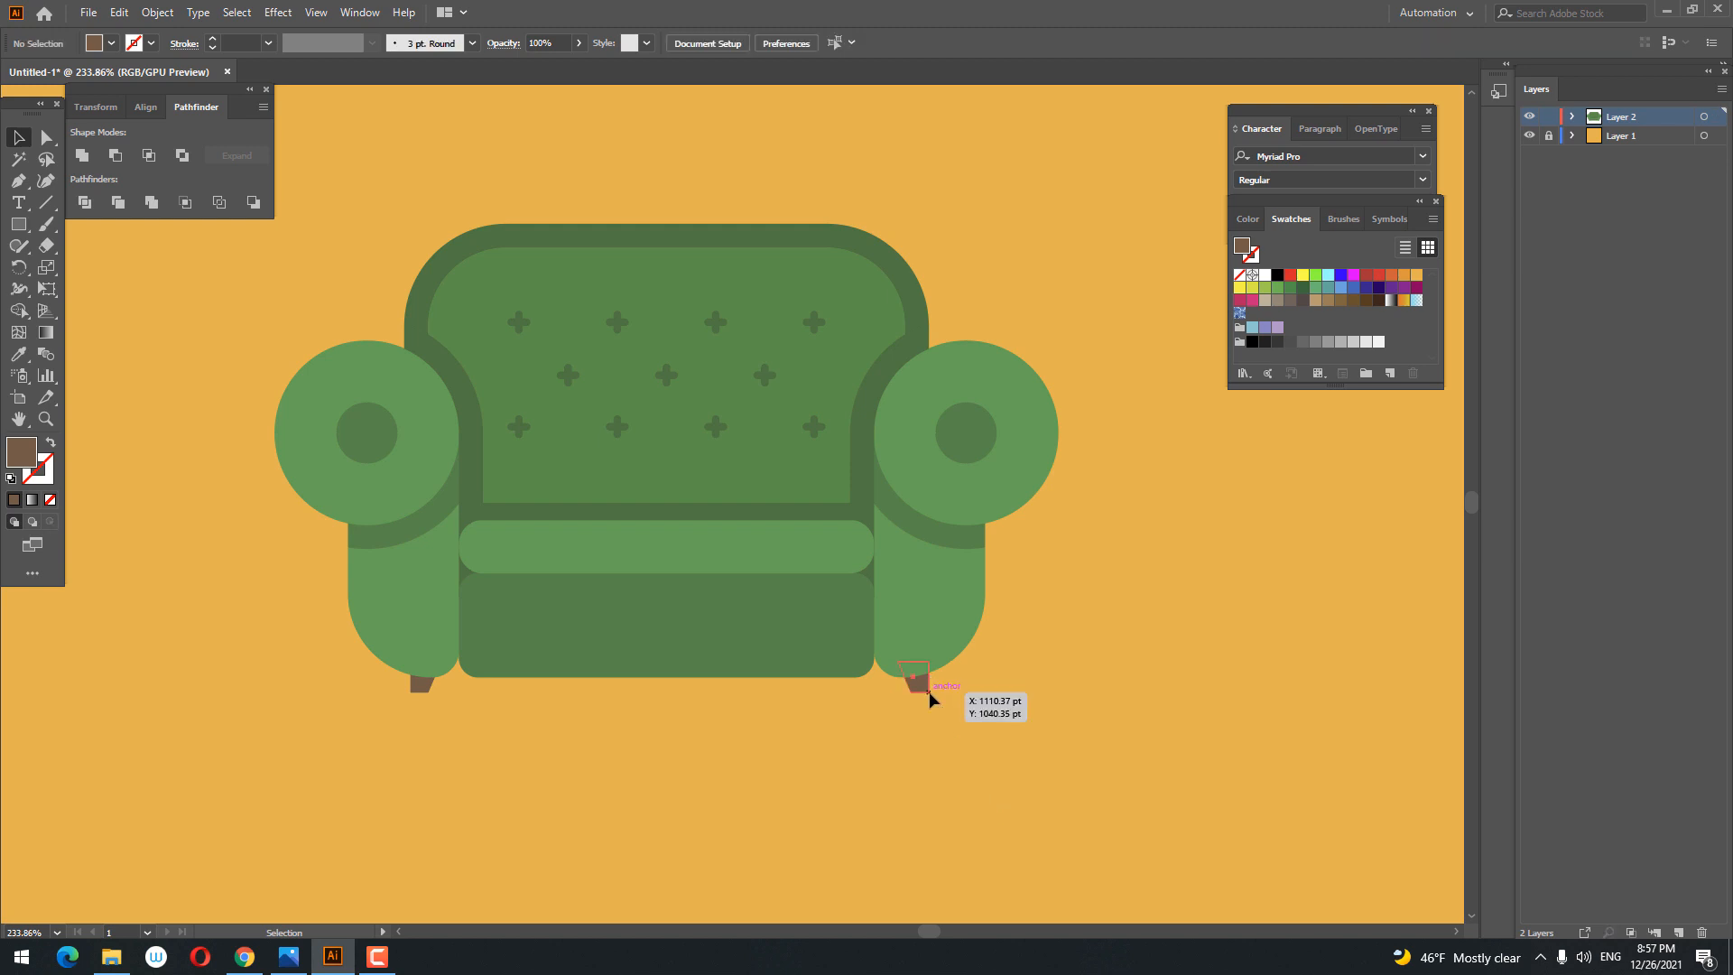
Step: Group the two legs and center them horizontally under the sofa
left_click(919, 684)
left_click(420, 686, "shift")
right_click(903, 681)
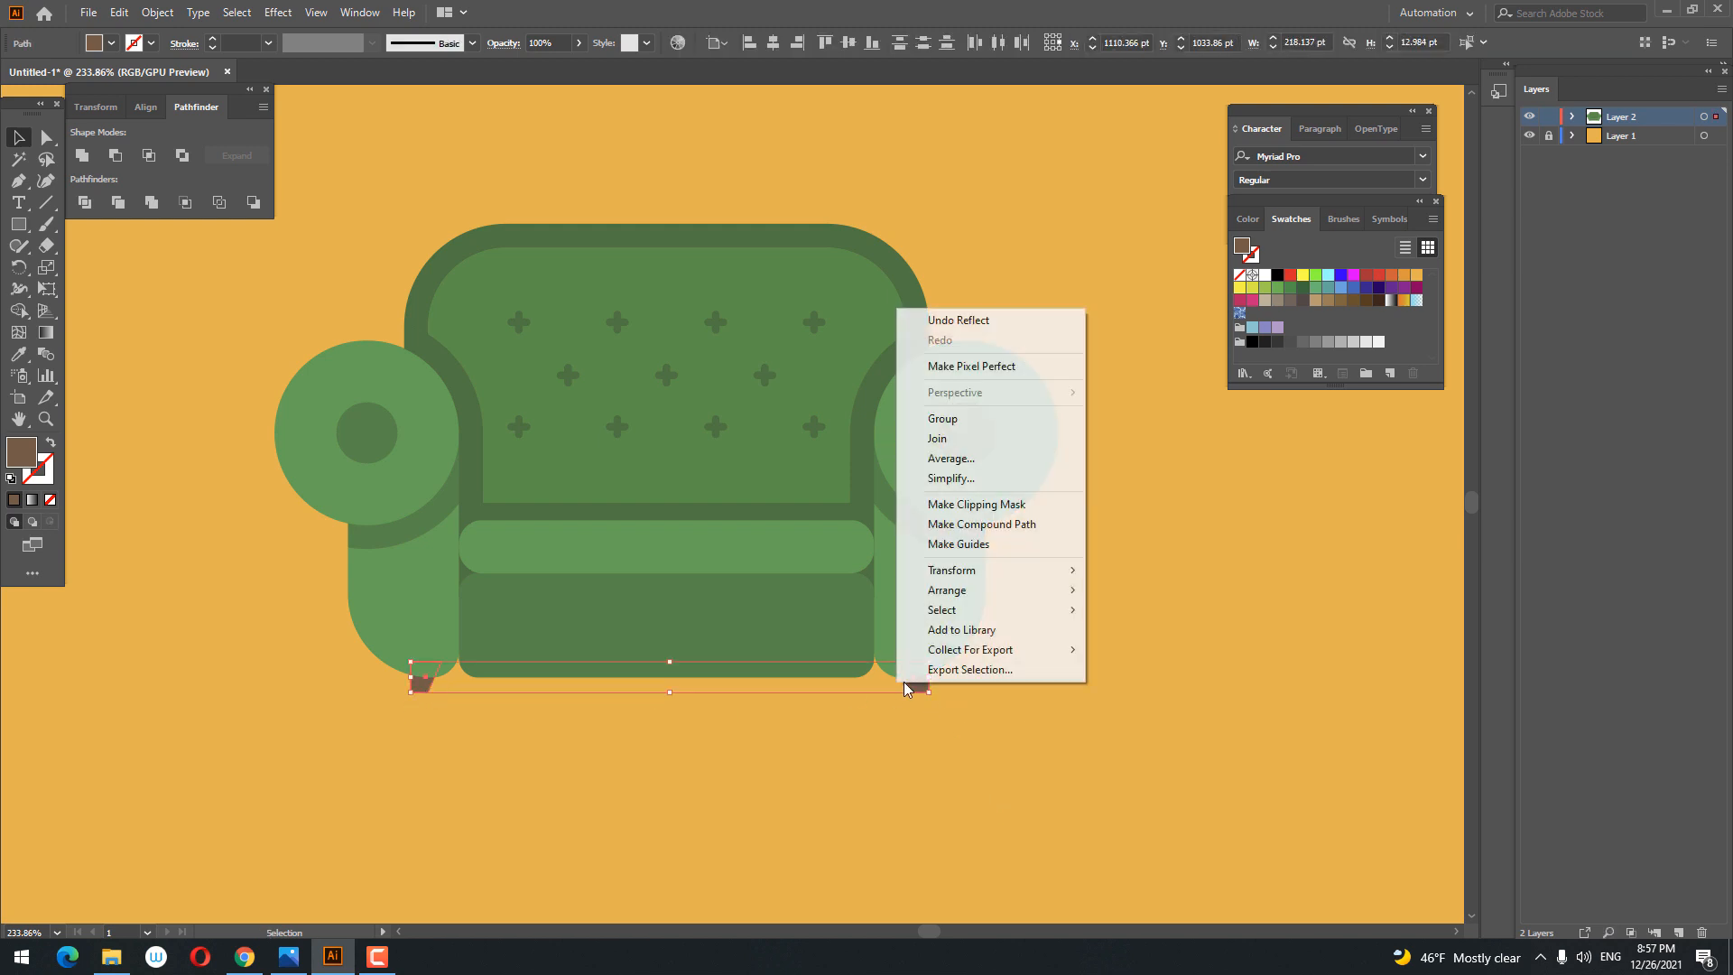
left_click(957, 438)
key("ctrl+a")
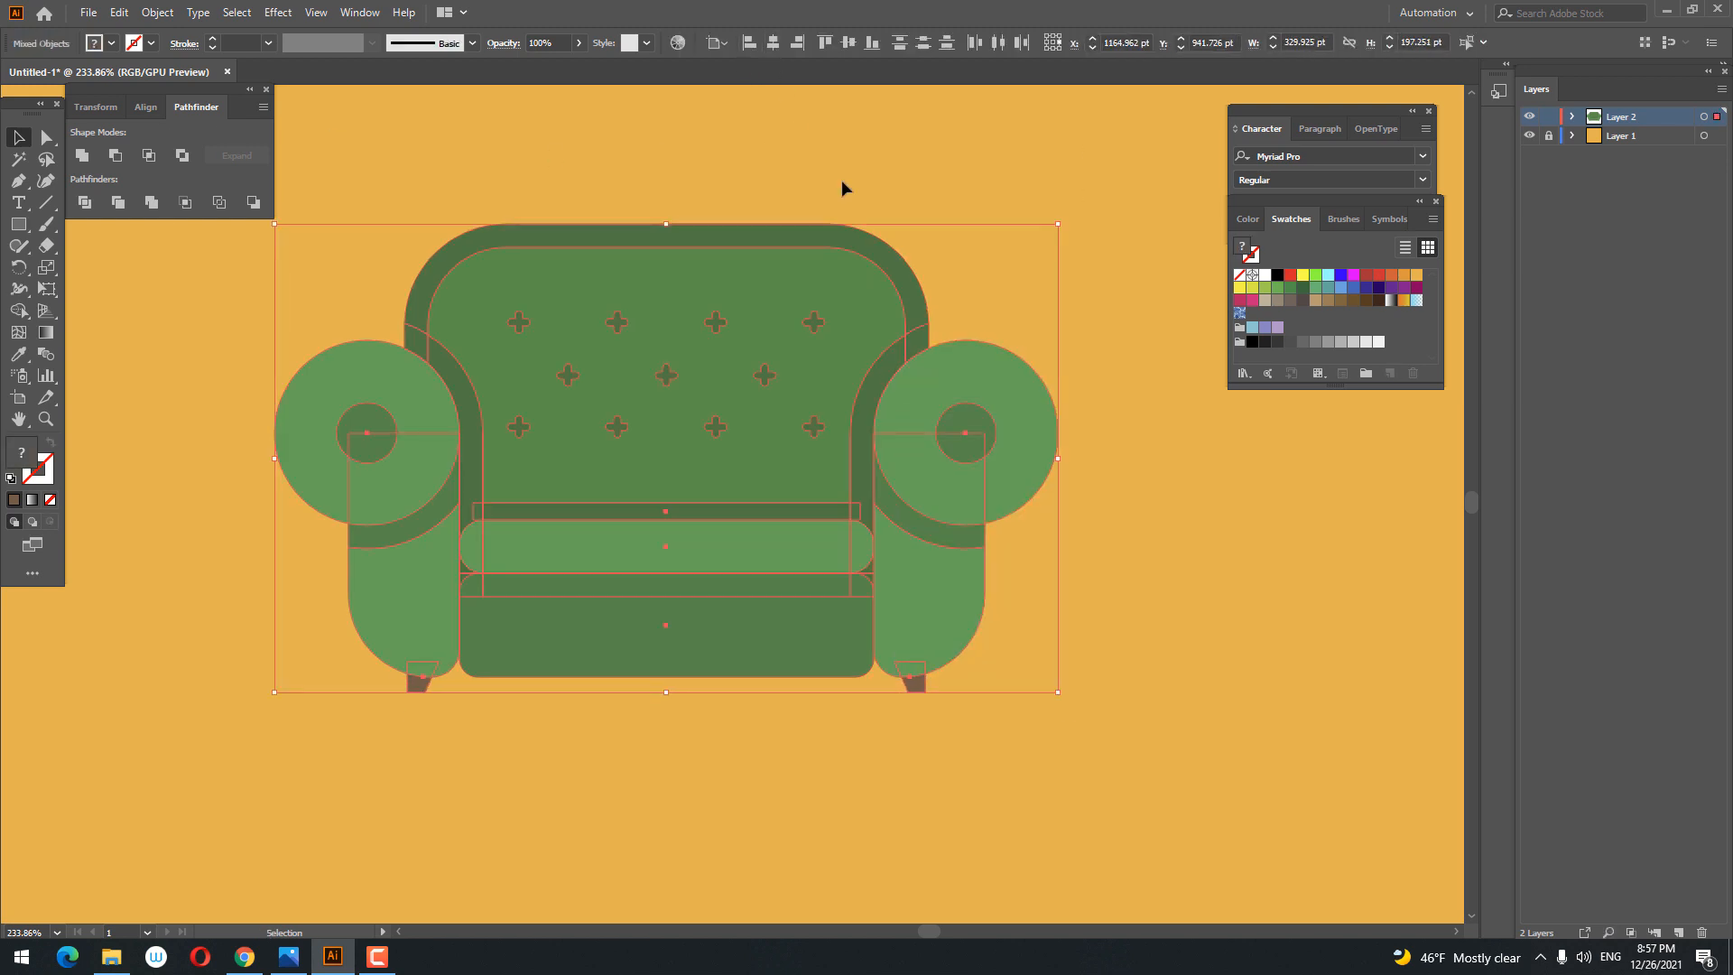
left_click(845, 187)
Step: Draw a square about 56 pt wide in the empty space left of the sofa and fill it with dark orange
key("z")
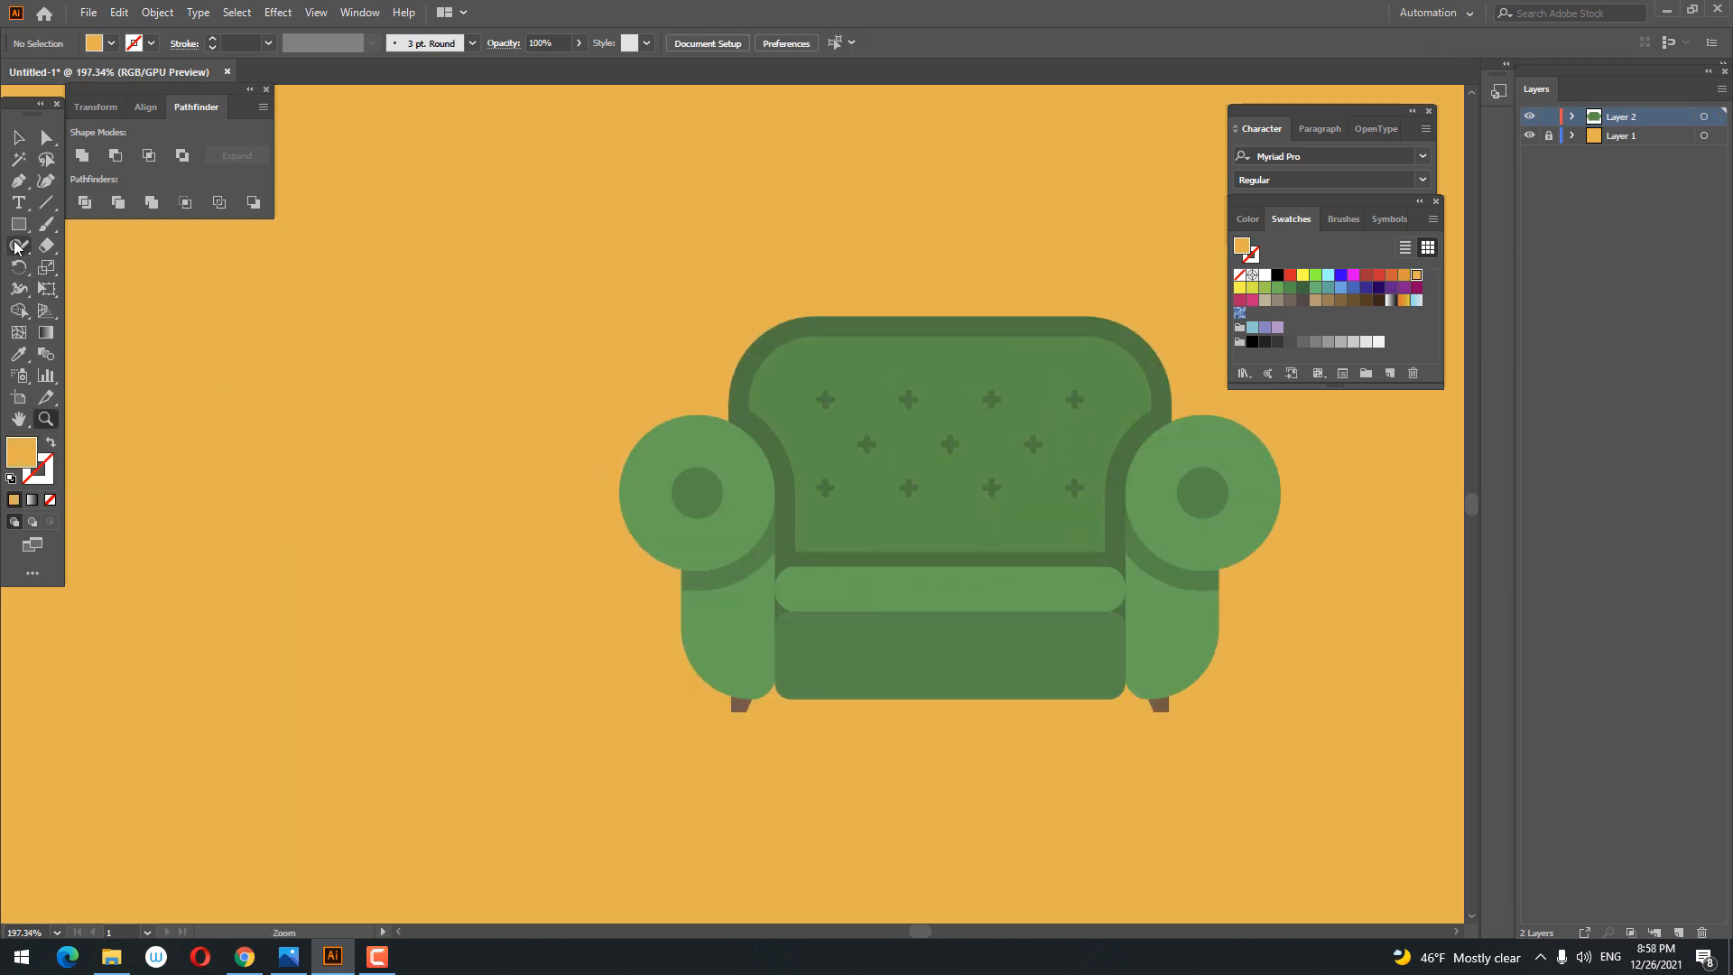
left_click(19, 226)
left_click_drag(317, 317, 429, 430)
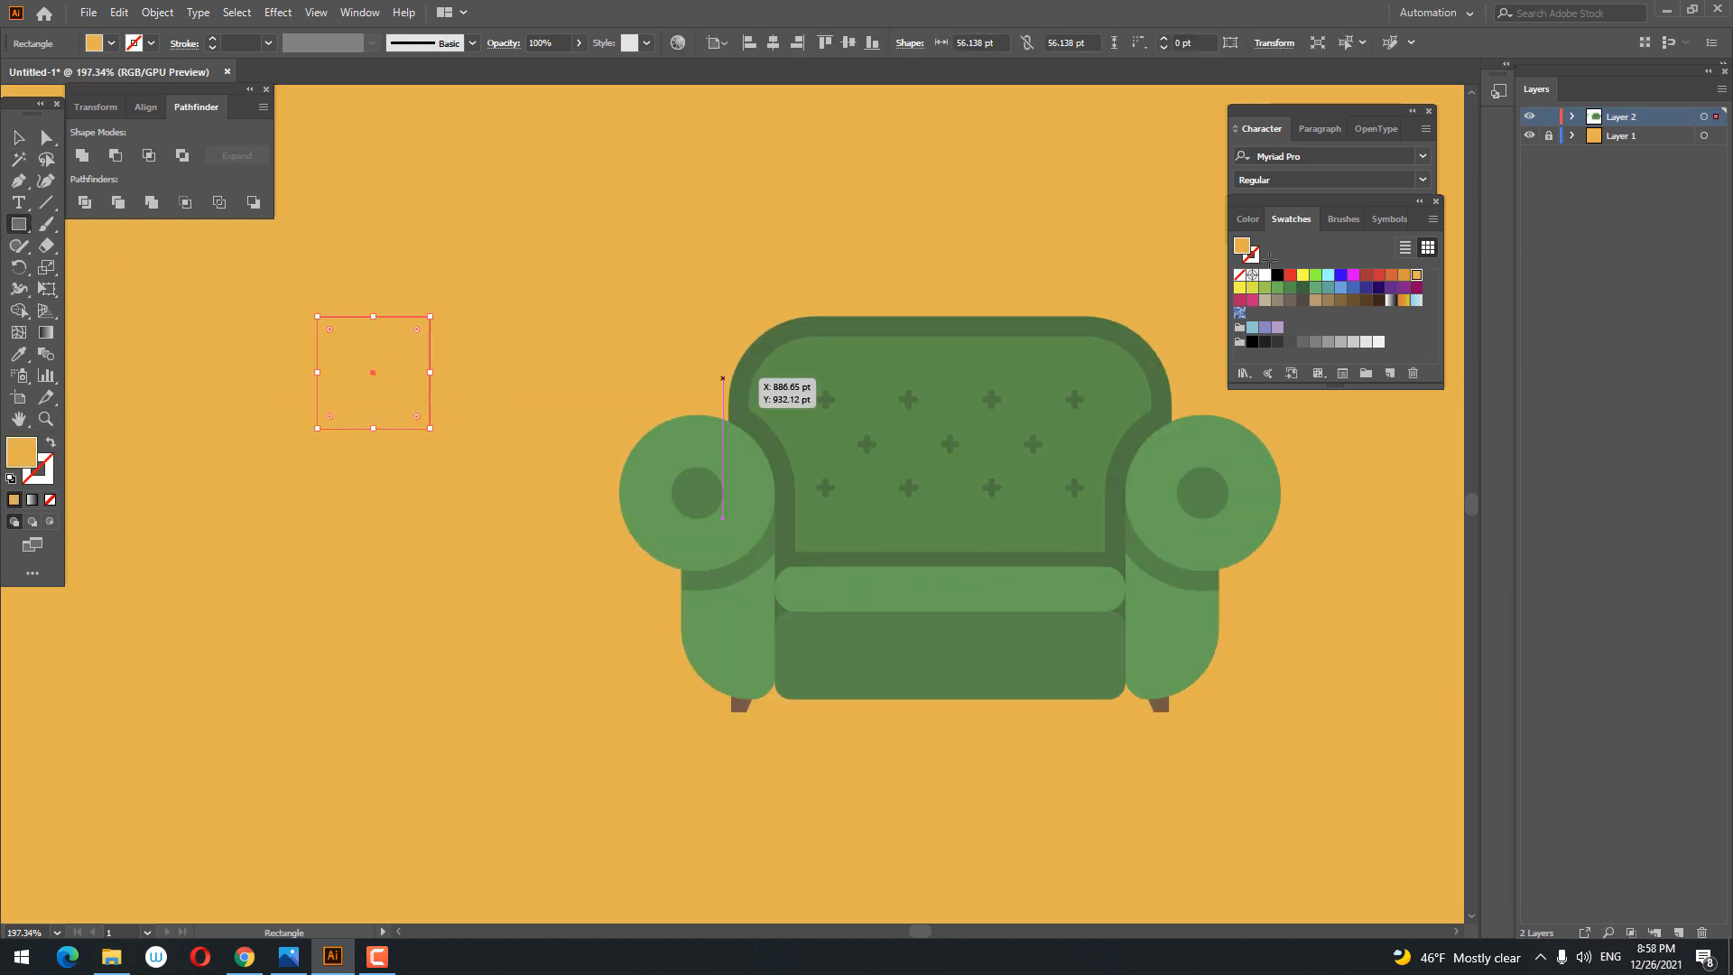
left_click(1391, 276)
key("z")
mouse_move(458, 265)
left_mouse_down()
mouse_move(610, 411)
mouse_move(923, 388)
left_mouse_up()
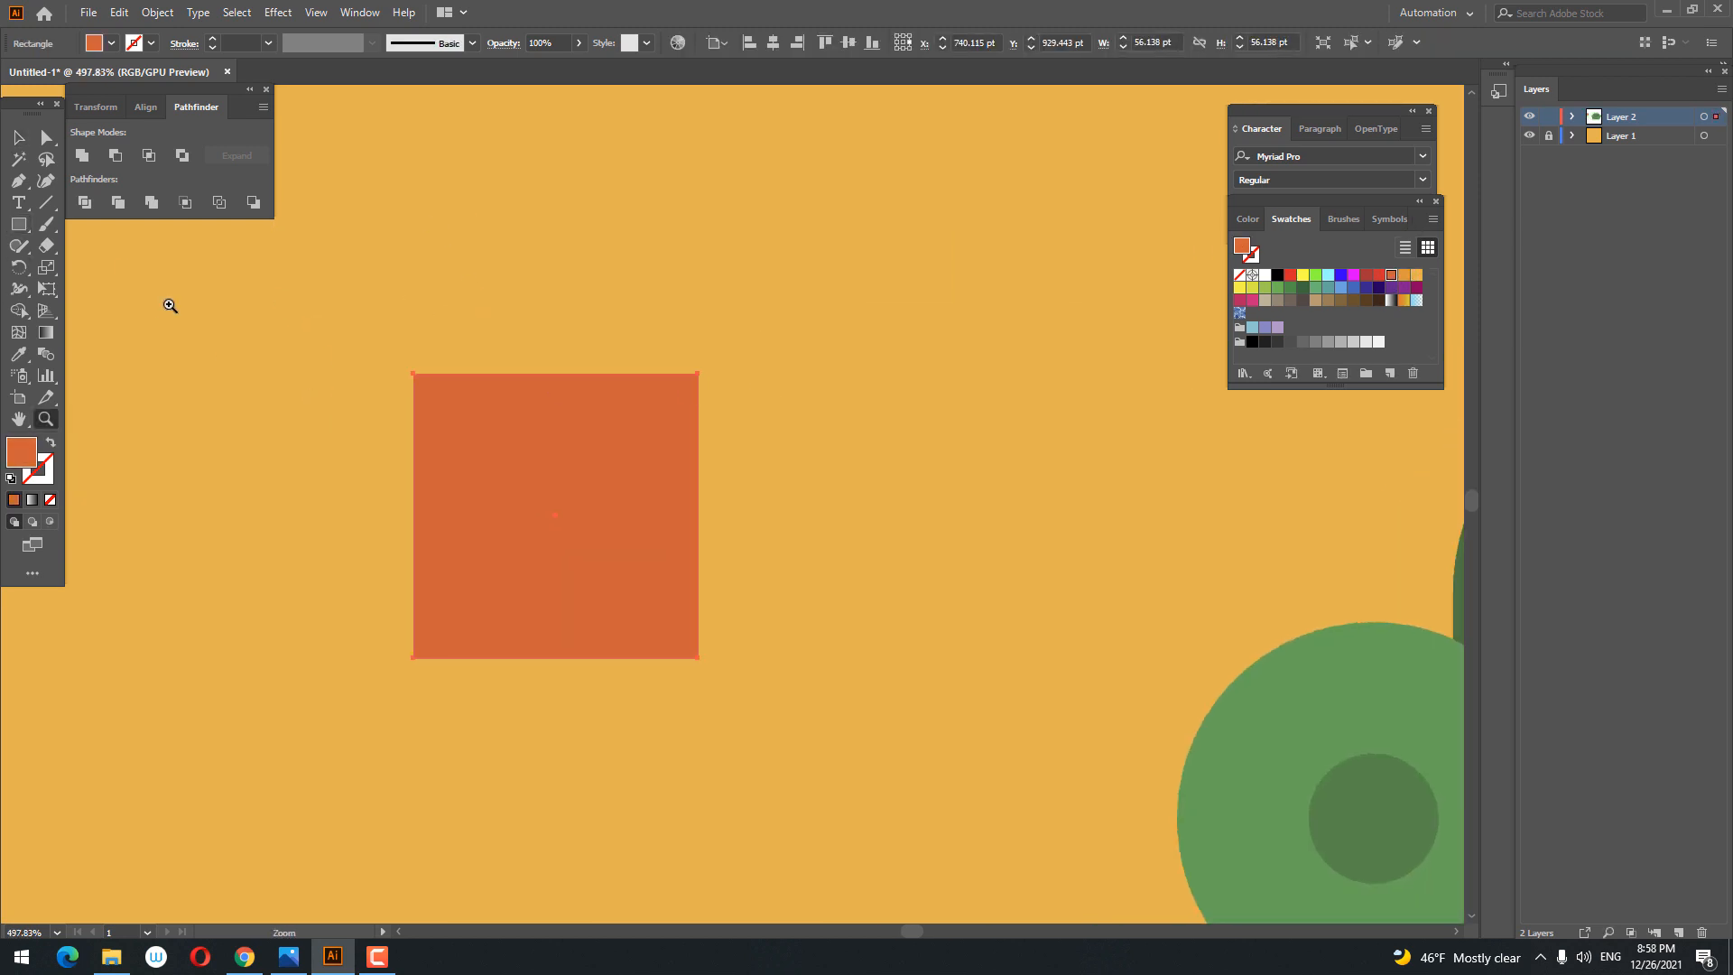
Step: Bulge the left and right sides of the orange square outward into curves with the Curvature tool
left_click(46, 179)
left_click_drag(414, 530, 382, 531)
left_click_drag(698, 513, 729, 523)
key("z")
left_click_drag(723, 408, 716, 479)
key("v")
left_click(794, 550)
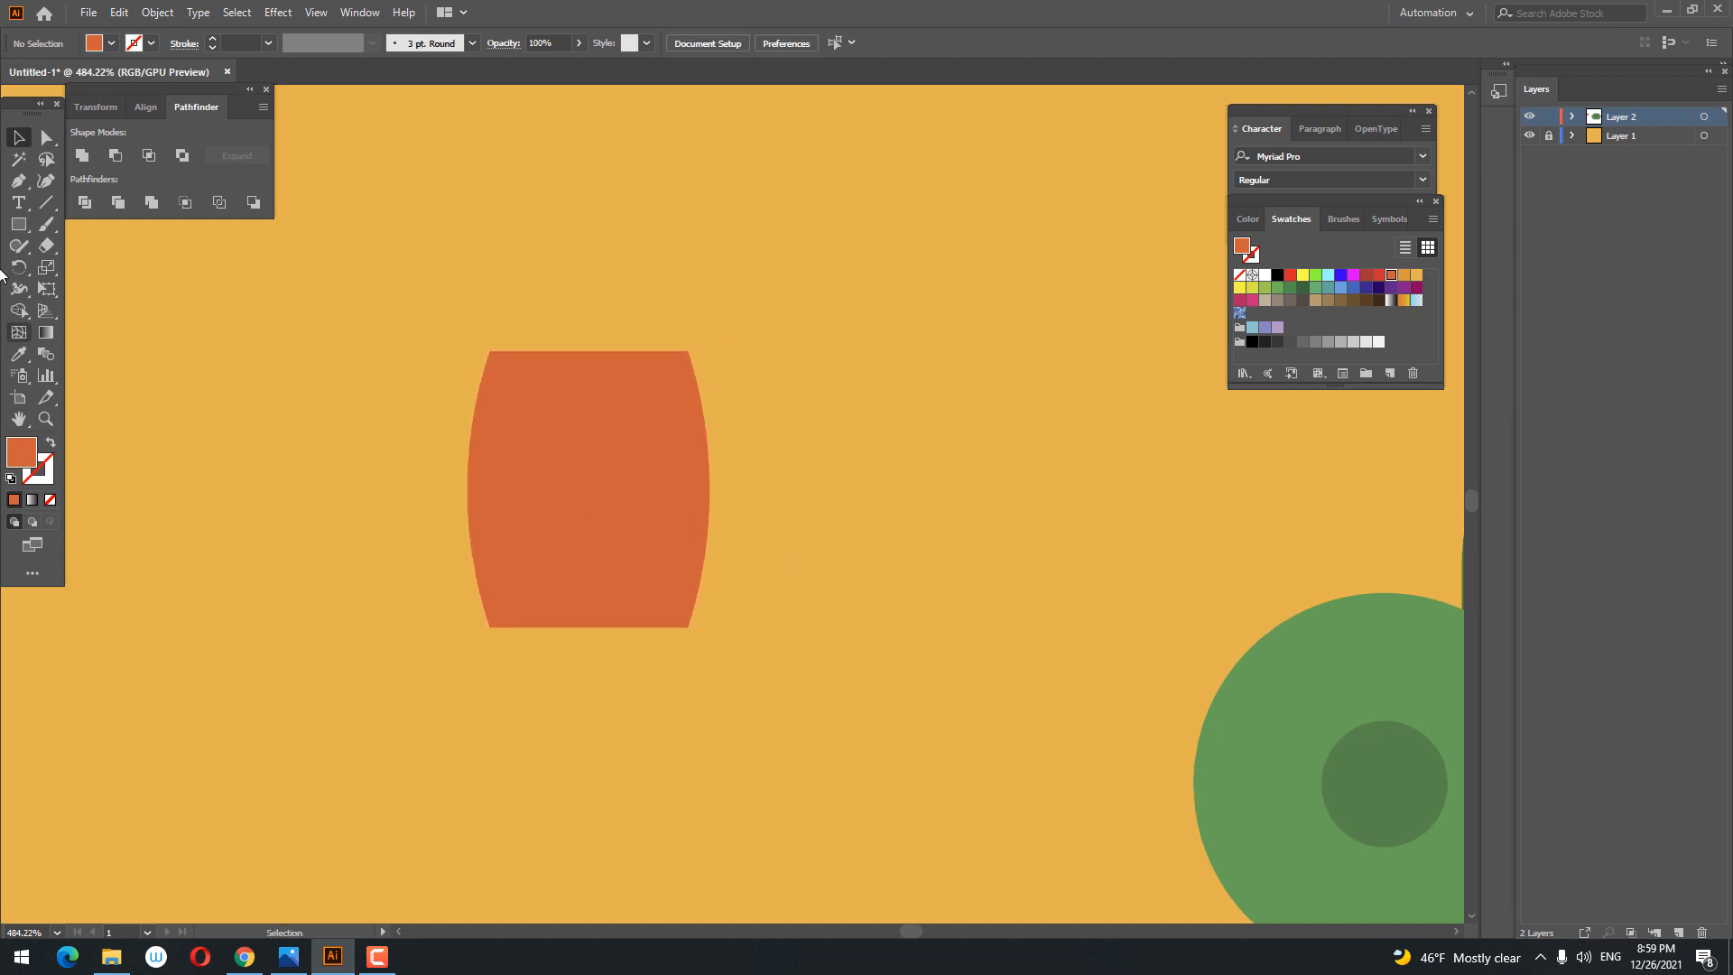
Step: Draw a vertical ellipse about 25 by 51 pt left of the orange shape and paste a copy in front, shifted right to overlap it
left_click_drag(30, 224, 108, 269)
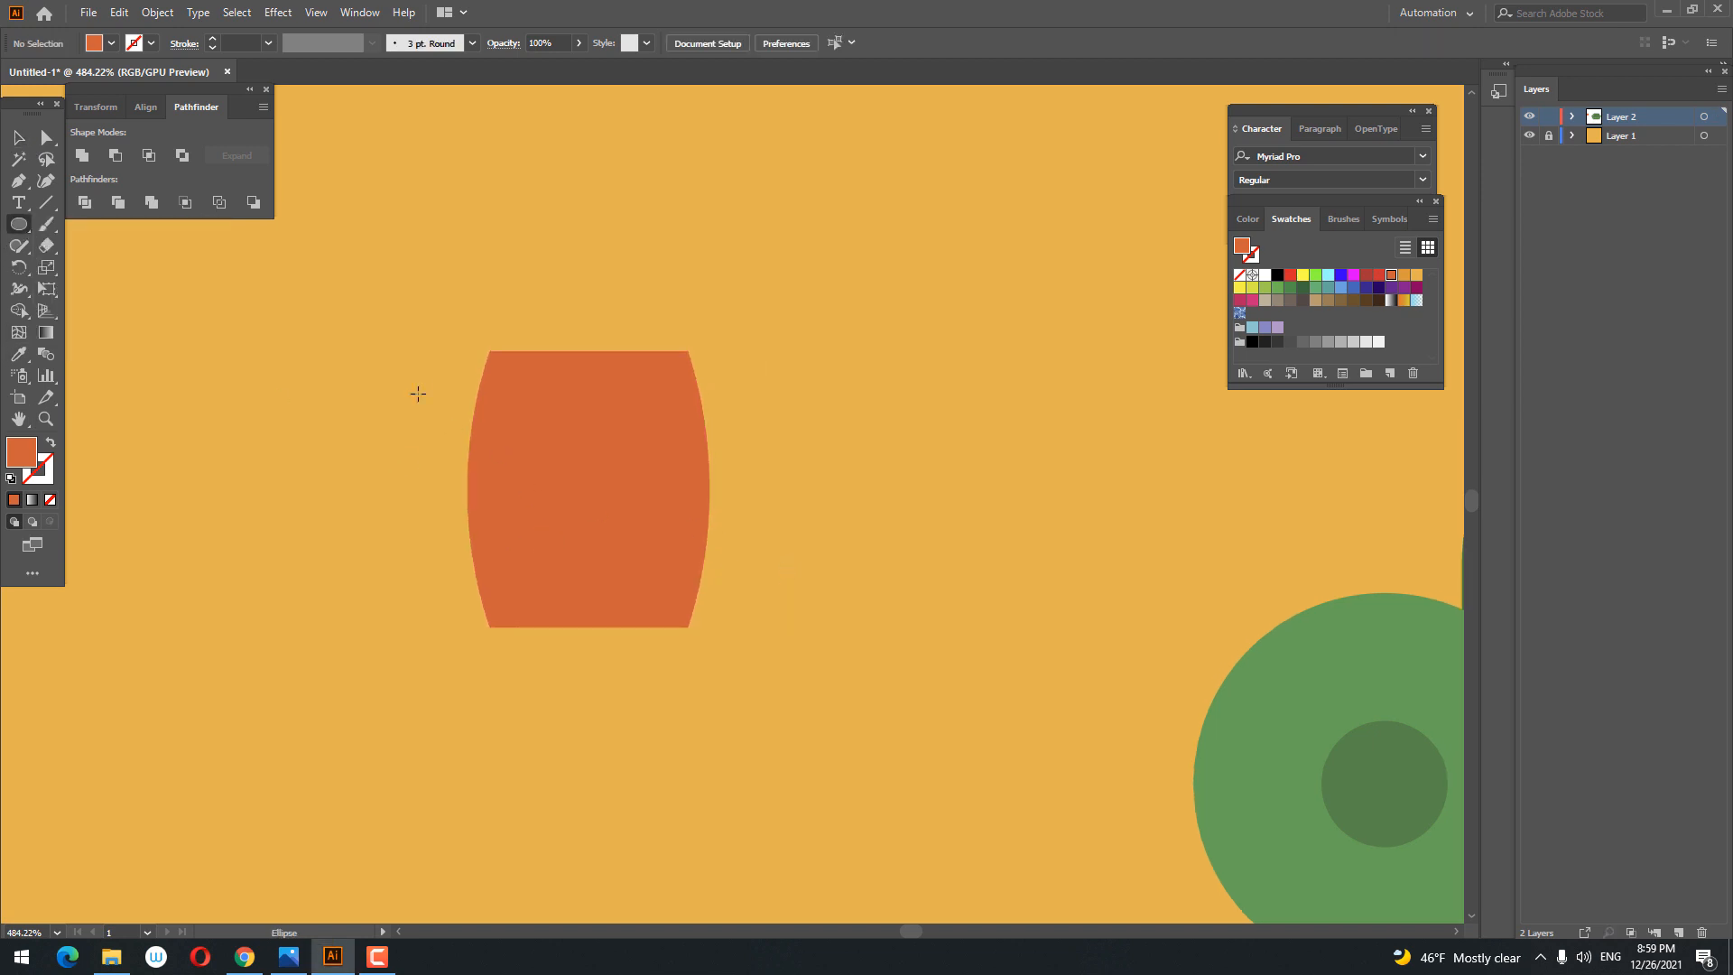
left_click_drag(413, 385, 418, 583)
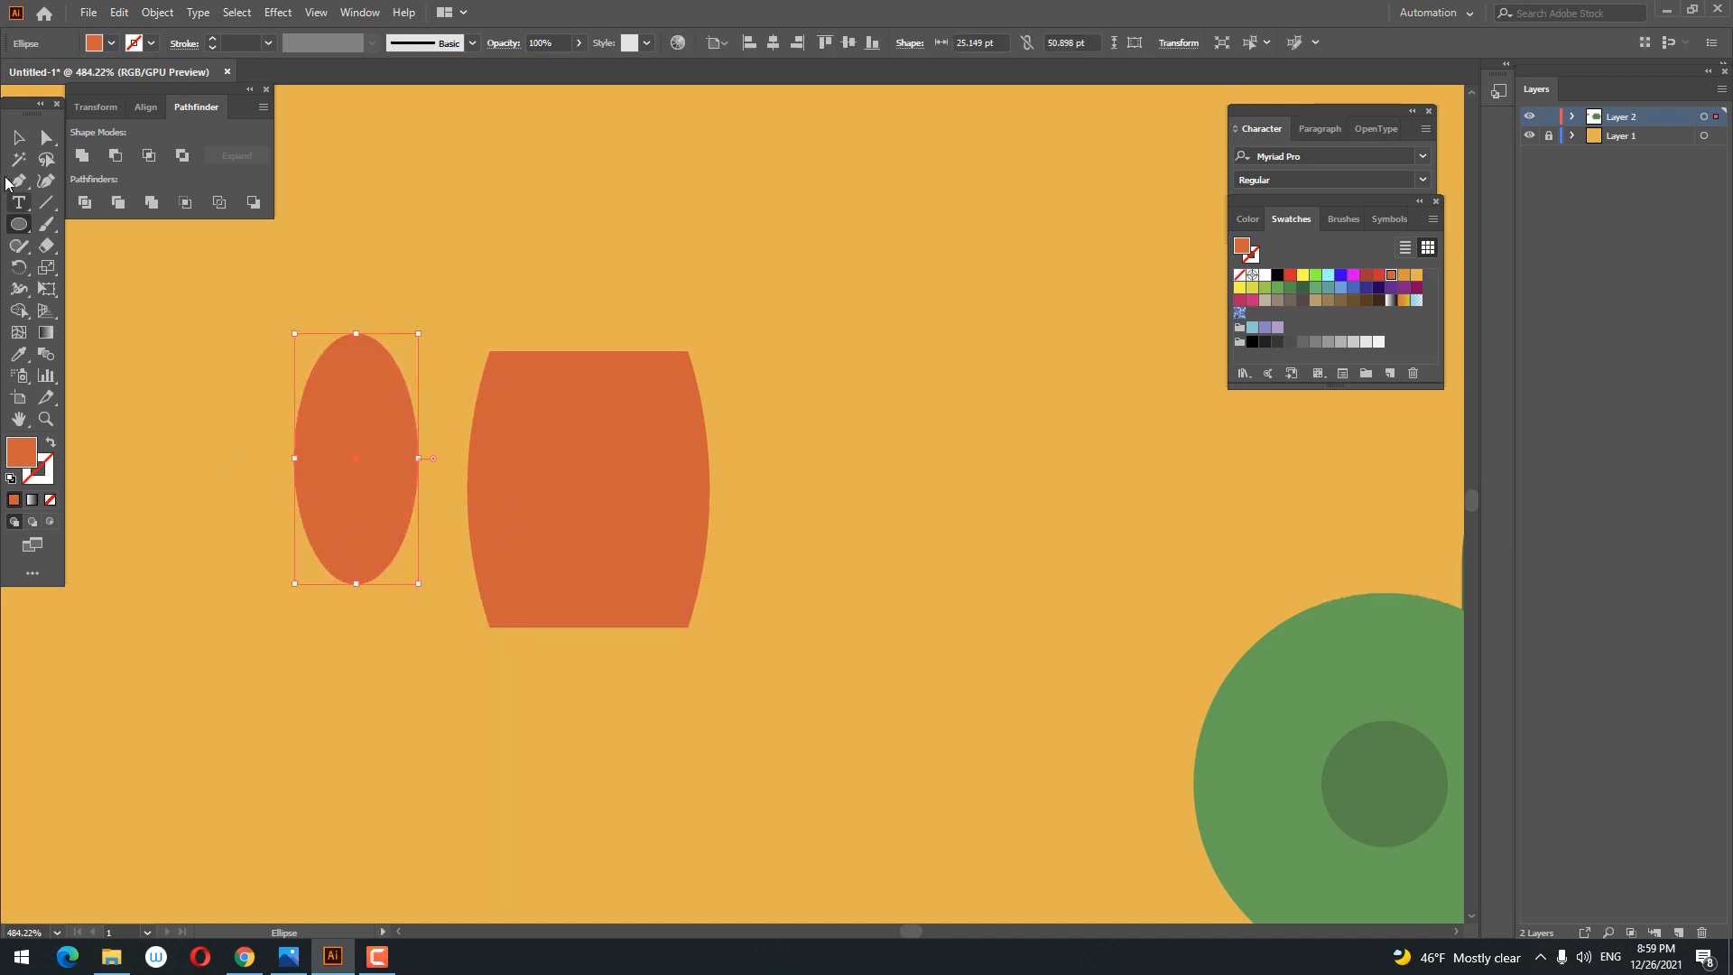
left_click(18, 137)
left_click(140, 14)
mouse_move(124, 15)
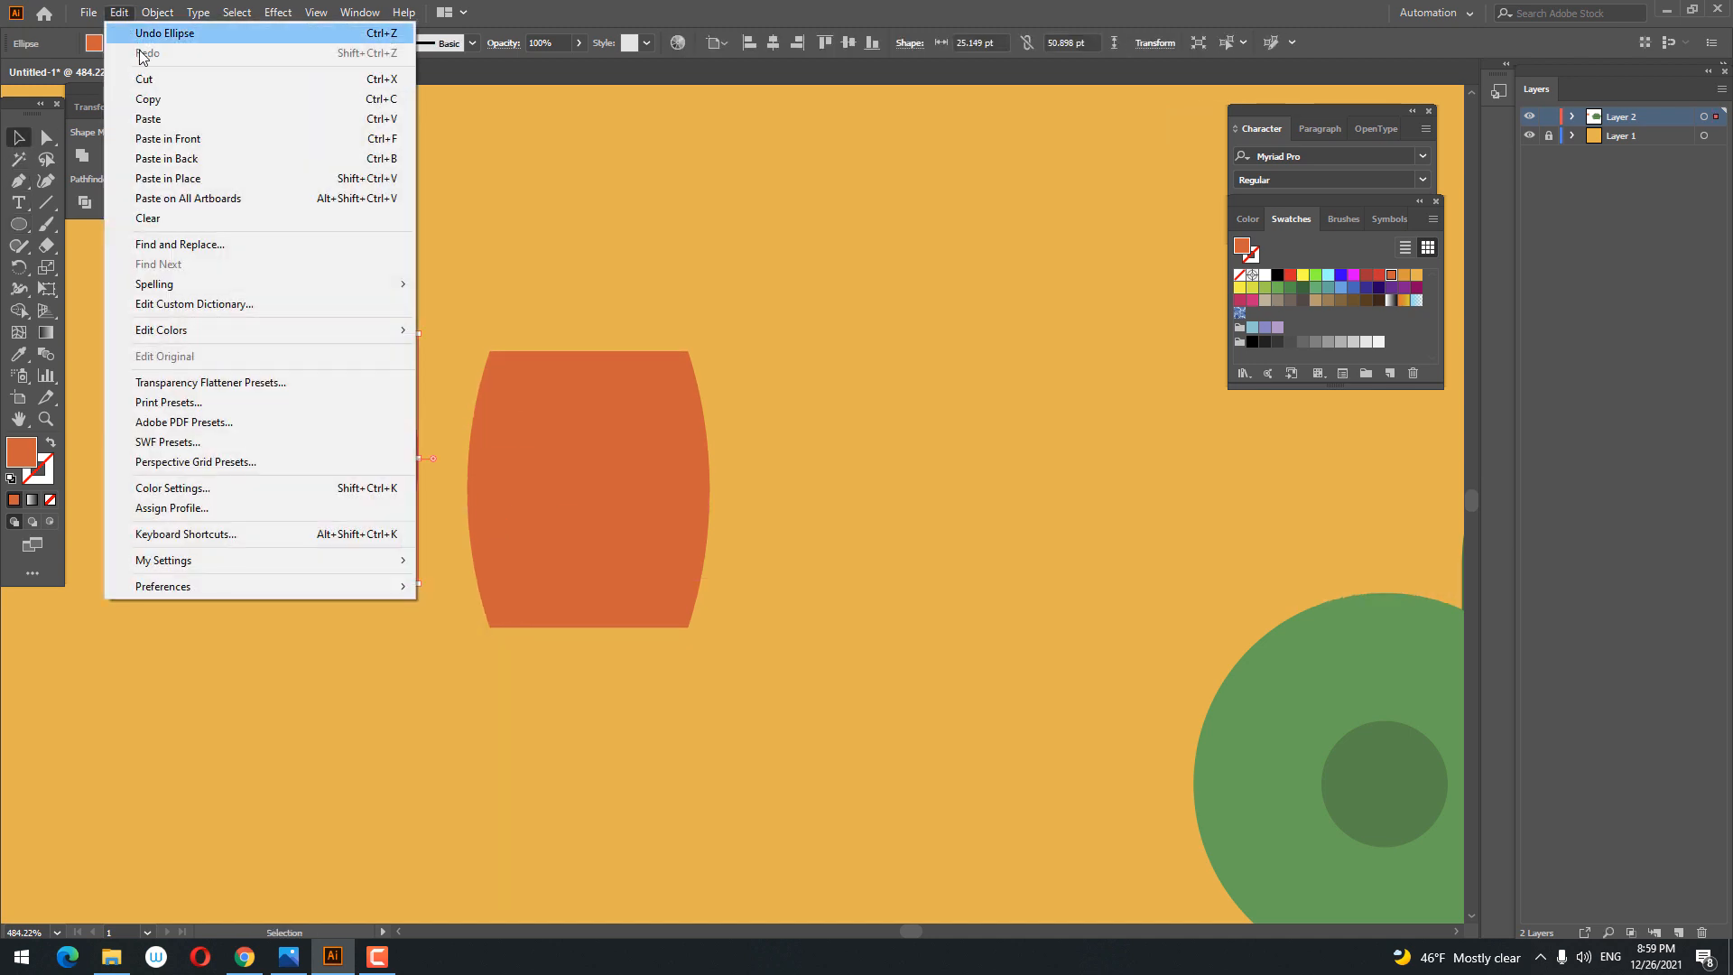
left_click(150, 100)
left_click(124, 15)
left_click(168, 139)
left_click_drag(388, 514, 453, 517)
Step: Intersect the two overlapping ellipses to leave a single narrow leaf shape
left_click(336, 466, "shift")
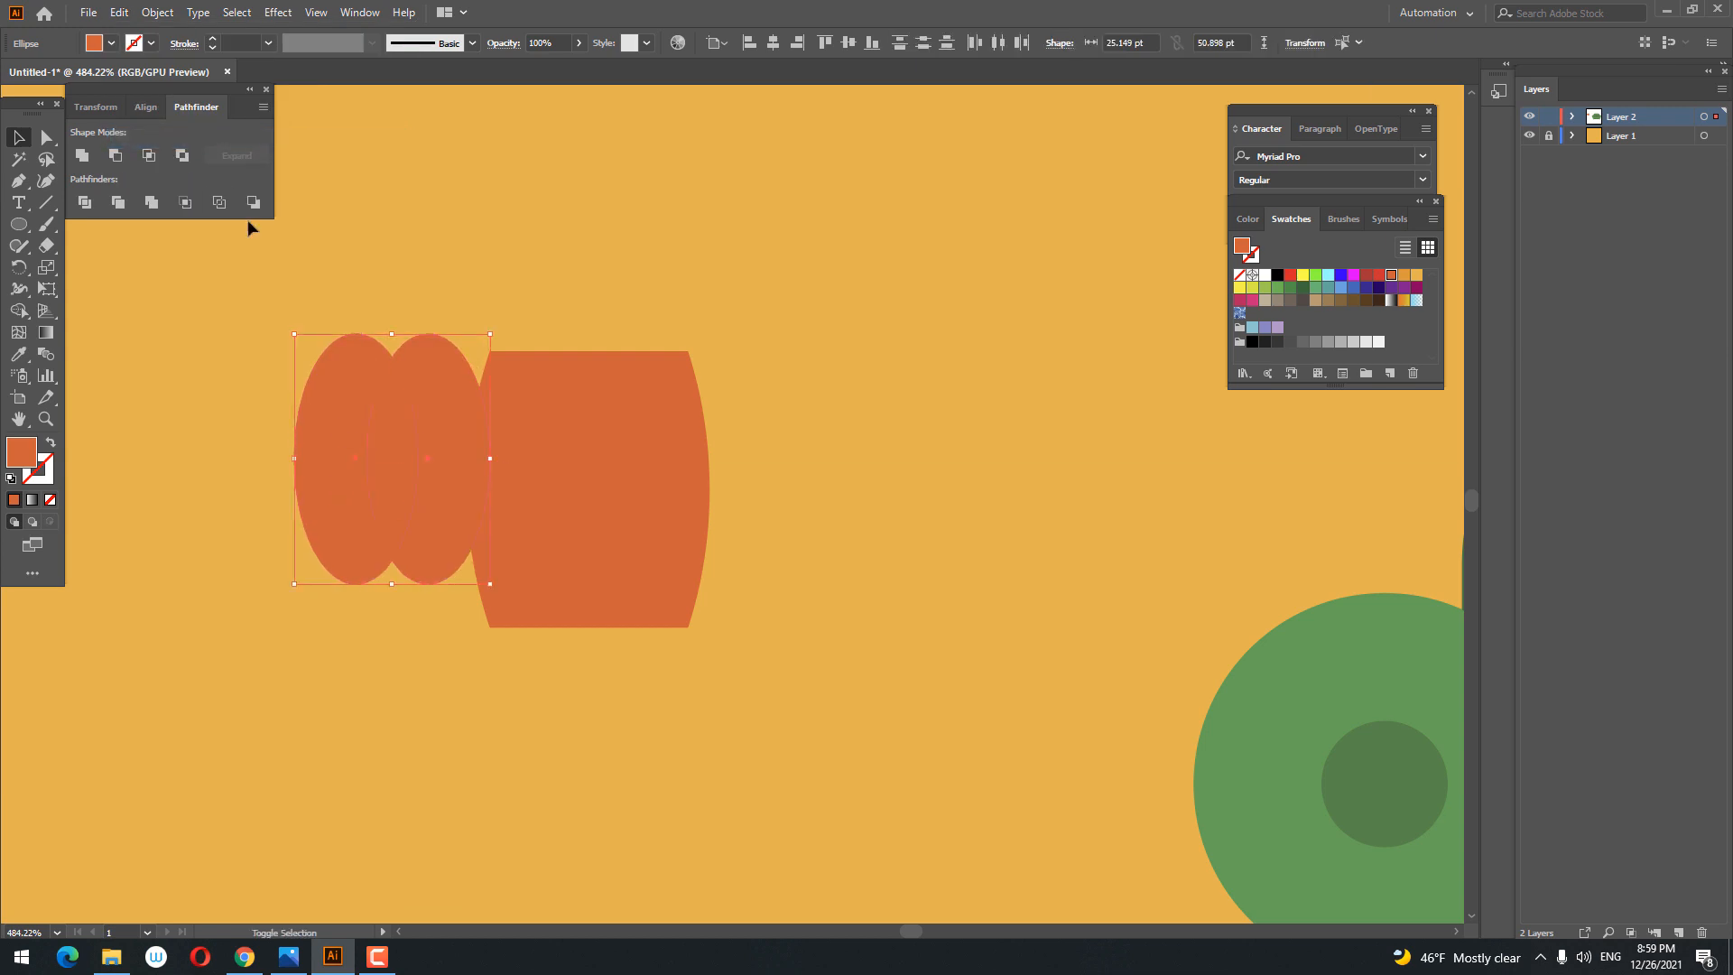
left_click(149, 156)
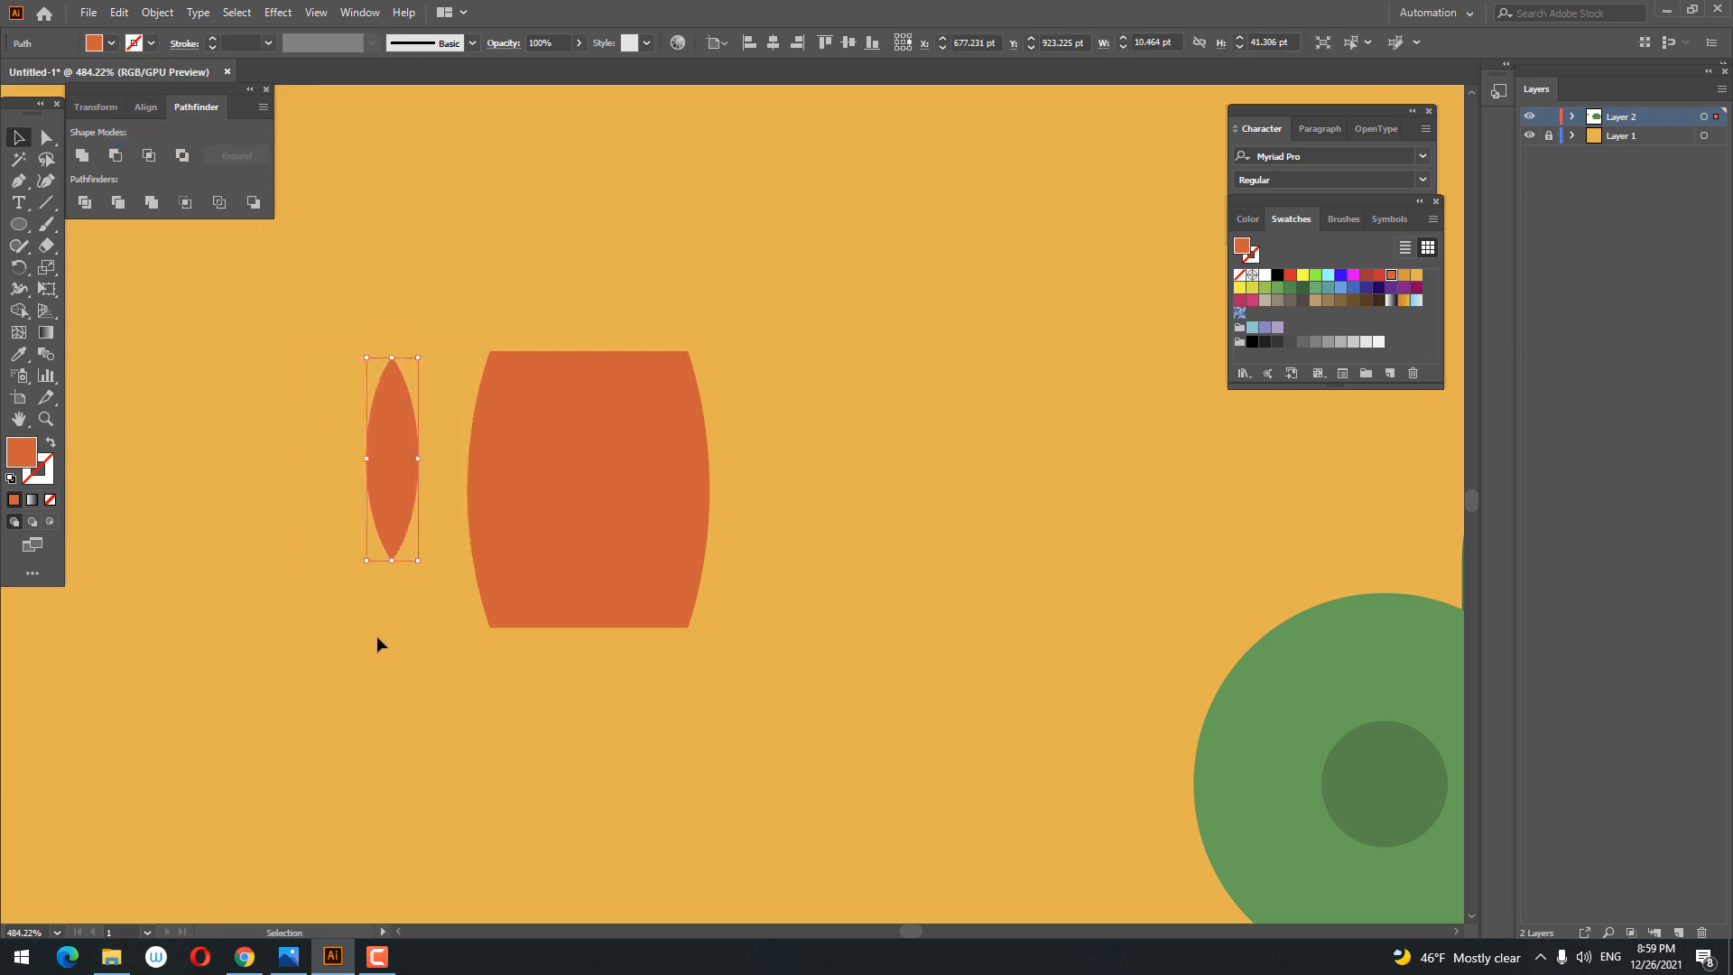
left_click(379, 642)
Step: Fill the leaf shape with red and move it onto the left part of the orange shape
left_click(384, 459)
left_click(1378, 275)
left_click_drag(401, 474, 507, 491)
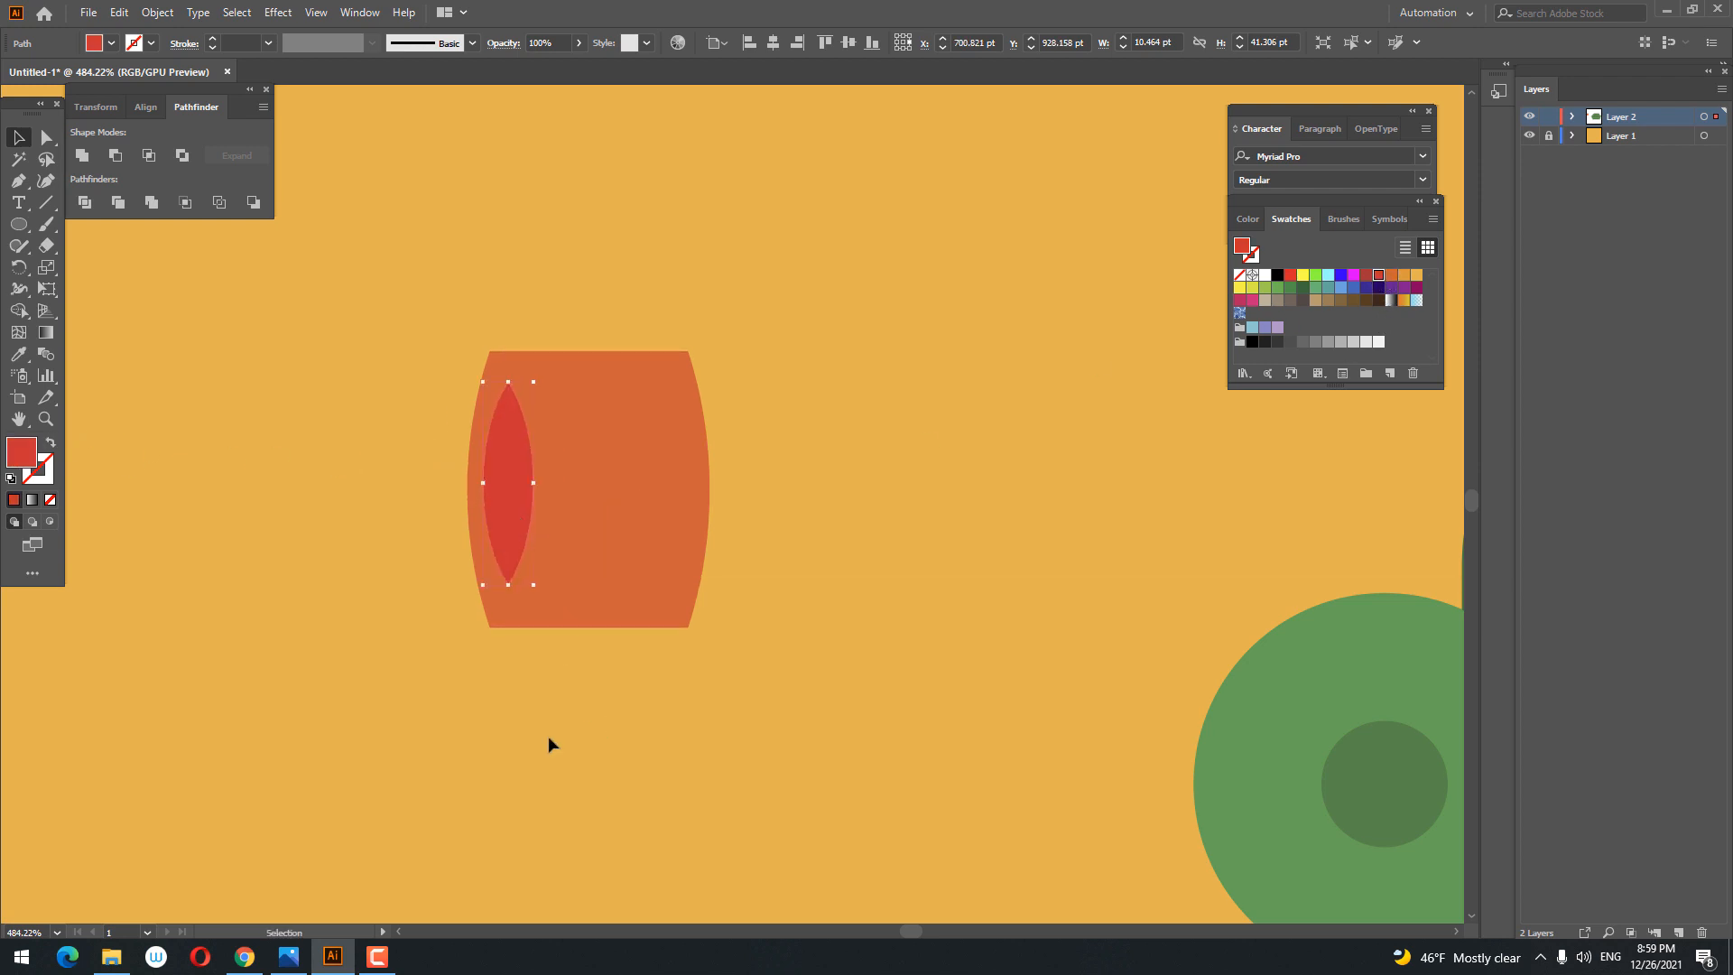
Step: Align the red leaf and the orange shape to their vertical centers
left_click_drag(549, 735, 245, 236)
left_click(847, 45)
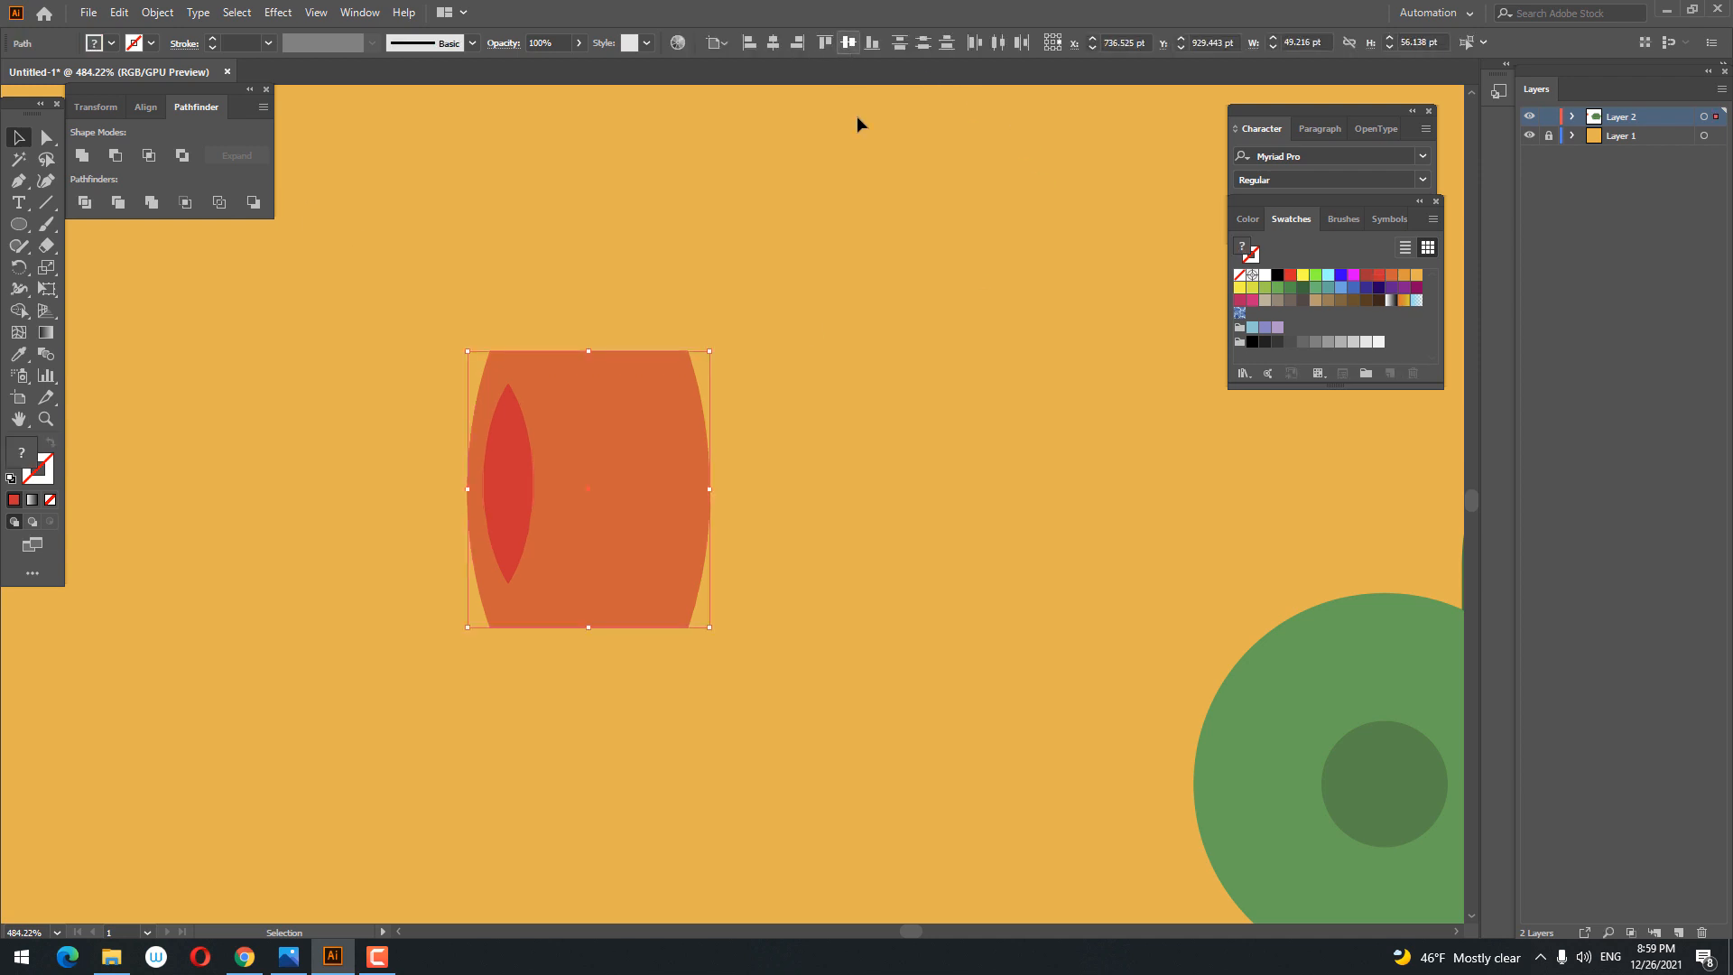
left_click(840, 628)
left_click_drag(840, 627, 712, 261)
left_click_drag(558, 474, 581, 491)
left_click_drag(581, 491, 643, 459)
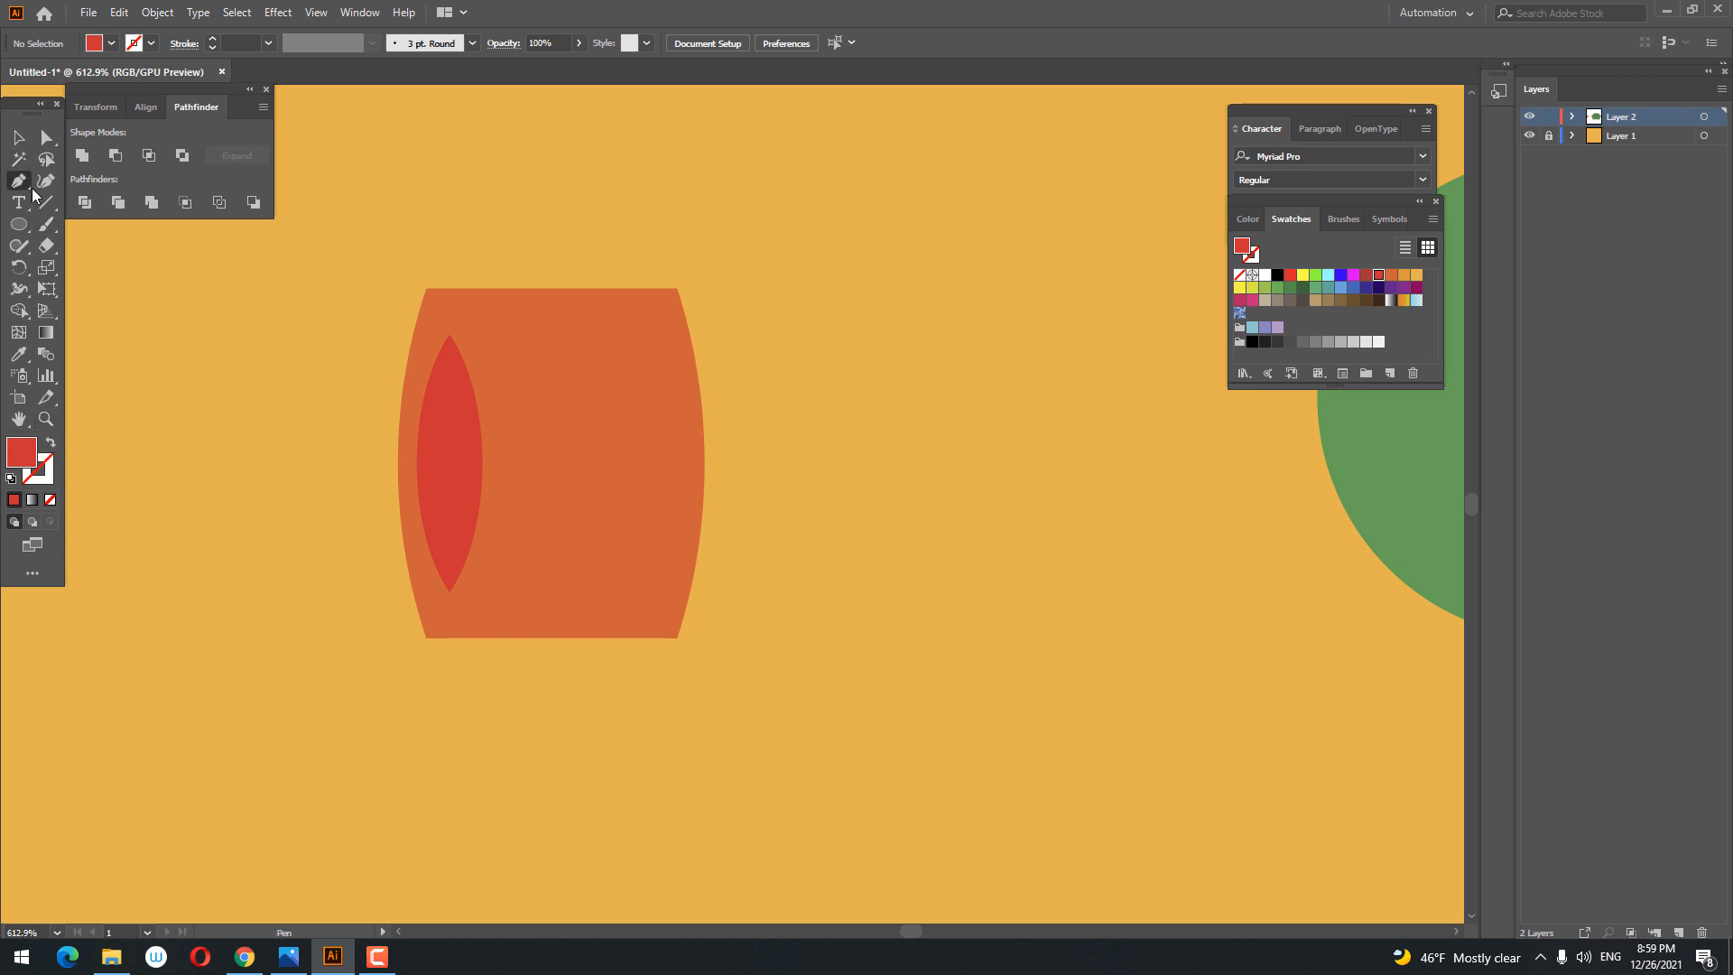
left_click_drag(520, 418, 578, 464)
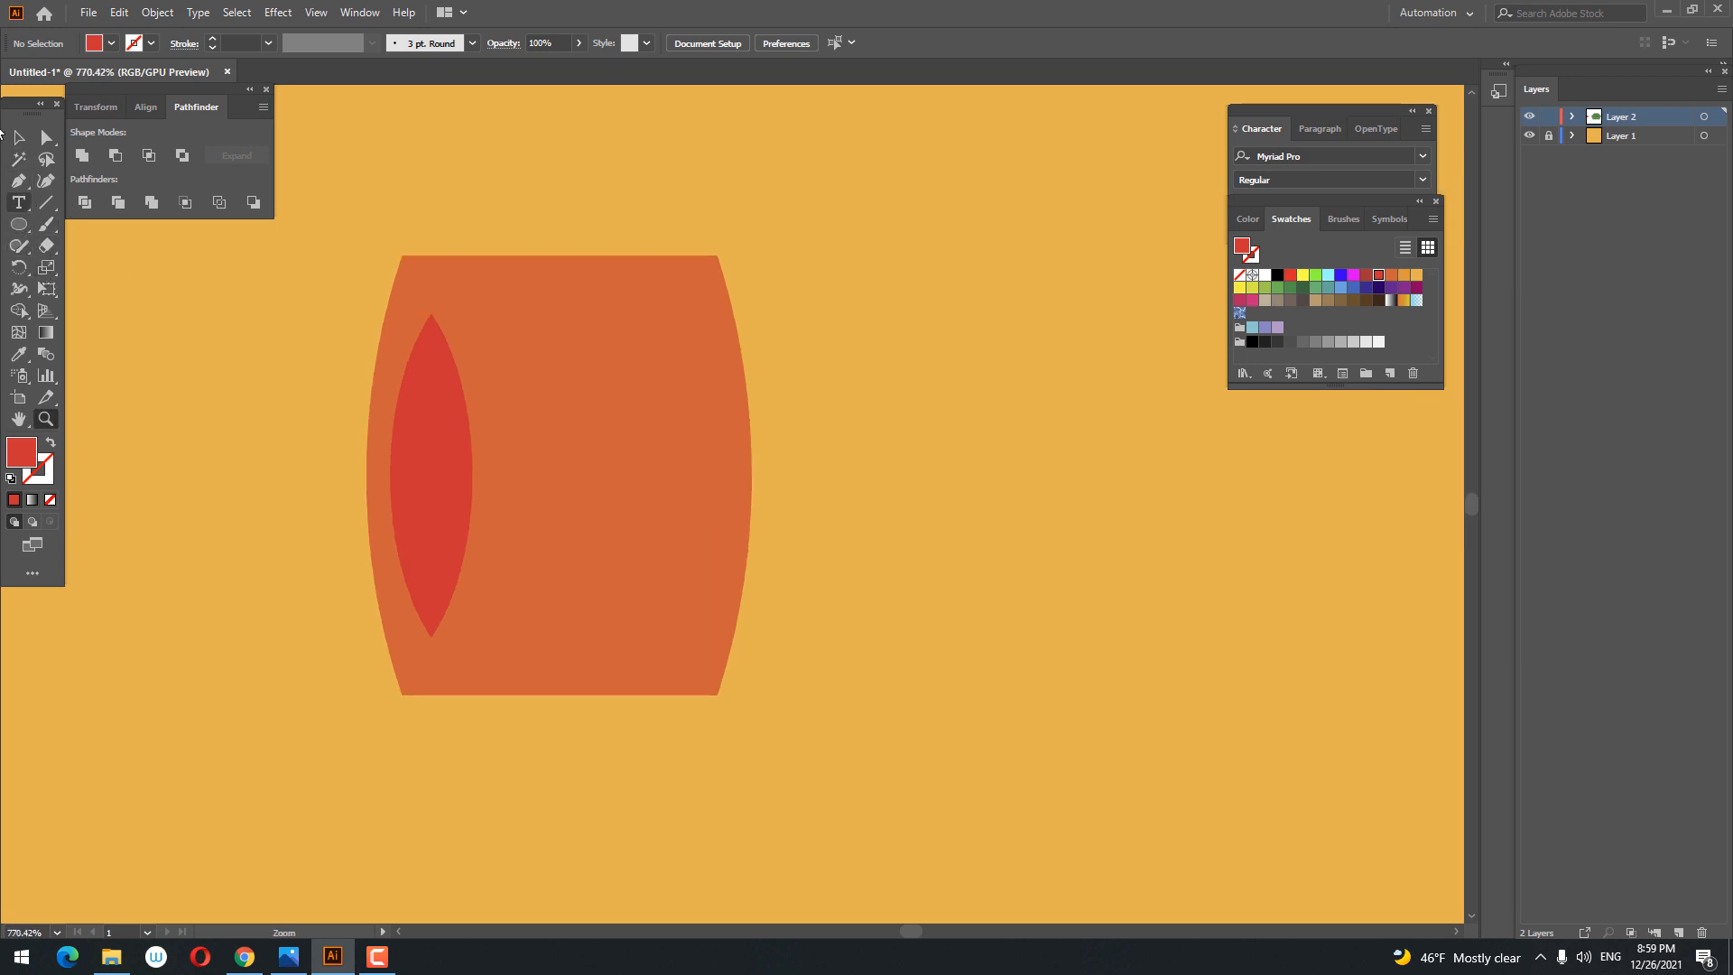
Step: Paste a copy of the red leaf in front, move it right, and scale it down to about 6.3 by 24.7 pt
left_click(463, 522)
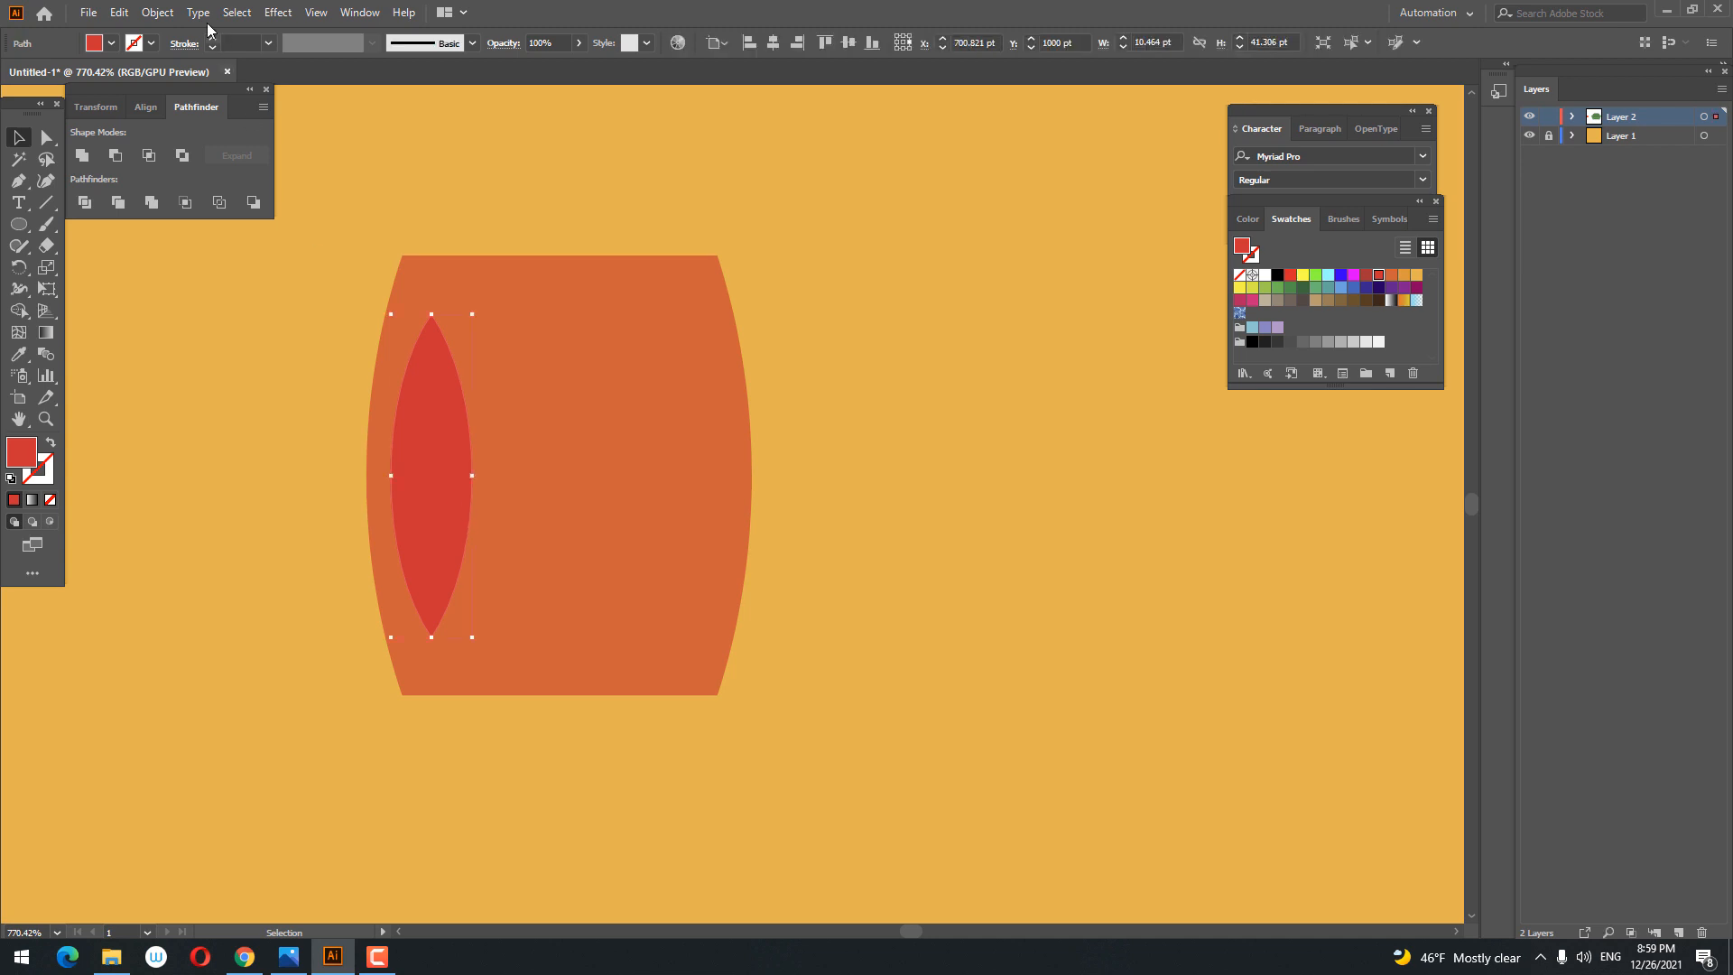
left_click(120, 13)
left_click(175, 99)
left_click(119, 12)
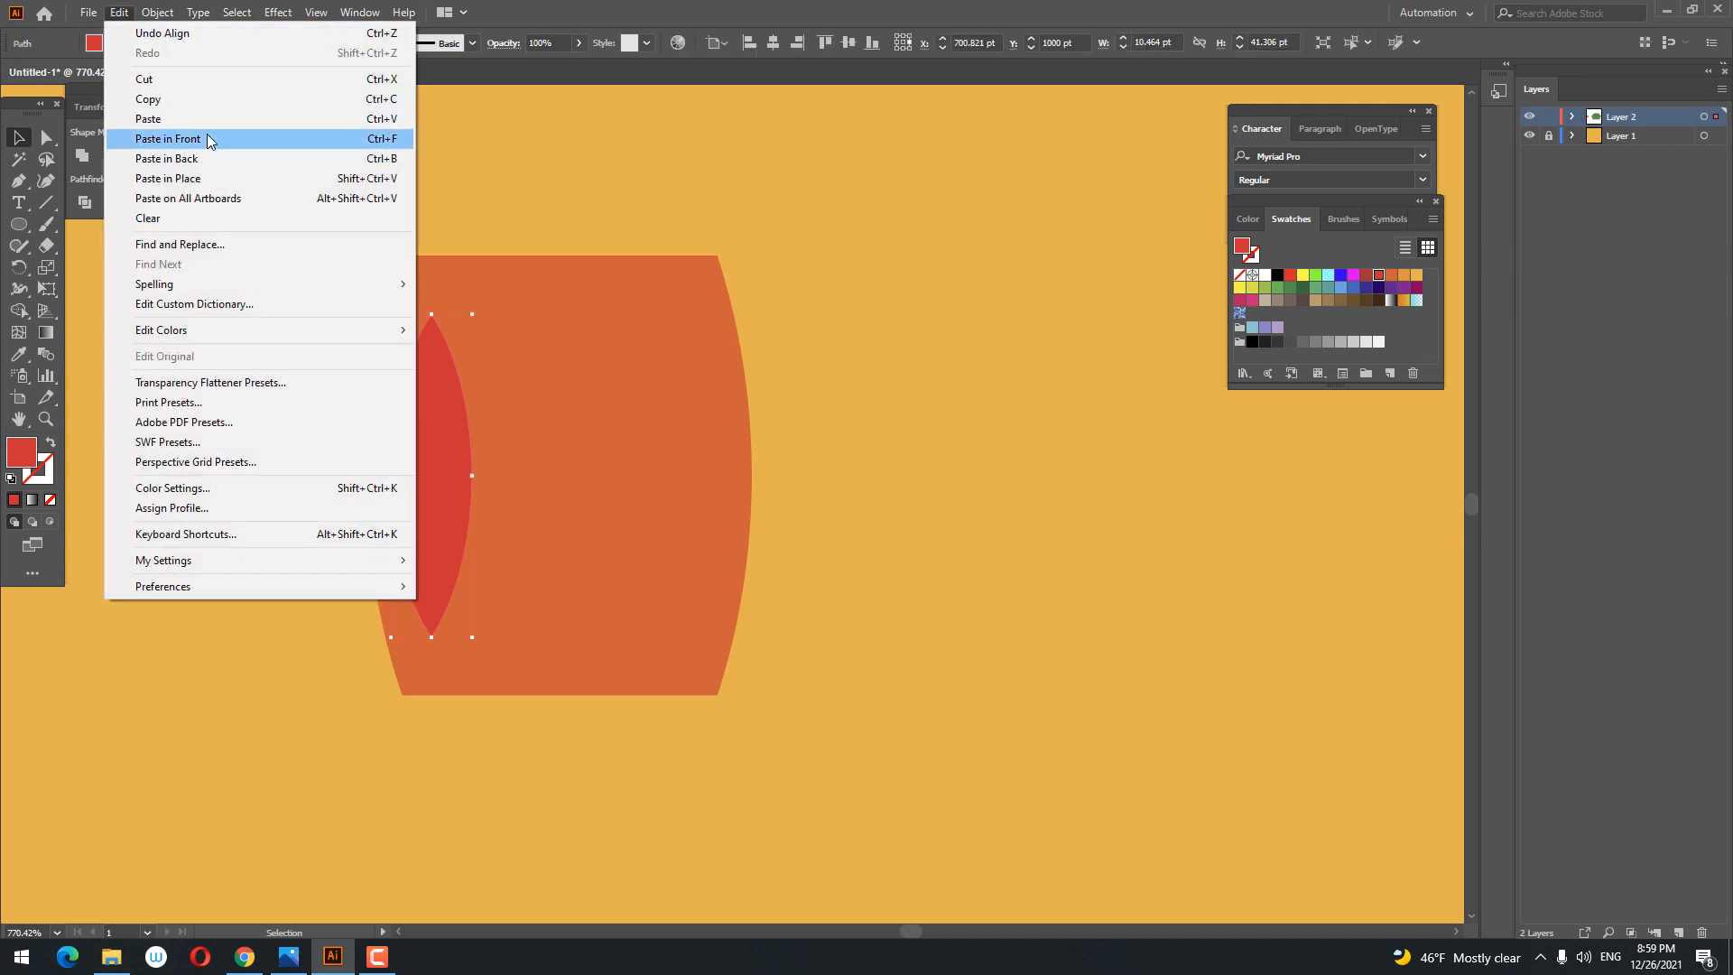
left_click(180, 138)
left_click_drag(445, 476, 602, 484)
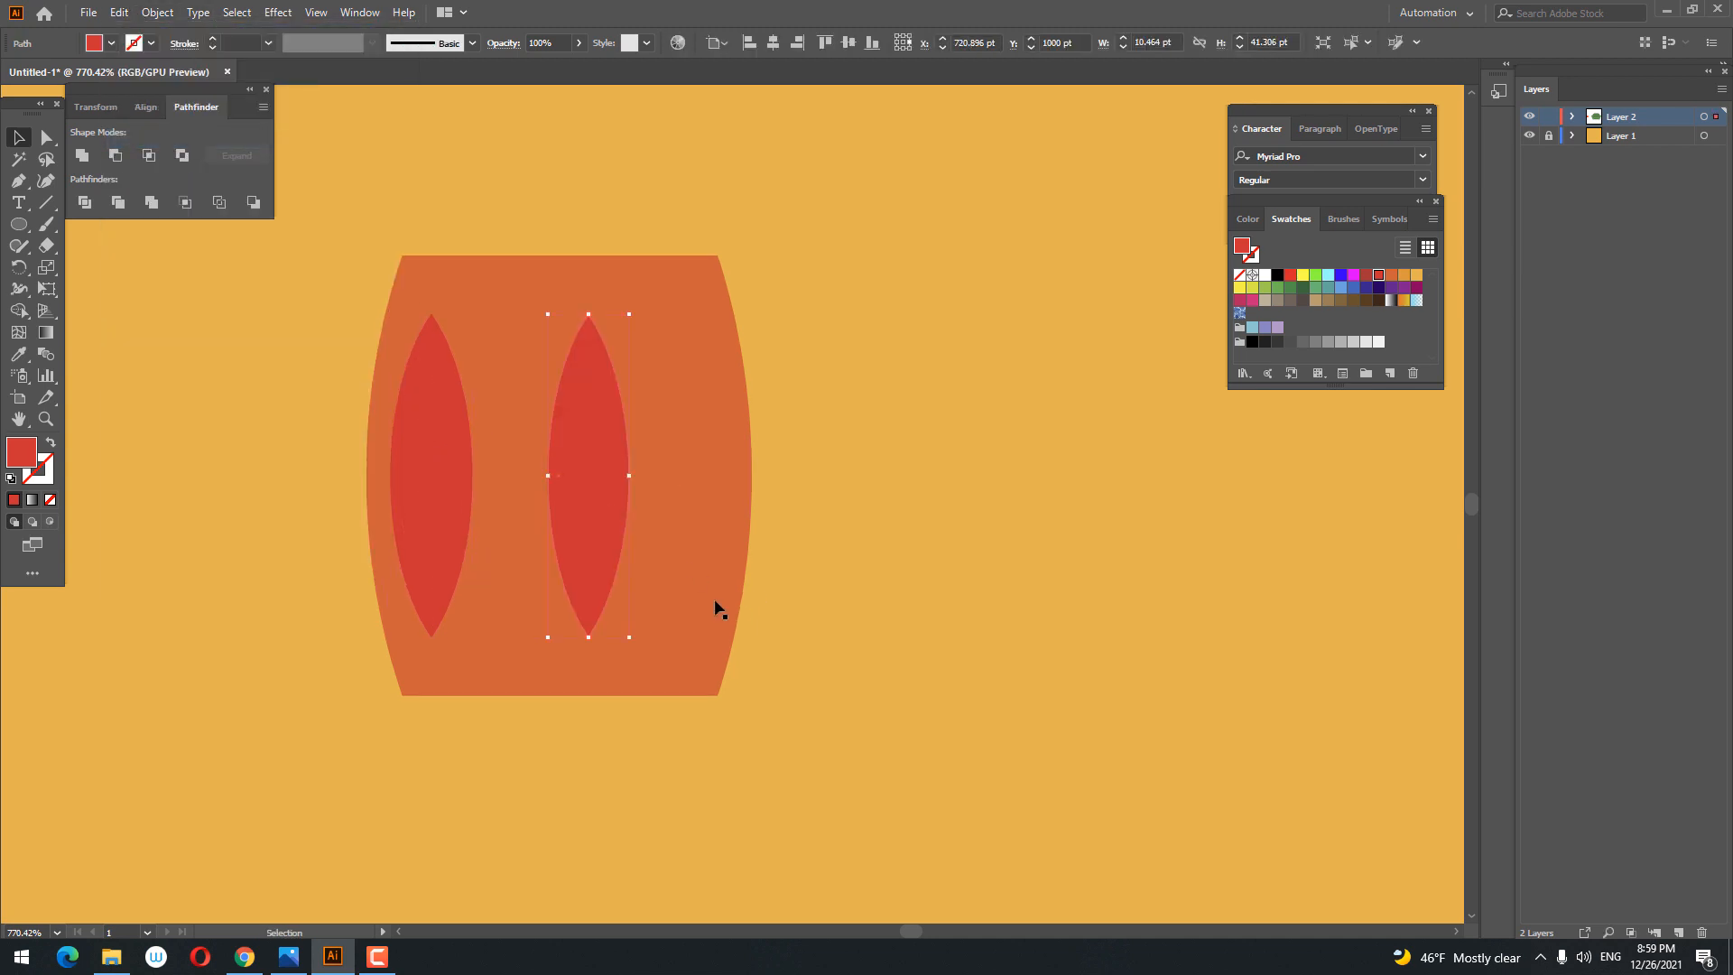
left_click_drag(635, 643, 617, 578)
Step: Paste a copy of the small leaf in front, shift it slightly right, and stretch it to about 62 pt tall
left_click(119, 12)
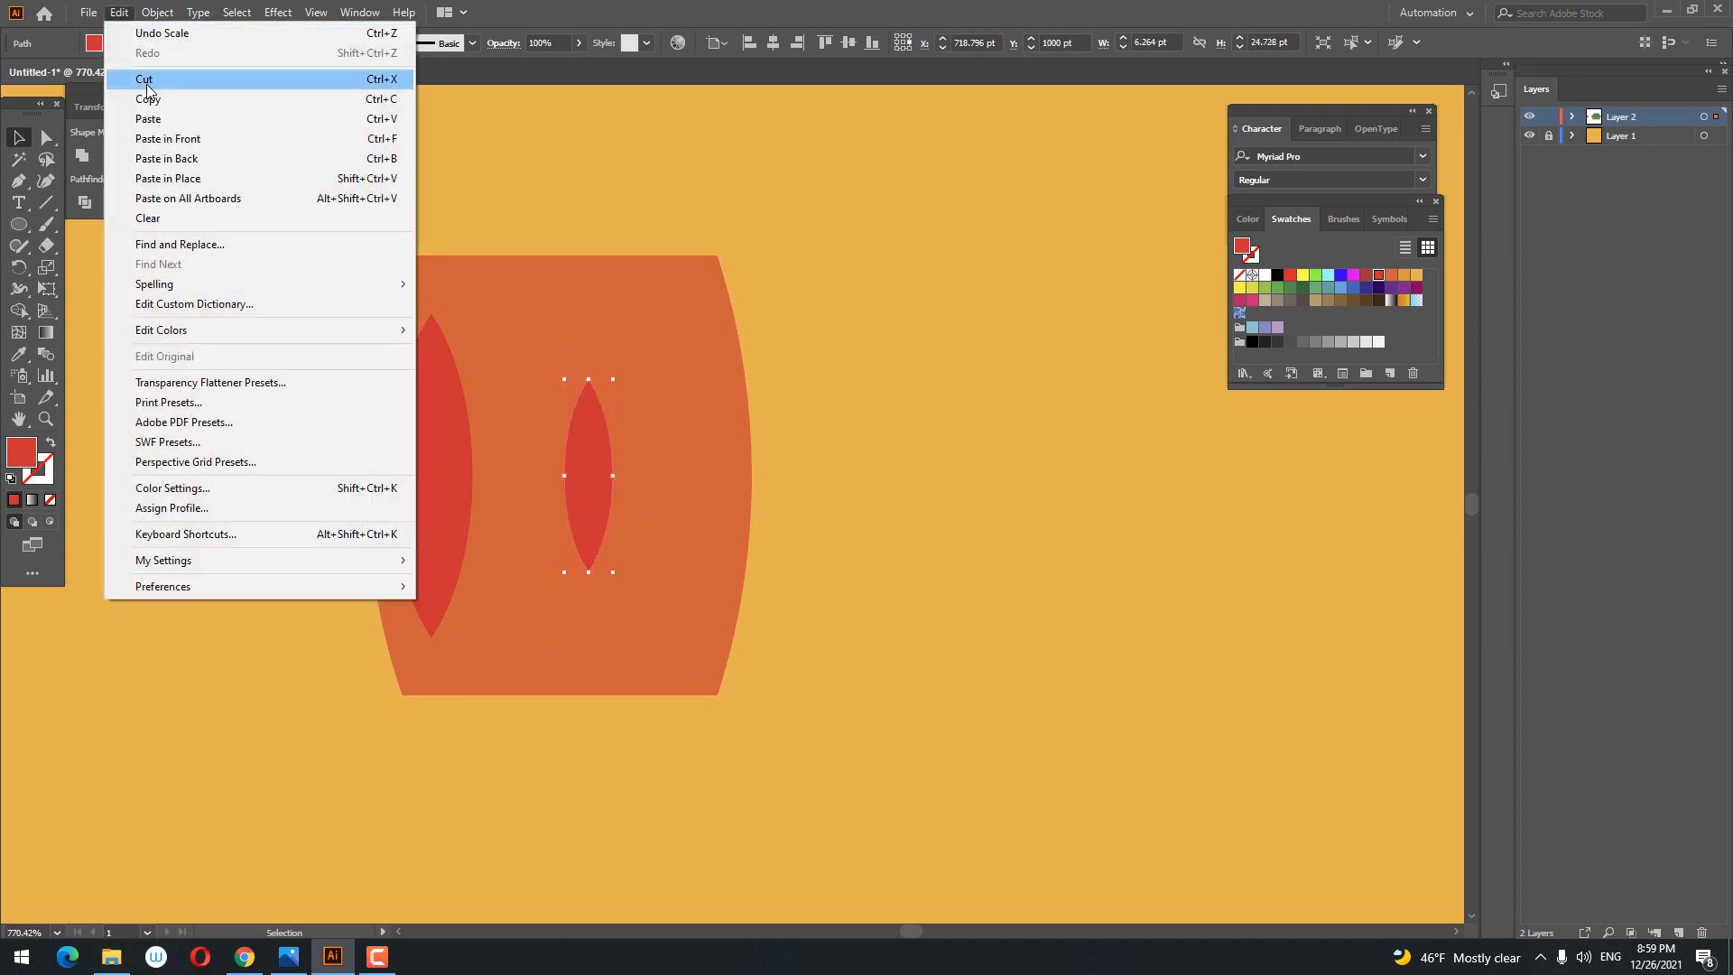
left_click(174, 99)
left_click(119, 13)
left_click(180, 138)
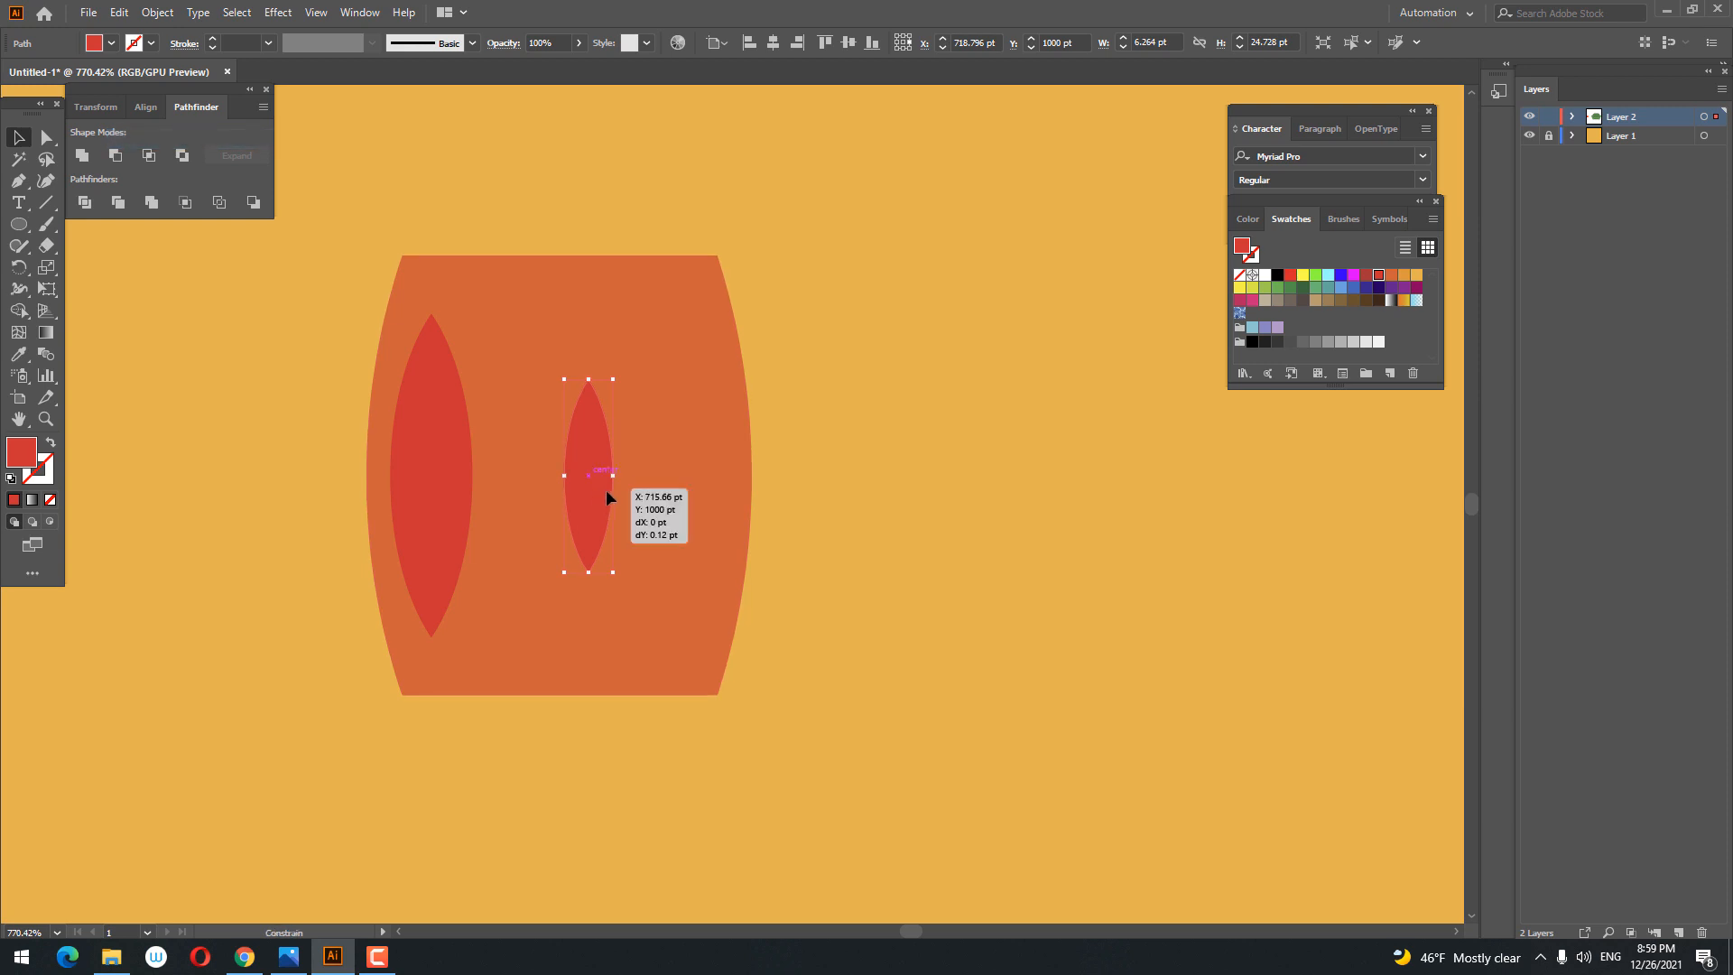
left_click_drag(605, 490, 626, 490)
left_click_drag(612, 572, 606, 719)
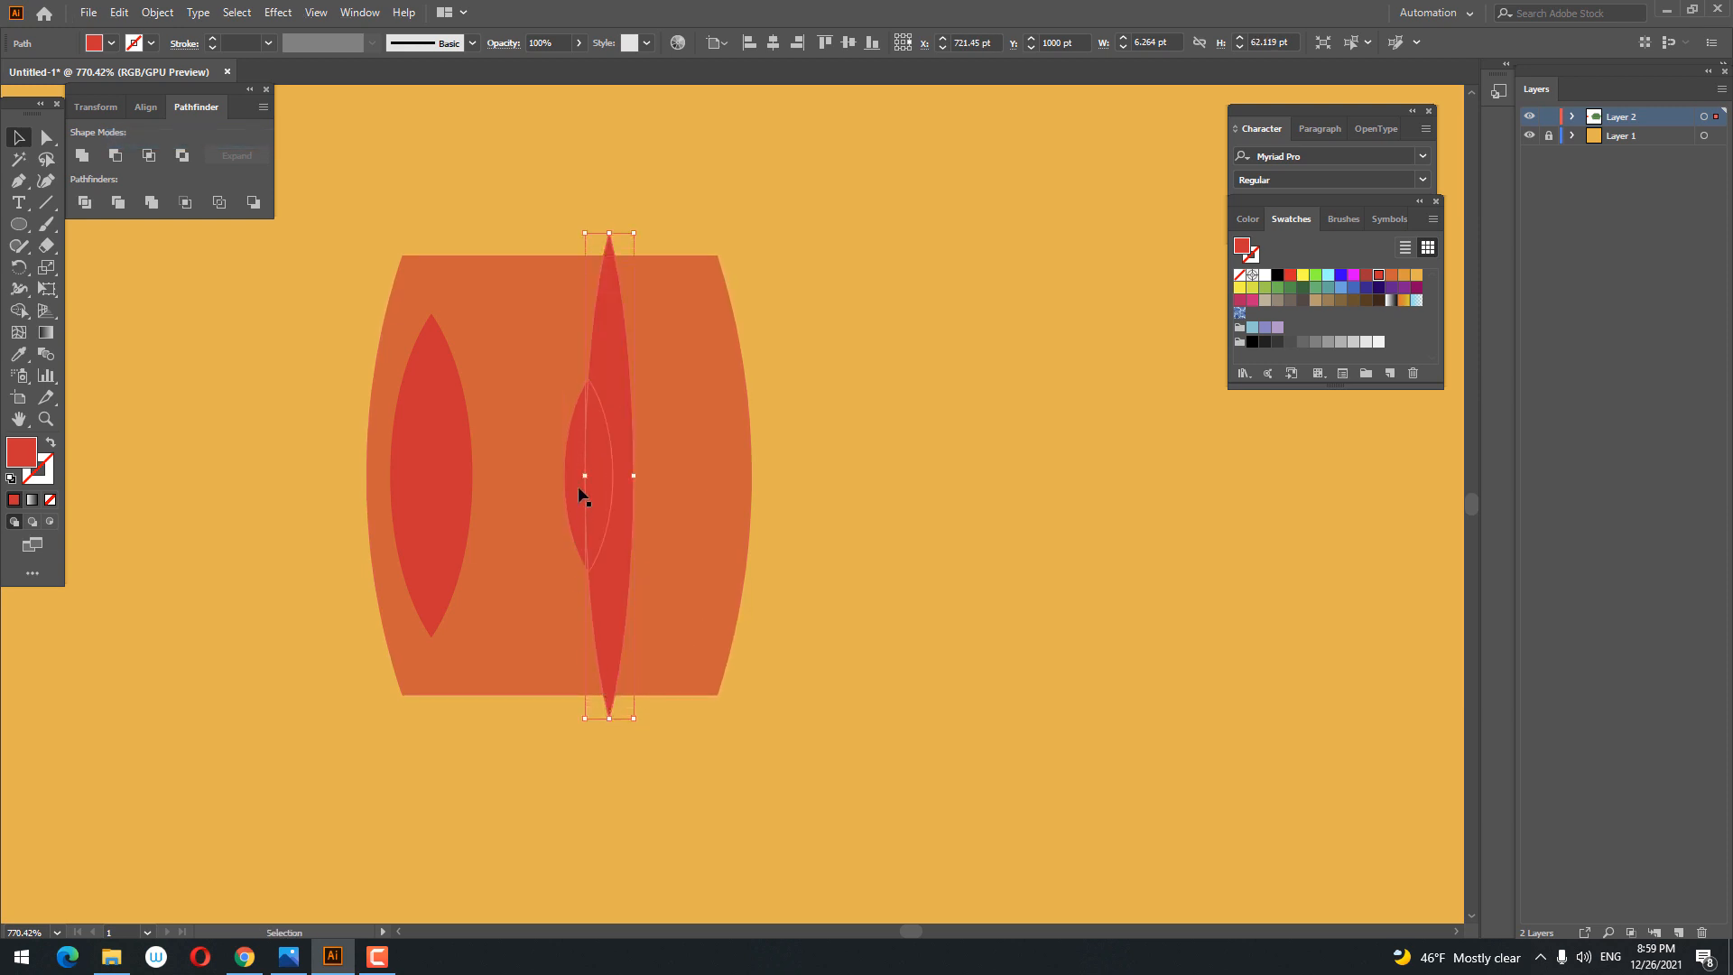
Step: Subtract the tall leaf from the small one with Minus Front, leaving a thin red crescent
left_click_drag(574, 479, 571, 476)
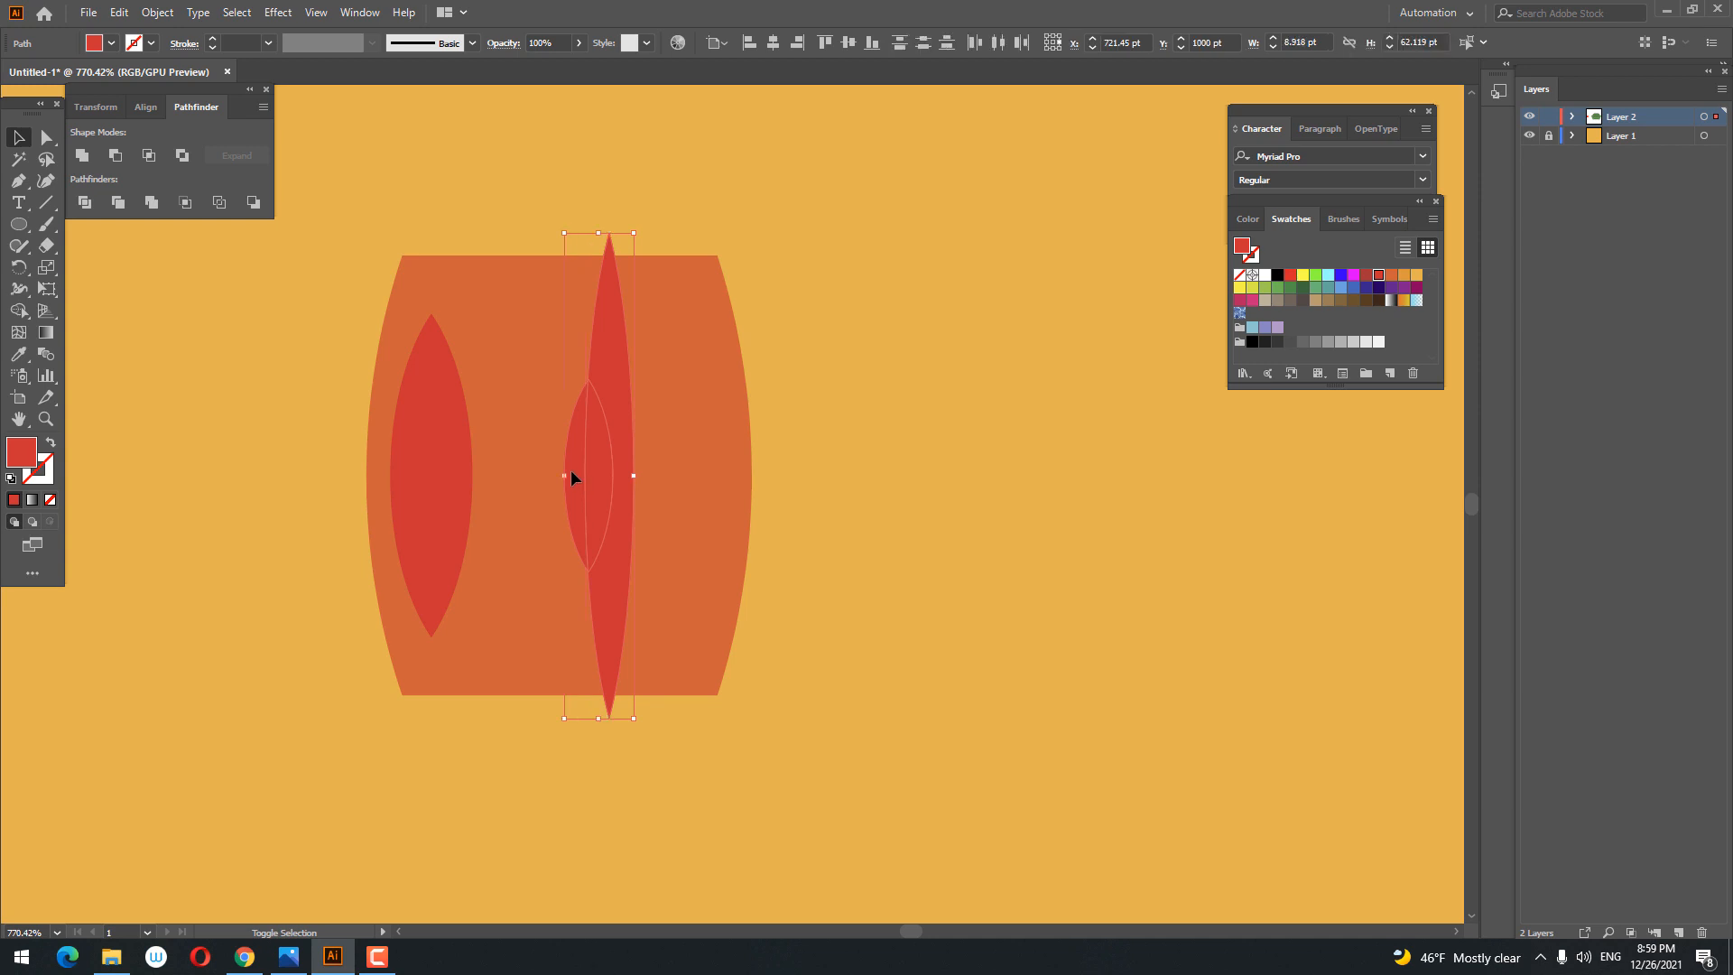
left_click(113, 154)
left_click(973, 538)
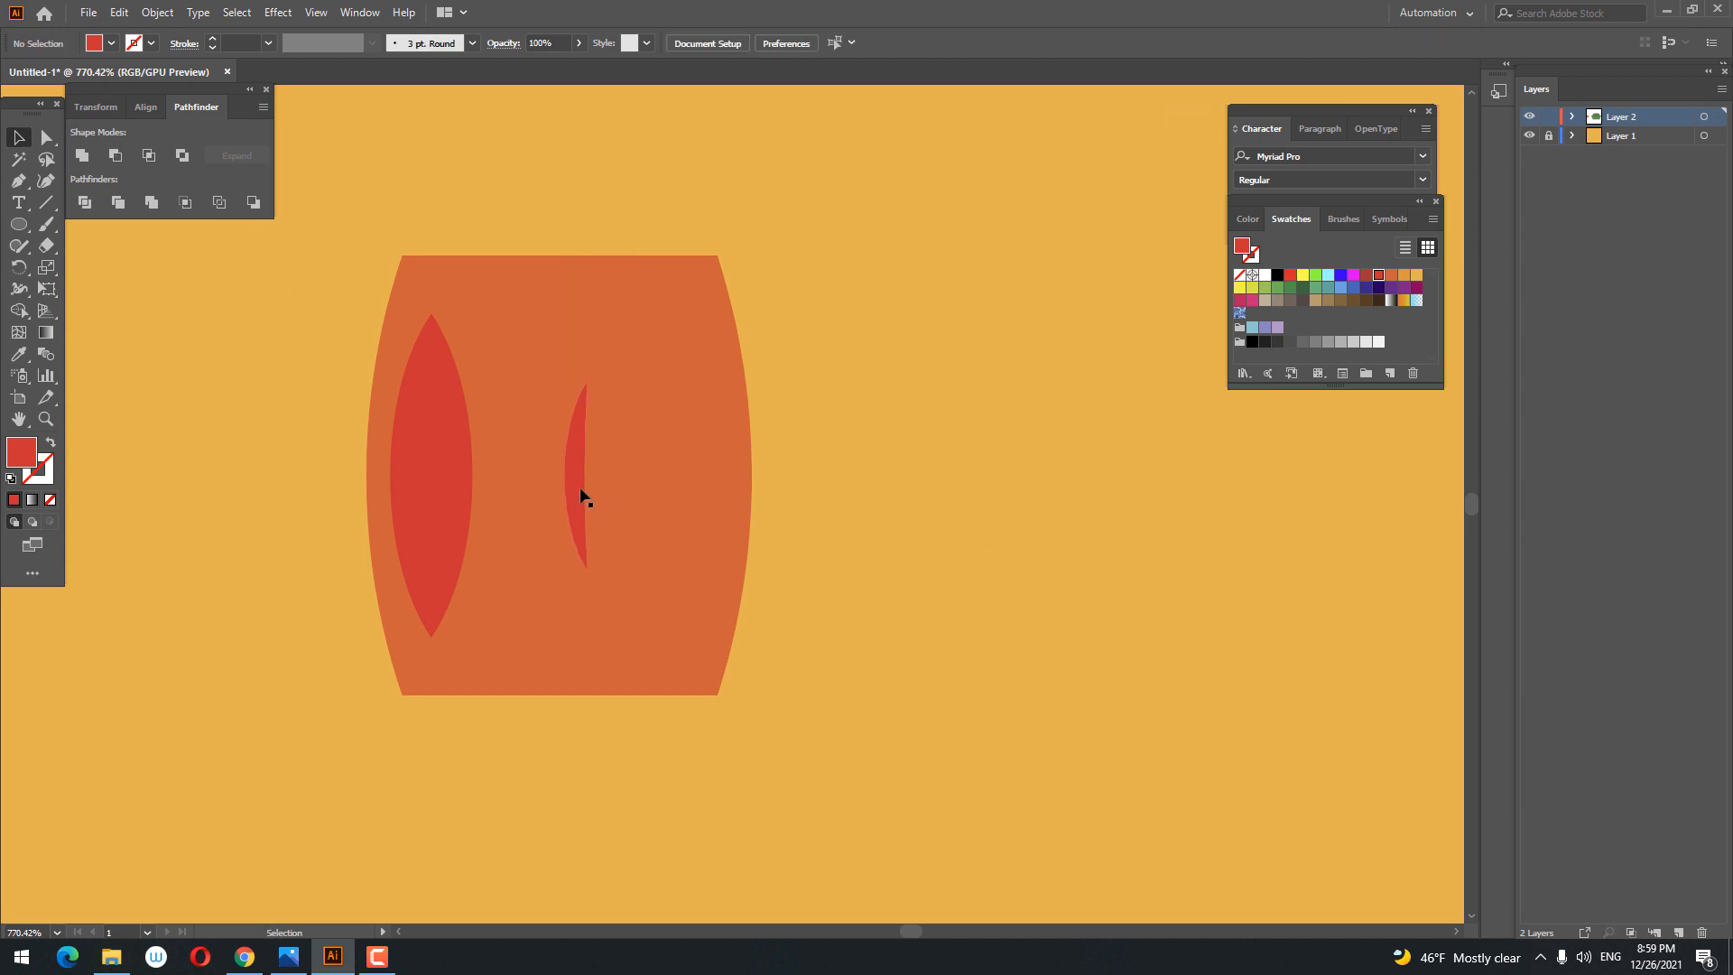
left_click_drag(580, 489, 592, 484)
Step: Draw a small rectangle above left of the orange shape and widen its top into a taper about 5.7 by 7.3 pt
left_click(930, 475)
left_click_drag(929, 475, 875, 525)
left_click_drag(875, 526, 865, 558)
left_click(736, 537)
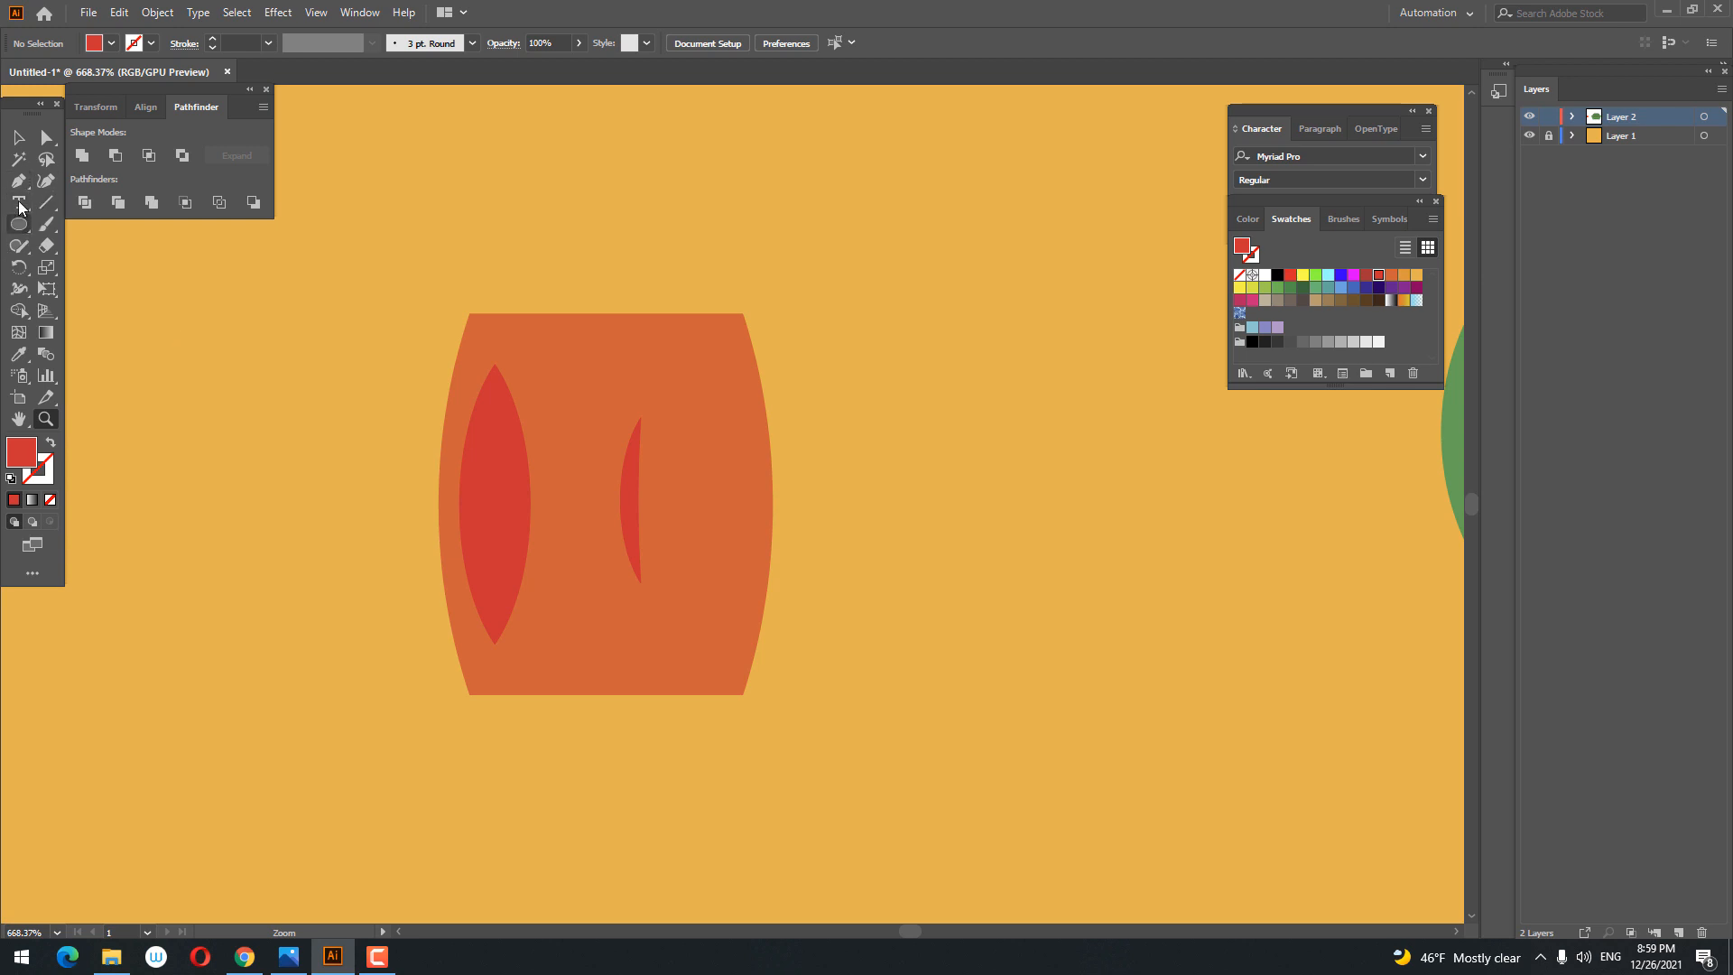
left_click_drag(18, 224, 80, 239)
left_click_drag(282, 258, 312, 297)
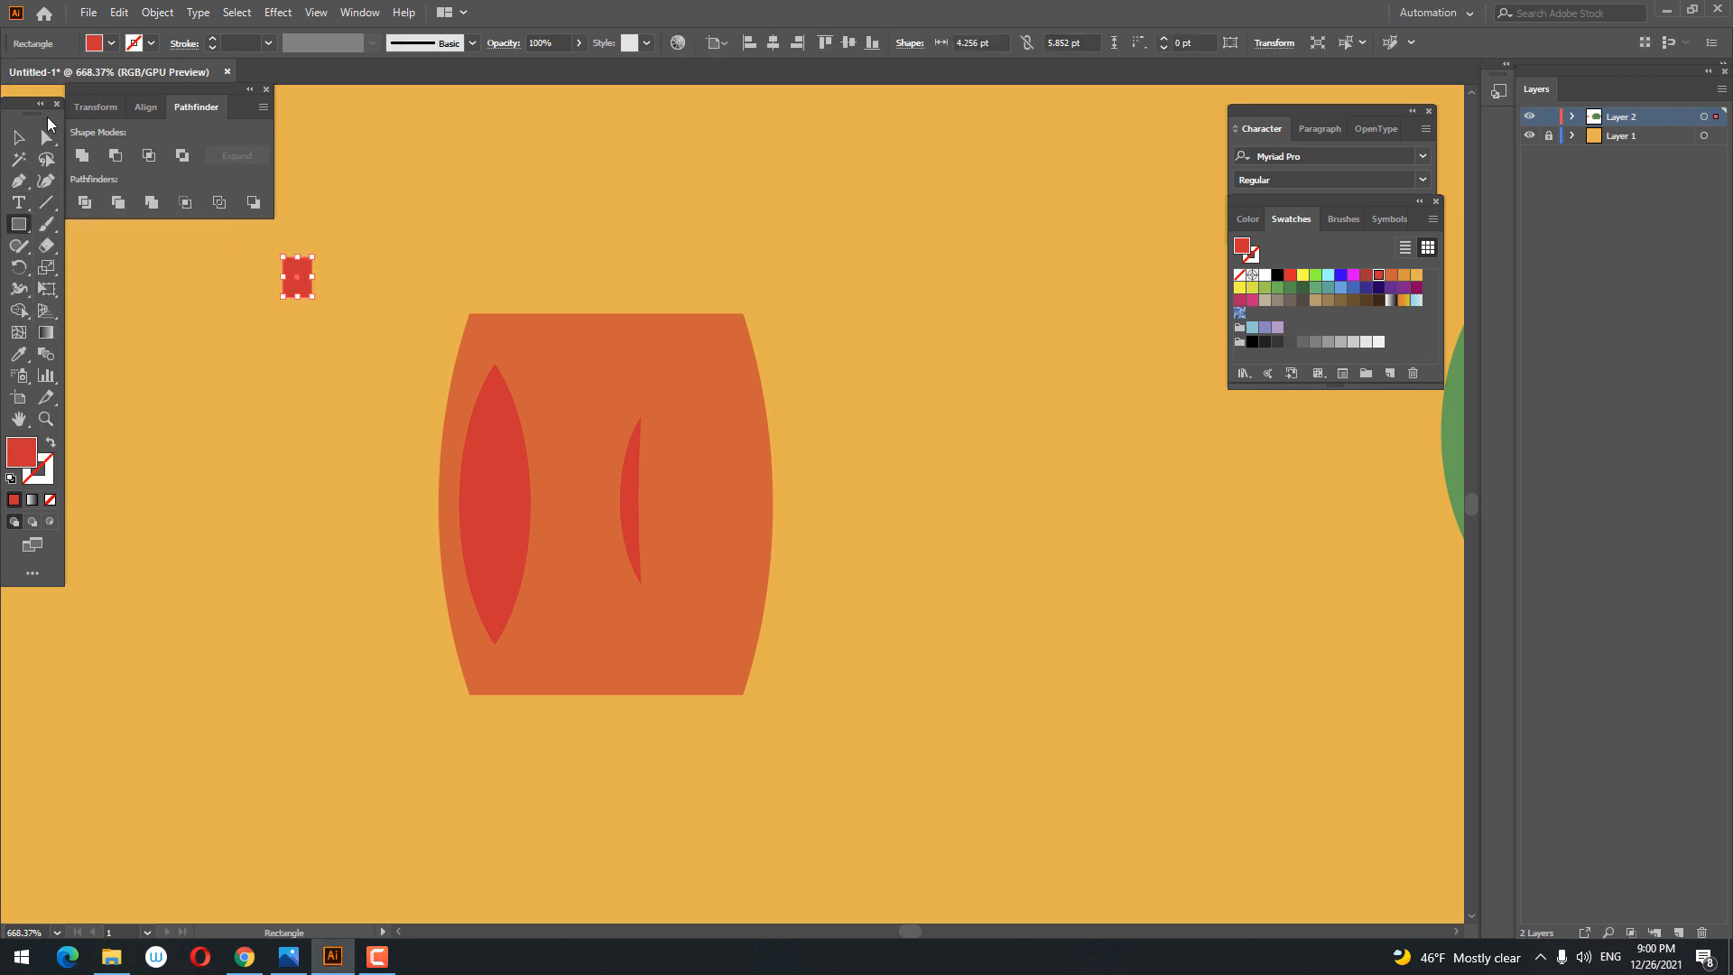
left_click_drag(283, 258, 312, 309)
left_click(312, 298)
left_click(283, 298, "shift")
Step: Fill the tapered piece with the body's orange and place it, tilted outward, on the body's upper-left corner
left_click(19, 354)
left_click(478, 348)
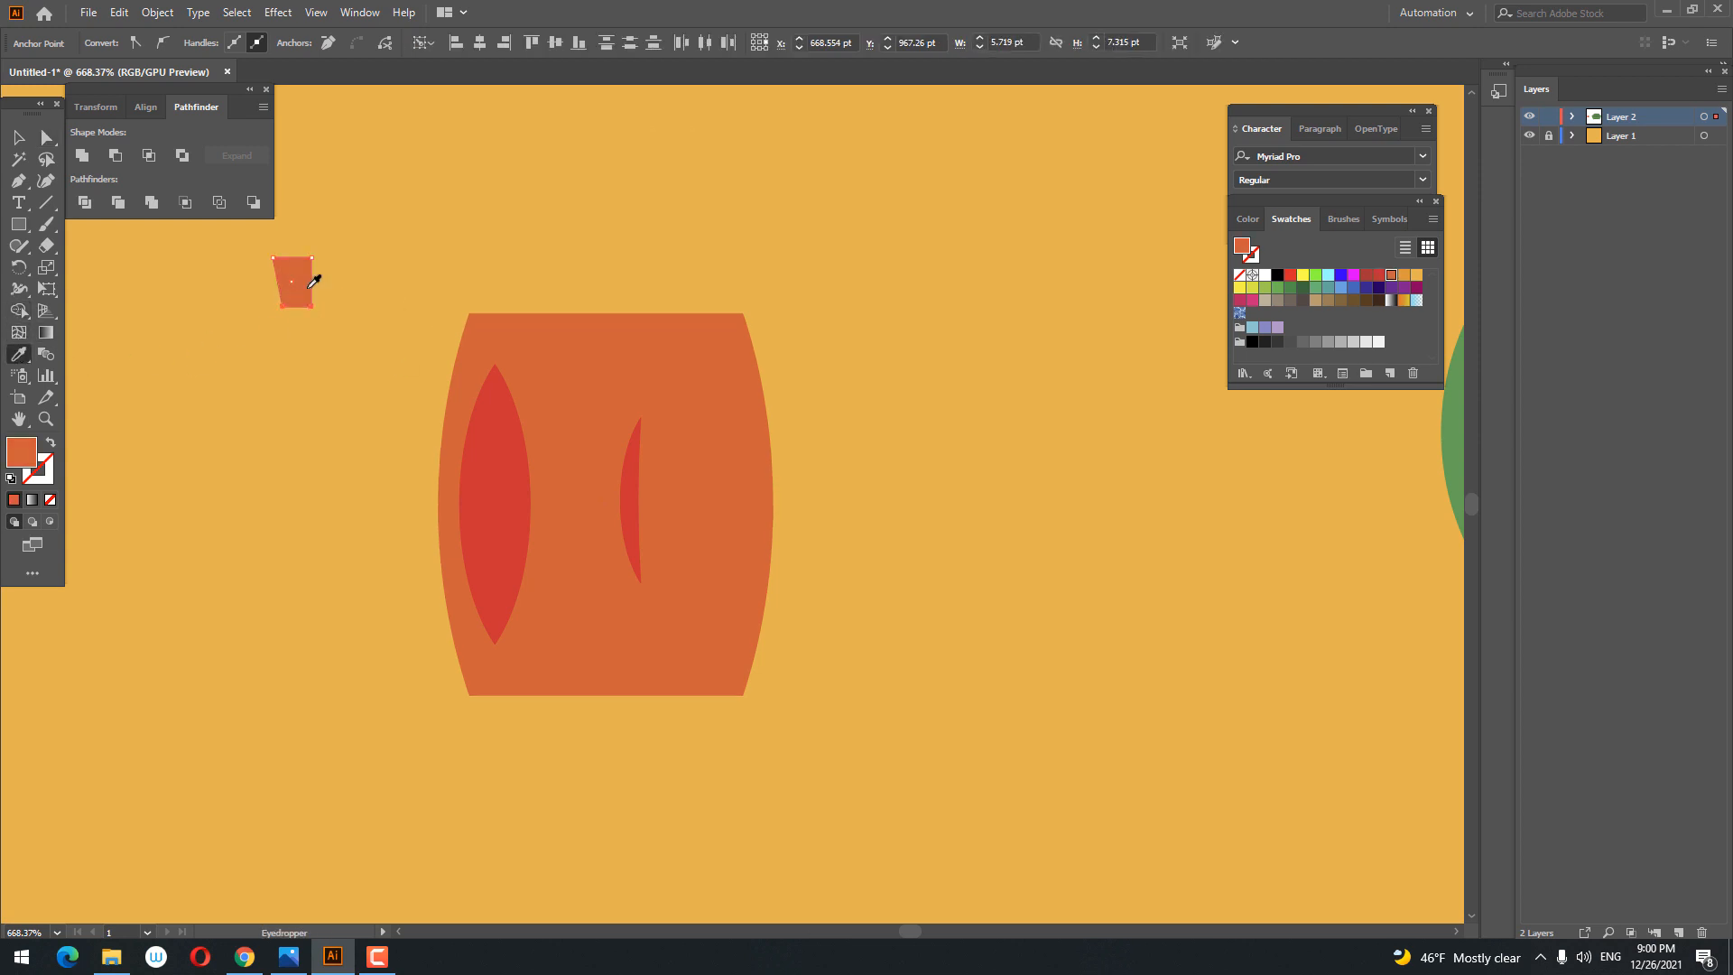
left_click(16, 144)
left_click(253, 354)
left_click_drag(294, 284, 646, 267)
left_click(531, 278)
left_click(525, 244)
left_click(482, 311)
left_click(533, 247)
left_click(526, 264)
key("z")
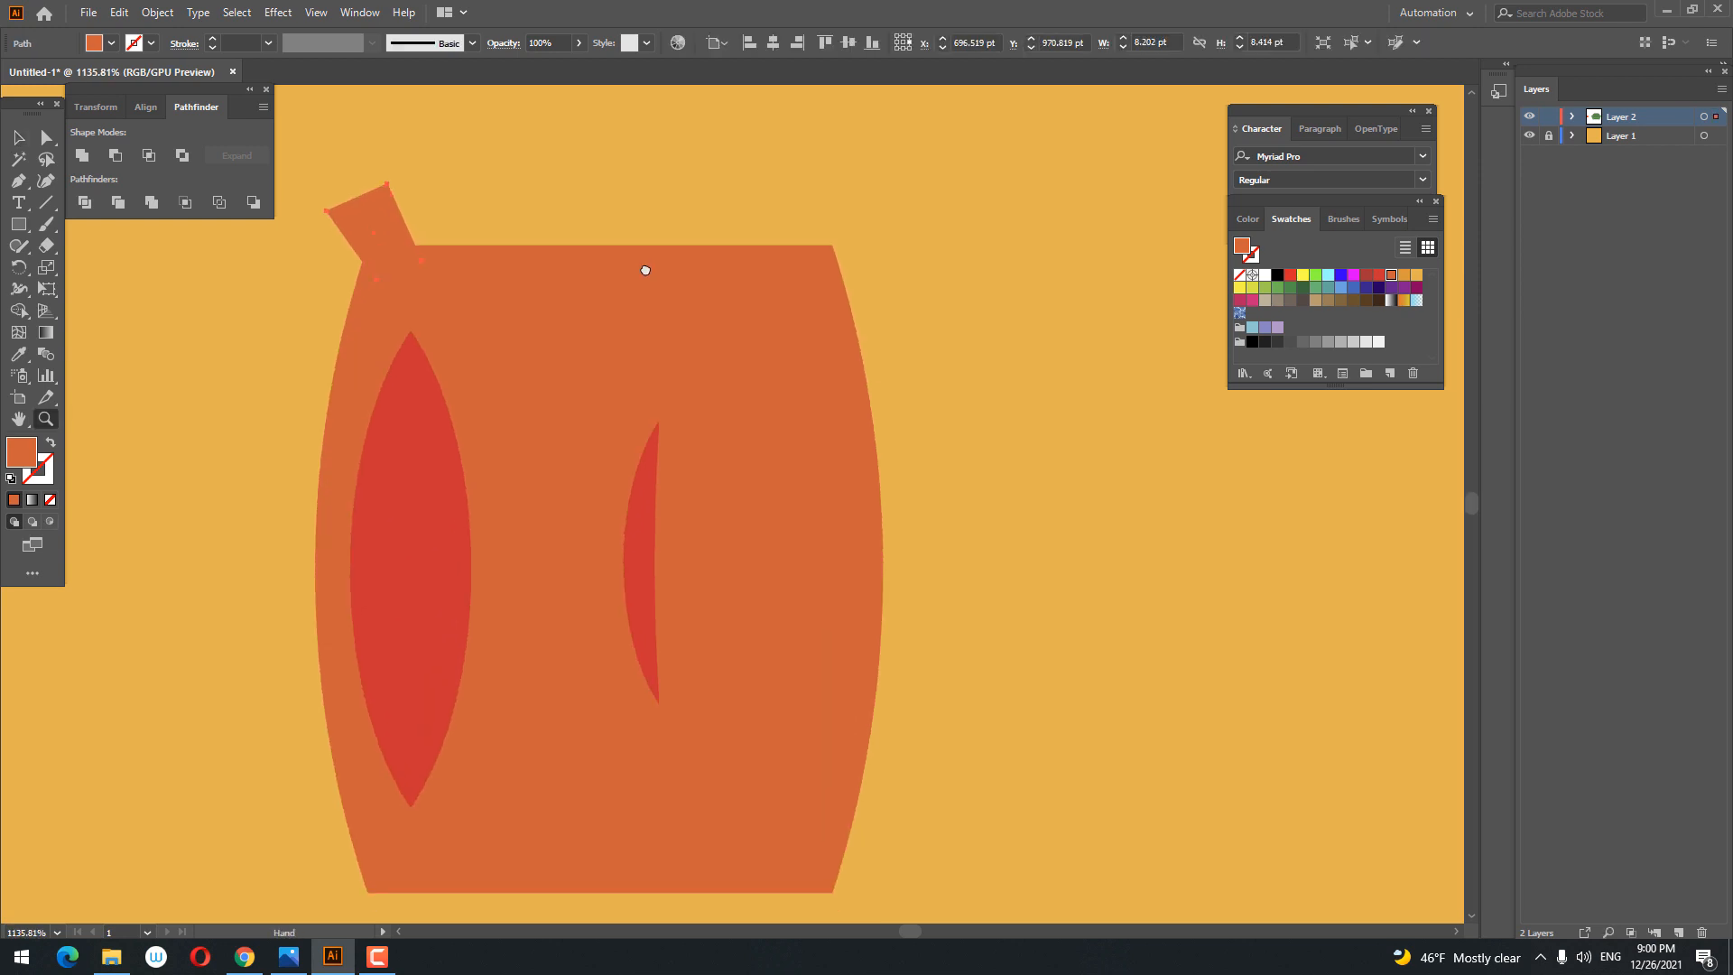
left_click_drag(389, 222, 379, 226)
Step: Paste a copy of the corner tab in front and move it straight across to the body's upper-right corner
left_click(118, 12)
left_click(155, 101)
left_click(118, 12)
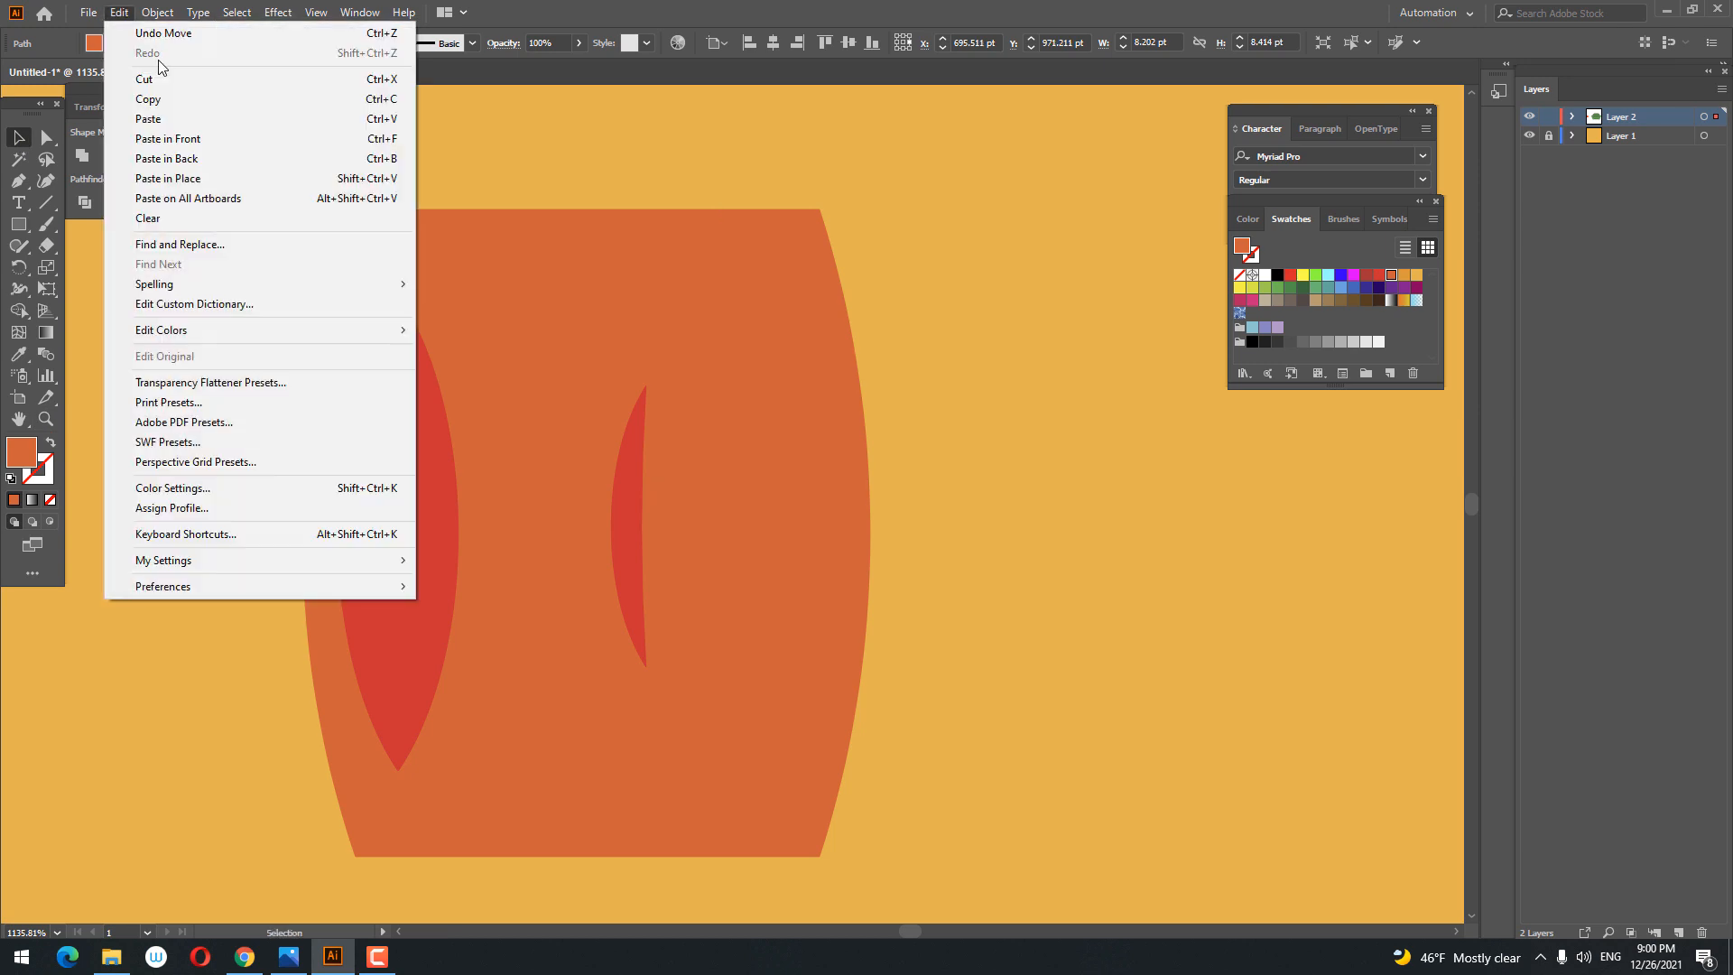
left_click(168, 138)
left_click_drag(344, 214, 834, 224)
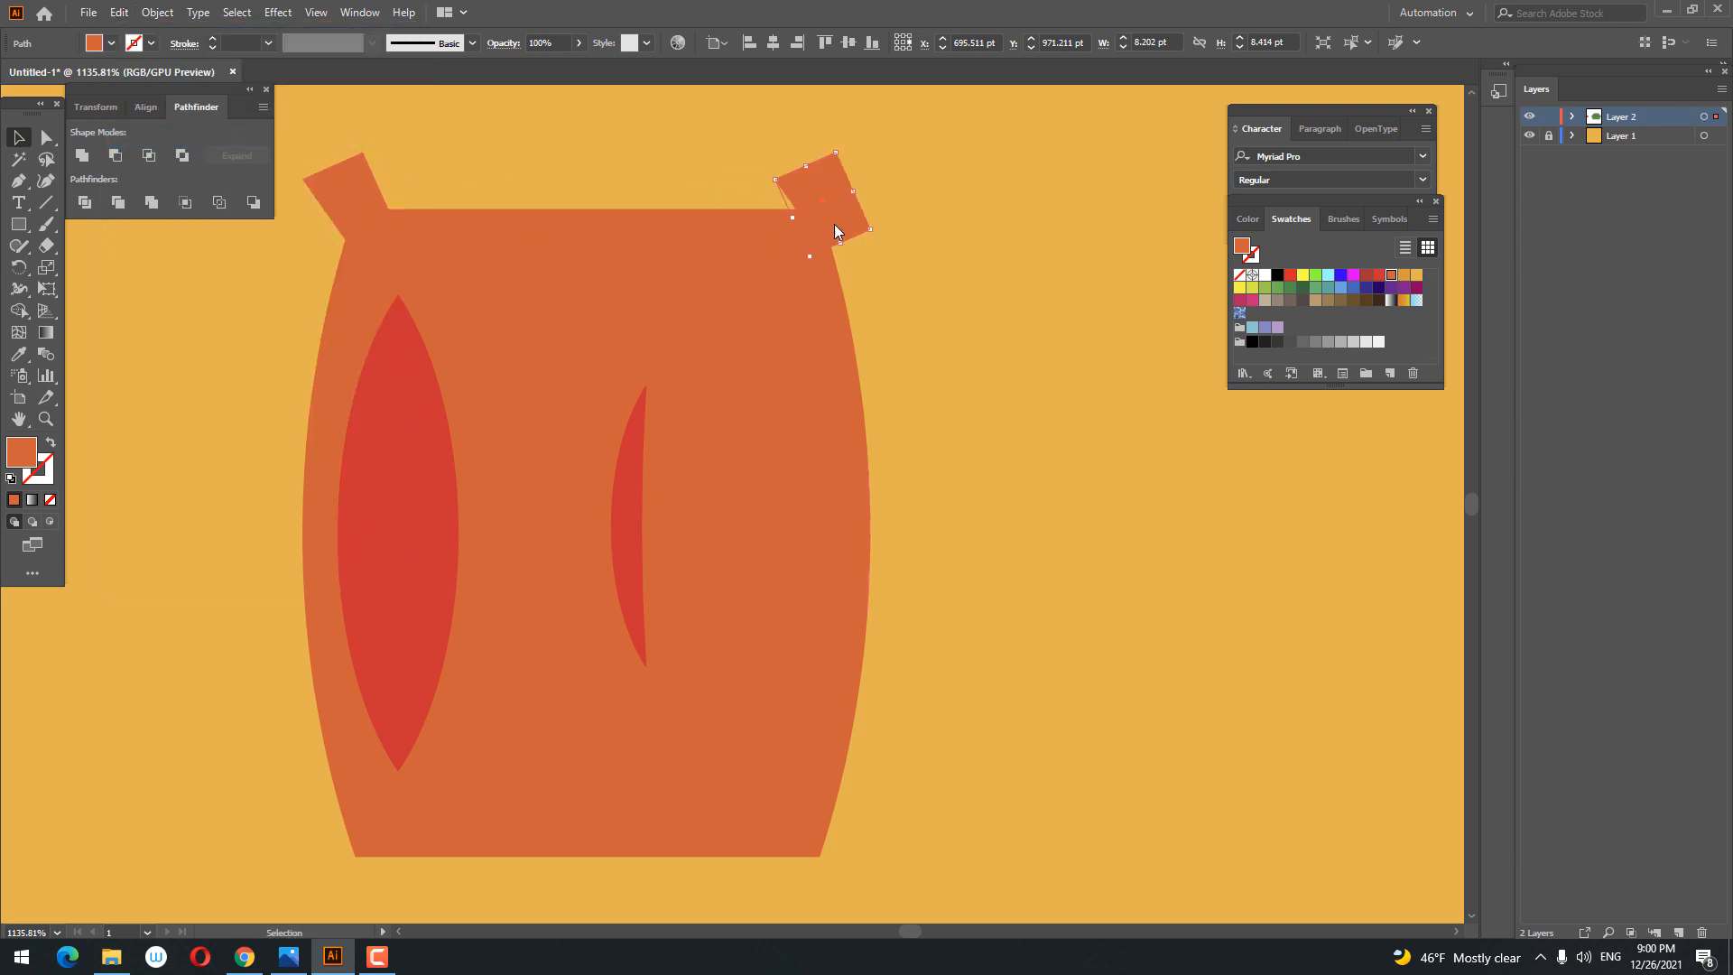
Step: Reflect the upper-right tab across the vertical axis so it points outward from its corner
right_click(836, 226)
mouse_move(939, 507)
left_click(1073, 573)
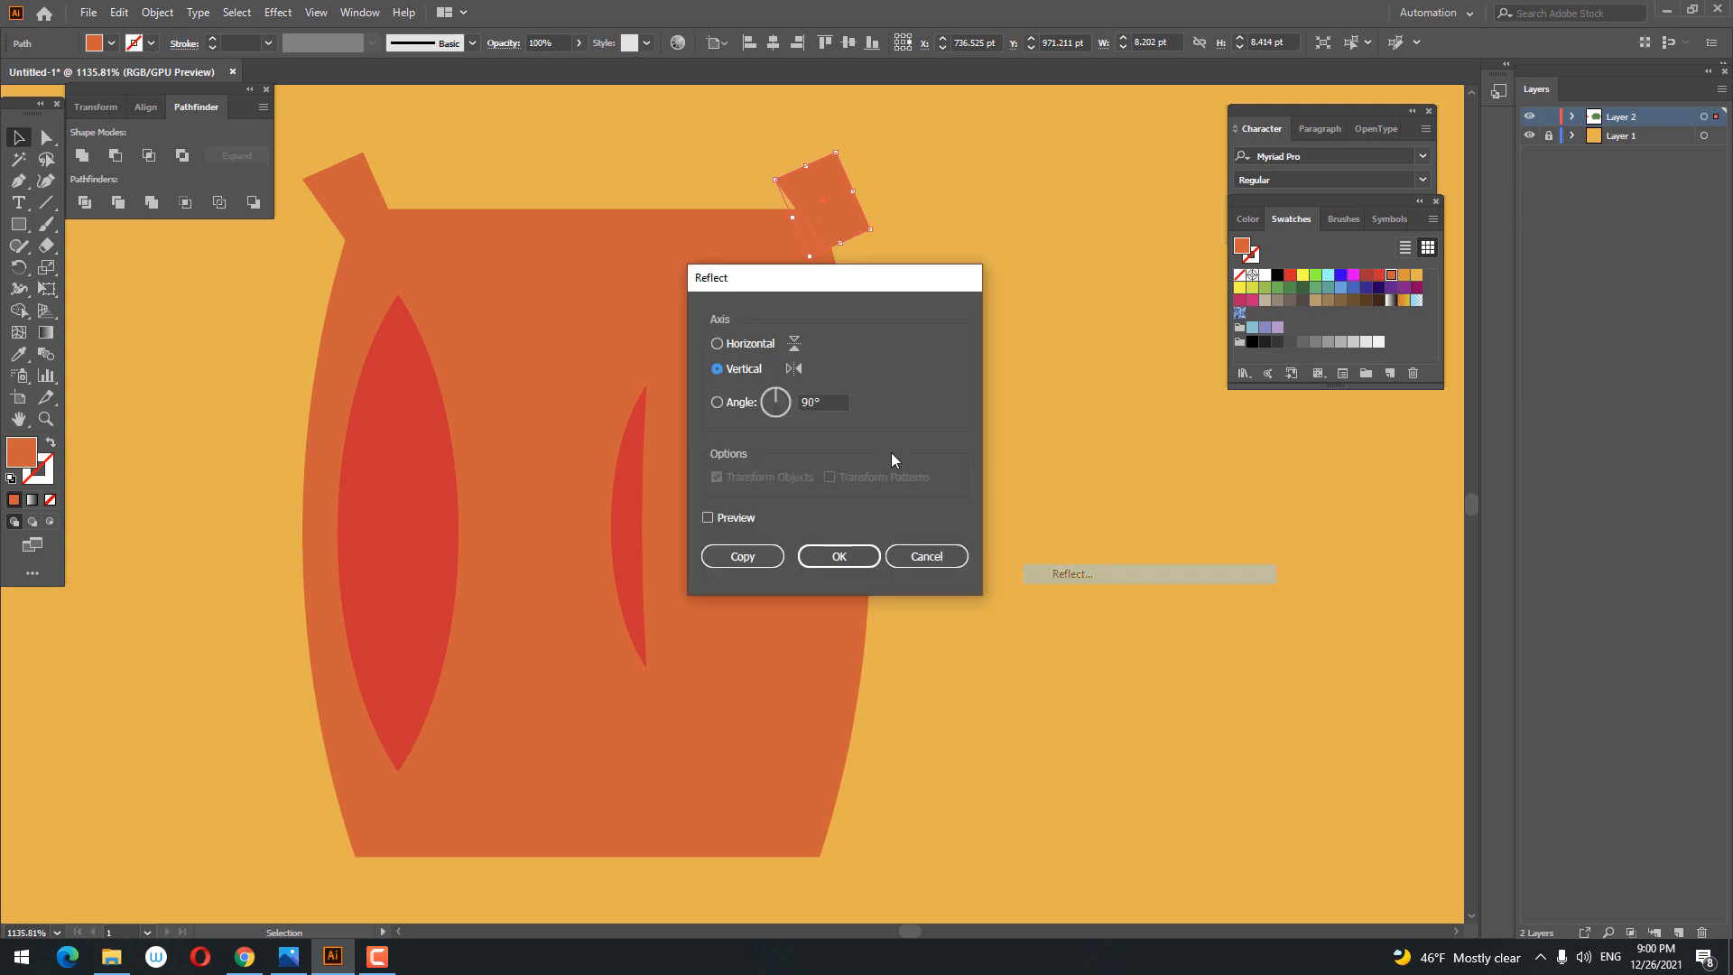
left_click(719, 368)
left_click(835, 553)
left_click(899, 262)
left_click_drag(841, 201, 841, 215)
left_click(939, 381)
left_click_drag(938, 388, 972, 402)
key("ctrl+z")
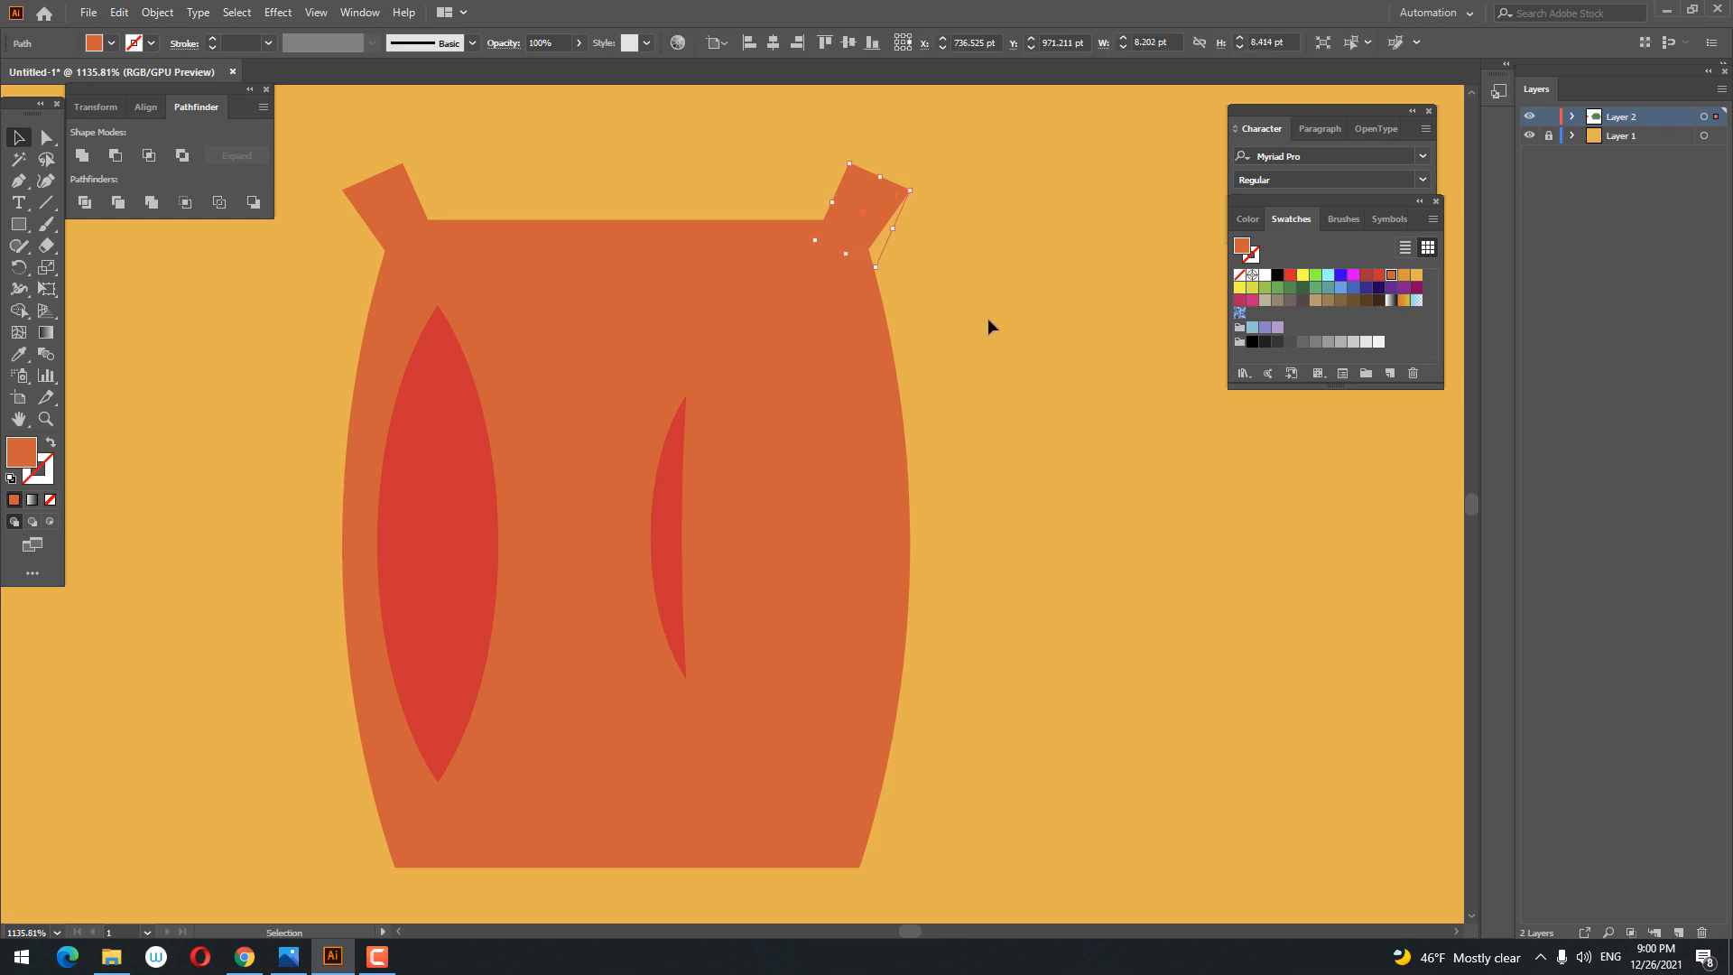
left_click(988, 320)
Step: Paste a copy of both upper corner tabs in front and move the pair down to the body's lower edge
left_click(891, 201)
left_click(391, 189, "shift")
left_click_drag(845, 398, 841, 328)
left_click_drag(832, 343, 600, 343)
left_click(126, 13)
left_click(182, 97)
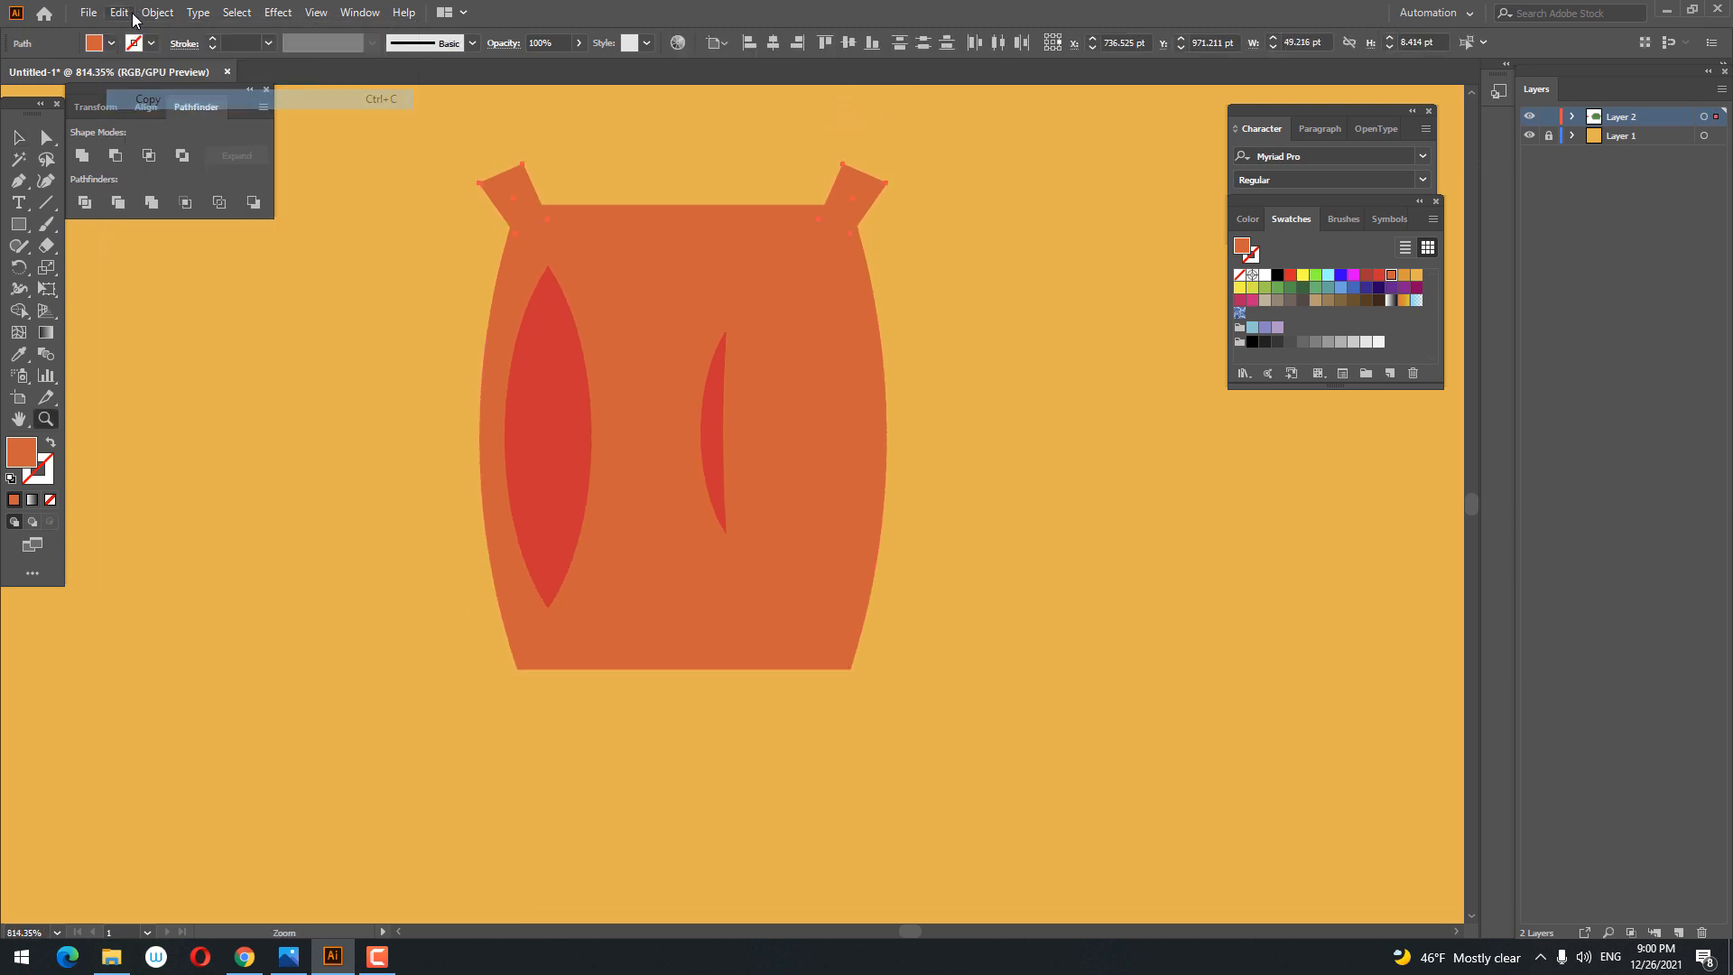
left_click(122, 12)
left_click(171, 138)
key("v")
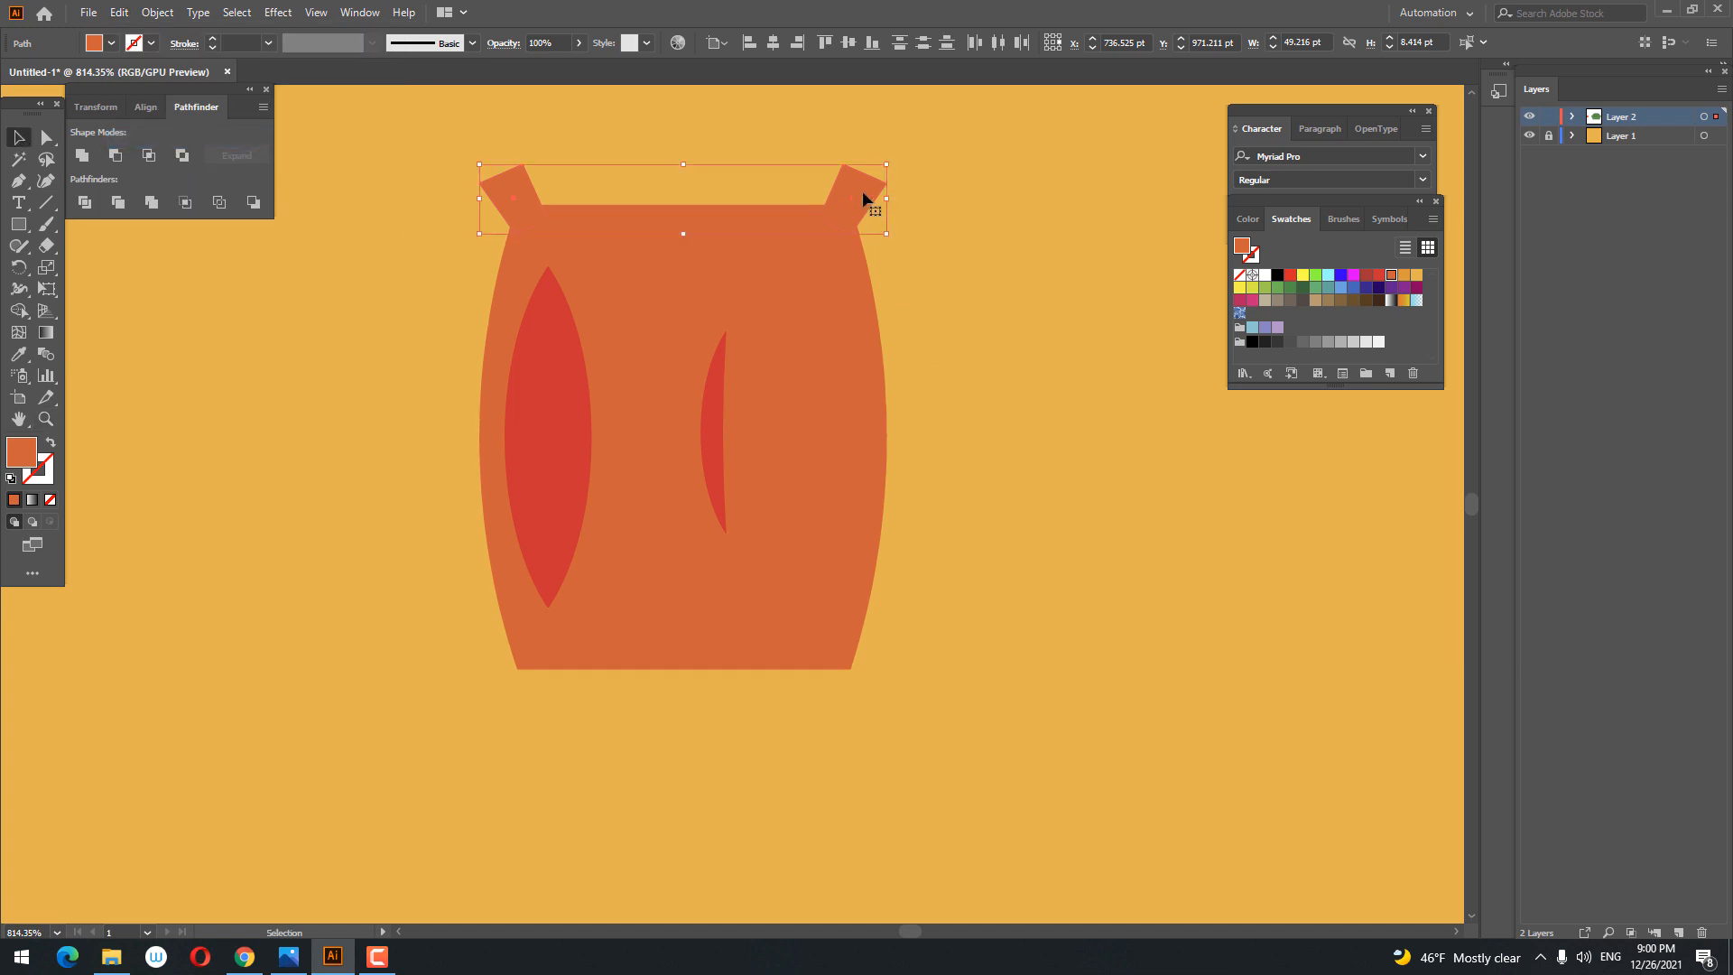
left_click_drag(863, 191, 882, 696)
Step: Reflect the lower pair of tabs across the horizontal axis and move it up against the body's lower corners
right_click(882, 693)
mouse_move(973, 596)
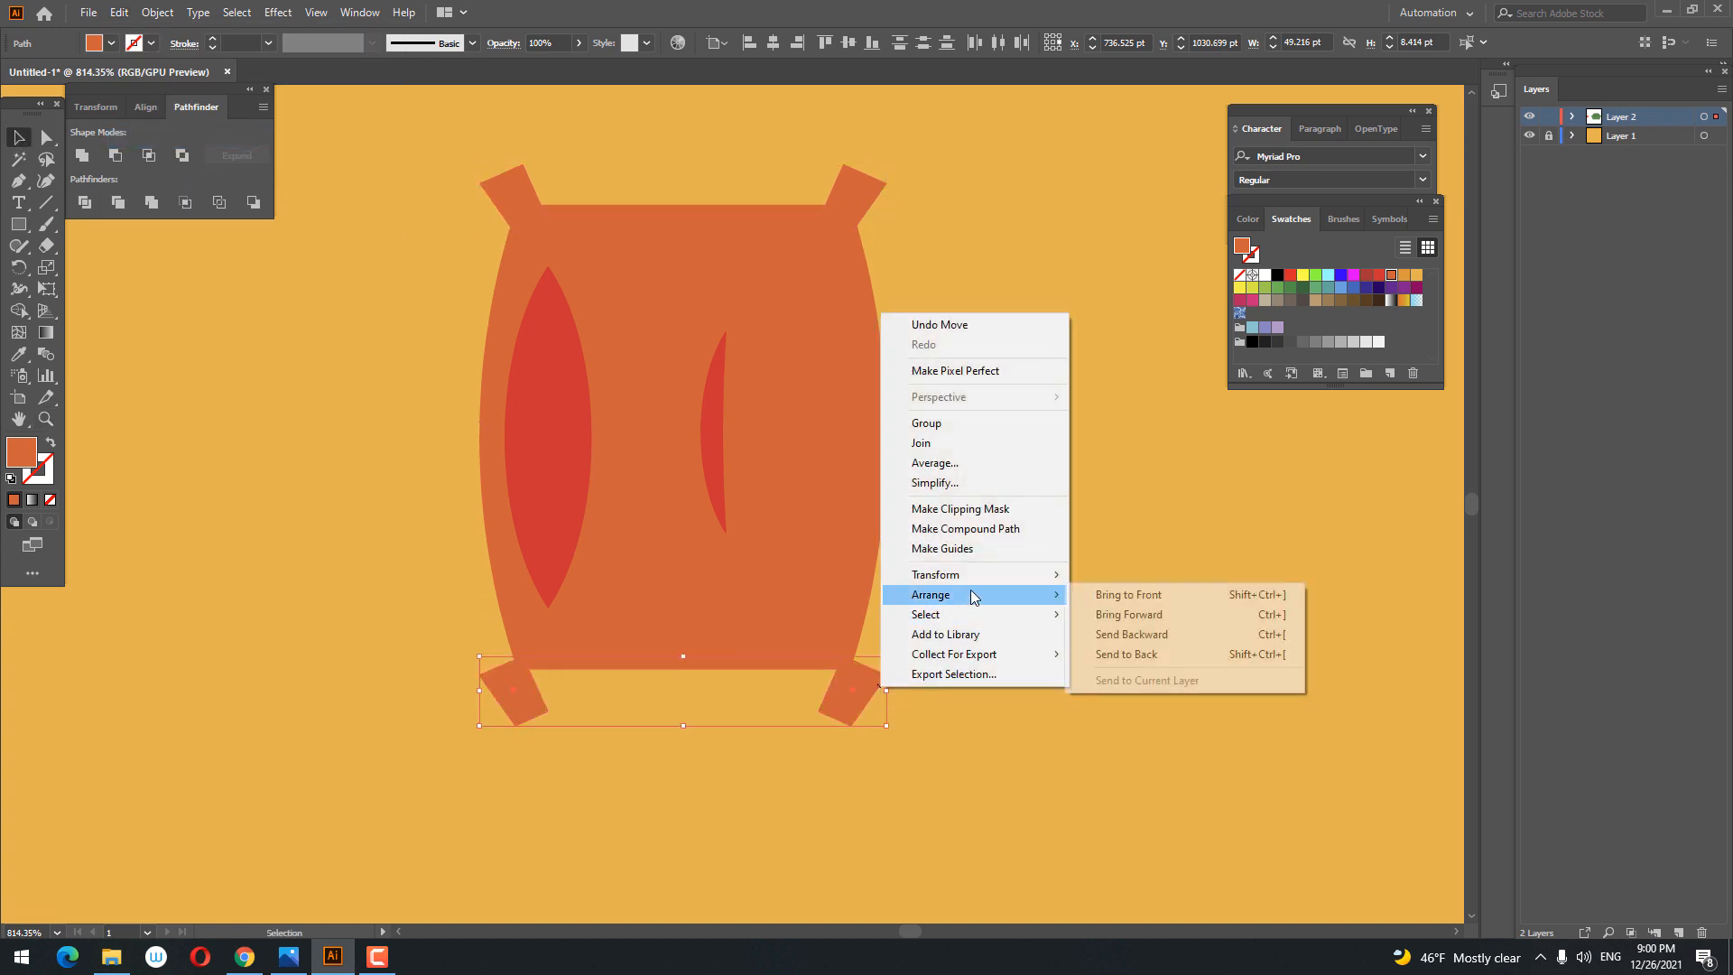
left_click(1129, 646)
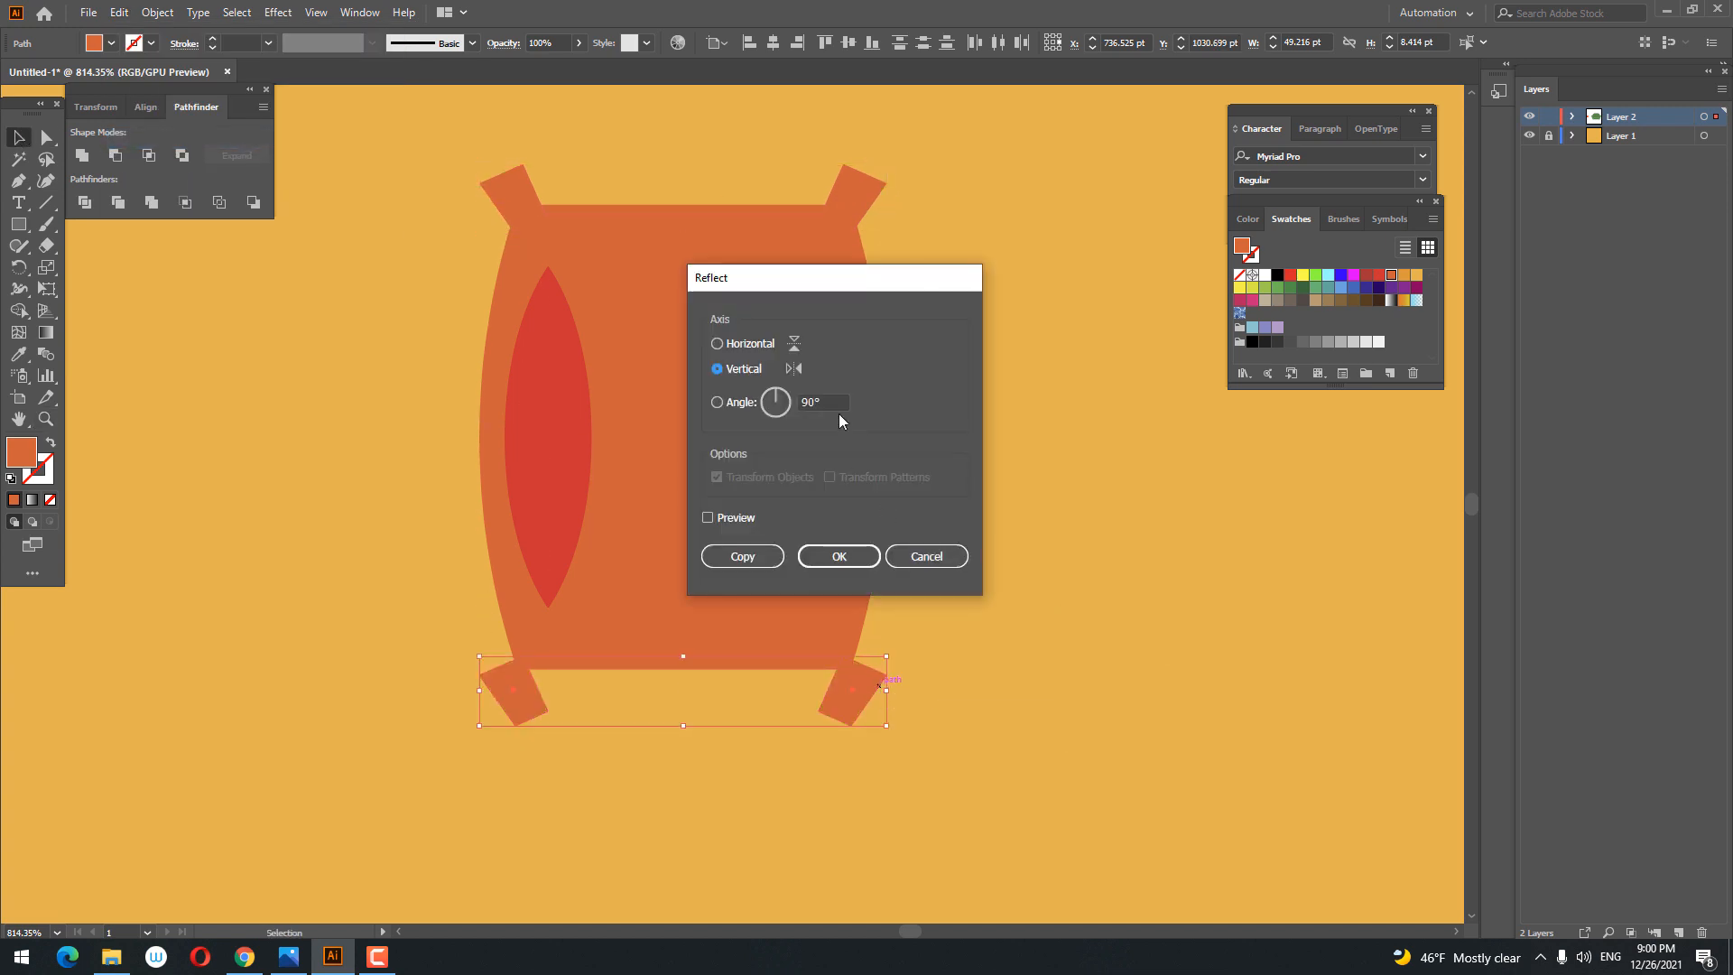
left_click(743, 344)
left_click(839, 556)
left_click_drag(860, 691, 863, 670)
Step: Group the lower pair of corner tabs, and group the upper pair separately
right_click(866, 684)
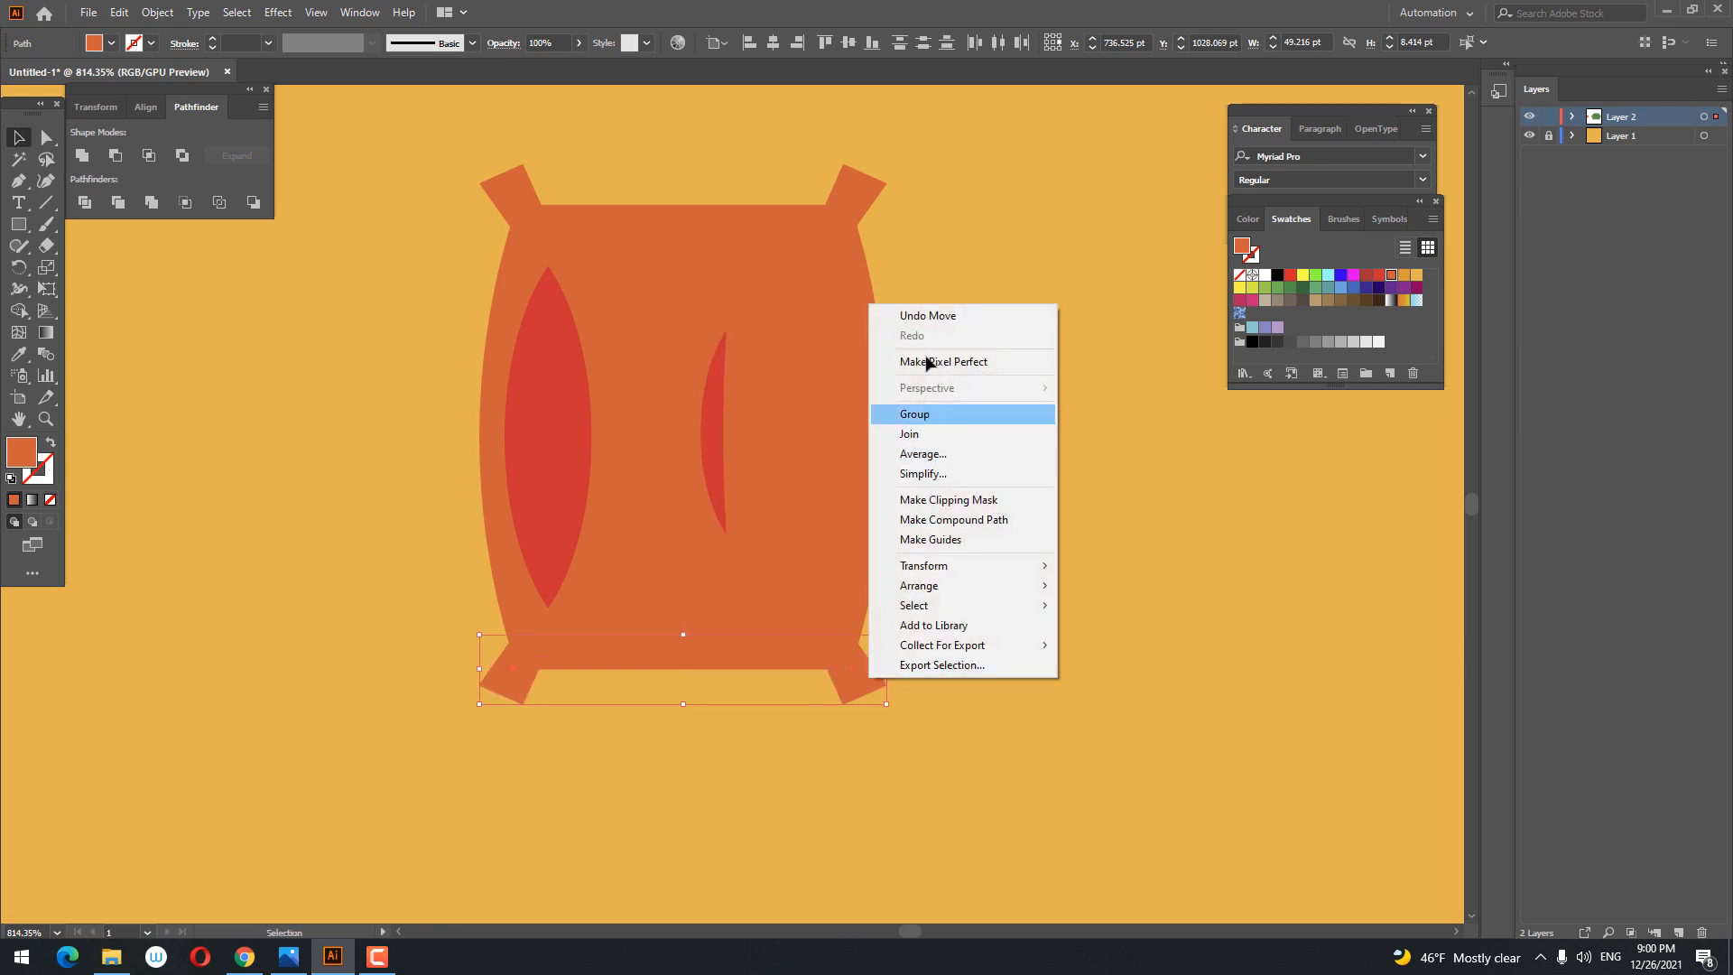
left_click(930, 410)
left_click(496, 193)
left_click(826, 195, "shift")
right_click(824, 193)
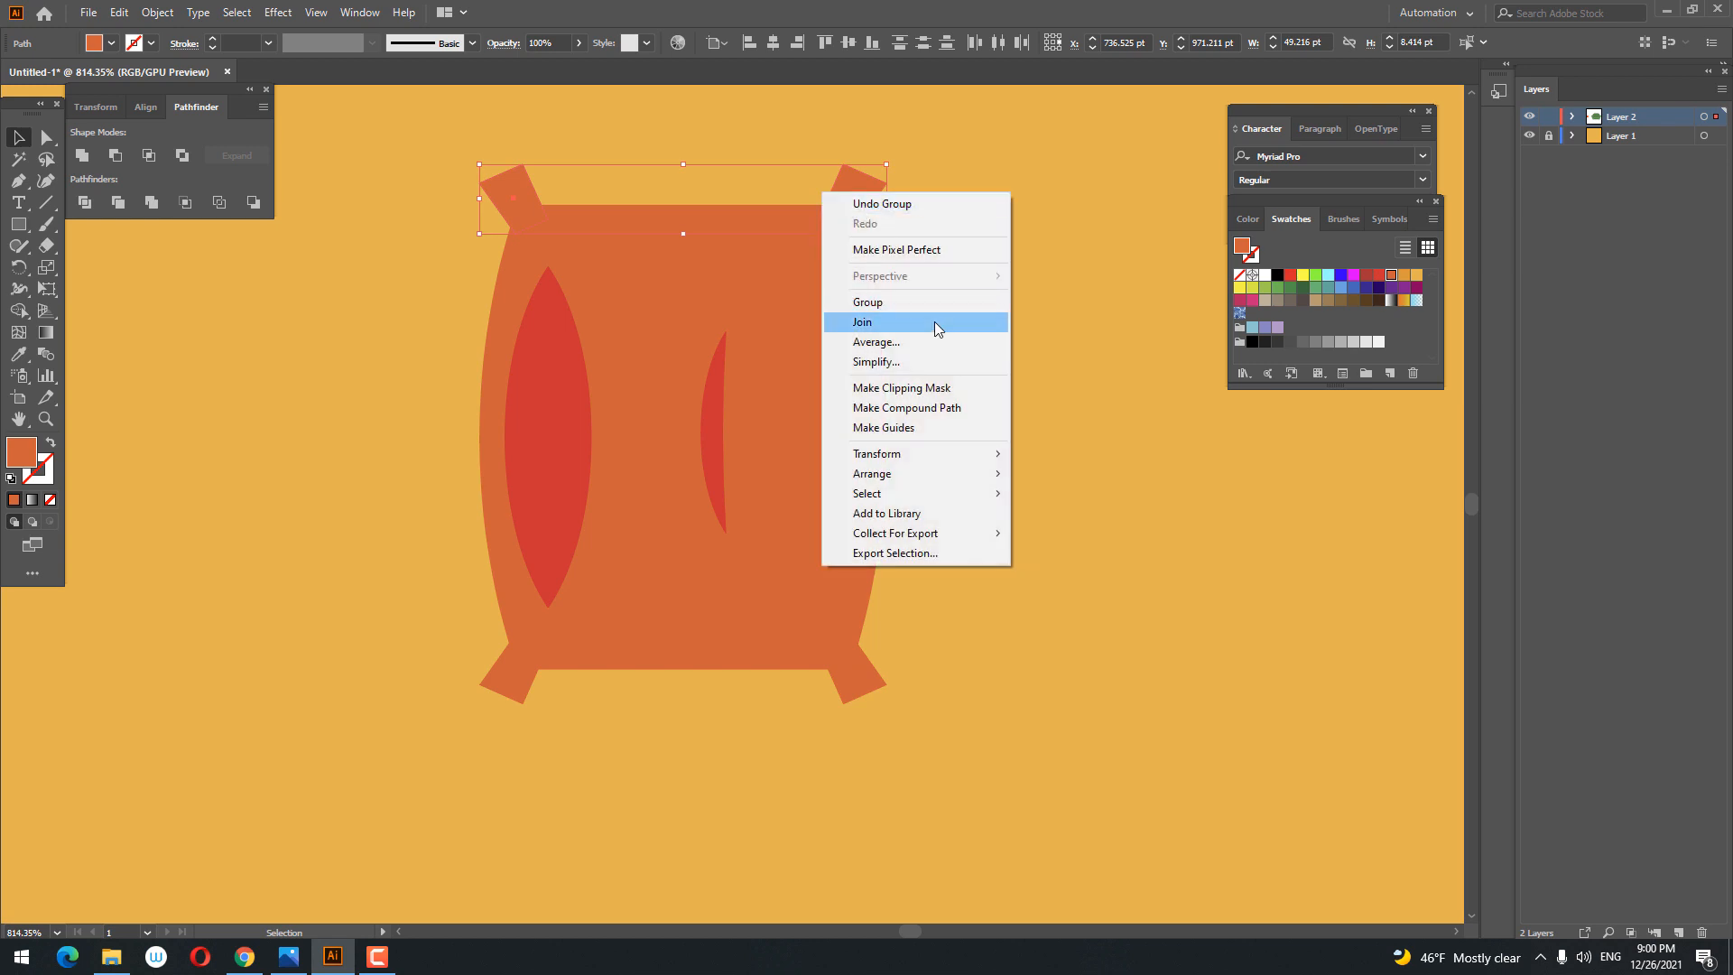
left_click(925, 322)
left_click(1040, 514)
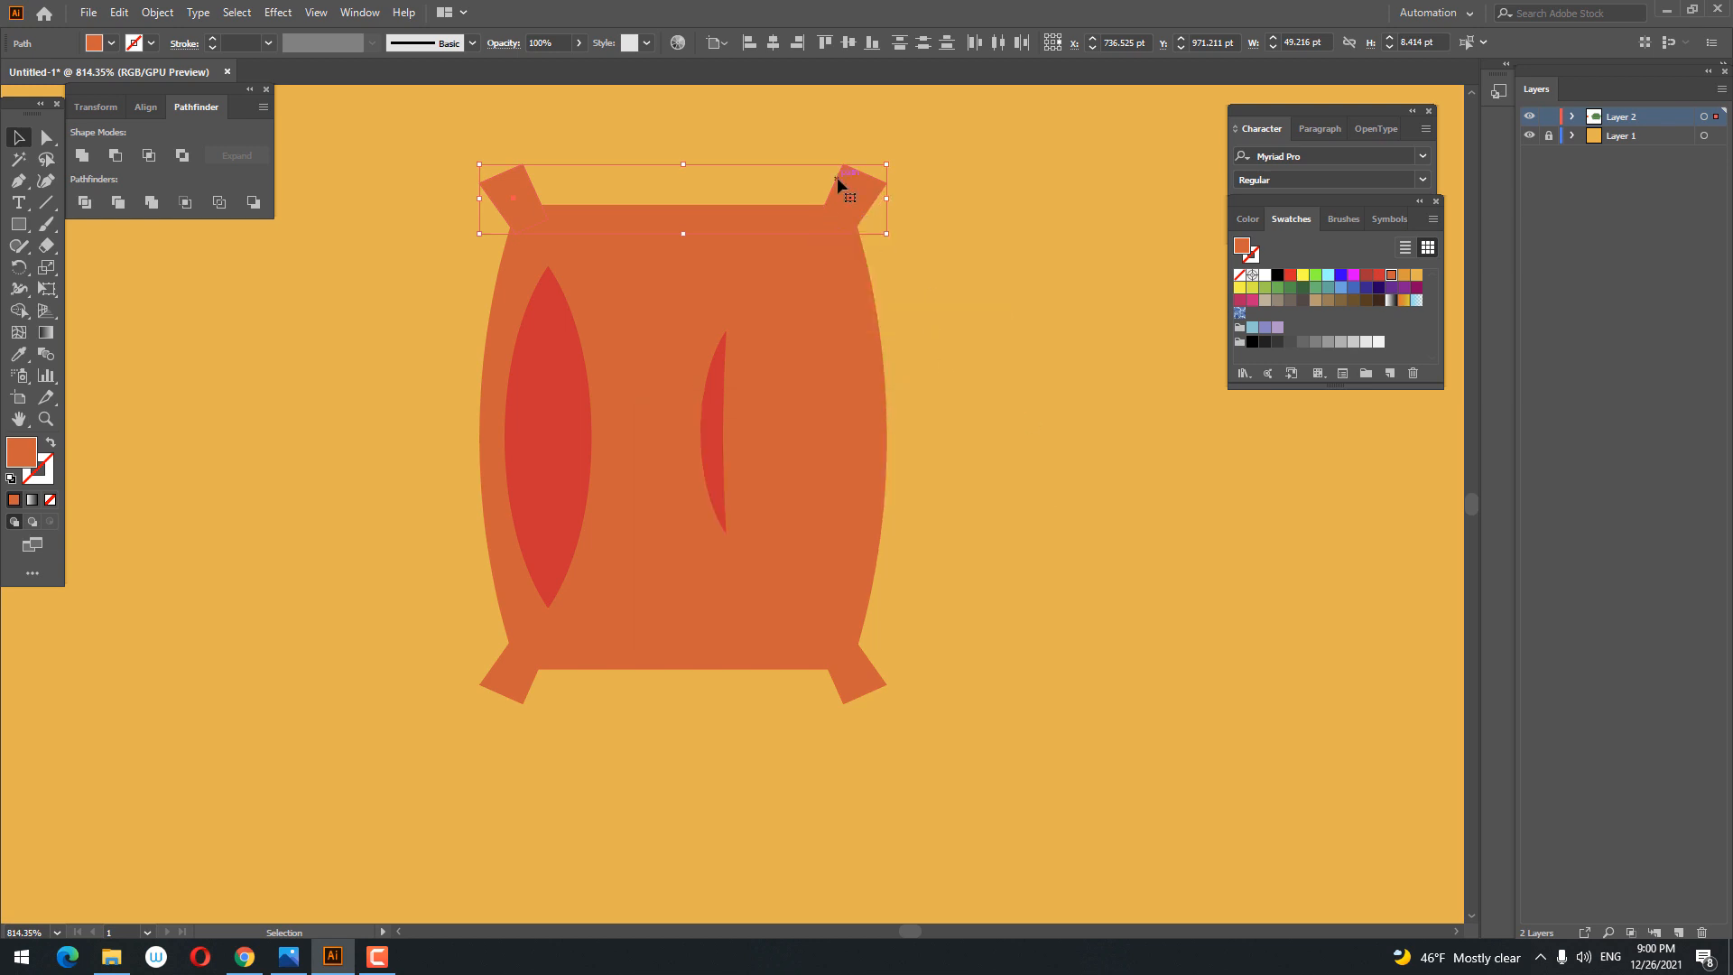
right_click(840, 178)
left_click(893, 287)
left_click(1091, 513)
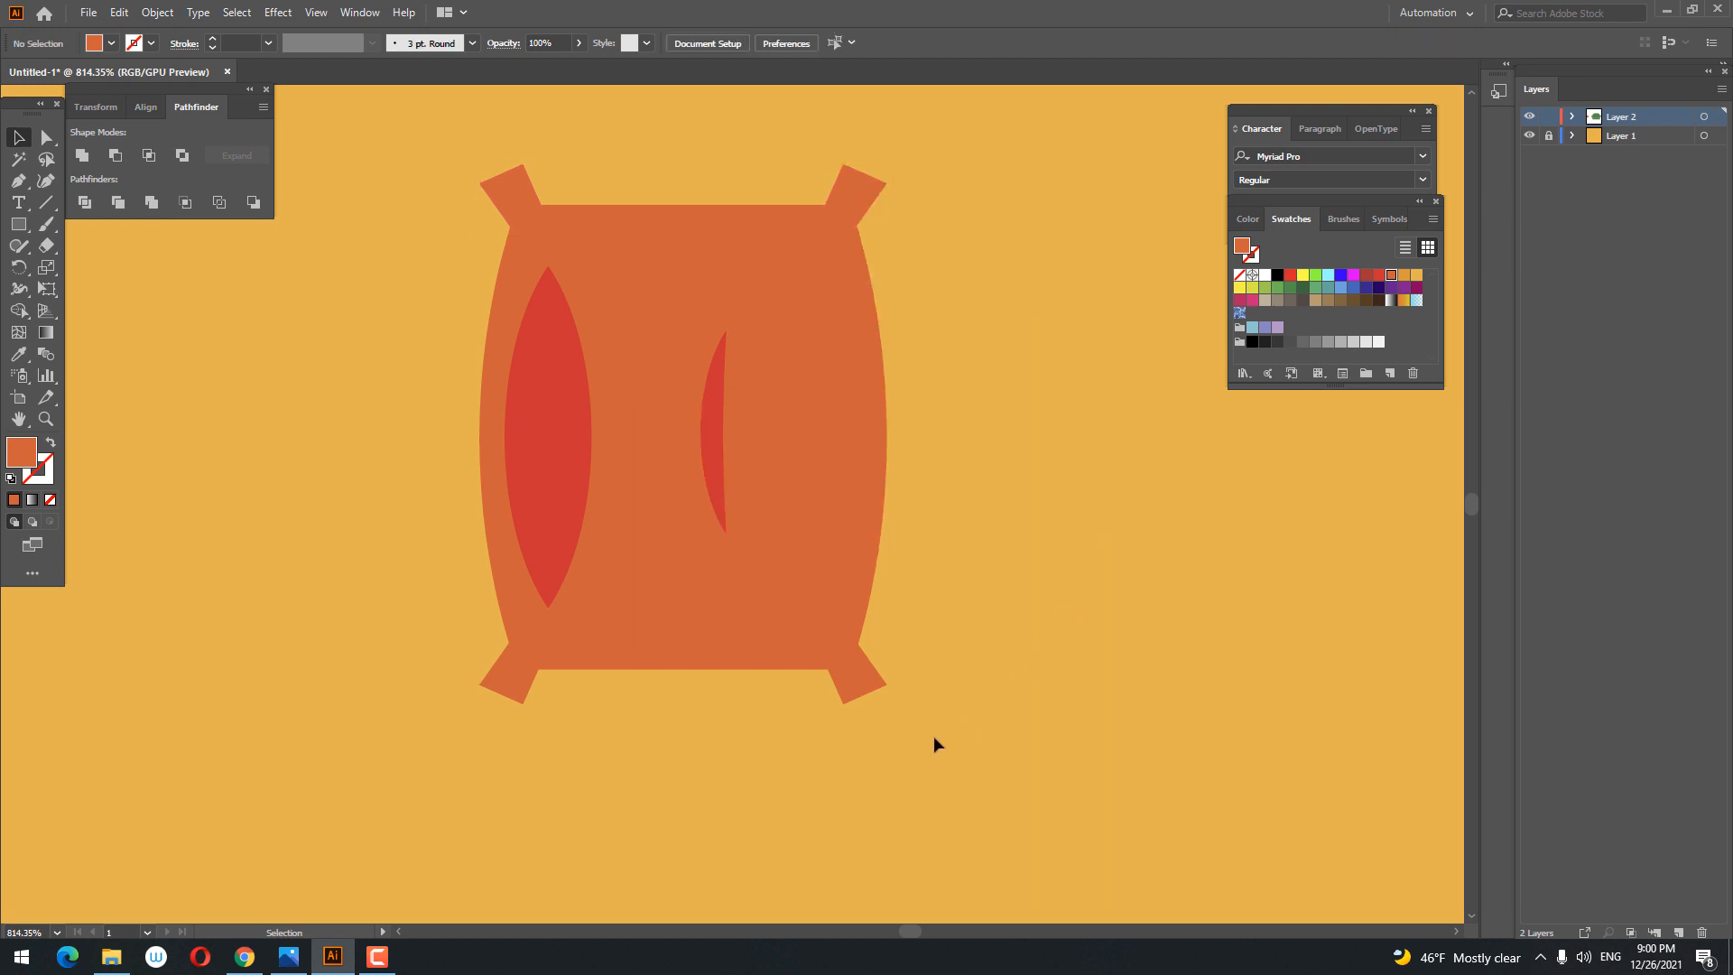
Step: Send the orange body and all four corner tabs to the back and unite them into one shape
left_click_drag(933, 735, 482, 604)
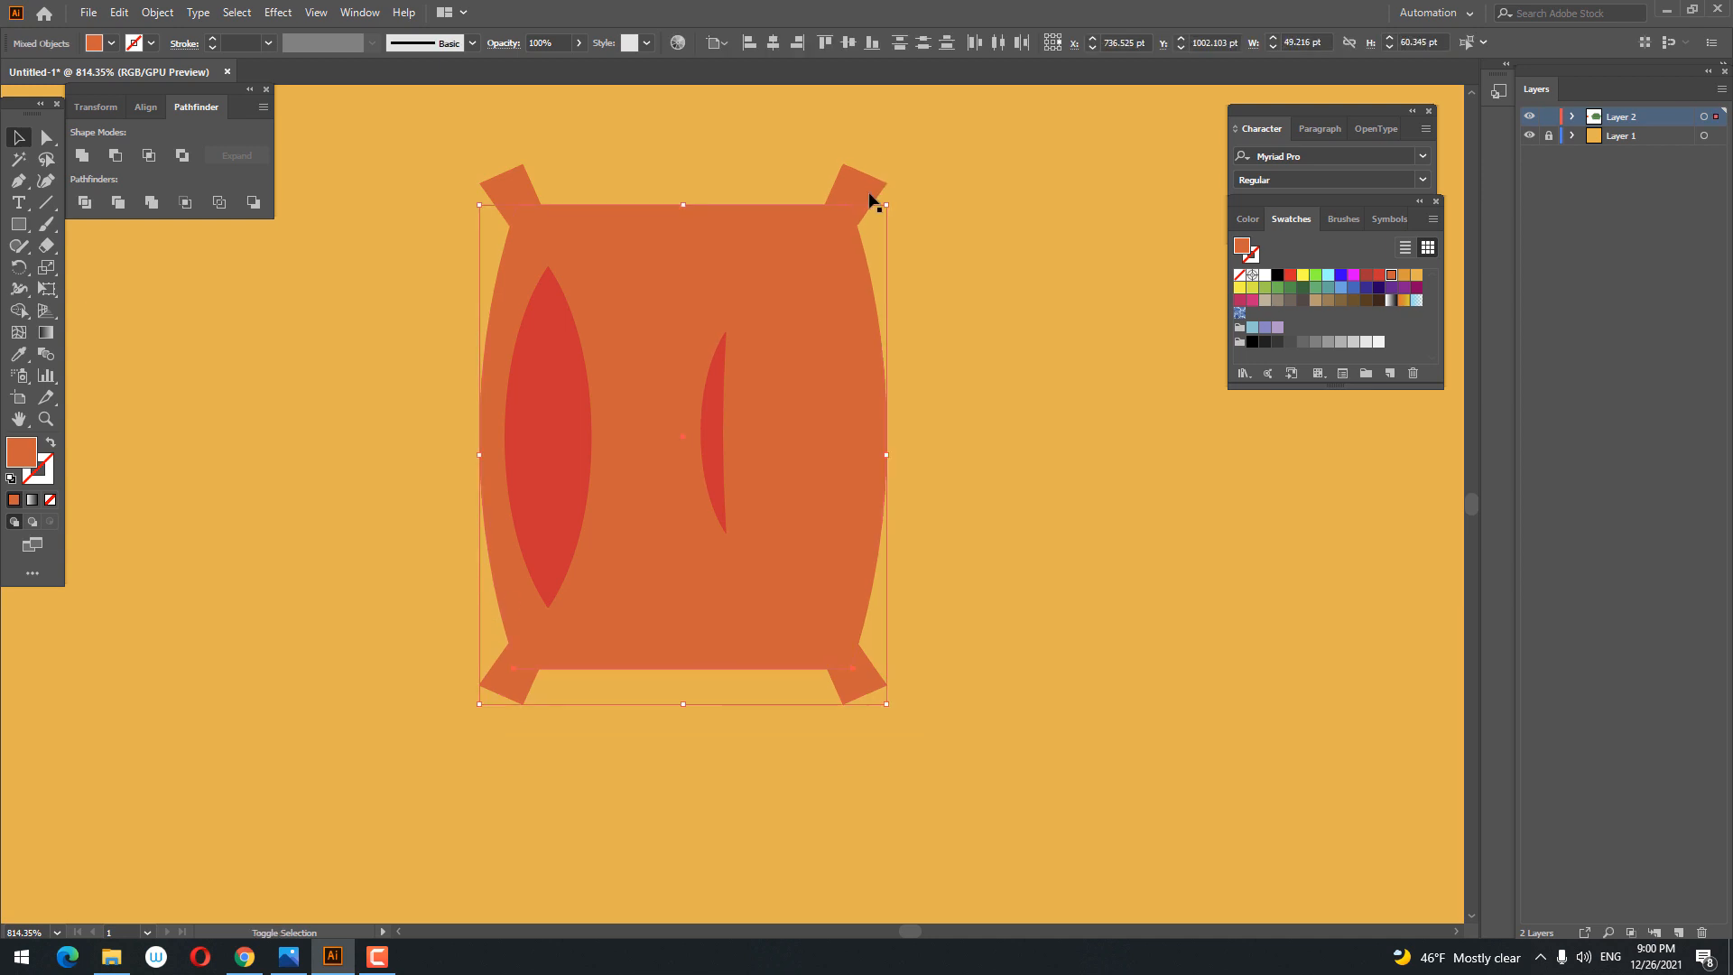
right_click(769, 241)
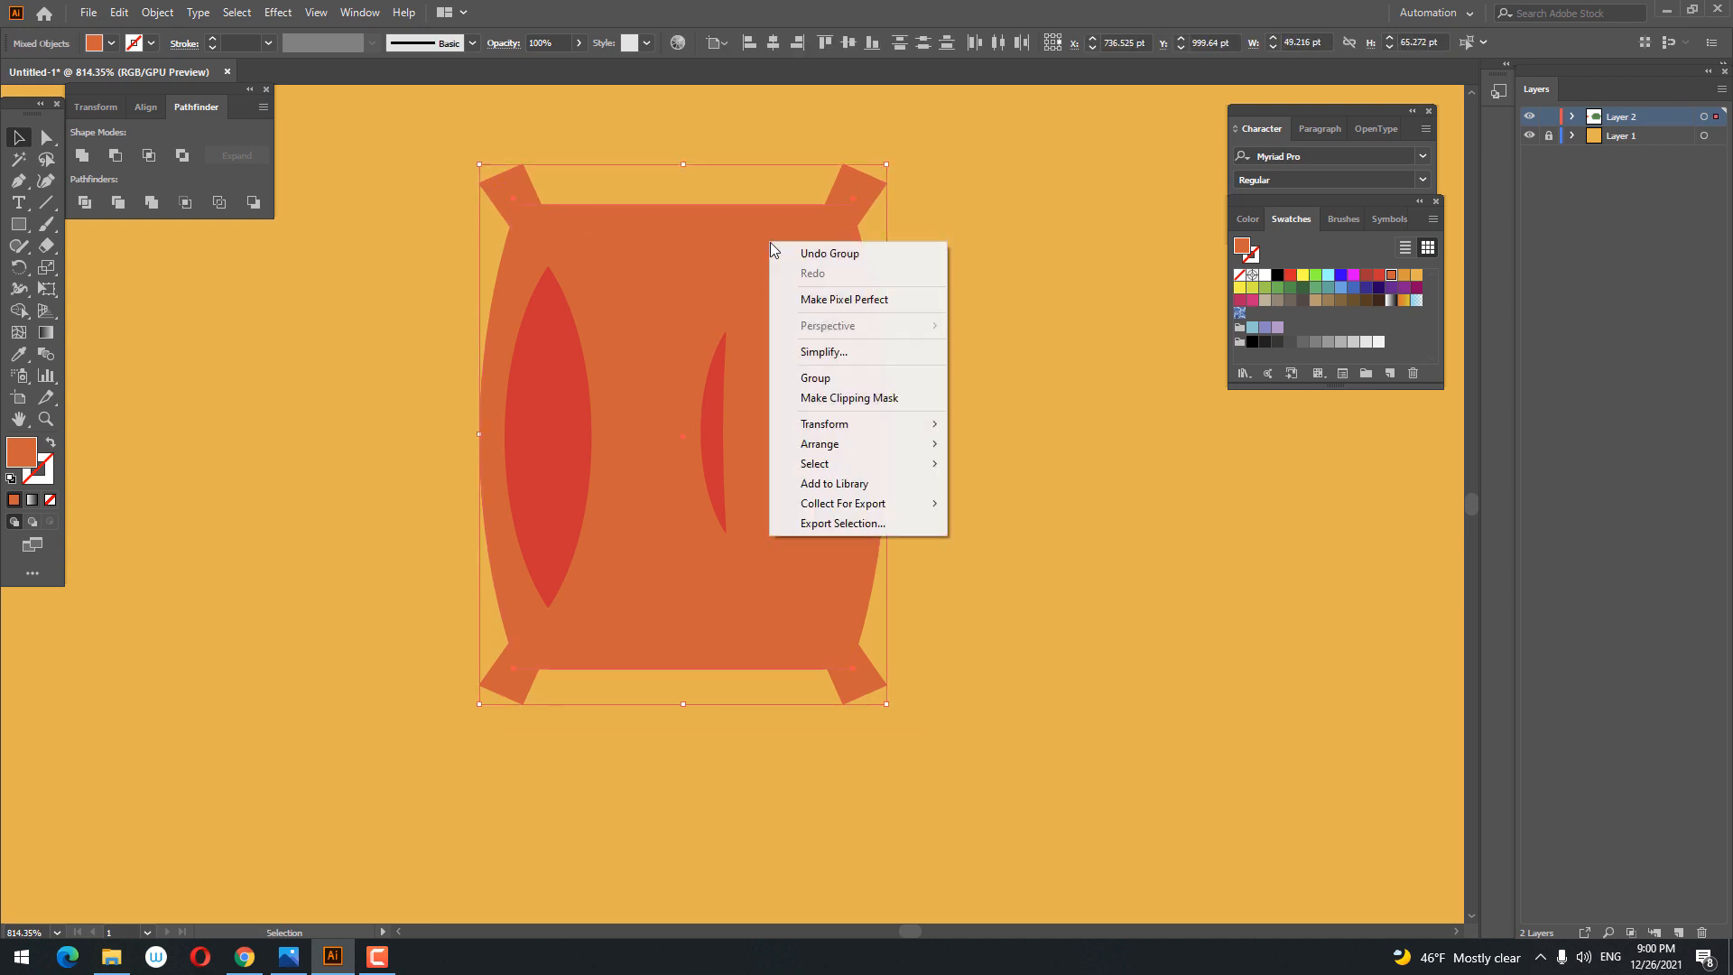
mouse_move(862, 447)
left_click(981, 506)
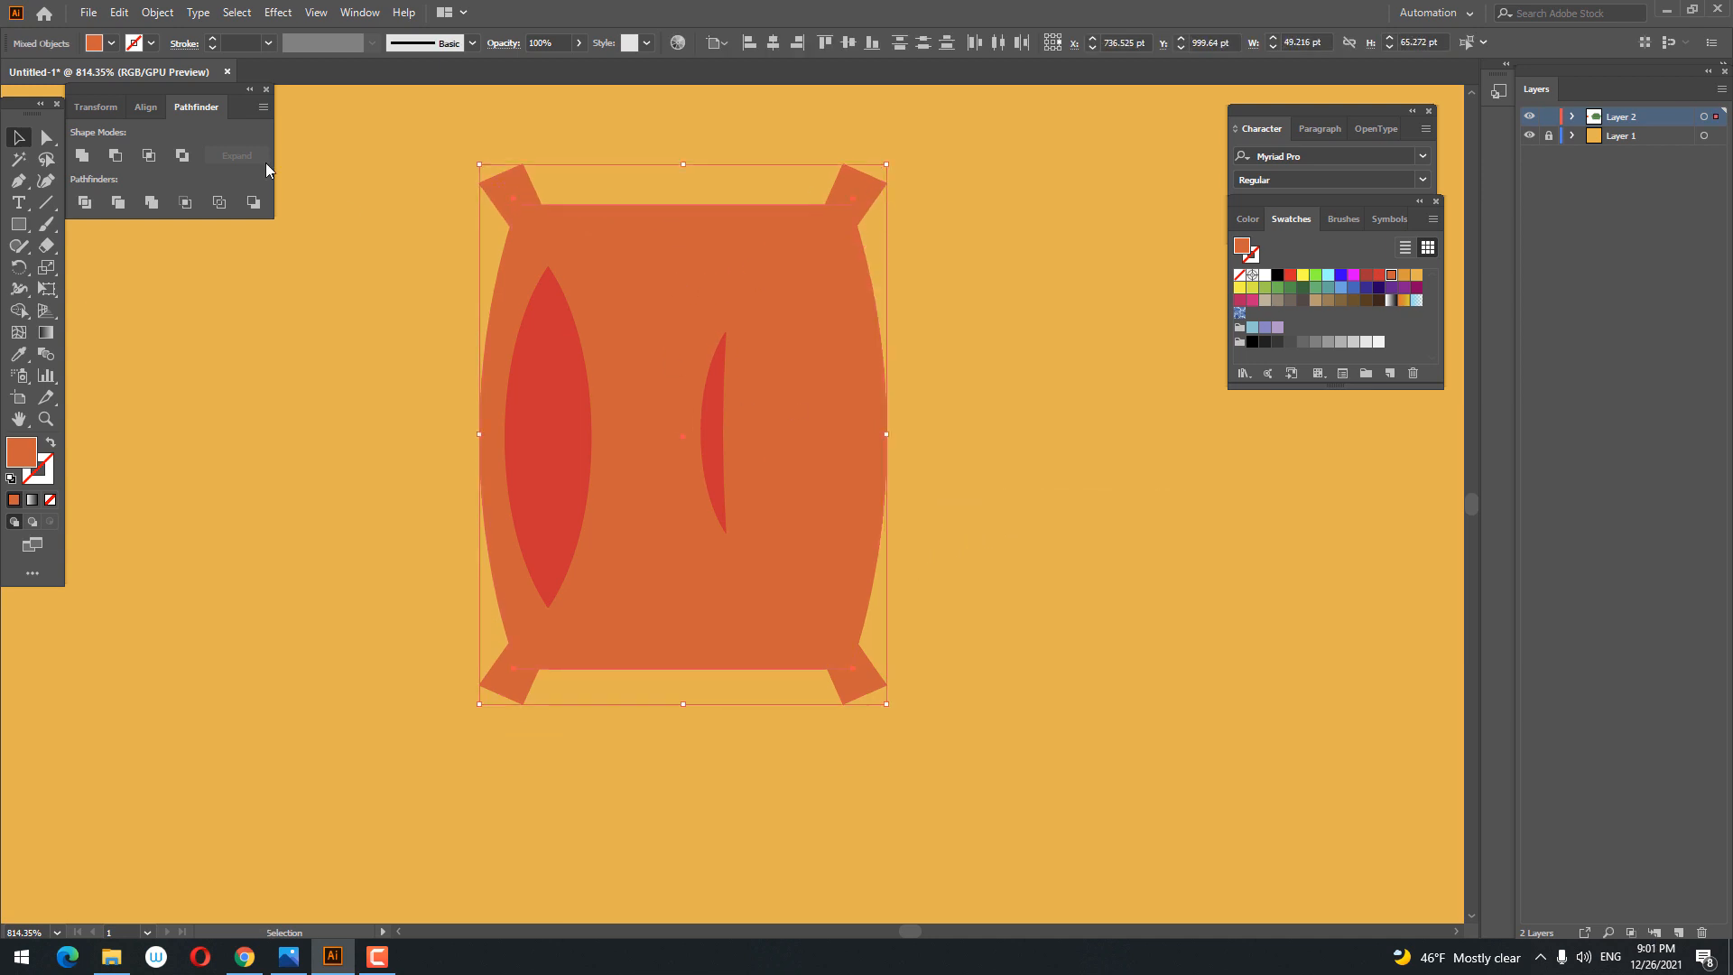
left_click(83, 161)
Step: Round the outer corners of all four tabs on the united orange pillow shape
left_click(42, 143)
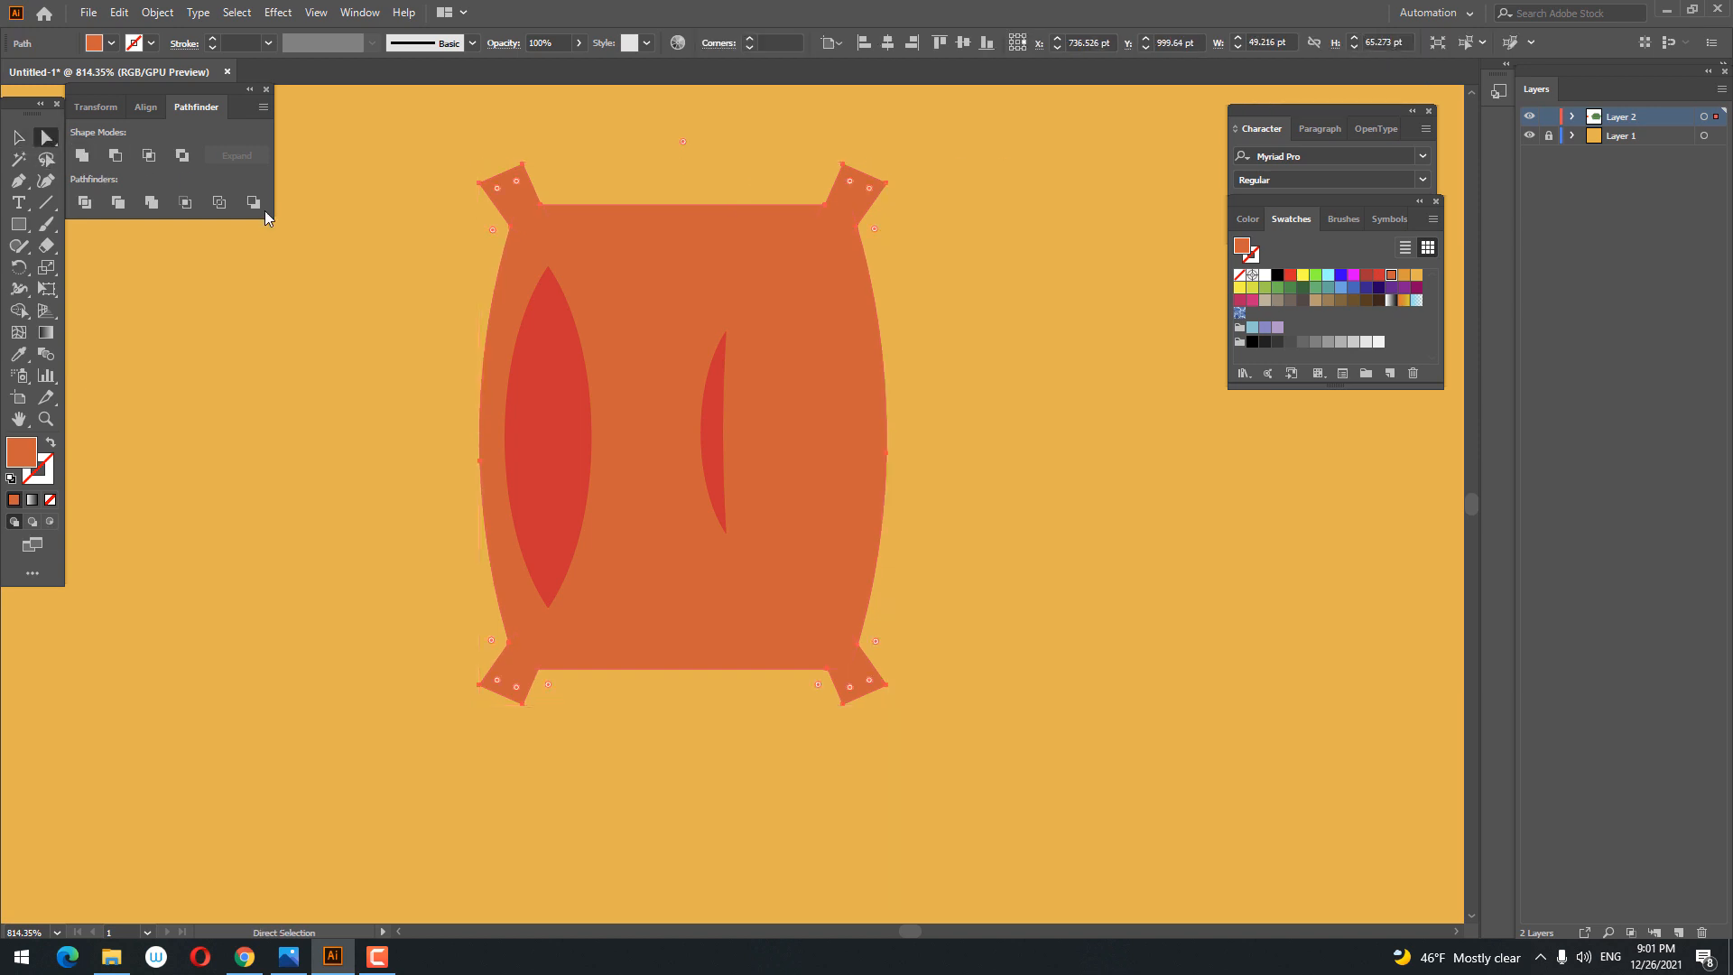
scroll(888, 353, "down", 1)
left_click_drag(920, 212, 641, 318)
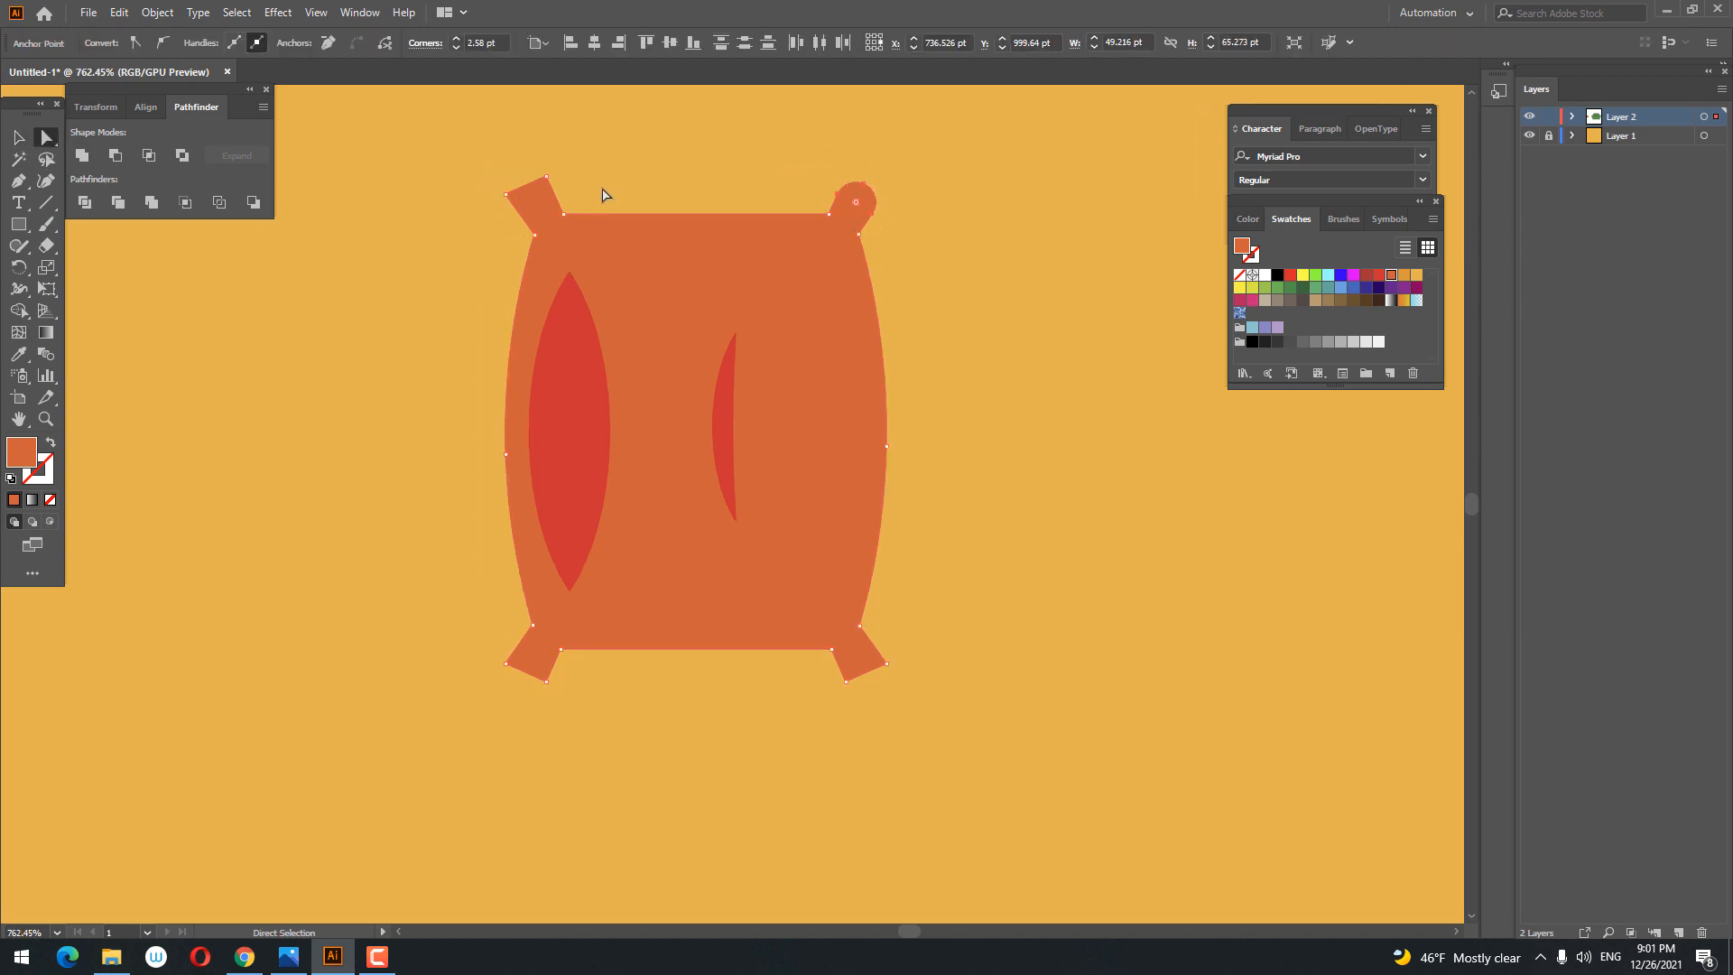
left_click_drag(535, 215, 960, 709)
left_click_drag(528, 663, 631, 548)
Step: Move the whole pillow with its red details onto the sofa beside the left armrest
left_click_drag(722, 397, 361, 413)
left_click_drag(488, 362, 368, 377)
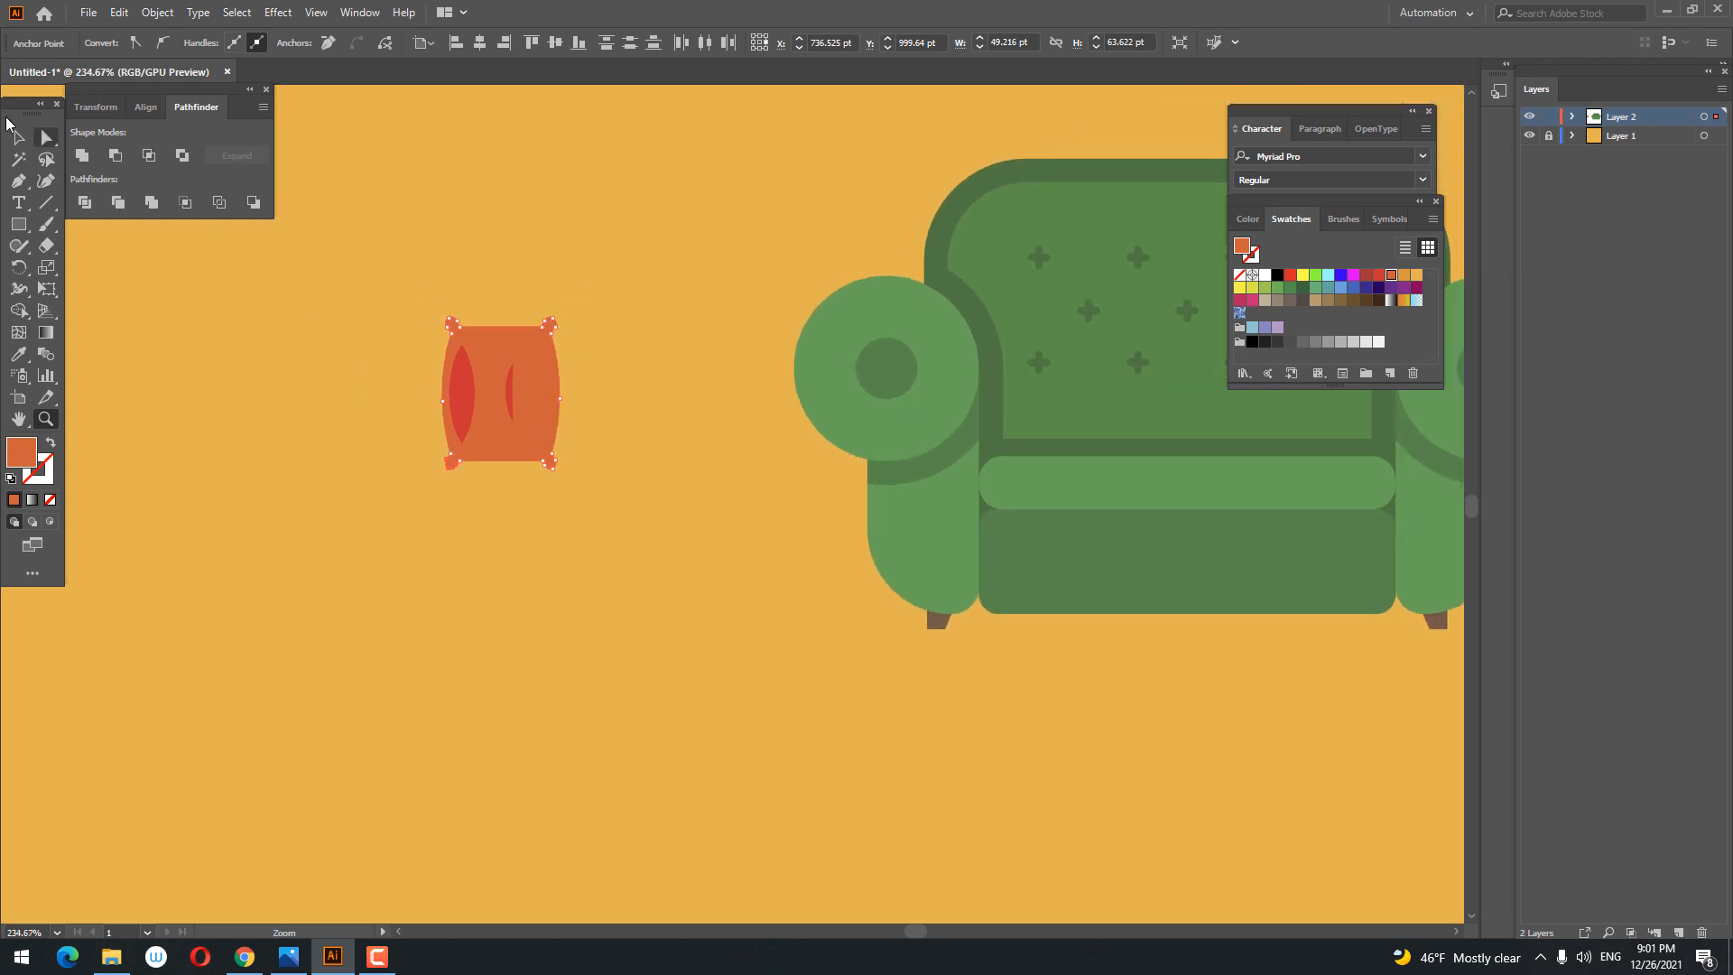
key("v")
left_click_drag(598, 534, 312, 271)
left_click_drag(501, 413, 994, 406)
Step: Bring the pillow to the front and tilt it so it leans against the left armrest above the seat
left_click_drag(1002, 594, 565, 700)
right_click(538, 485)
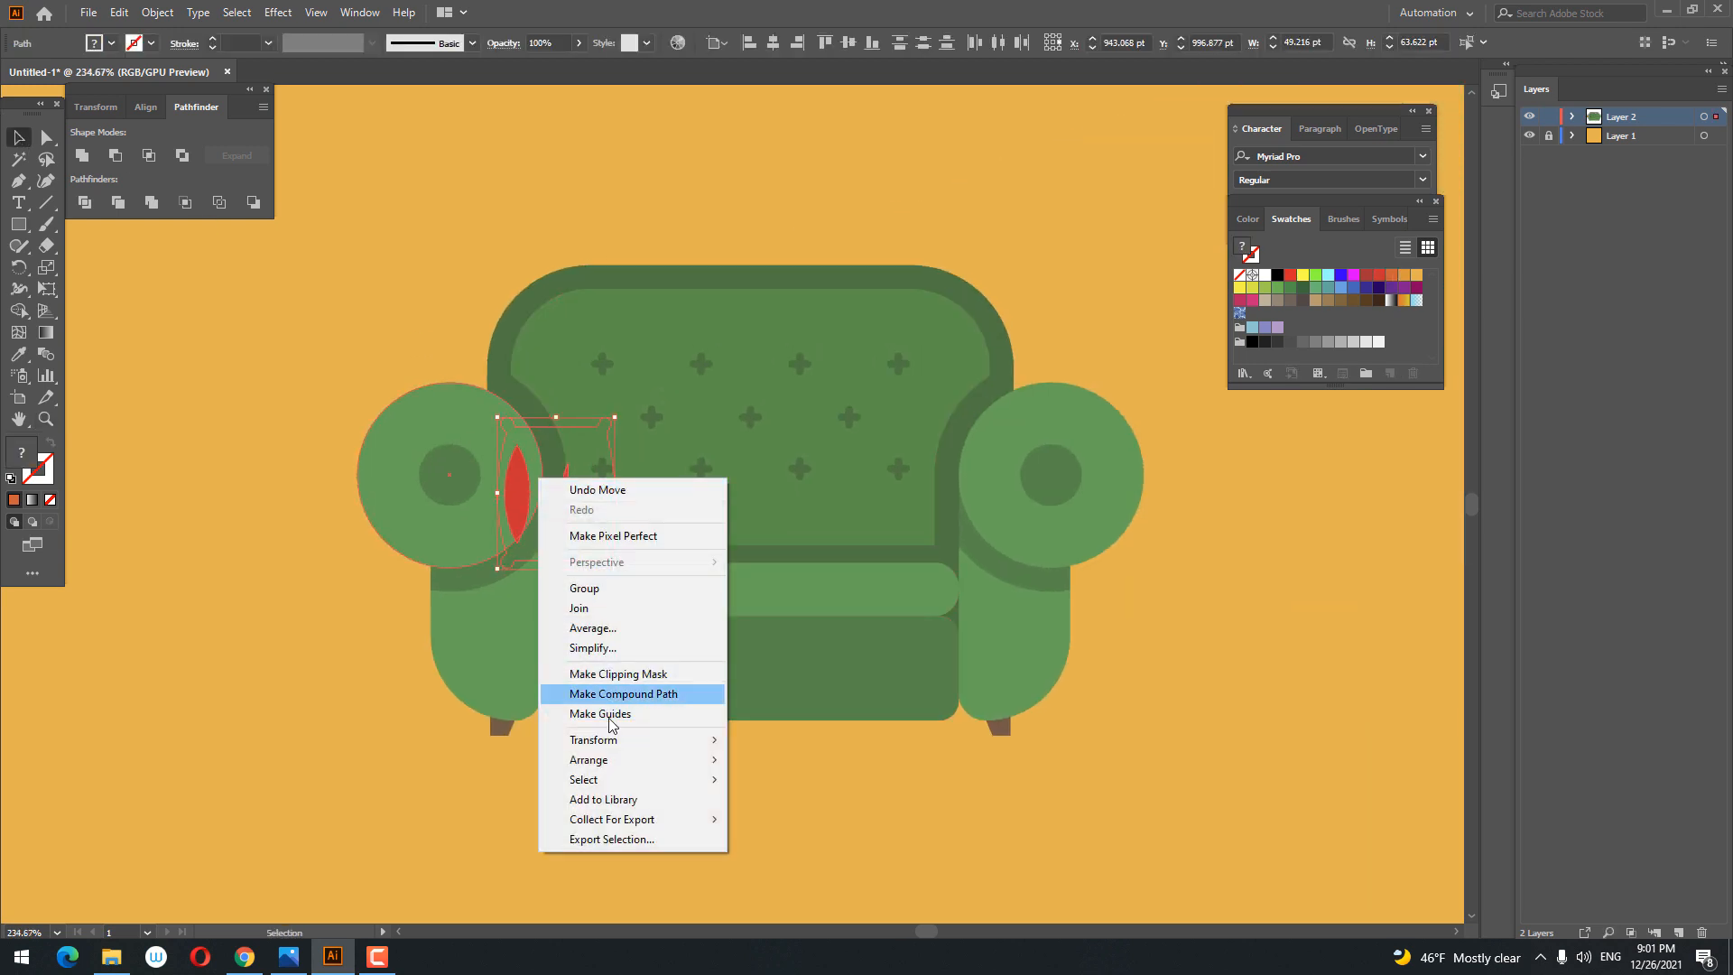
mouse_move(614, 761)
left_click(806, 761)
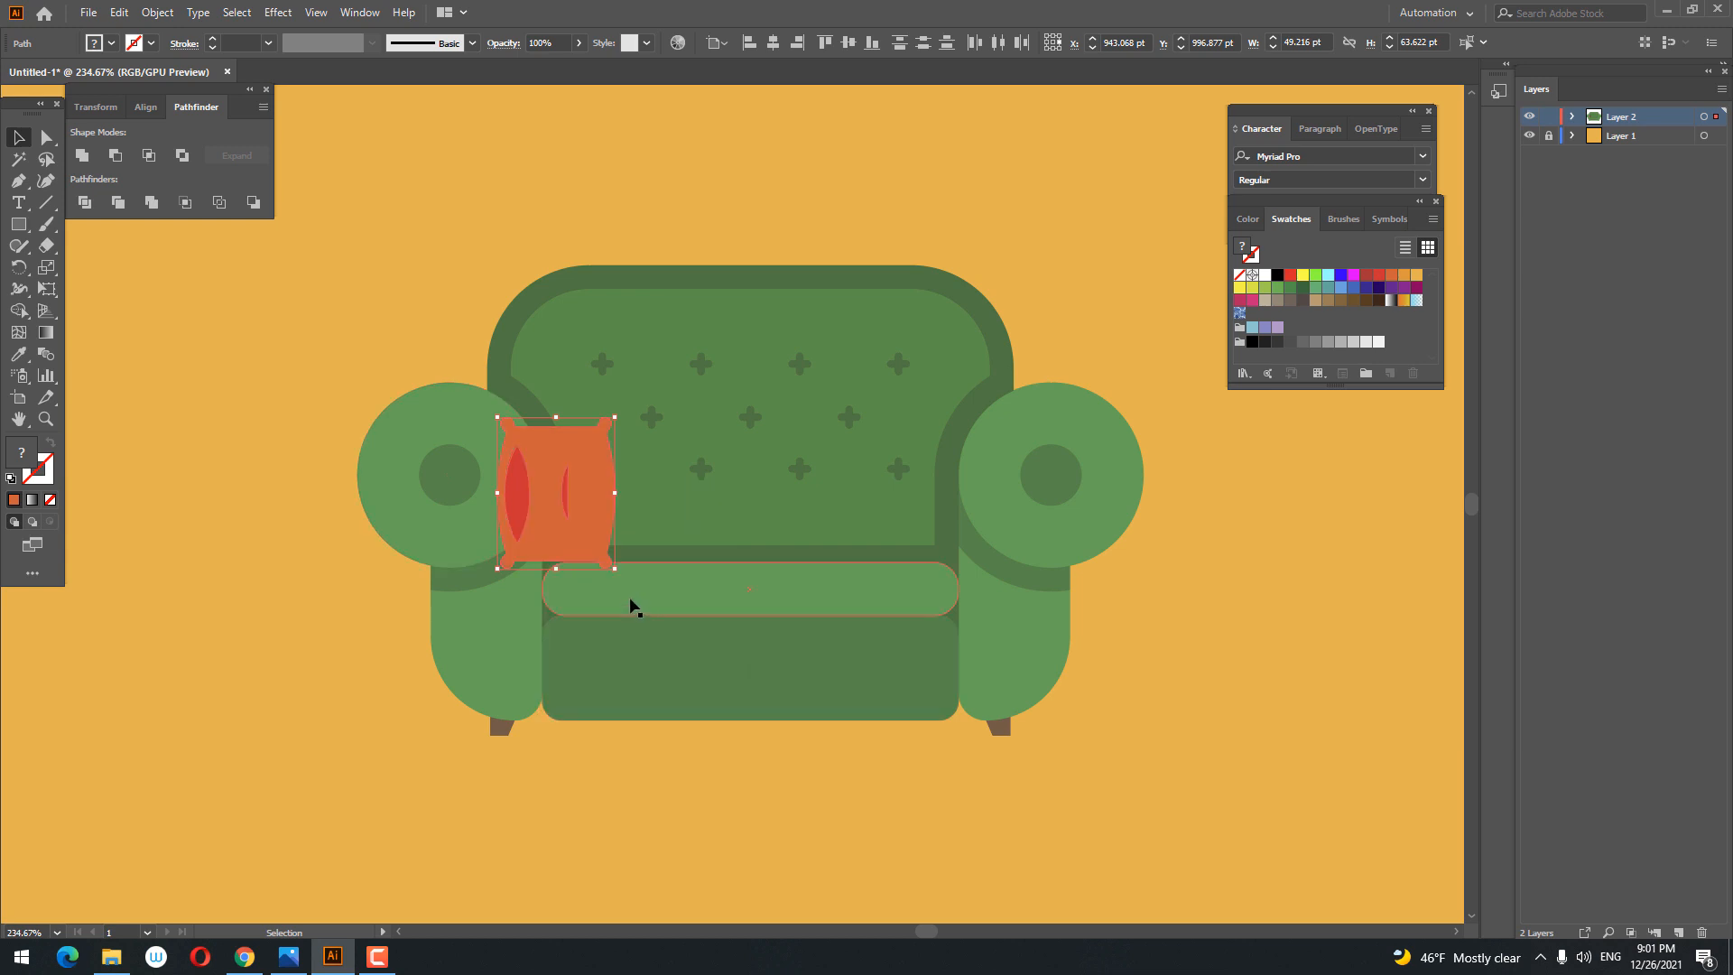
left_click_drag(623, 579, 612, 522)
left_click(620, 768)
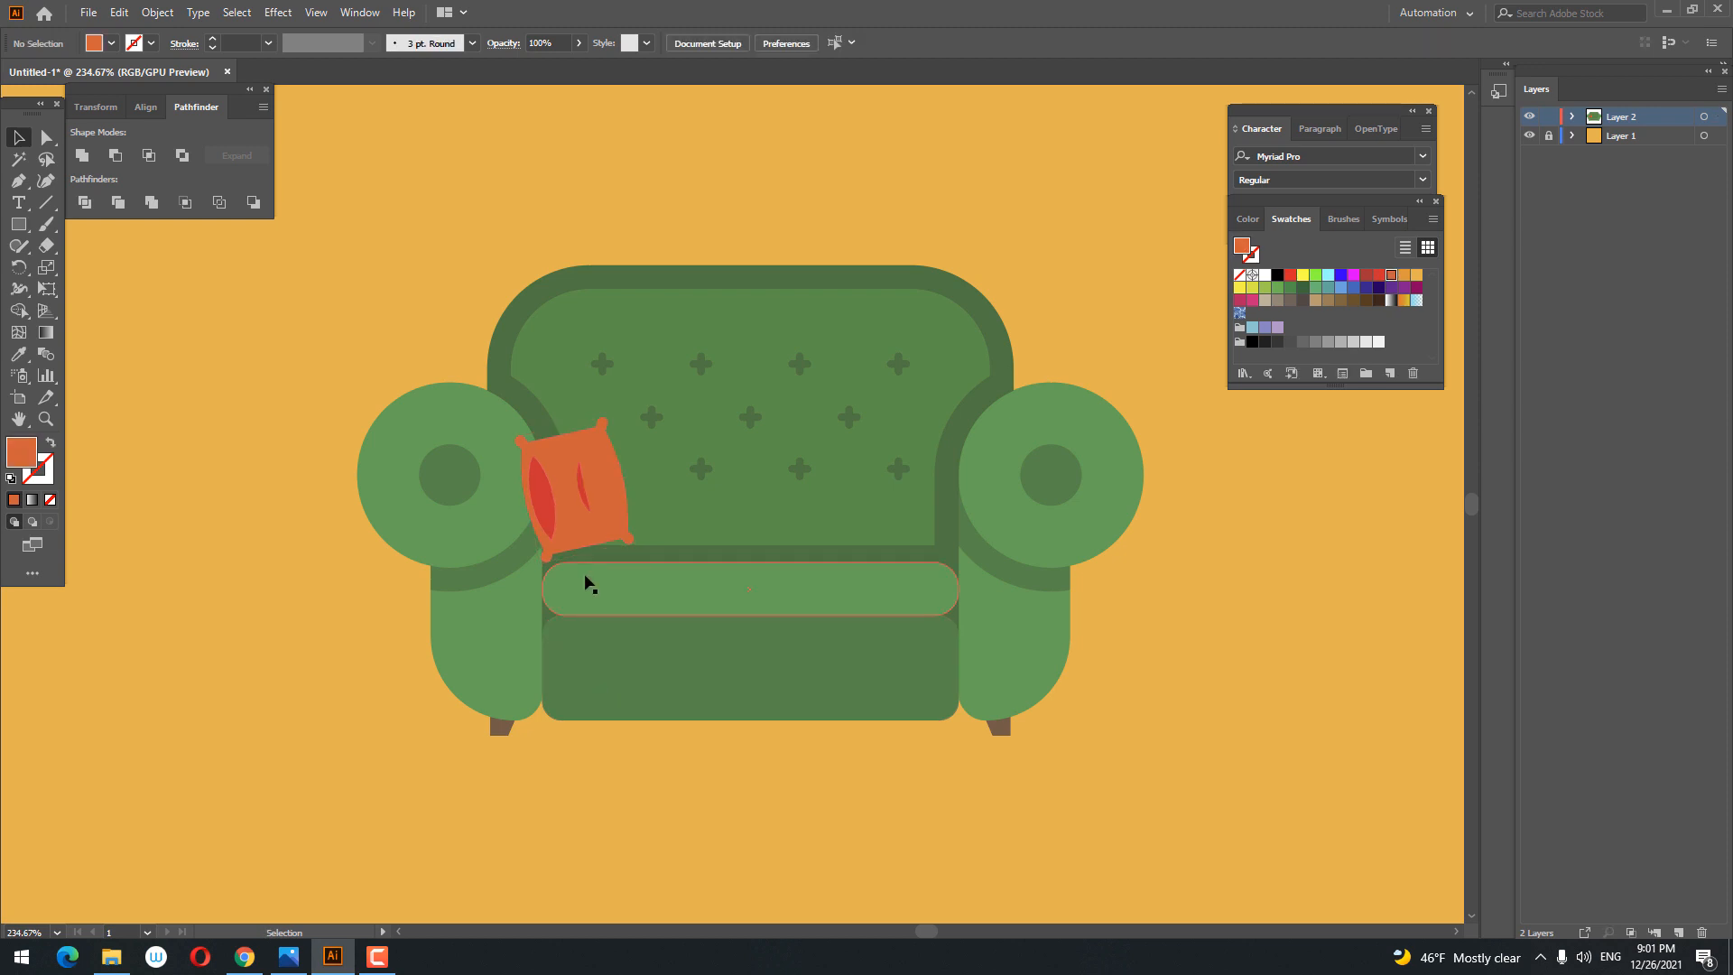
Step: Fill the pillow's body with the yellow-orange color sampled from the background
key("z")
left_click(550, 488)
left_click(43, 137)
left_click(600, 541)
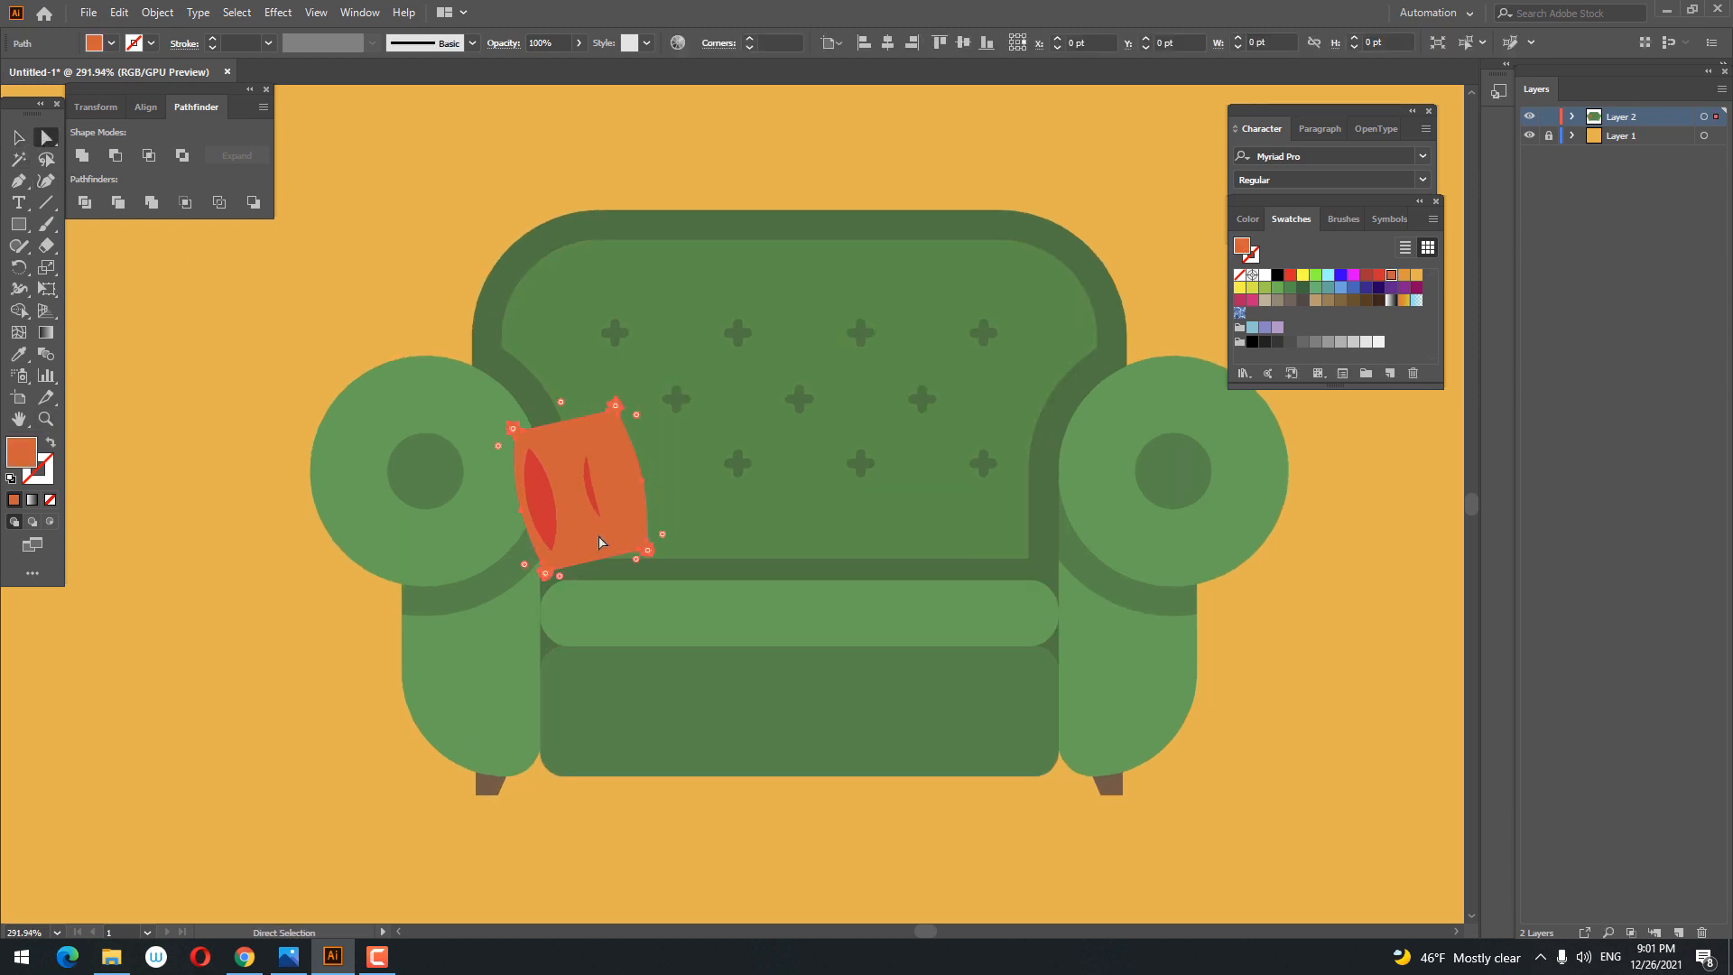
left_click(18, 354)
left_click(203, 428)
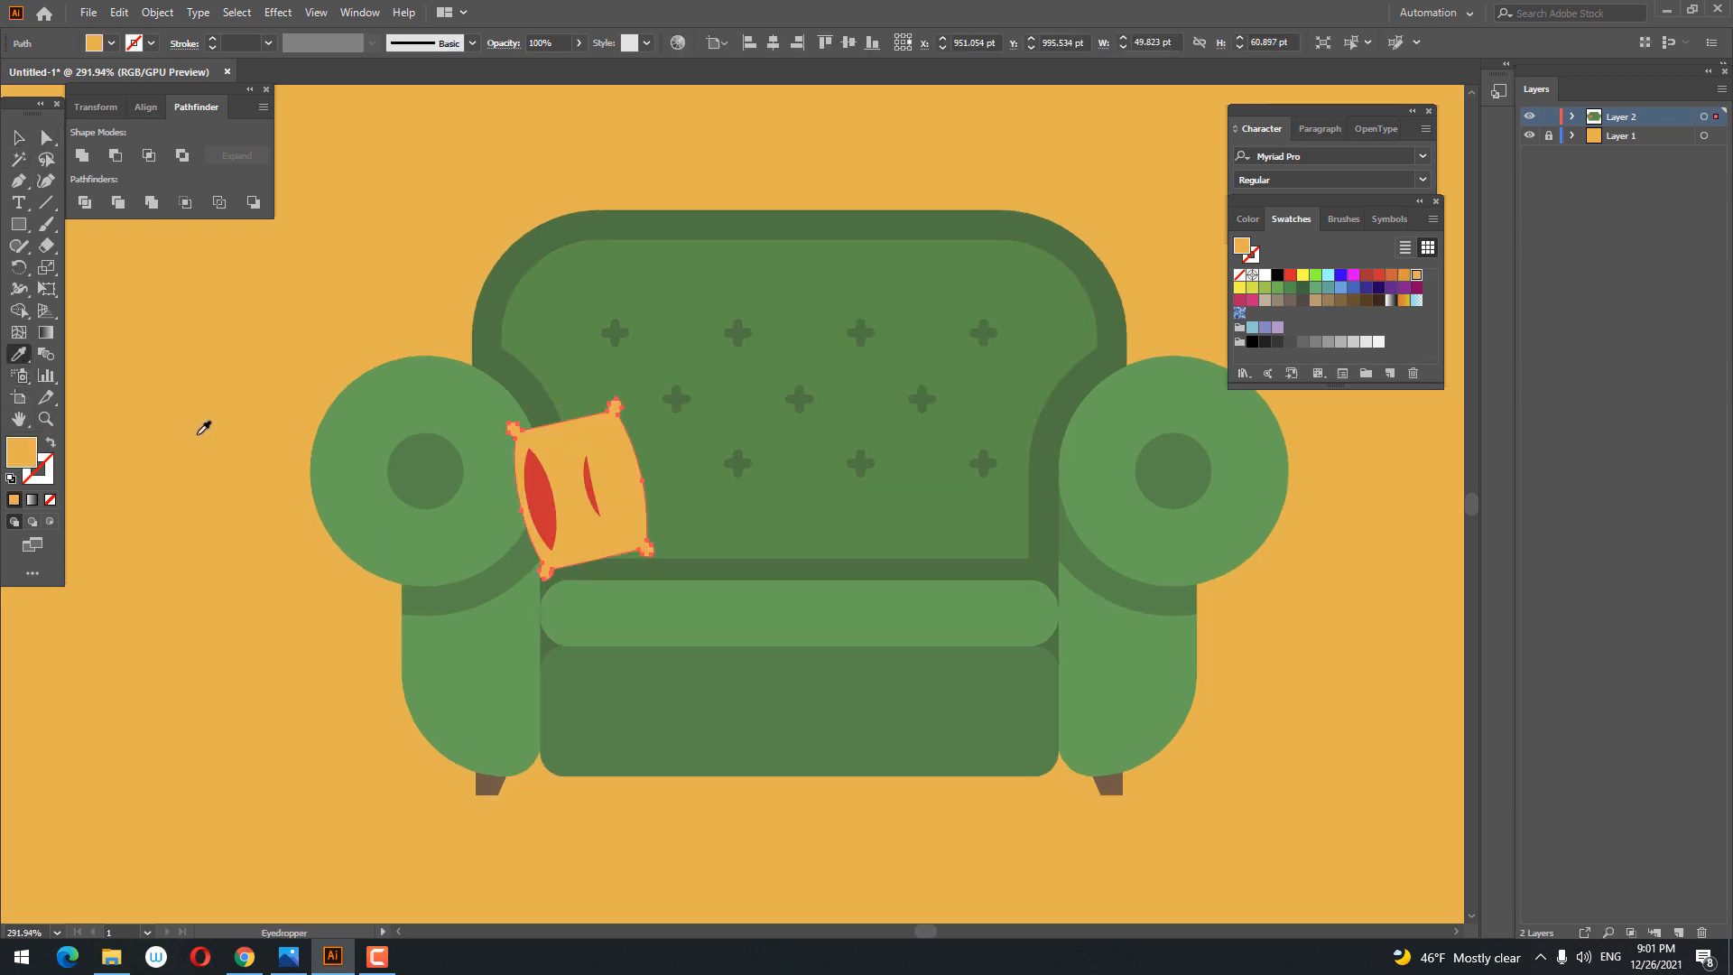
Step: Recolor both red details on the pillow with the darker orange swatch
left_click(46, 138)
left_click(547, 519)
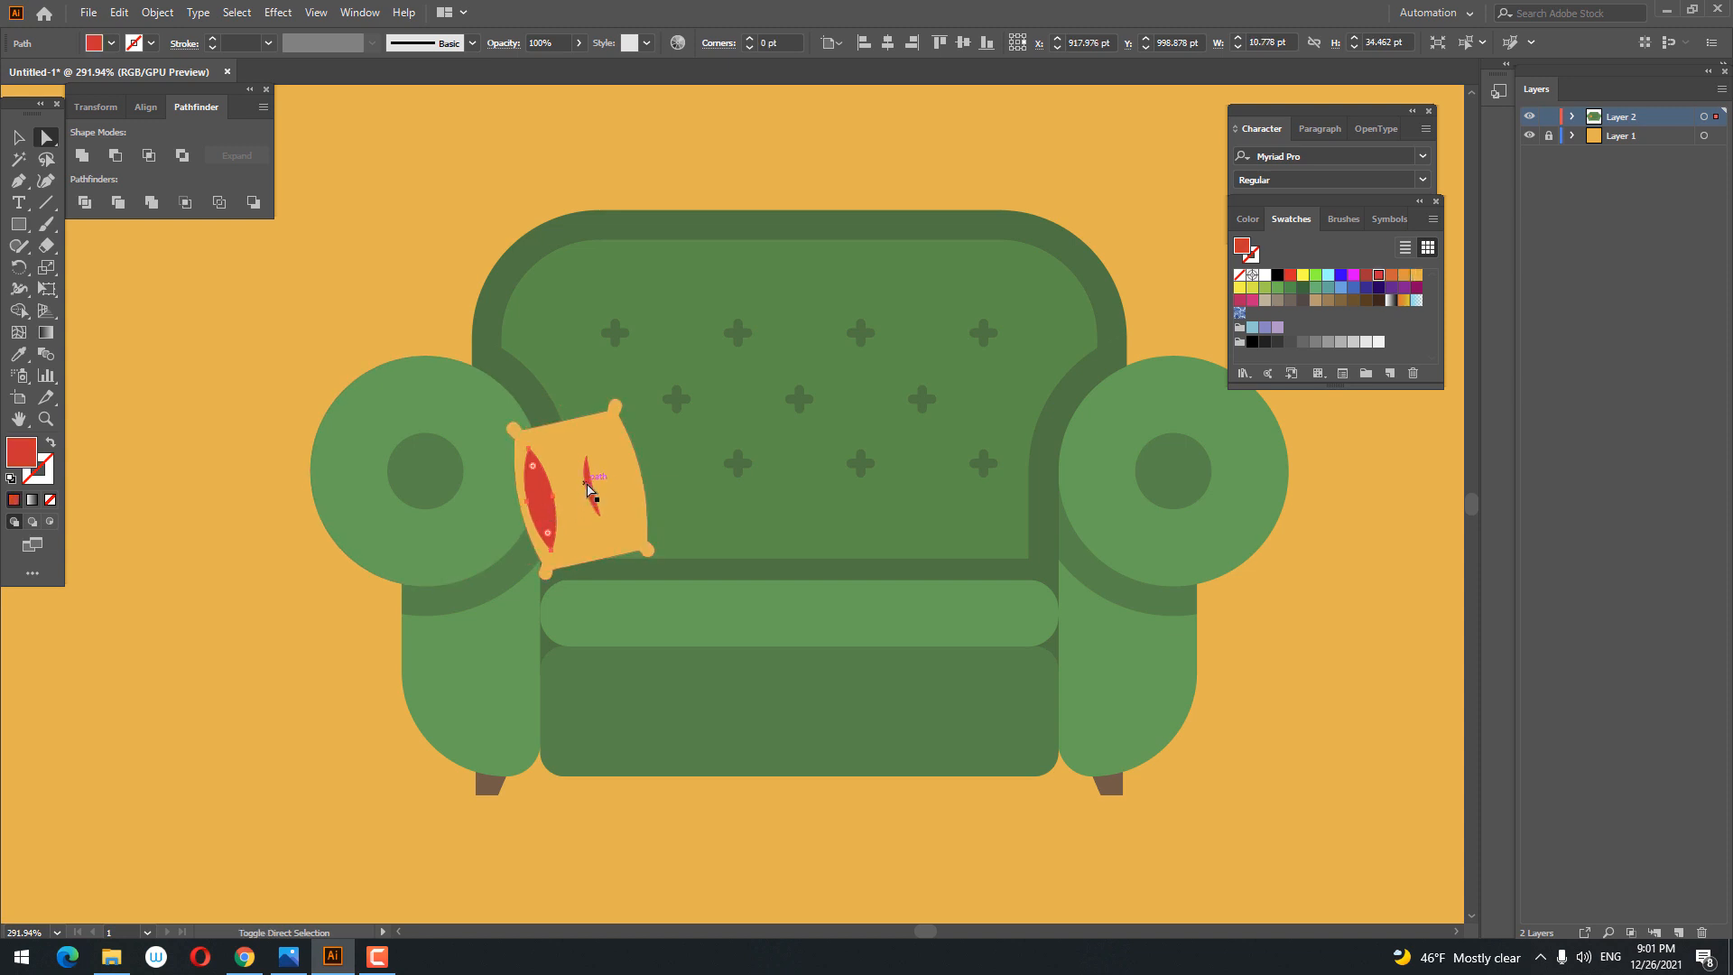
left_click(591, 492, "shift")
left_click(1404, 276)
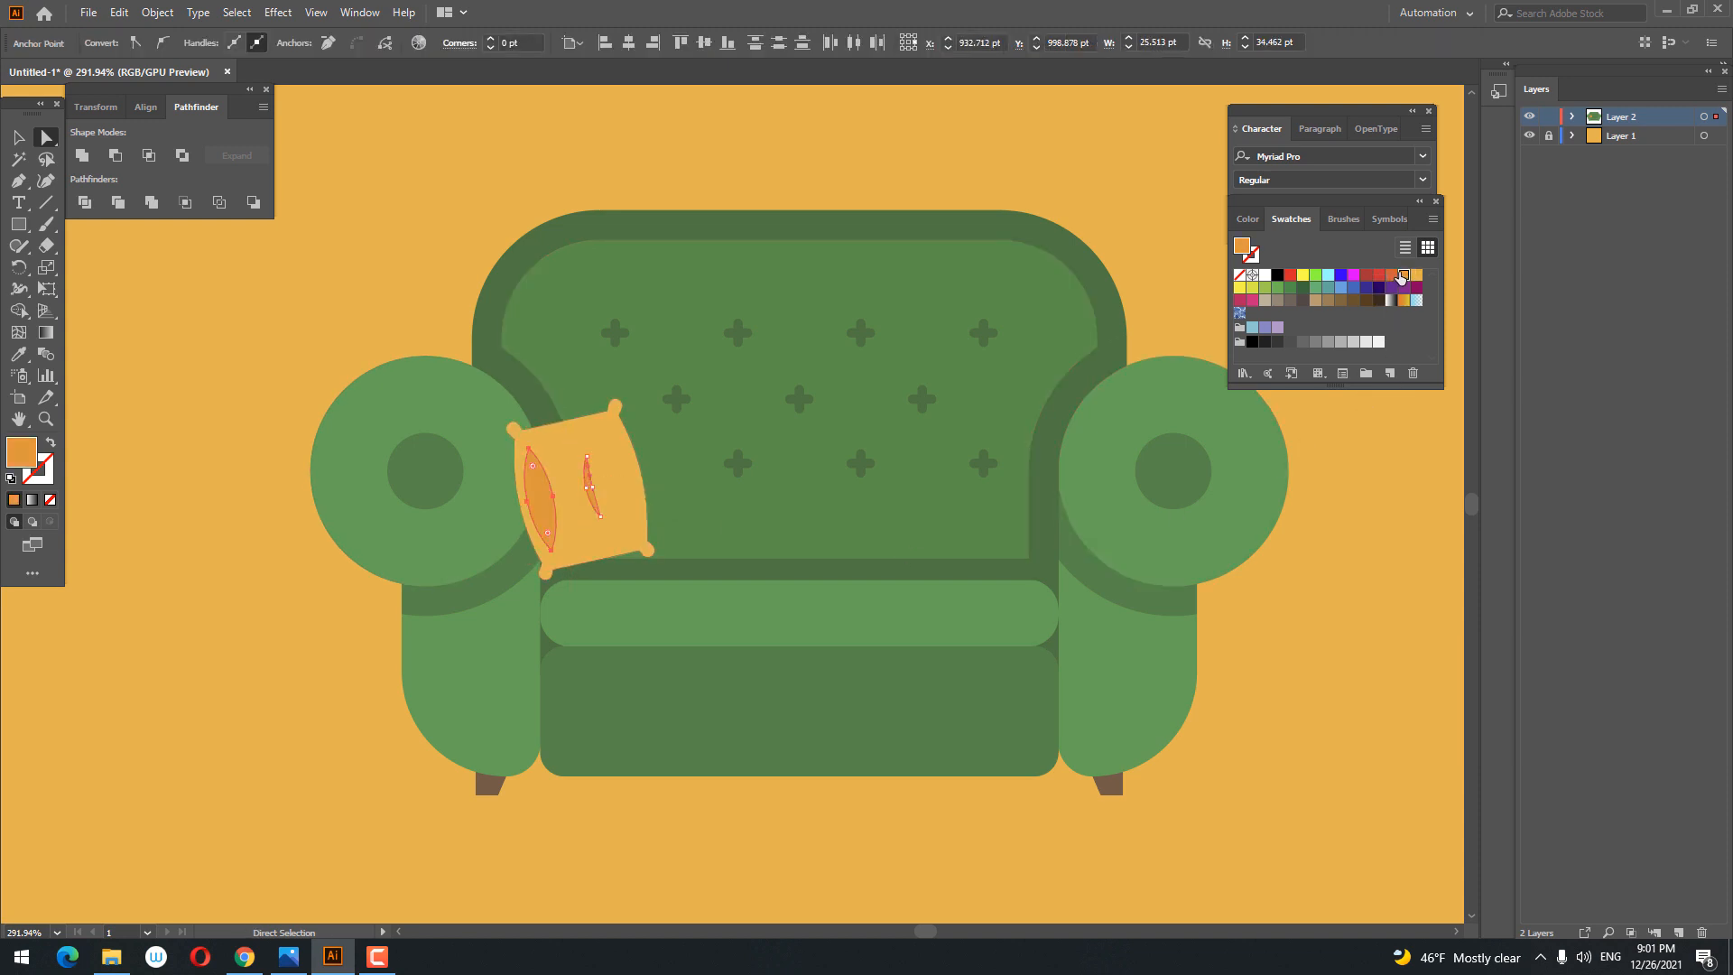
Step: Group the pillow body with its two orange details and tilt the group further counterclockwise against the left armrest
key("z")
left_click_drag(468, 494, 305, 558)
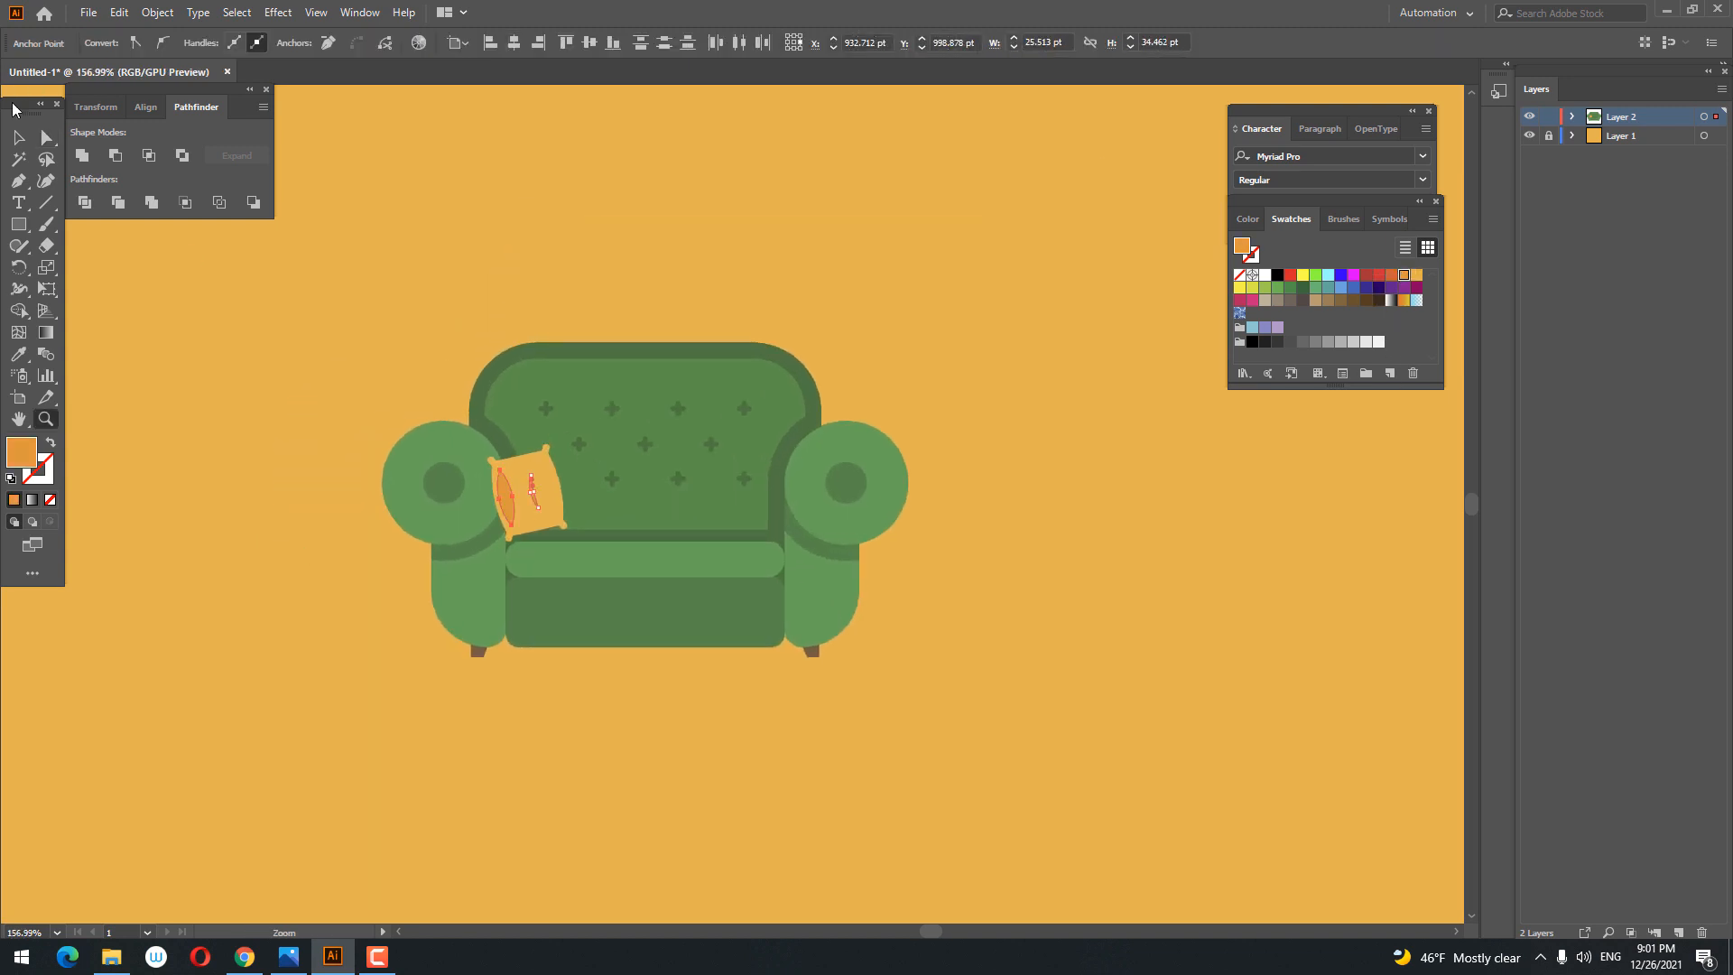
left_click(19, 138)
left_click(319, 606)
left_click(508, 508)
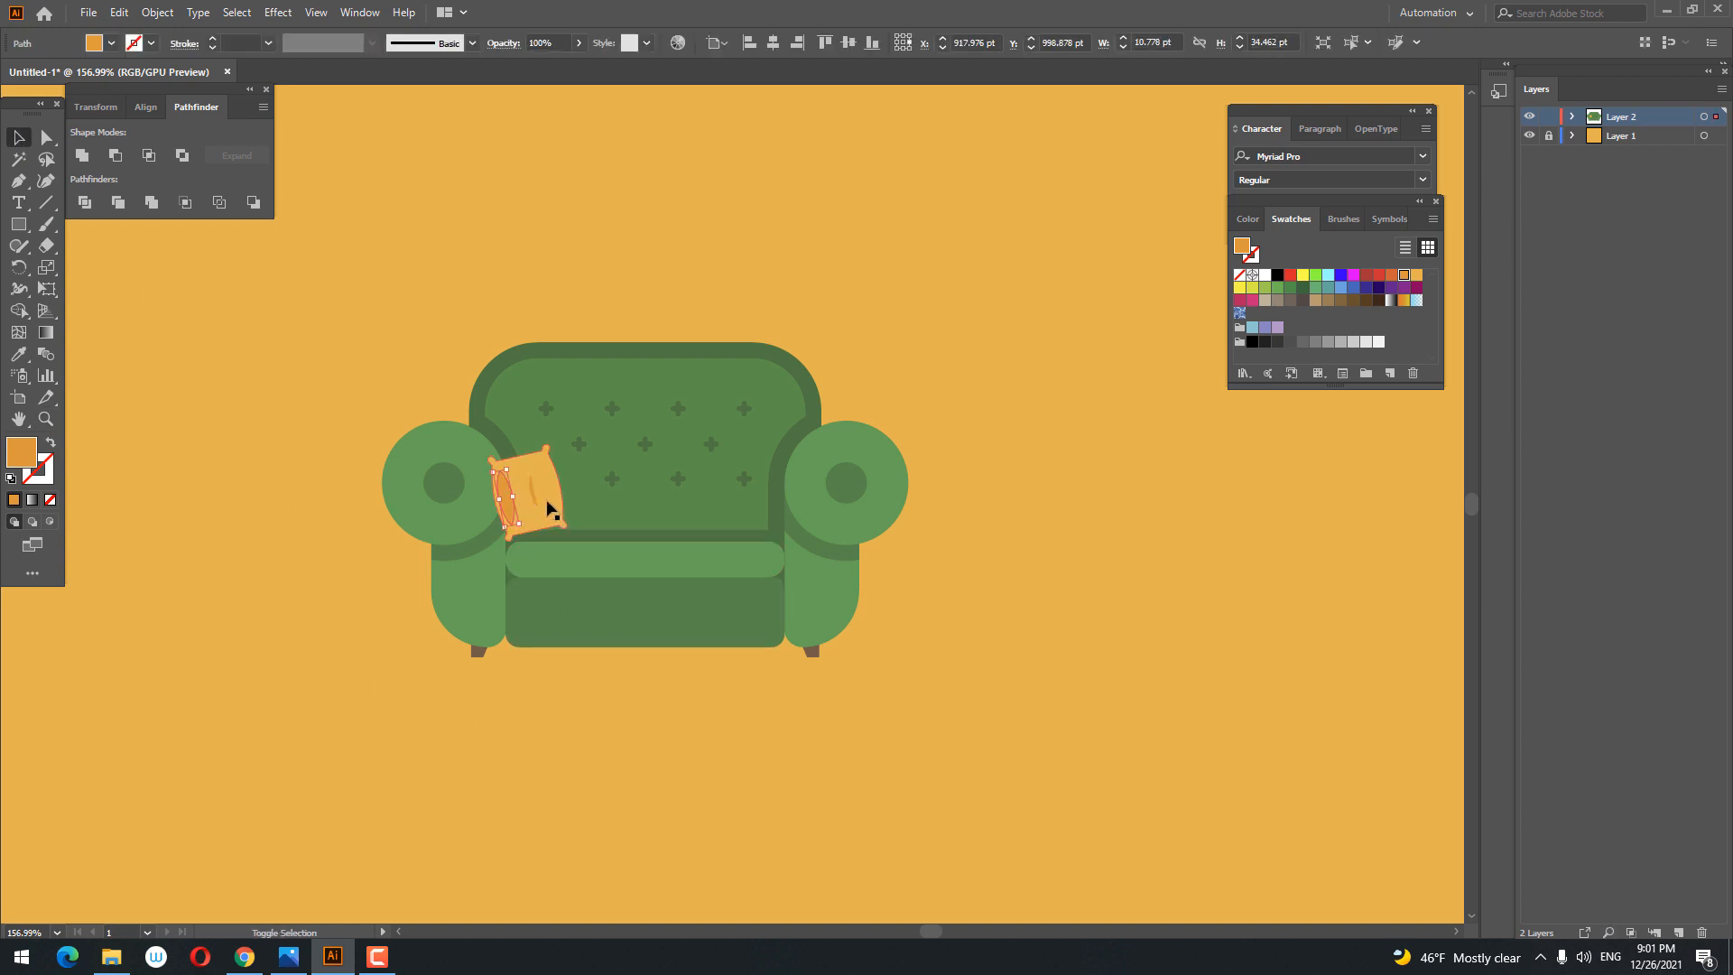
left_click(524, 517, "shift")
right_click(540, 496)
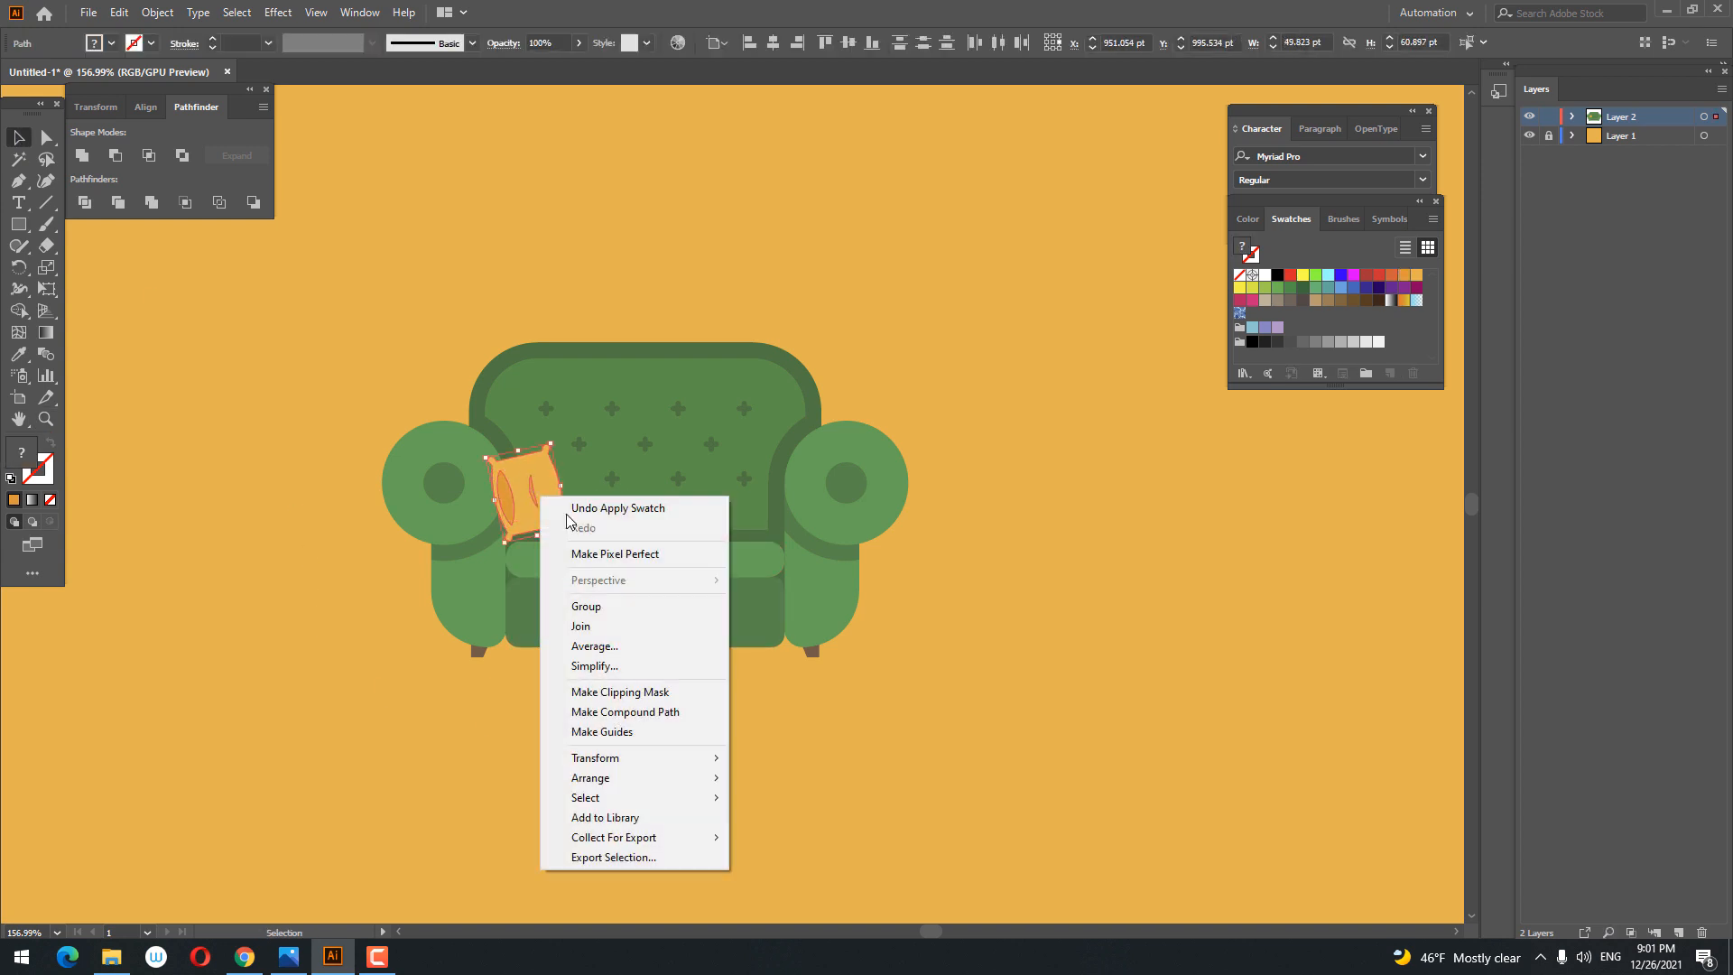
left_click(587, 605)
mouse_move(574, 536)
left_mouse_down()
mouse_move(587, 531)
mouse_move(565, 523)
left_mouse_up()
left_click(636, 713)
Step: Group all the sofa parts together with the pillow into one object and deselect it
key("z")
mouse_move(665, 758)
left_mouse_down()
mouse_move(614, 767)
mouse_move(638, 748)
left_mouse_up()
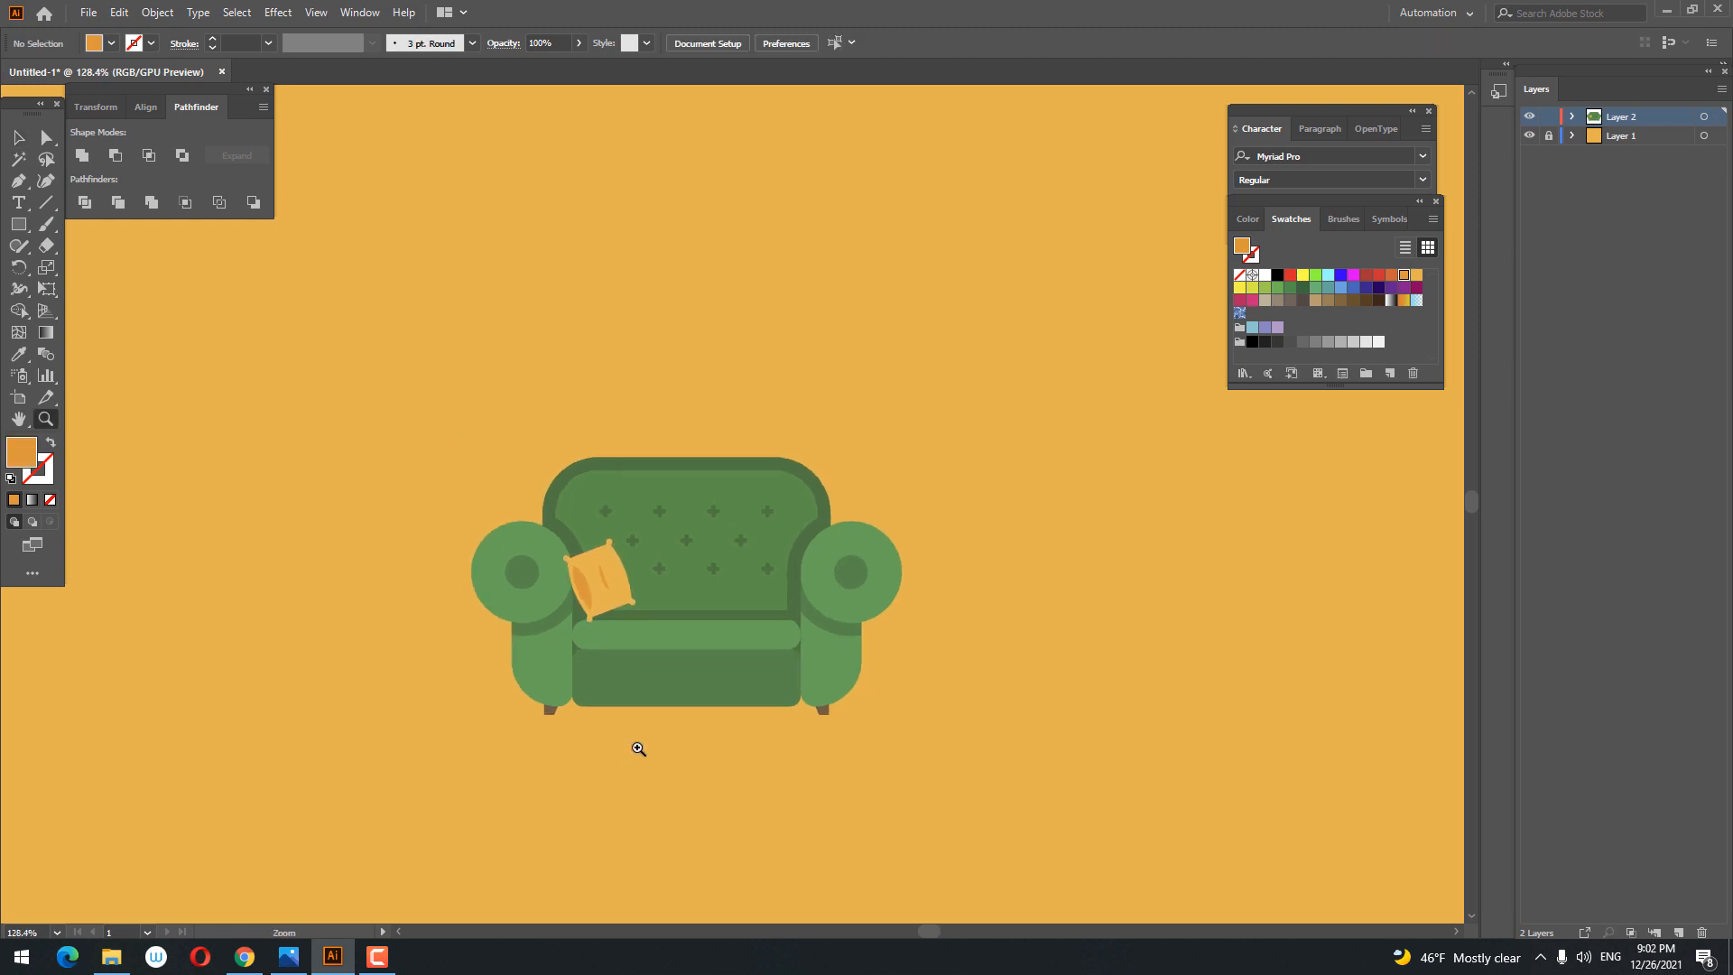
left_click(18, 137)
right_click(815, 555)
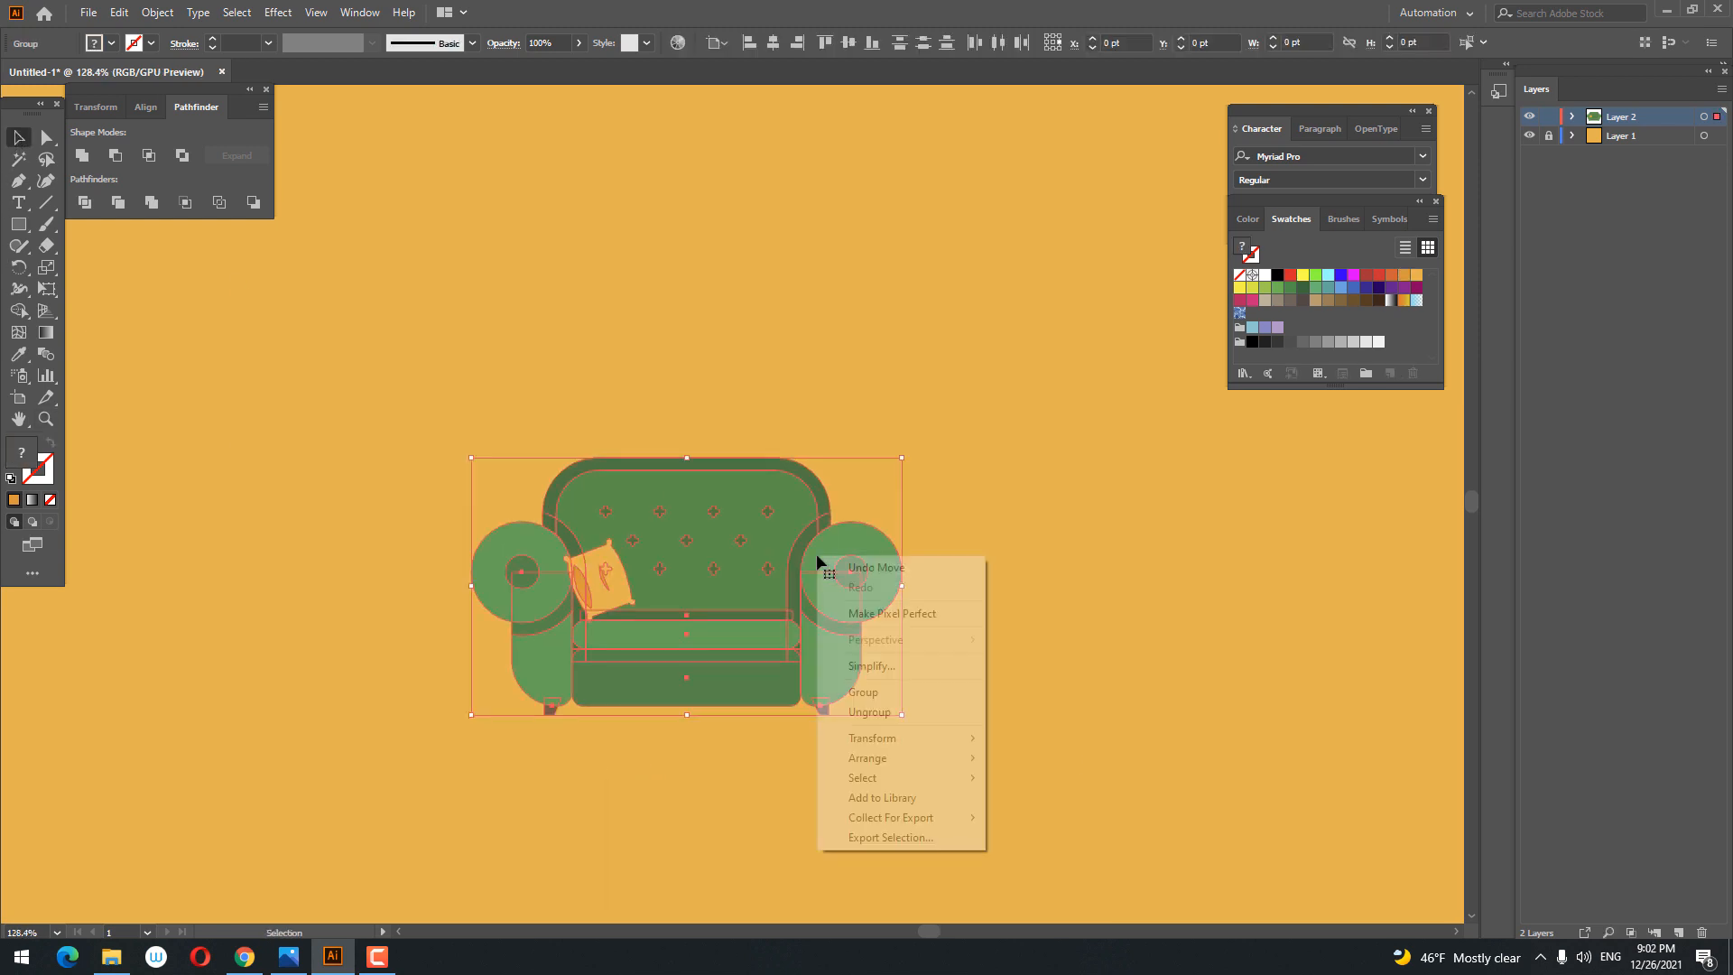
left_click(885, 690)
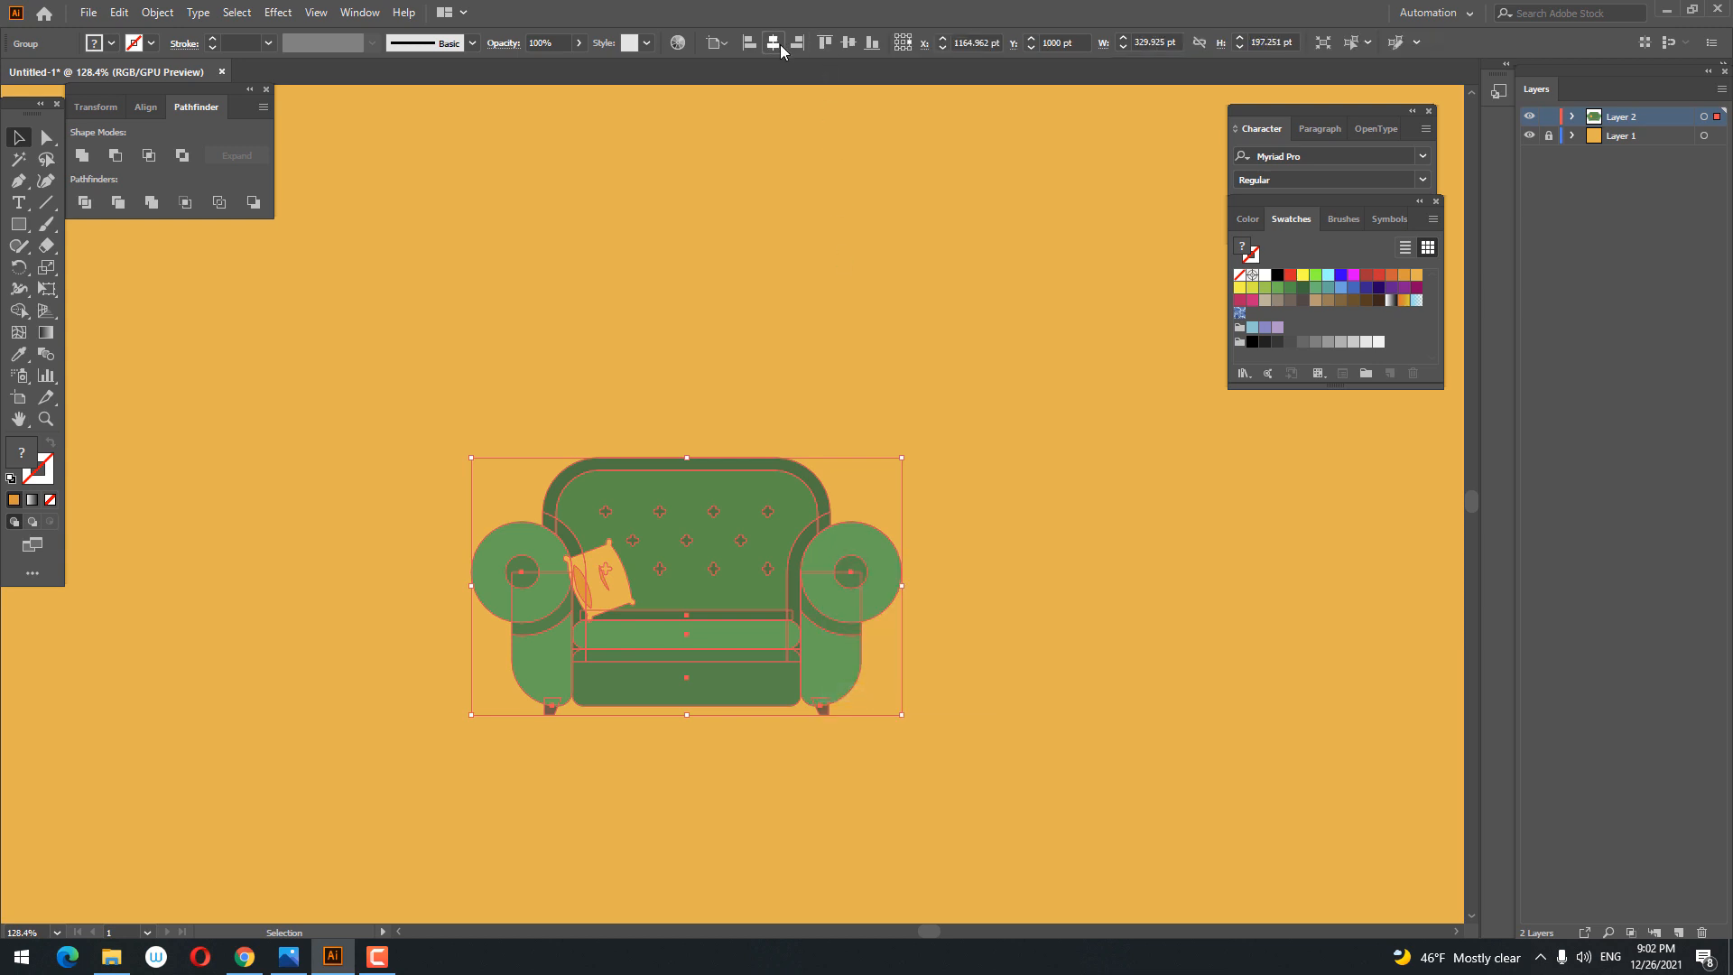
left_click(1020, 509)
key("z")
left_click_drag(904, 738, 956, 734)
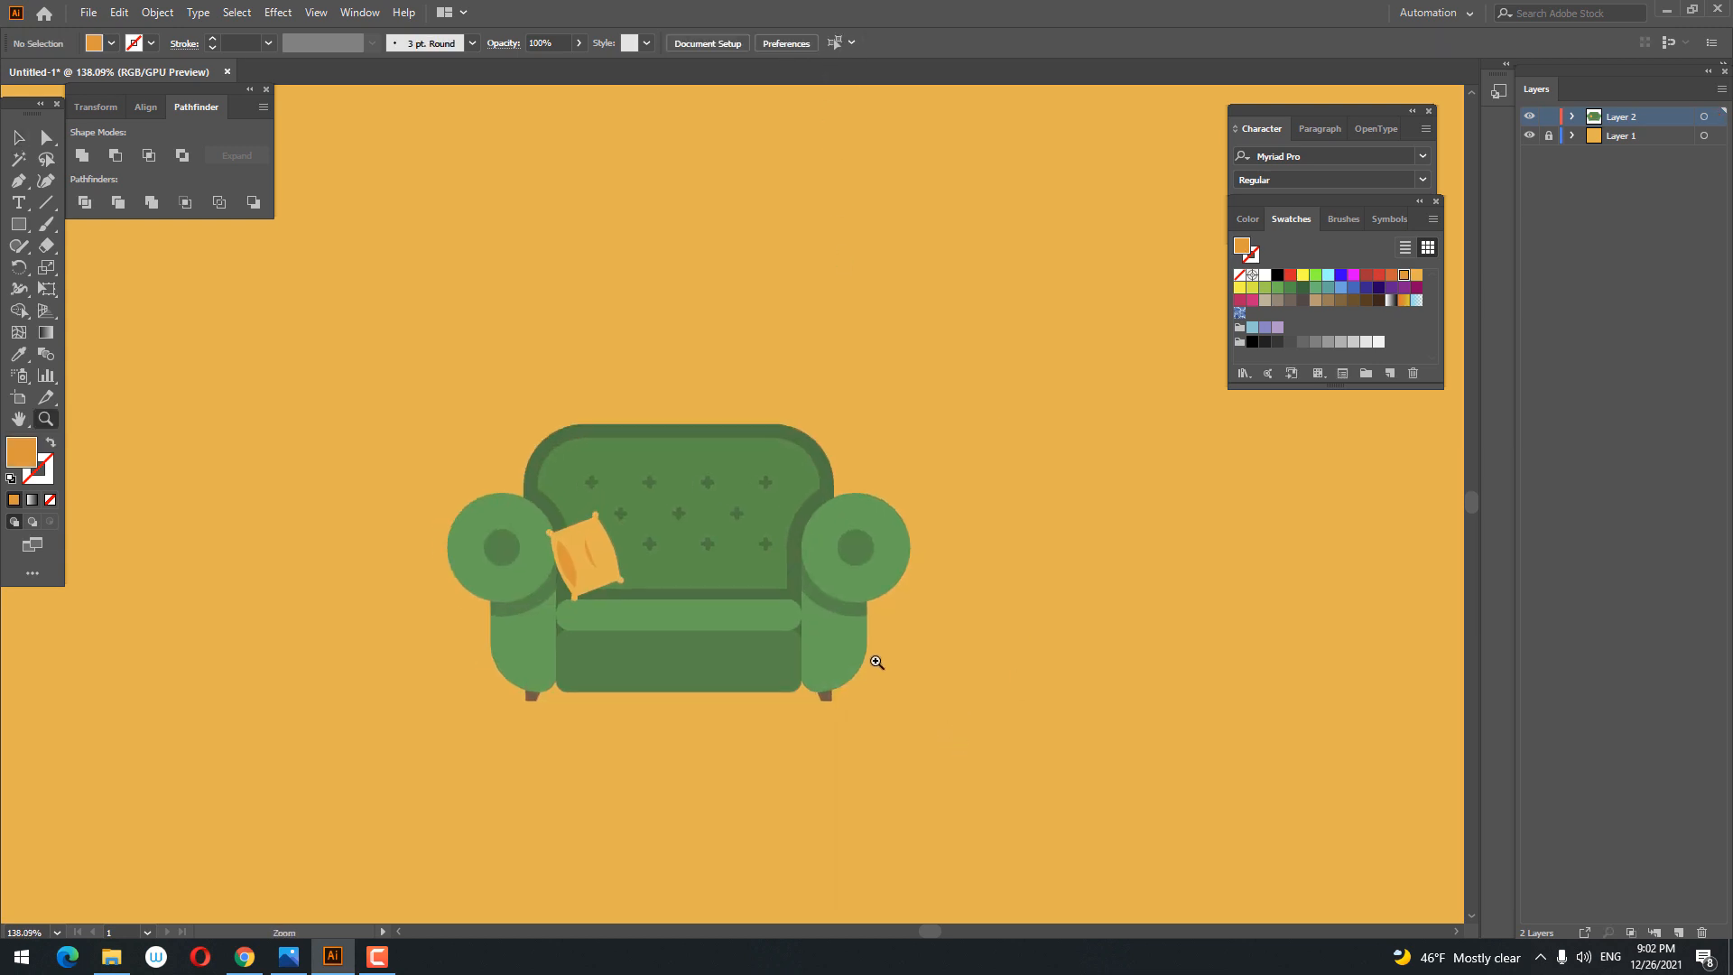
left_click_drag(875, 660, 1045, 703)
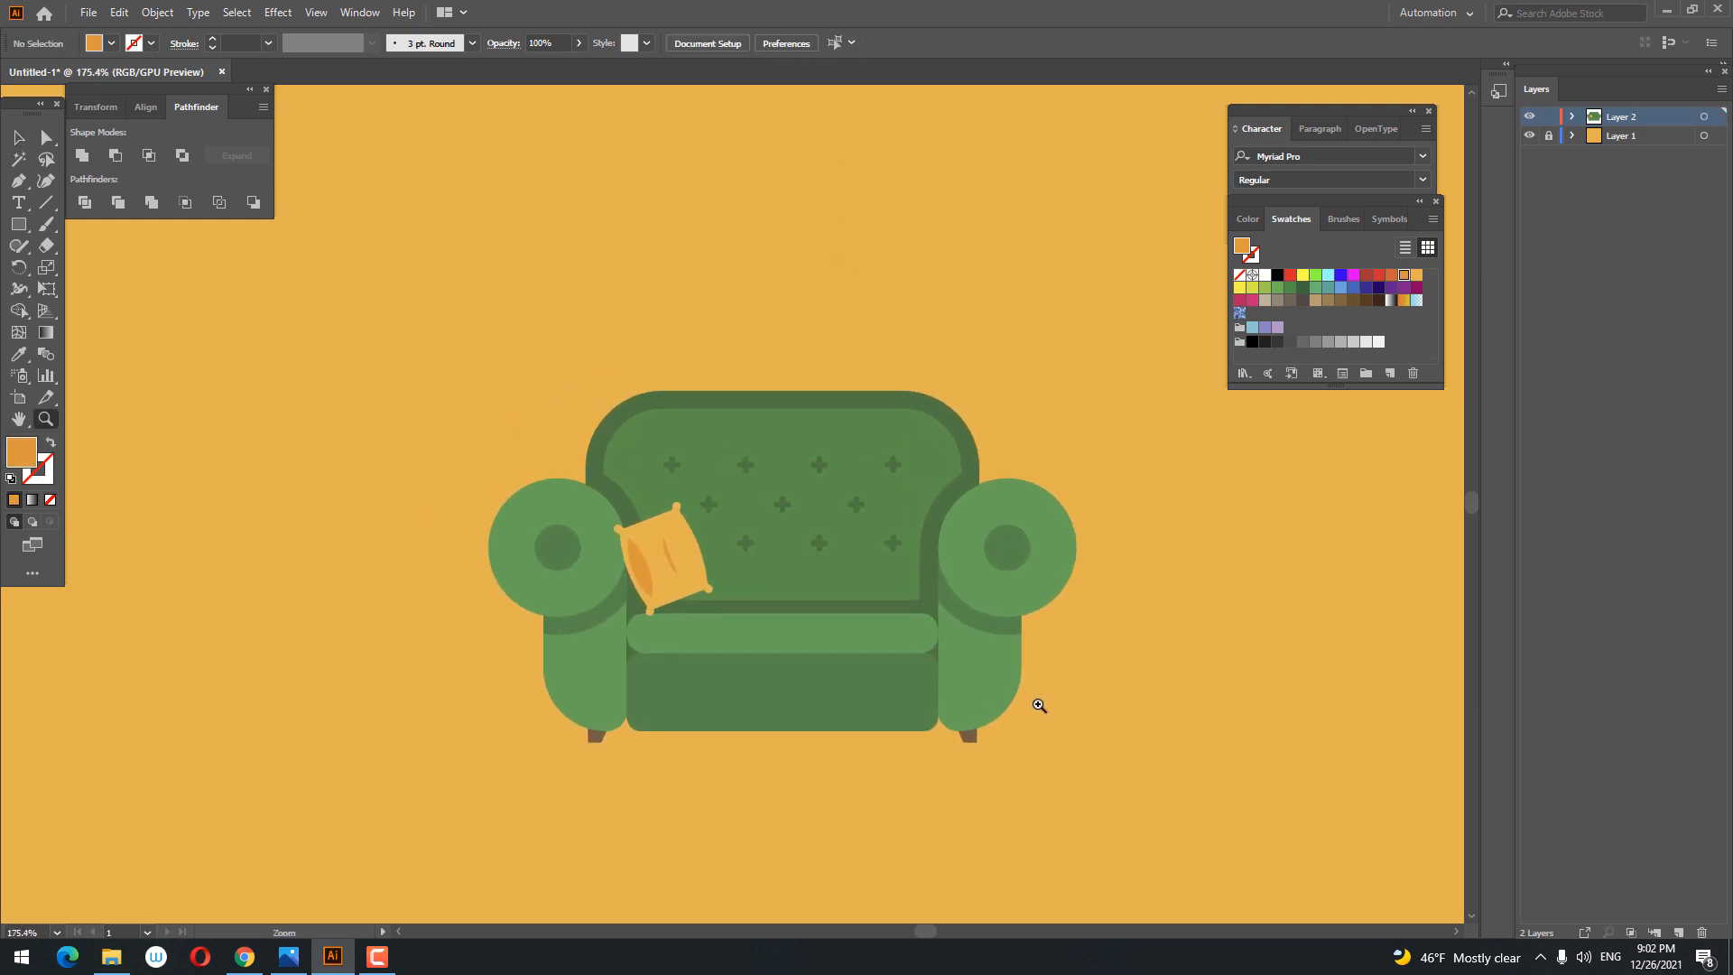